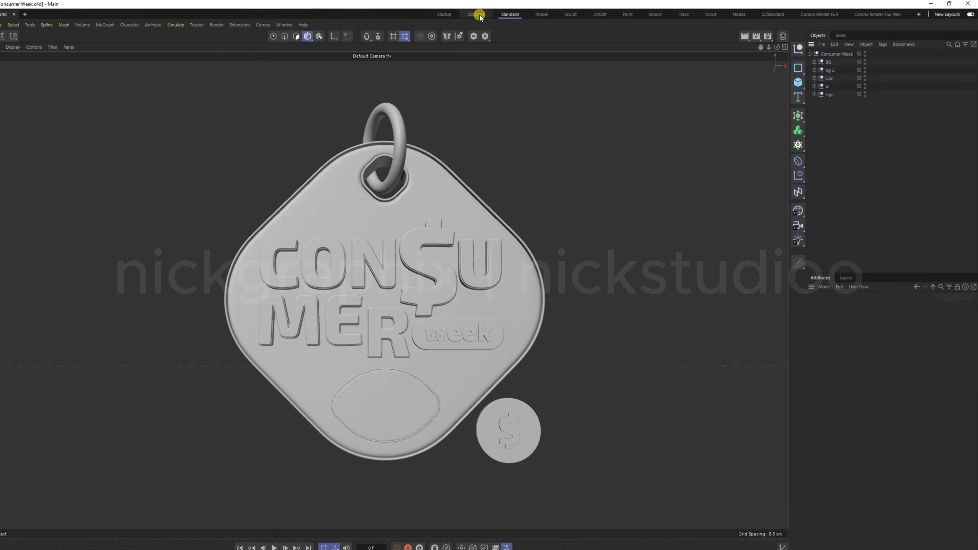
# - Switch the interface to the Standard layout
pyautogui.click(507, 15)
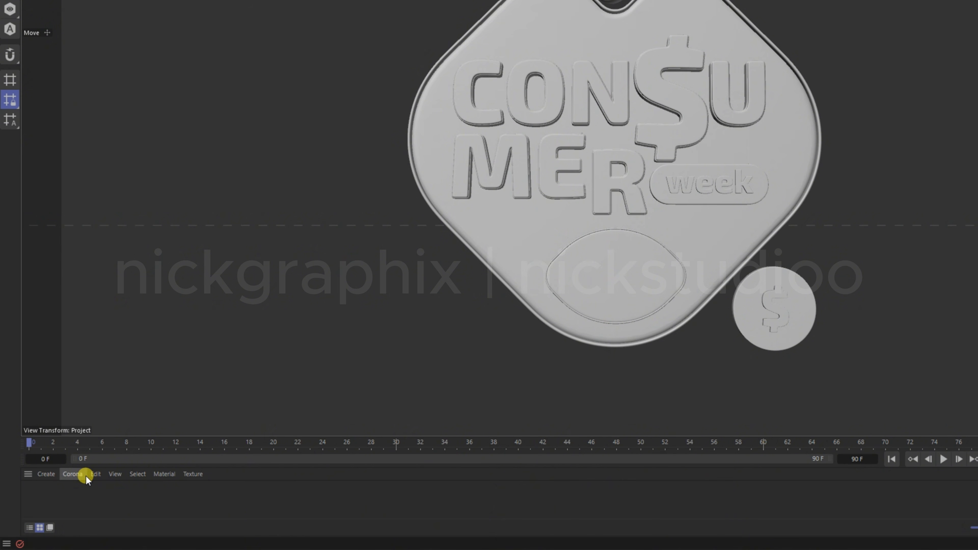
pyautogui.click(151, 491)
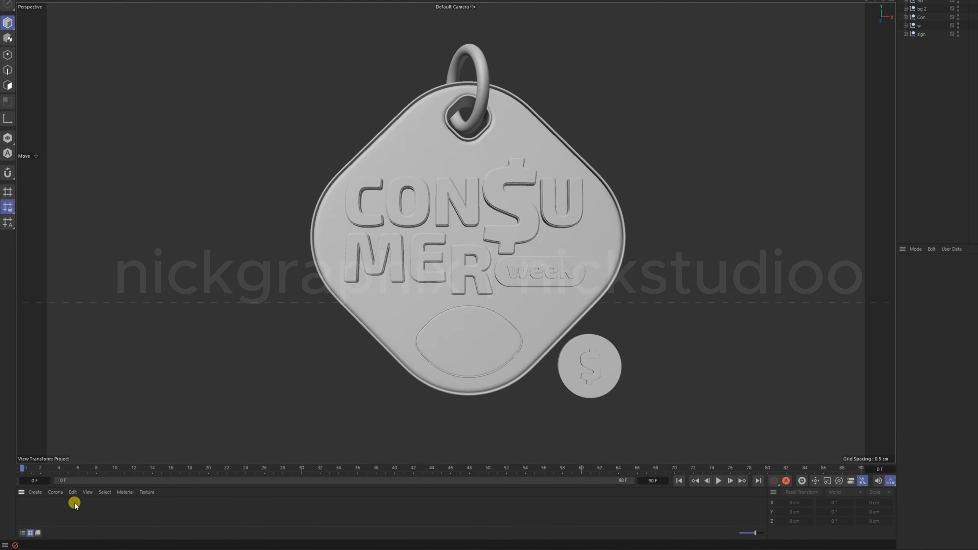
pyautogui.click(65, 489)
pyautogui.click(55, 509)
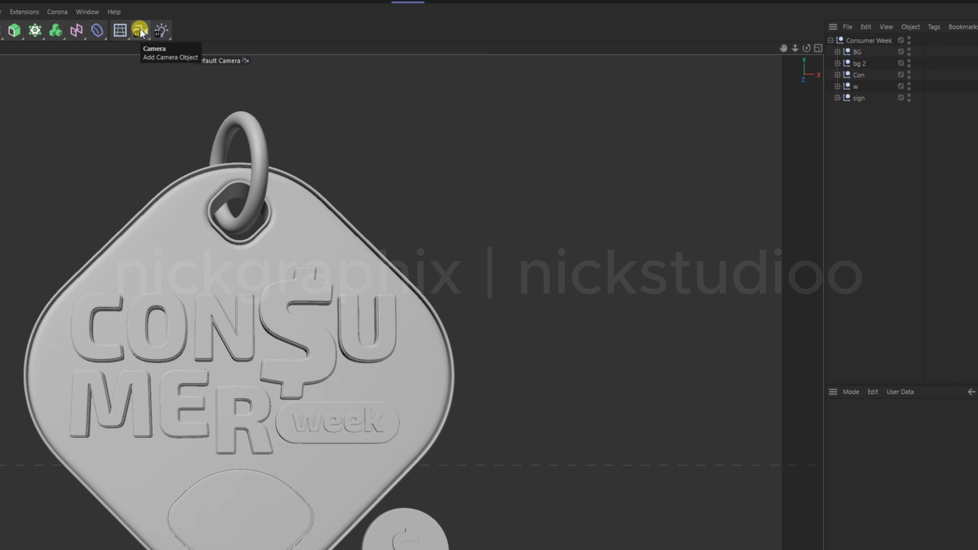
# - Add a camera to the scene and rename it PREVIEW CAM
pyautogui.click(140, 28)
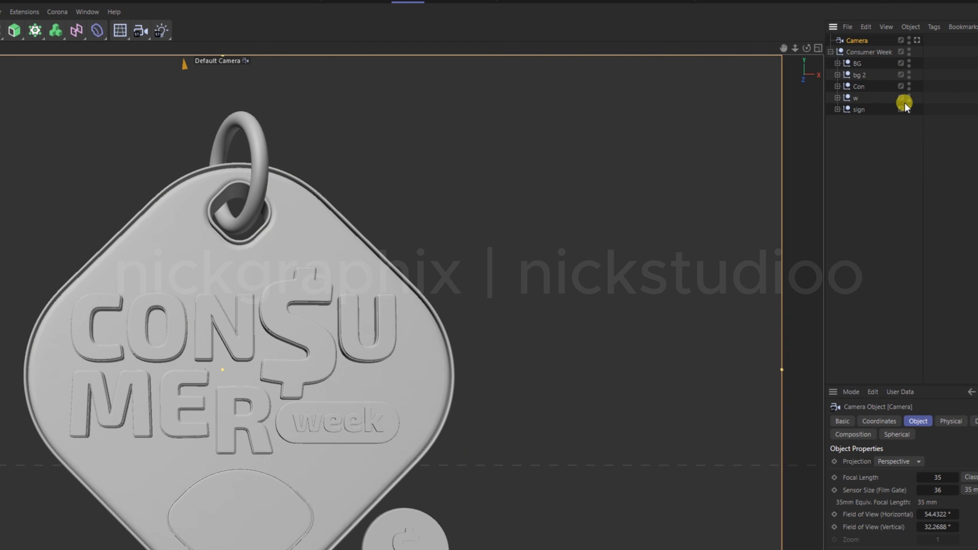
pyautogui.doubleClick(862, 41)
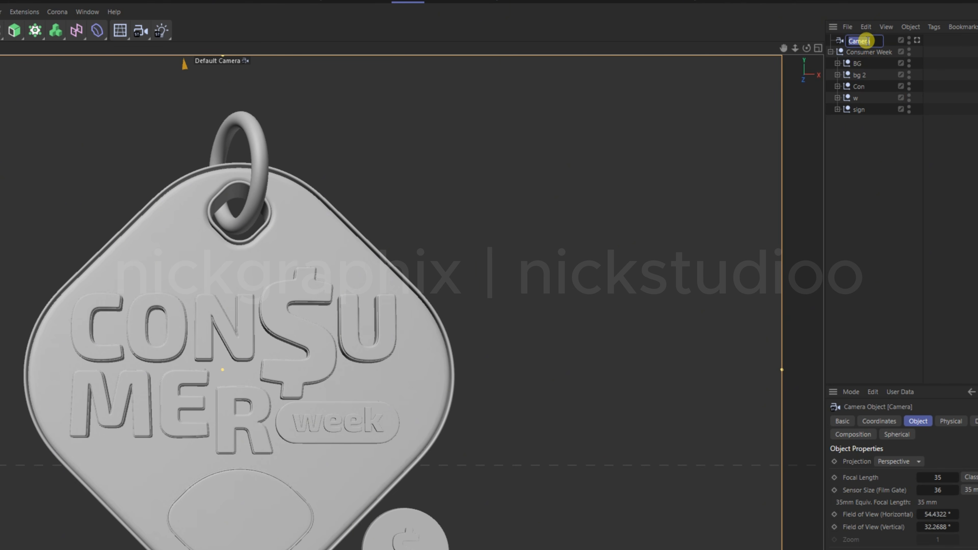
pyautogui.write('pREVI')
pyautogui.hotkey('ctrl', 'a')
pyautogui.write('PRE')
pyautogui.write('VIEW')
pyautogui.write(' CAM')
pyautogui.press('Return')
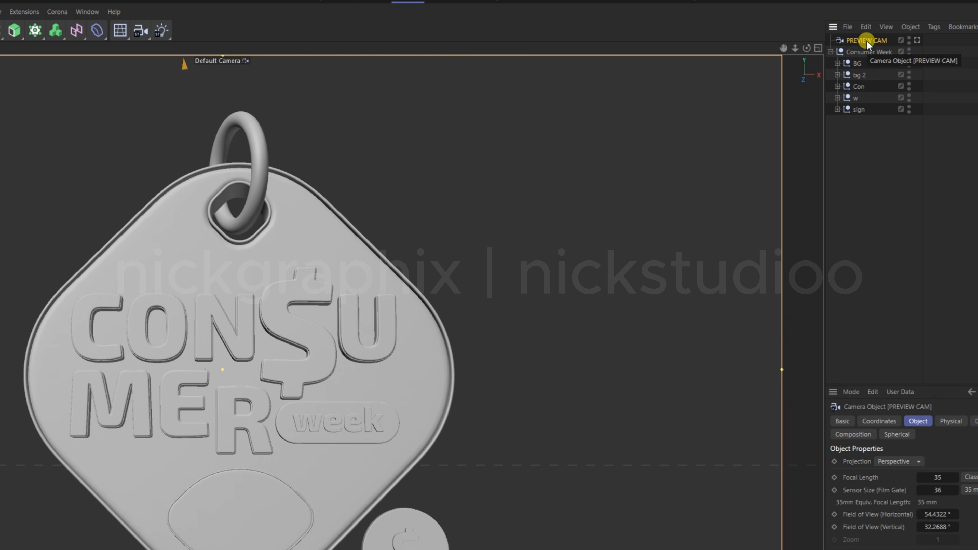
# - Add a second camera and rename it RENDER CAM
pyautogui.click(139, 31)
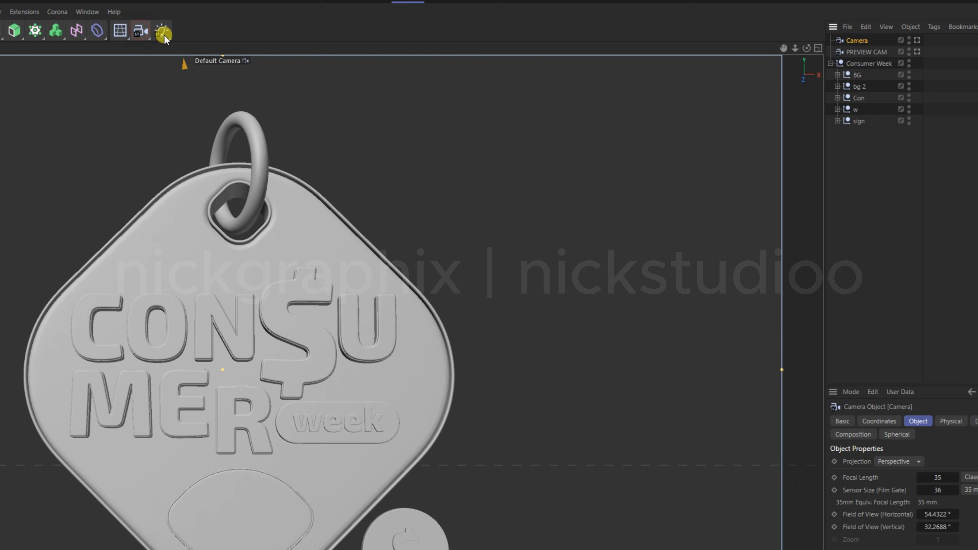
pyautogui.doubleClick(859, 40)
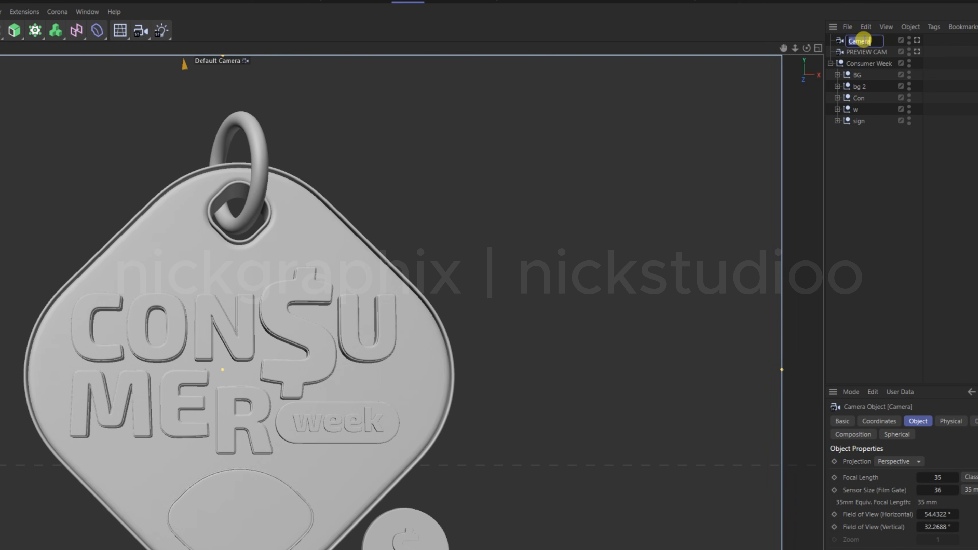
pyautogui.write('RENDER')
pyautogui.write(' CAM')
pyautogui.press('Return')
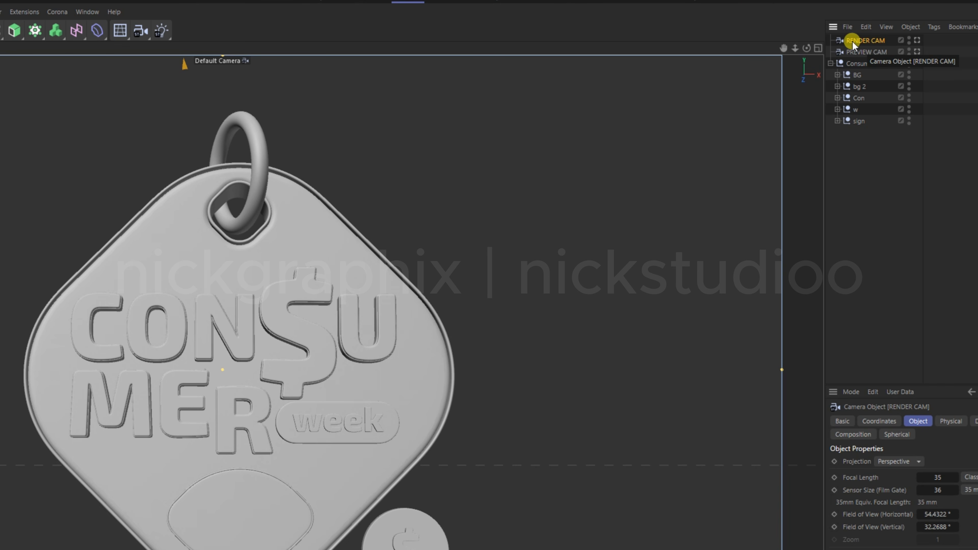
# - Add a third camera and rename it ADJUST CAM
pyautogui.click(141, 31)
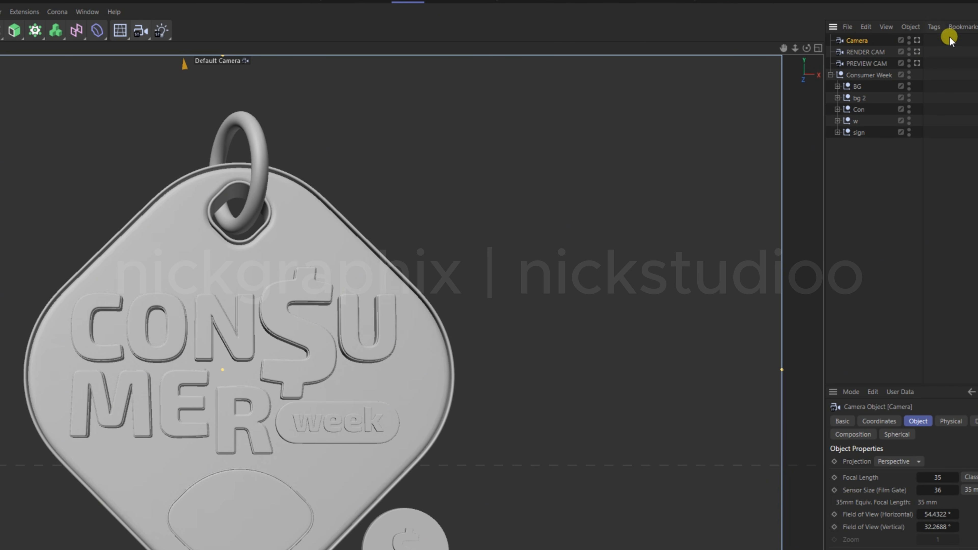
pyautogui.doubleClick(853, 40)
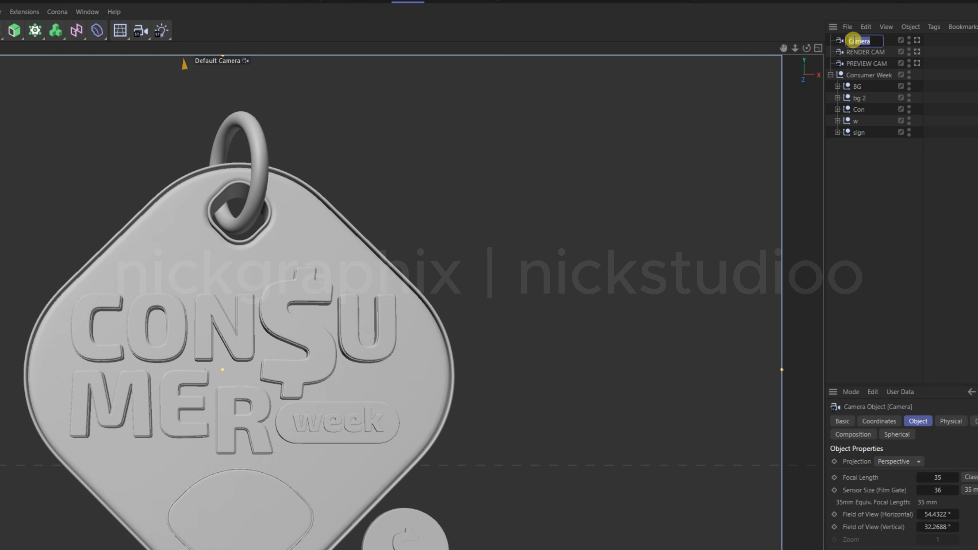
pyautogui.write('ADJUST CAM')
pyautogui.press('Return')
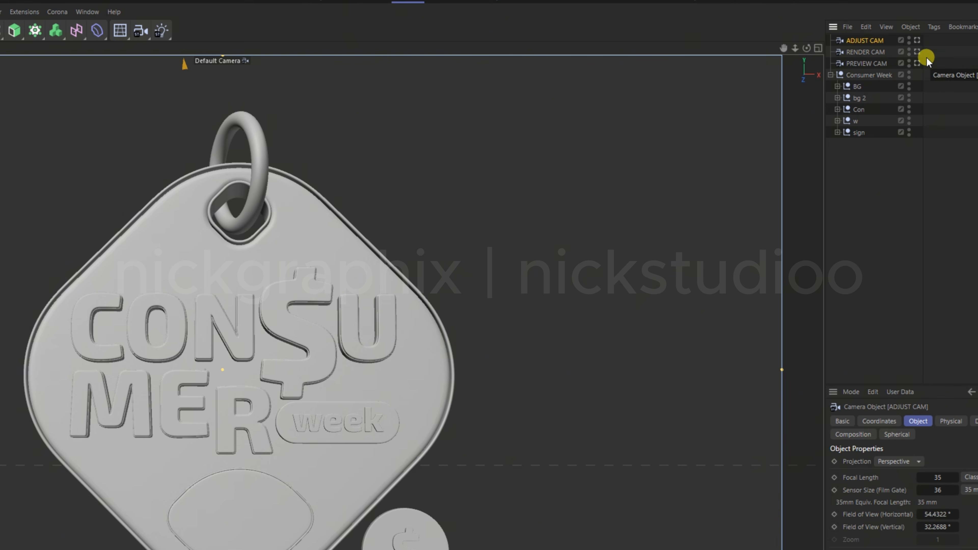
# - Assign PREVIEW CAM, RENDER CAM and ADJUST CAM each to its own new layer
pyautogui.click(901, 63)
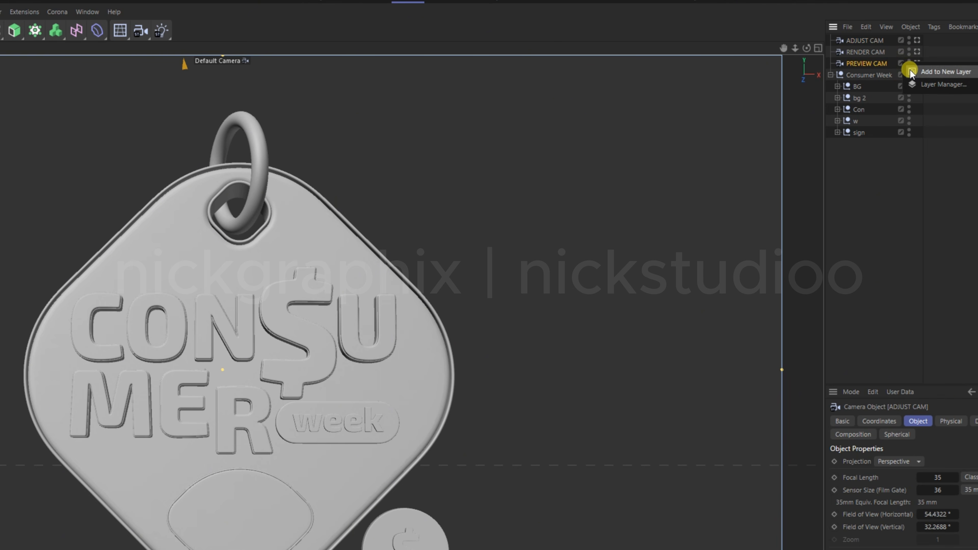
pyautogui.click(883, 63)
pyautogui.click(901, 63)
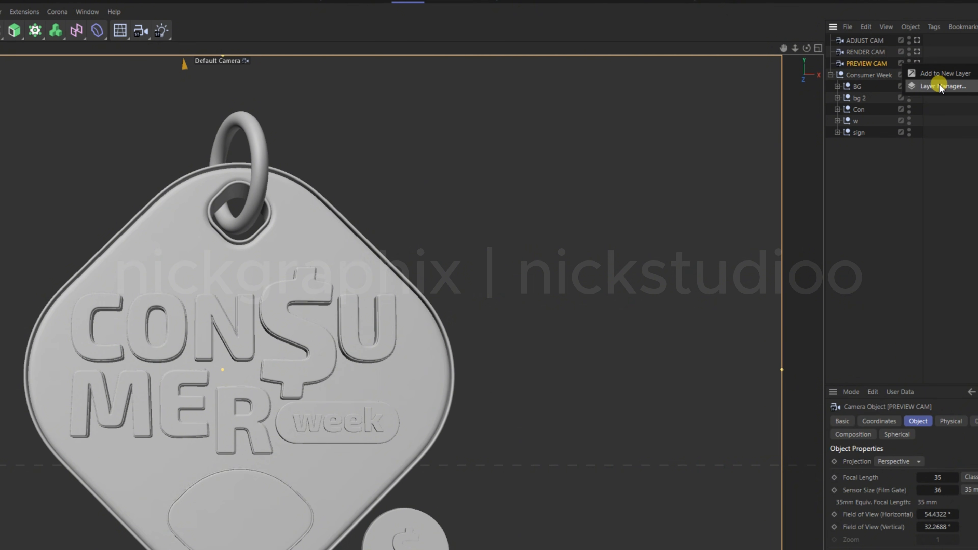
pyautogui.click(937, 74)
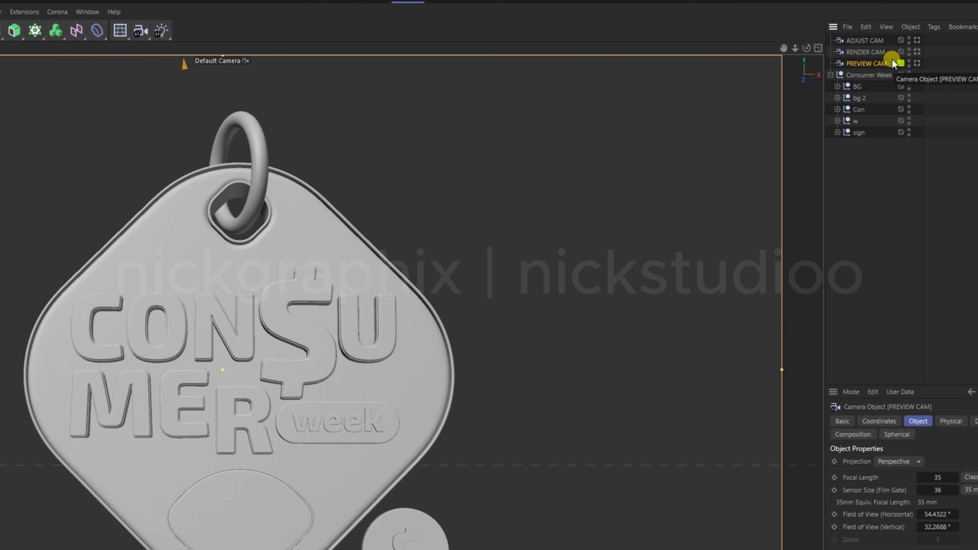
pyautogui.click(882, 51)
pyautogui.click(900, 52)
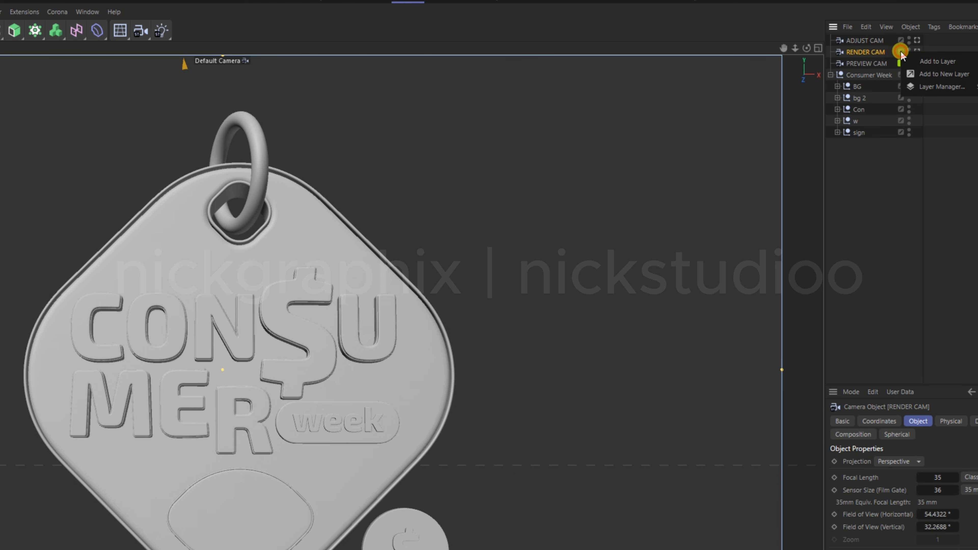
pyautogui.click(933, 77)
pyautogui.click(865, 38)
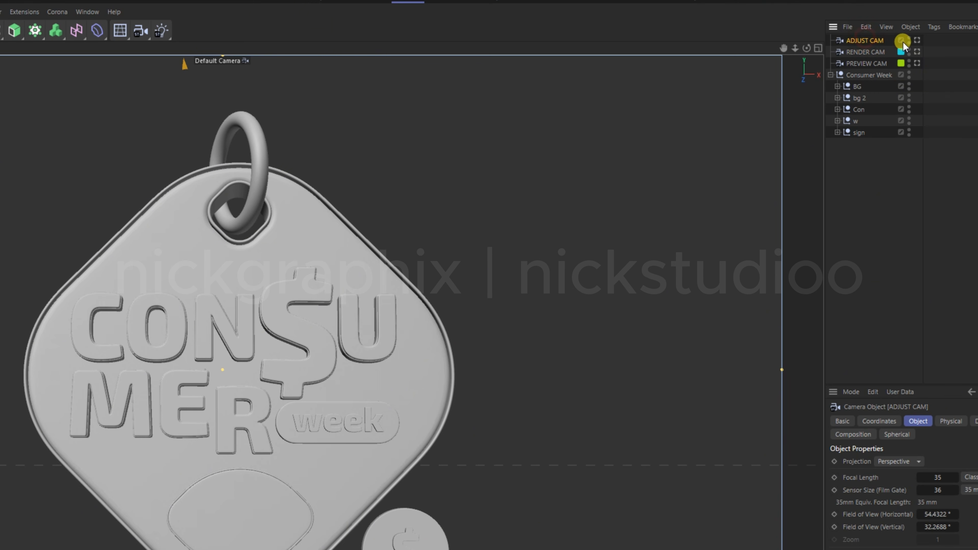
pyautogui.click(901, 40)
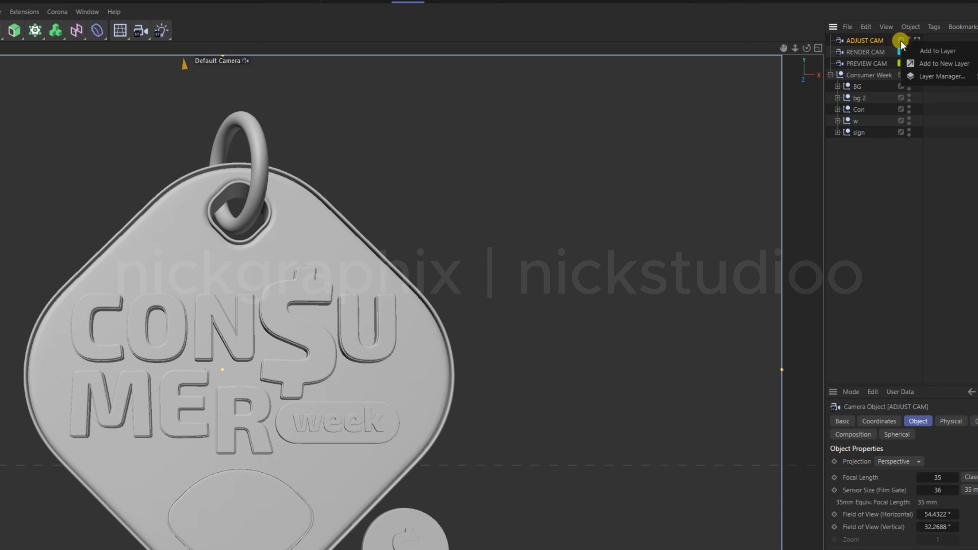
pyautogui.click(921, 62)
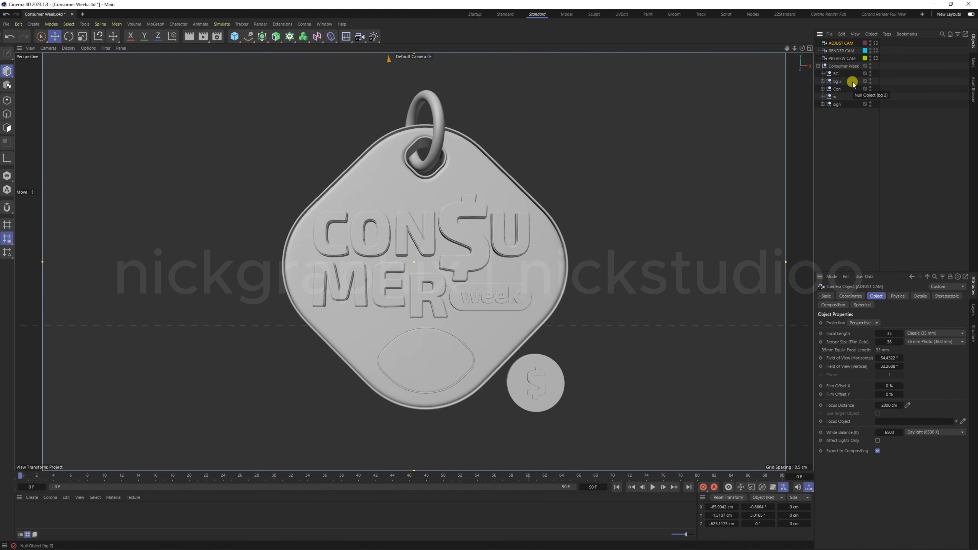
# - Look through PREVIEW CAM and frame the Consumer Week tag slightly closer from the front
pyautogui.click(842, 58)
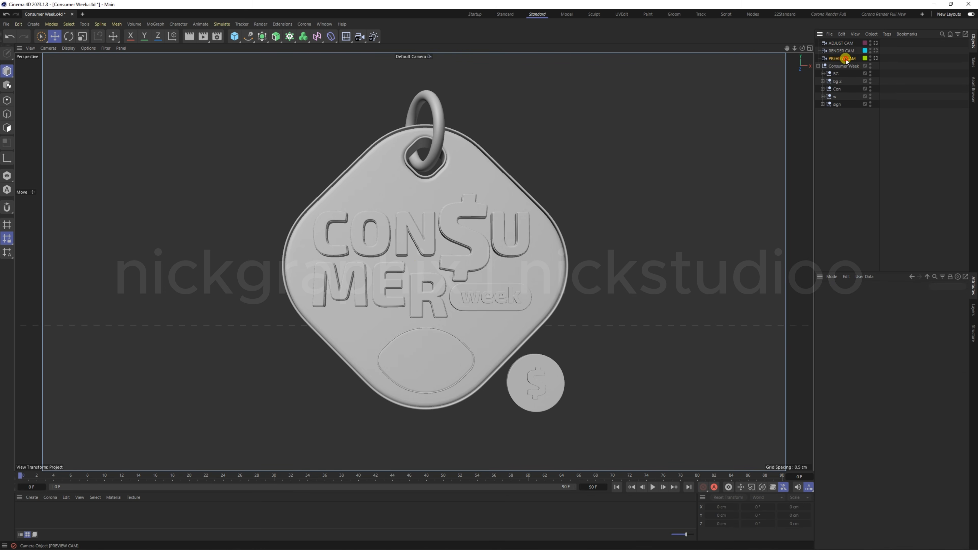
pyautogui.click(876, 58)
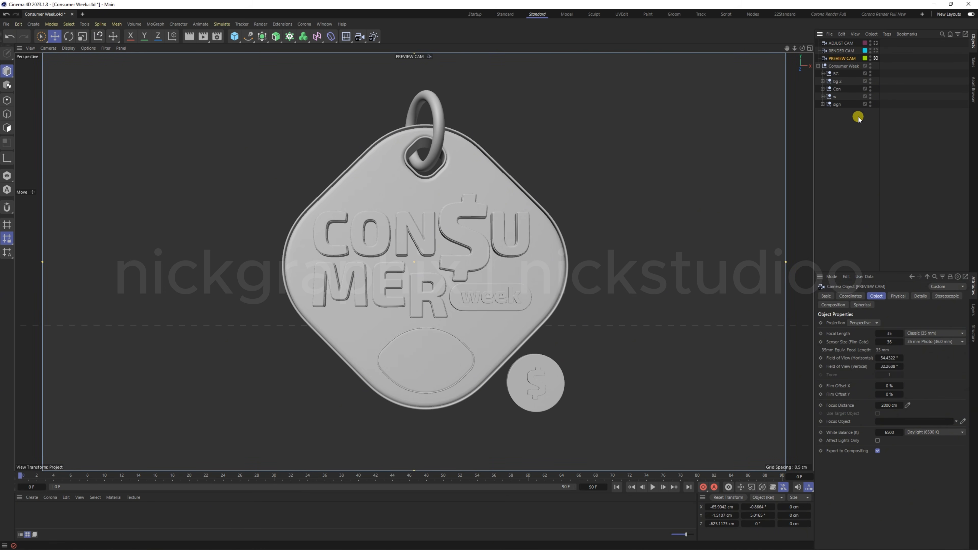
pyautogui.keyDown('alt'); pyautogui.middleClick(448, 297); pyautogui.keyUp('alt')
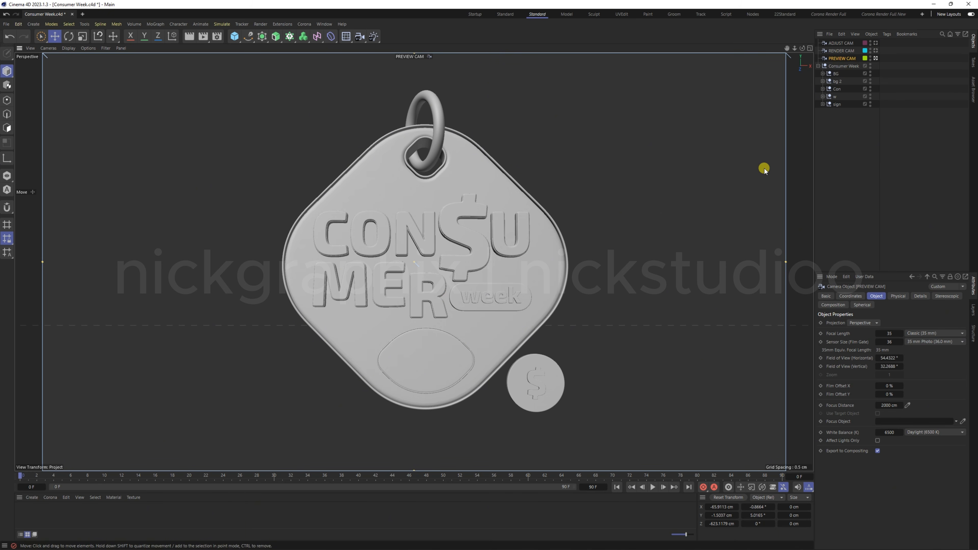
pyautogui.click(823, 133)
pyautogui.scroll(2, 421, 262)
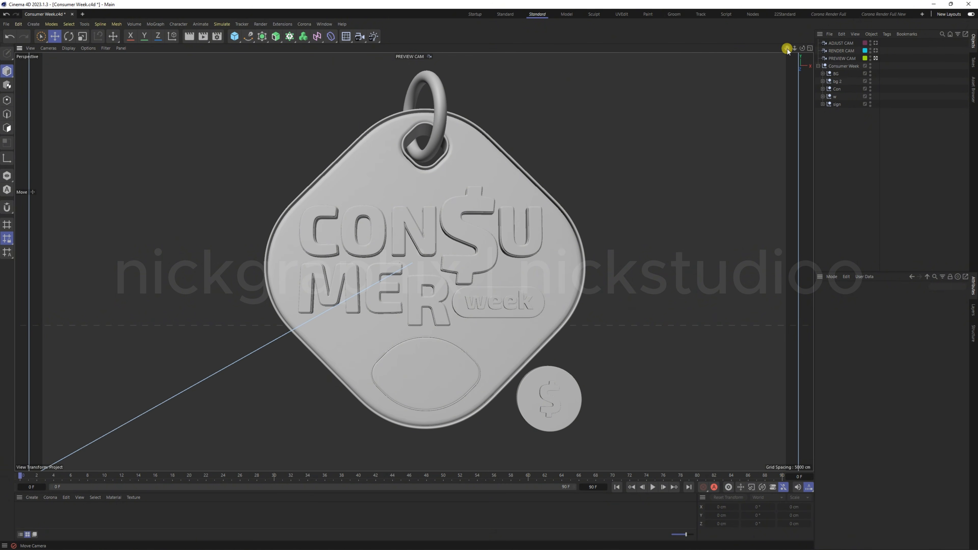
pyautogui.moveTo(786, 48)
pyautogui.mouseDown()
pyautogui.moveTo(801, 44)
pyautogui.moveTo(802, 53)
pyautogui.mouseUp()
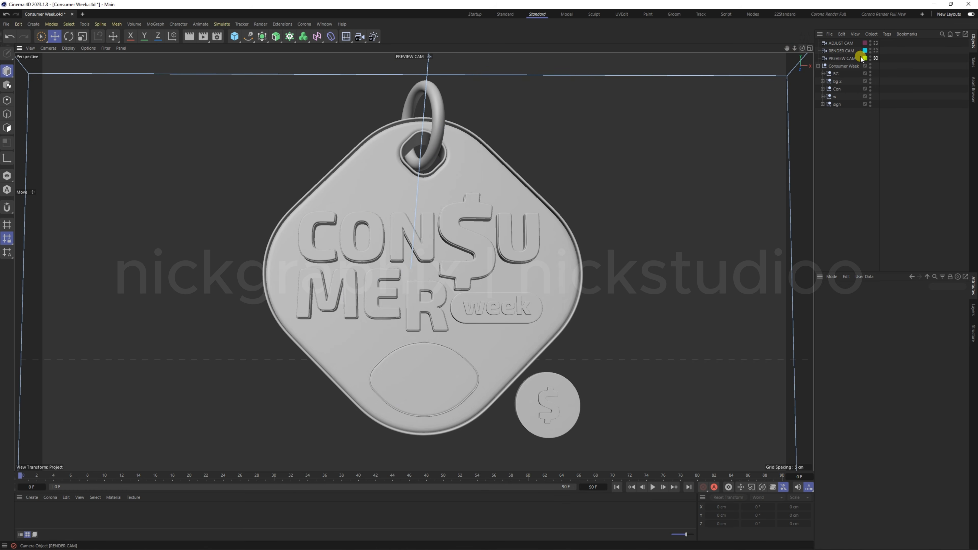
# - Hide PREVIEW CAM, RENDER CAM and ADJUST CAM so that their guide lines do not show in the viewport
pyautogui.click(870, 58)
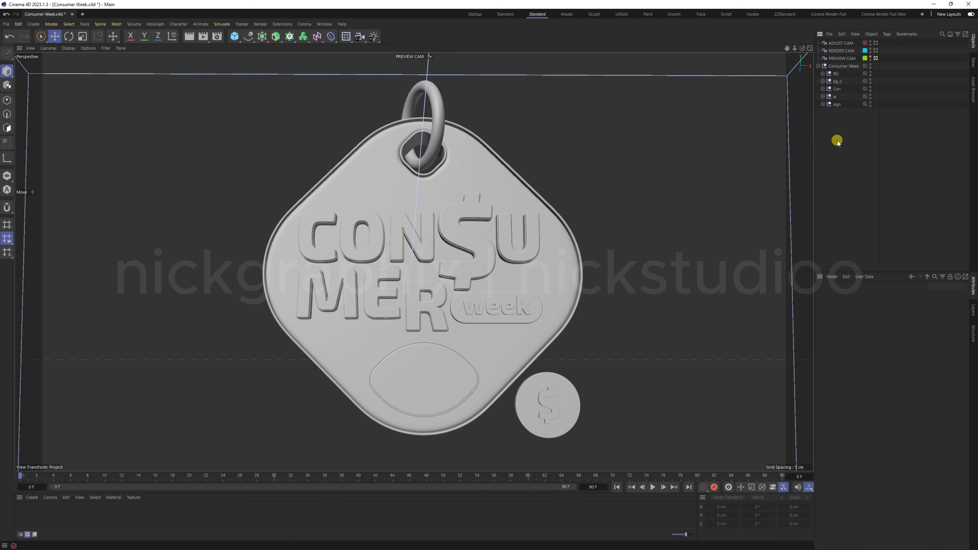
pyautogui.click(869, 50)
pyautogui.click(870, 42)
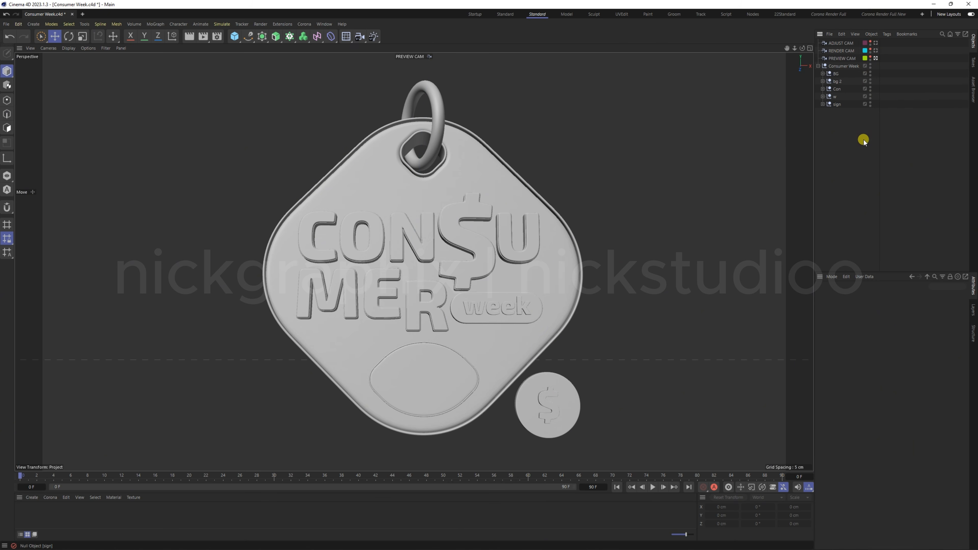
pyautogui.click(842, 58)
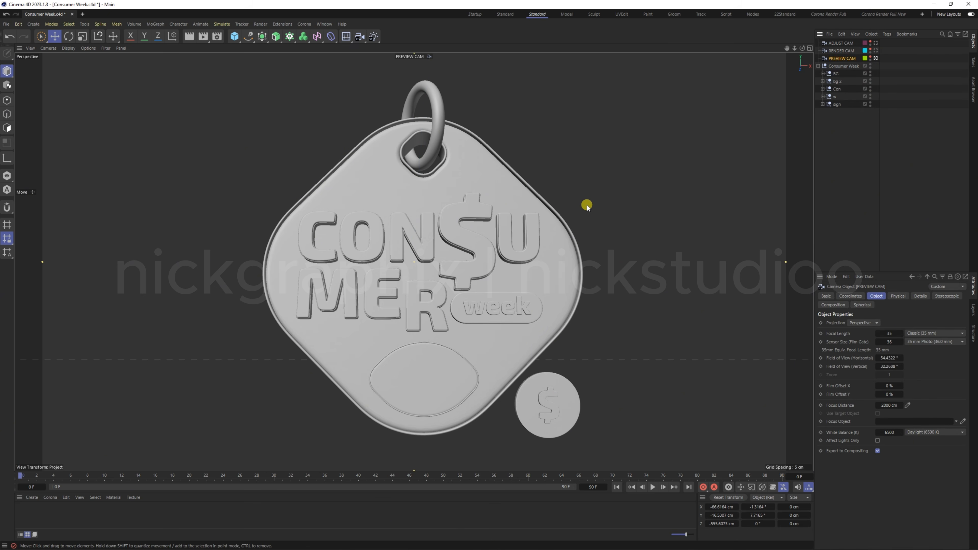
pyautogui.click(844, 158)
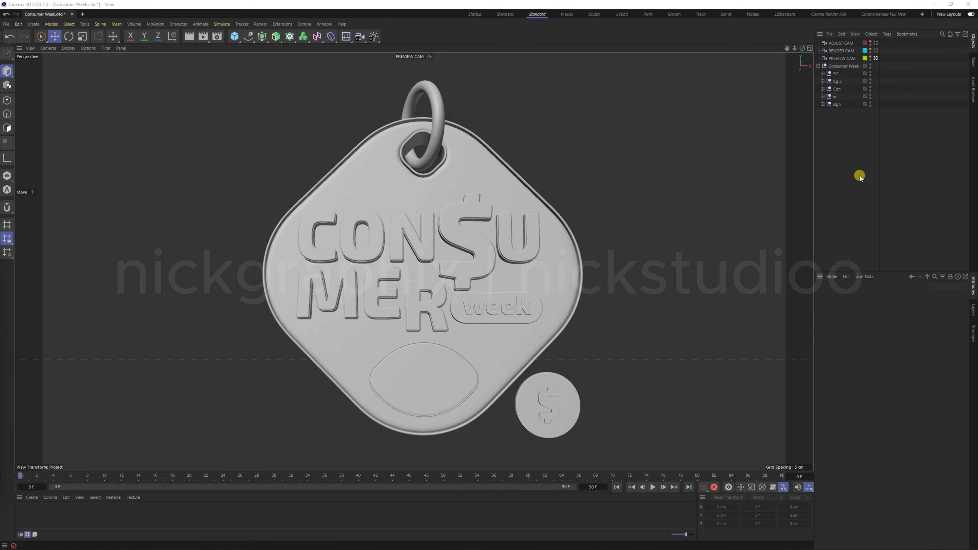
# - Look through ADJUST CAM and orbit it to a closer, angled view showing the tag's front and side thickness
pyautogui.click(875, 43)
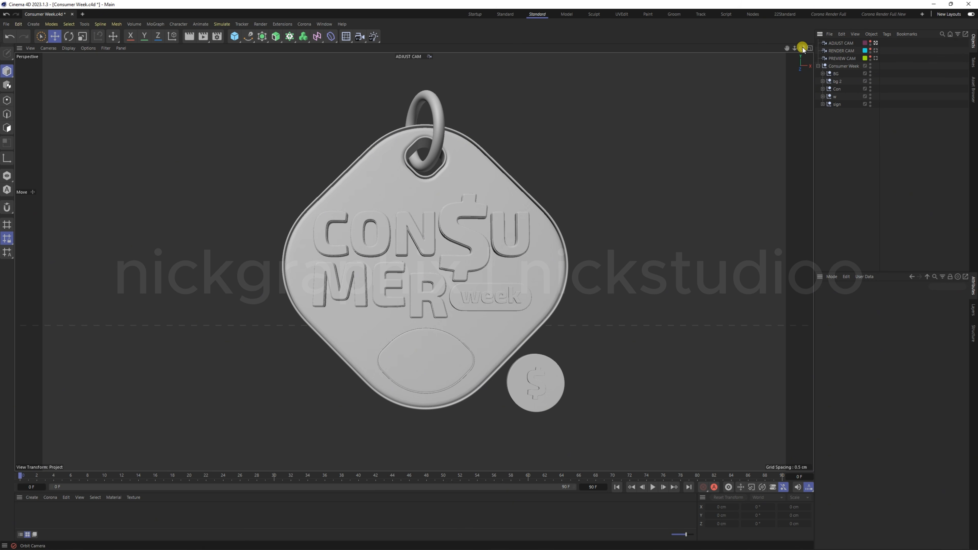
pyautogui.moveTo(801, 48); pyautogui.dragTo(812, 49)
pyautogui.keyDown('alt'); pyautogui.moveTo(480, 323); pyautogui.dragTo(372, 333); pyautogui.keyUp('alt')
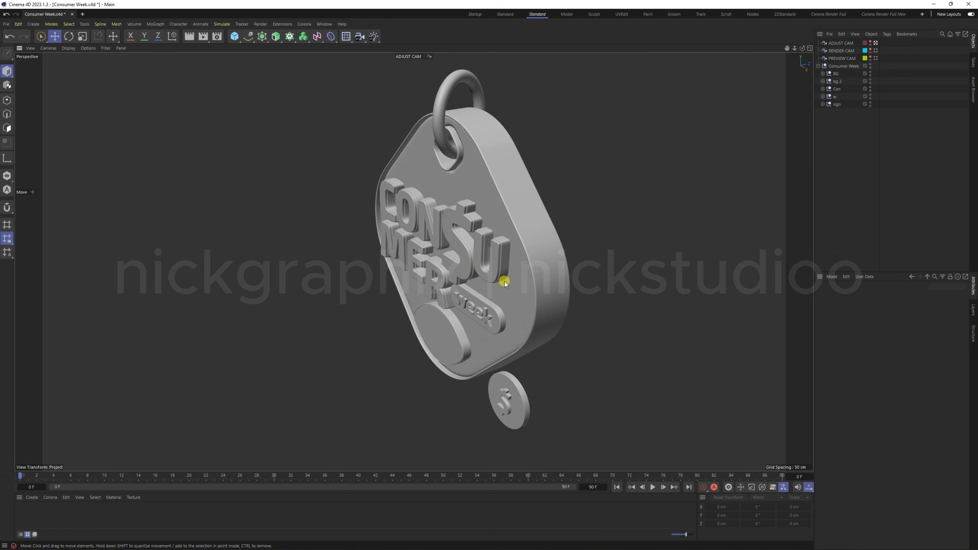
pyautogui.scroll(1, 505, 281)
pyautogui.scroll(1, 504, 281)
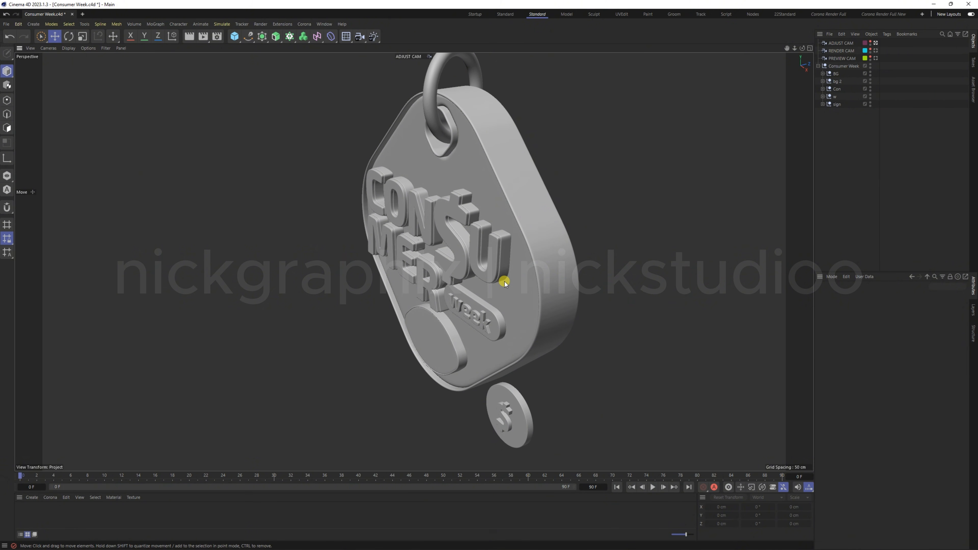
pyautogui.moveTo(801, 48); pyautogui.dragTo(832, 48)
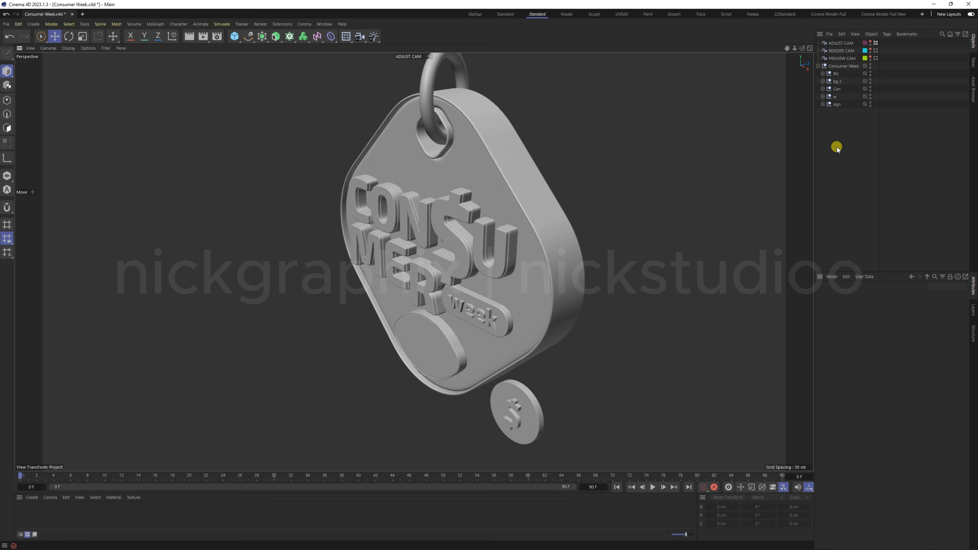
# - Expand the BG group and toggle its M and O subdivision surfaces off and on to examine which tag parts they form
pyautogui.click(838, 73)
pyautogui.click(822, 73)
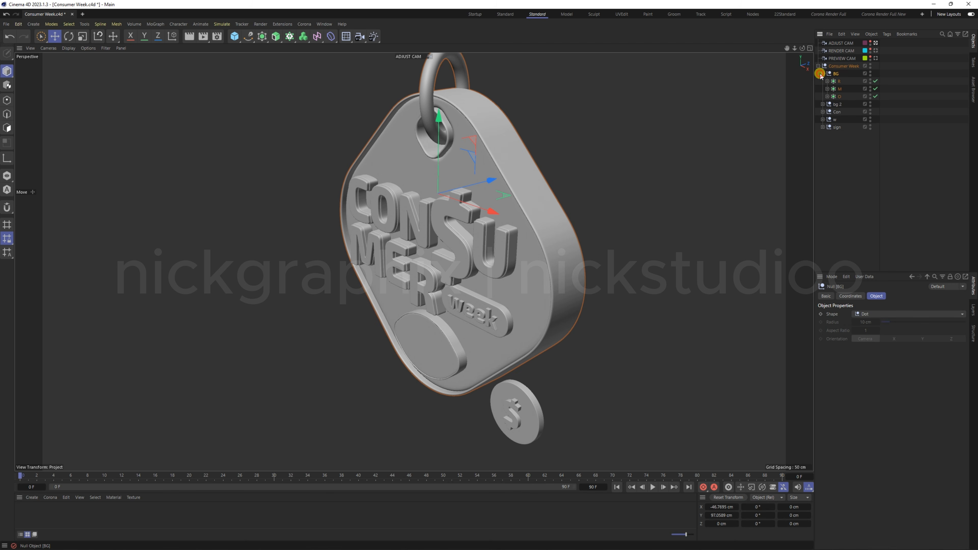
pyautogui.click(840, 89)
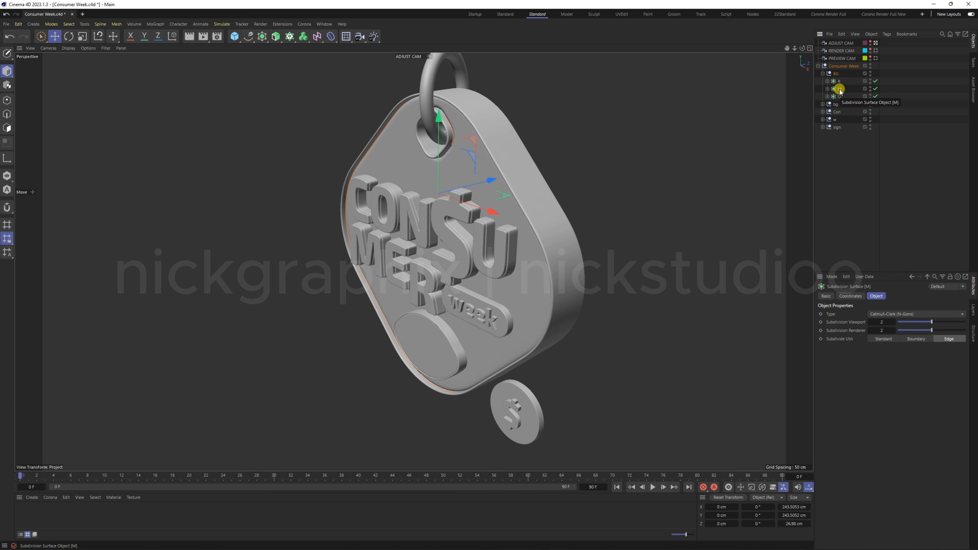
pyautogui.keyDown('ctrl'); pyautogui.click(839, 97); pyautogui.keyUp('ctrl')
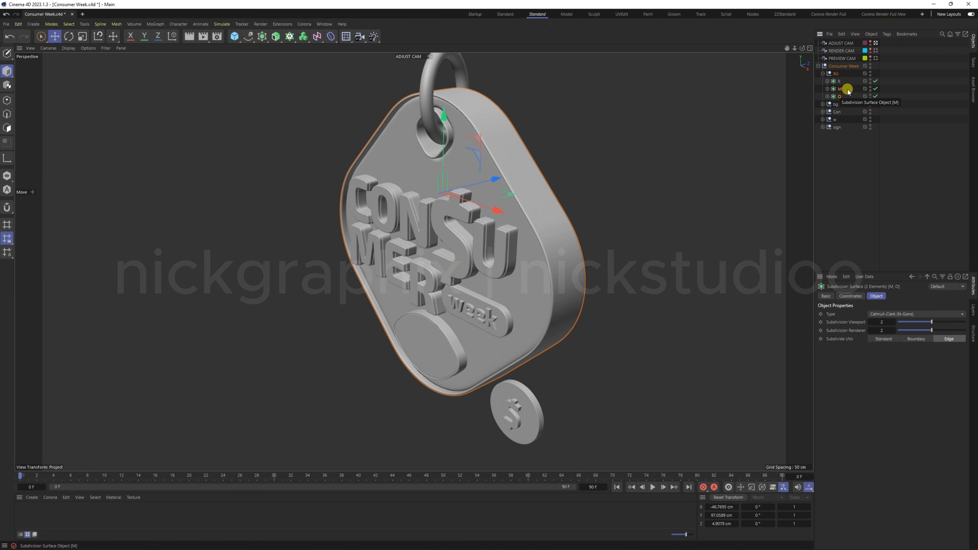
pyautogui.click(874, 89)
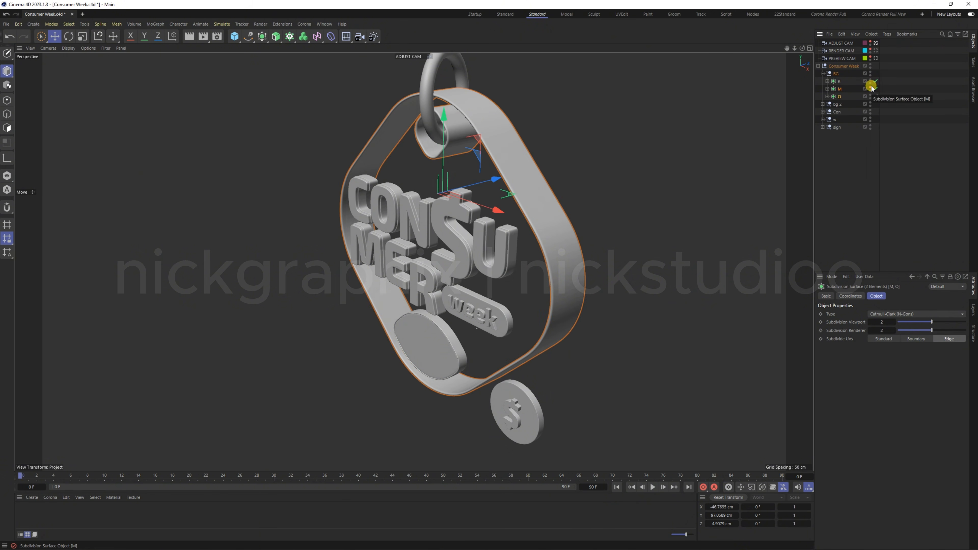
pyautogui.click(872, 88)
pyautogui.click(873, 88)
pyautogui.click(873, 89)
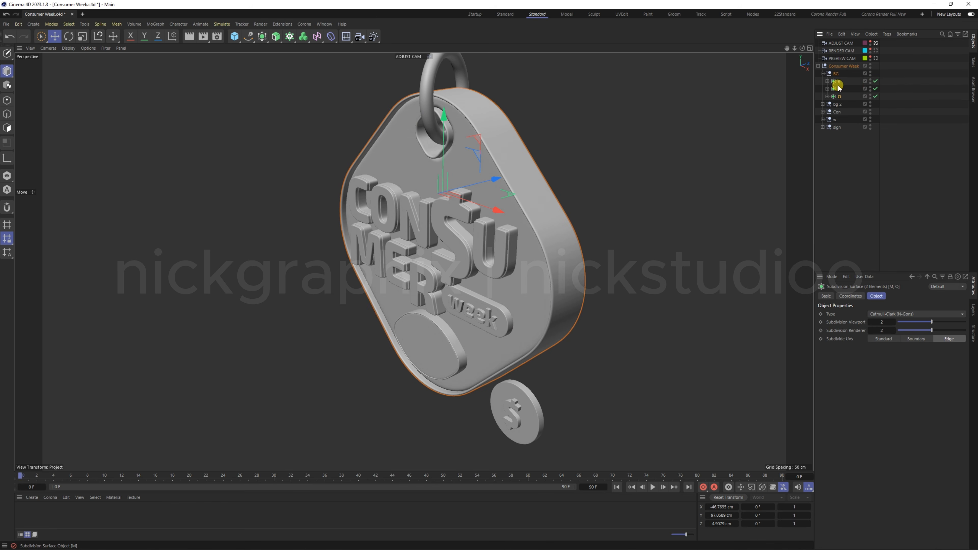
# - Group the M and O subdivision surfaces of the BG group together under a new null
pyautogui.click(839, 97)
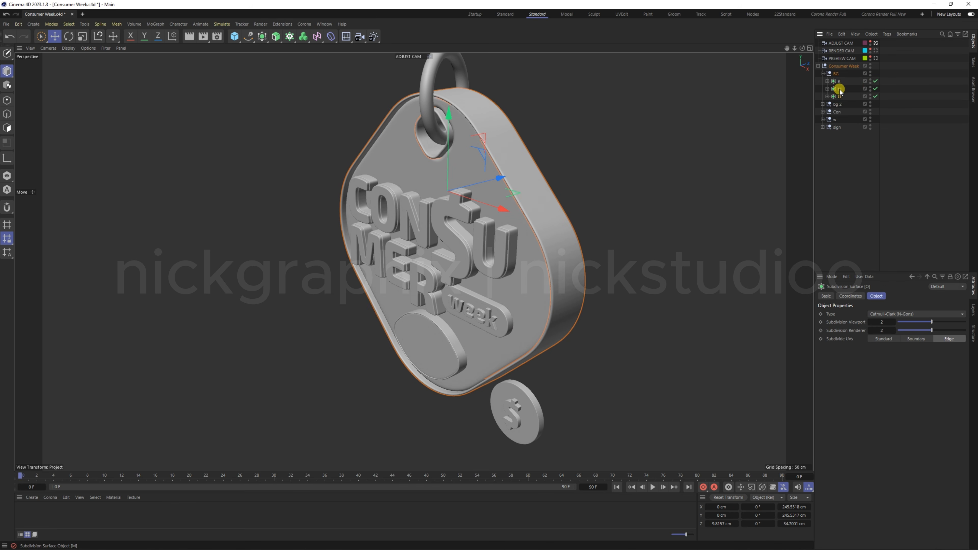
pyautogui.keyDown('ctrl'); pyautogui.click(838, 89); pyautogui.keyUp('ctrl')
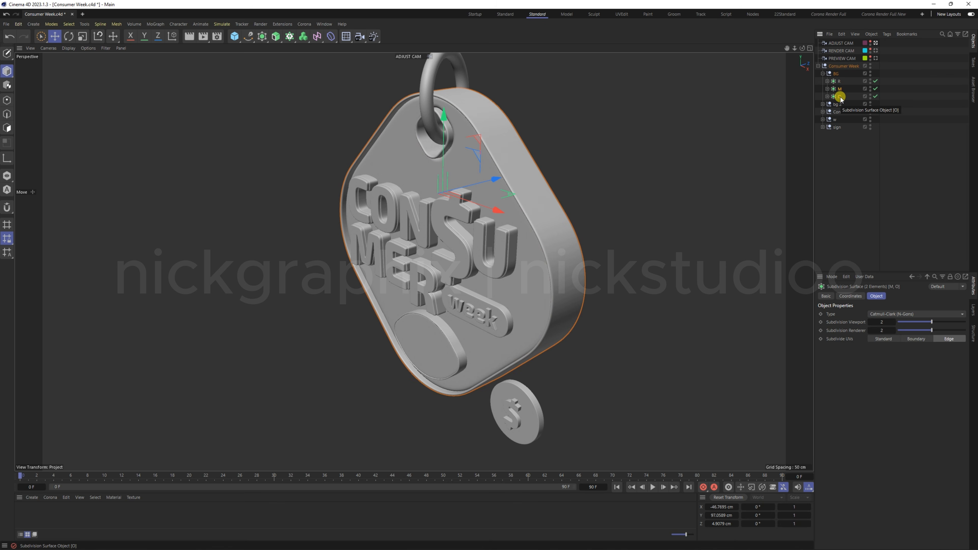
pyautogui.hotkey('alt', 'g')
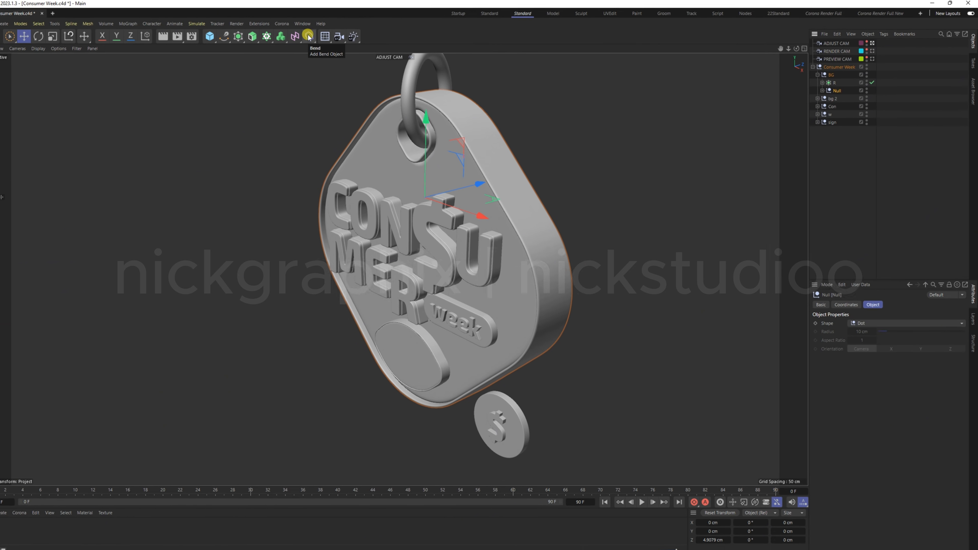
# - Add an FFD deformer, place it inside the BG group between R and the null, and fit it to its parent
pyautogui.click(330, 36)
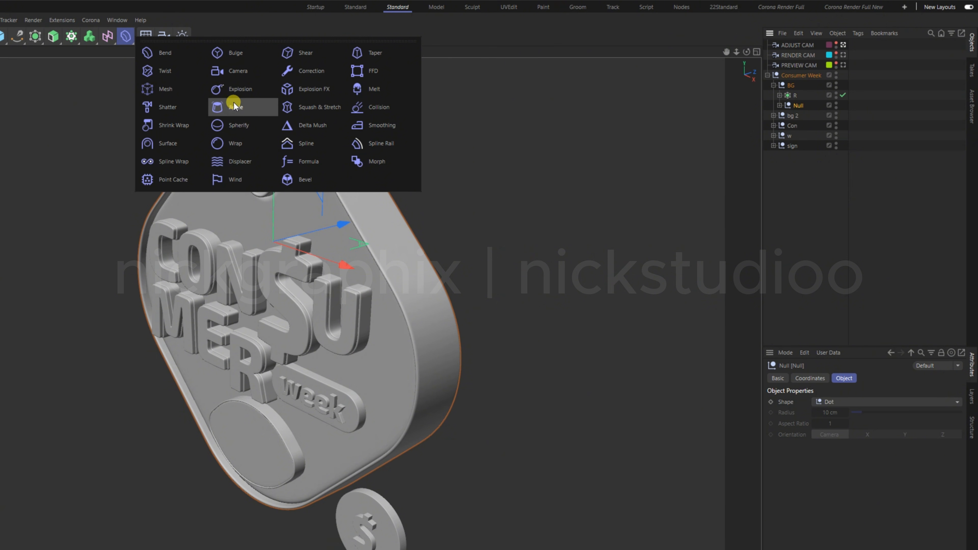
pyautogui.click(382, 72)
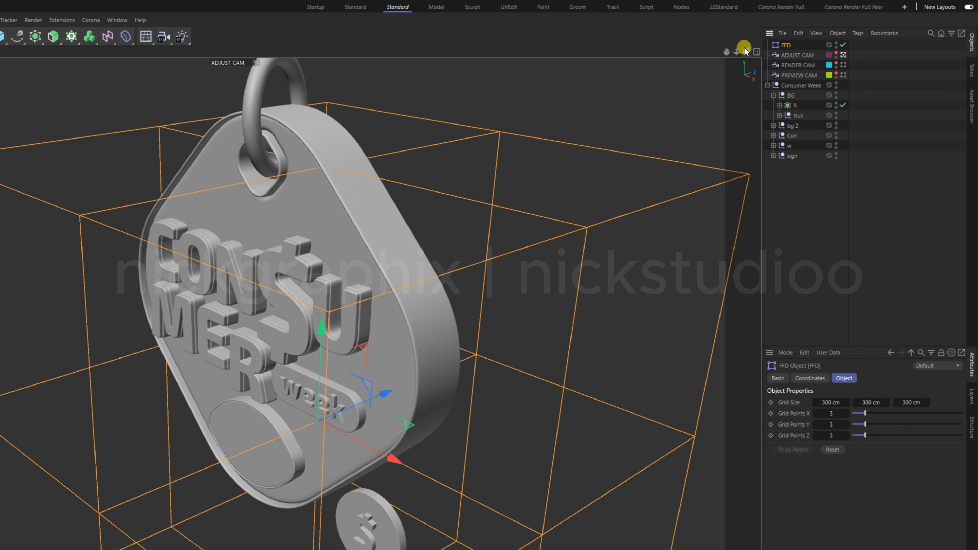
pyautogui.moveTo(746, 52)
pyautogui.mouseDown()
pyautogui.moveTo(810, 52)
pyautogui.moveTo(807, 39)
pyautogui.moveTo(816, 39)
pyautogui.moveTo(740, 53)
pyautogui.mouseUp()
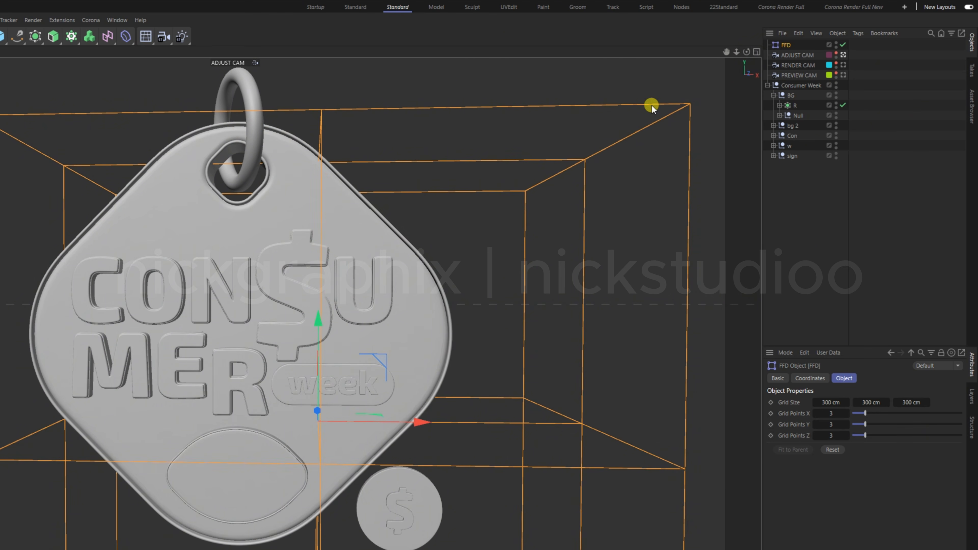
pyautogui.moveTo(786, 45); pyautogui.dragTo(791, 111)
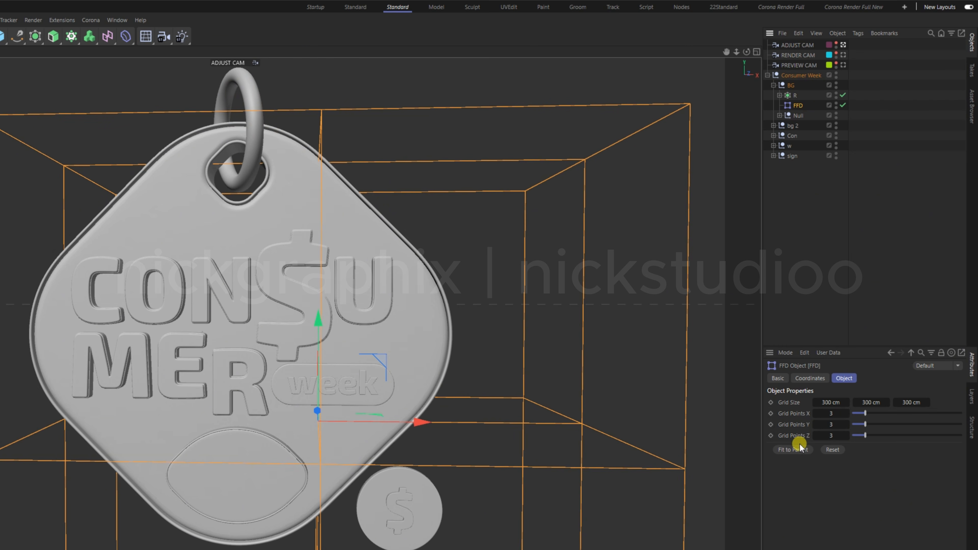
pyautogui.click(794, 450)
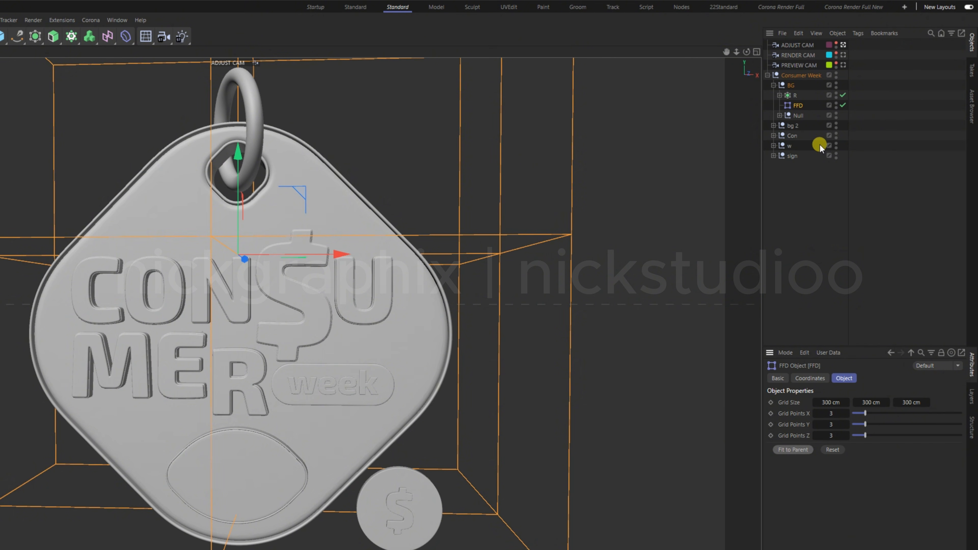
# - Set the FFD grid size to 200 cm in X and 50 cm in Z
pyautogui.click(827, 402)
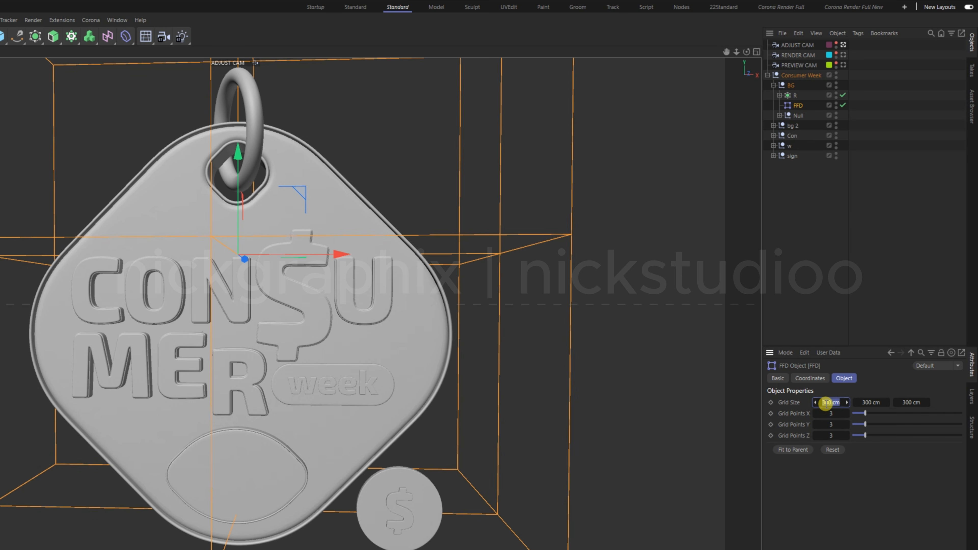
pyautogui.write('200')
pyautogui.press('Return')
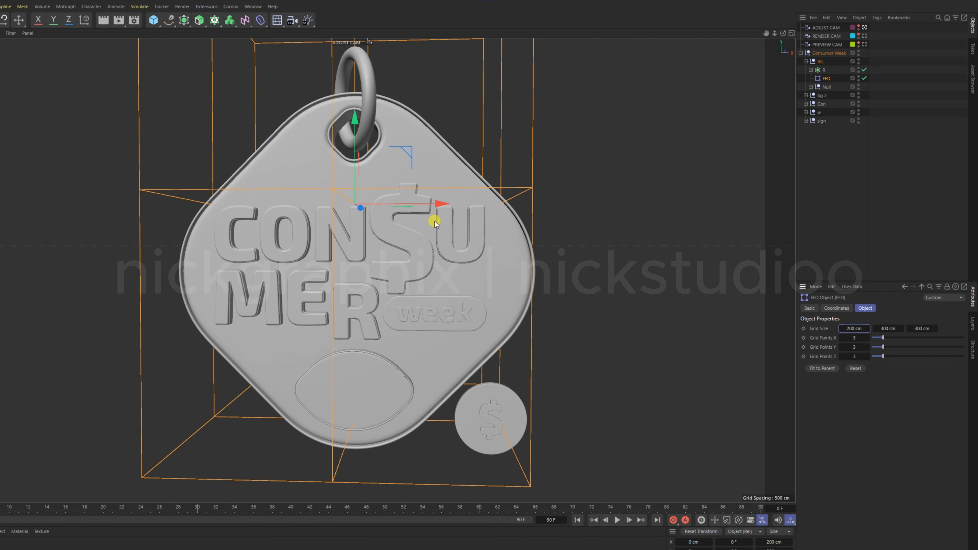
pyautogui.moveTo(783, 34); pyautogui.dragTo(789, 33)
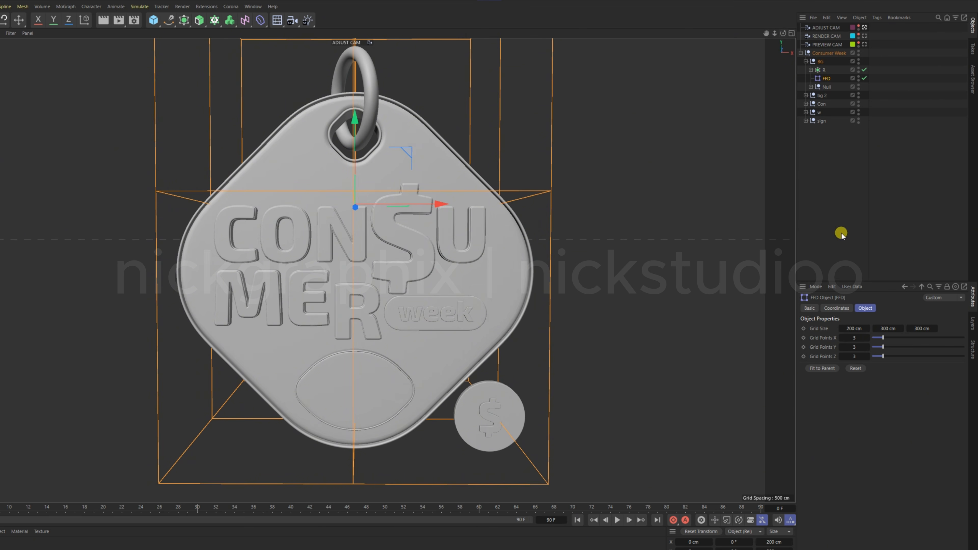
pyautogui.click(886, 328)
pyautogui.click(923, 329)
pyautogui.write('50')
pyautogui.press('Return')
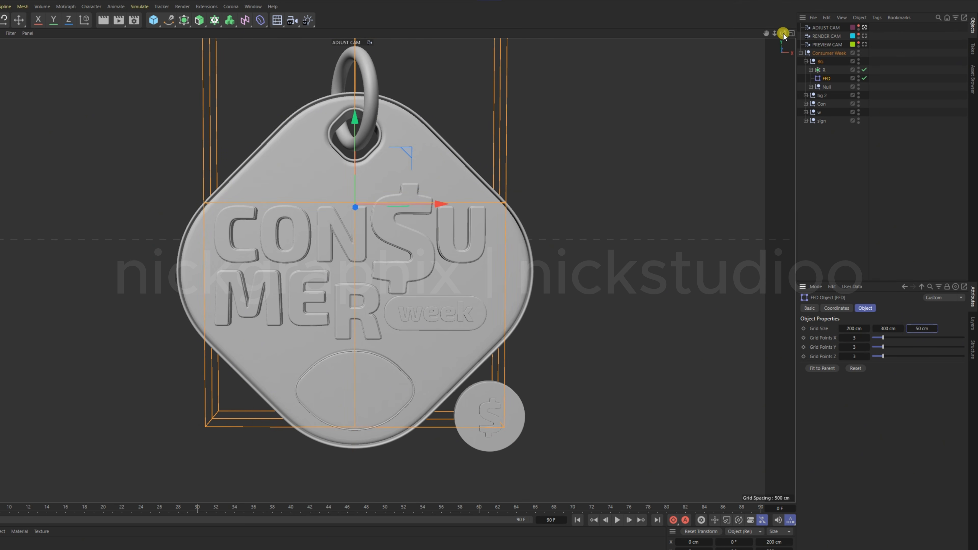
# - From the side, shift the FFD cage slightly backward along its depth axis so it surrounds the tag's thickness
pyautogui.moveTo(783, 33); pyautogui.dragTo(712, 35)
pyautogui.moveTo(433, 206); pyautogui.dragTo(448, 206)
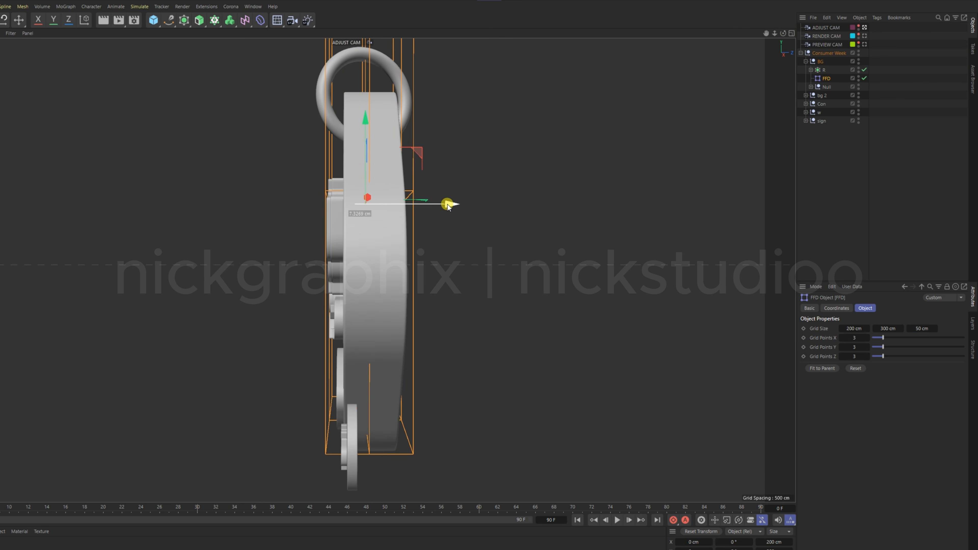
pyautogui.moveTo(782, 33); pyautogui.dragTo(897, 34)
pyautogui.moveTo(505, 217)
pyautogui.keyDown('alt'); pyautogui.mouseDown()
pyautogui.moveTo(543, 215)
pyautogui.moveTo(496, 210)
pyautogui.mouseUp(); pyautogui.keyUp('alt')
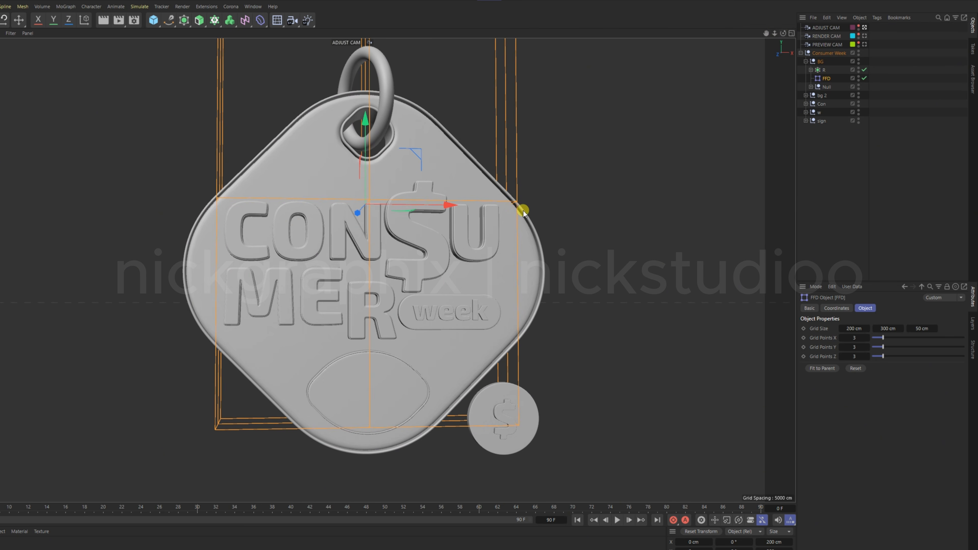
# - Widen the FFD grid to 276 cm in X and move the cage down until it encloses the whole tag
pyautogui.click(849, 328)
pyautogui.press('Return')
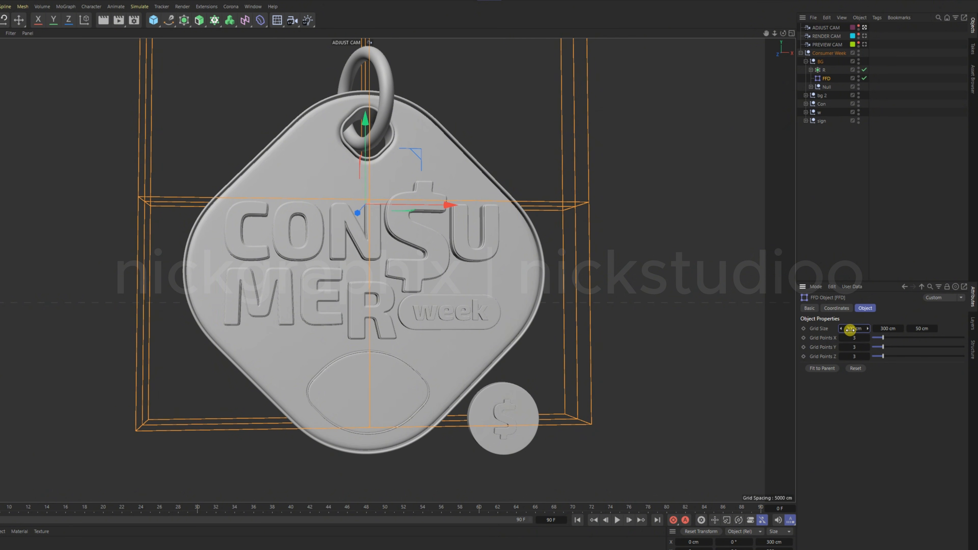
pyautogui.click(850, 328)
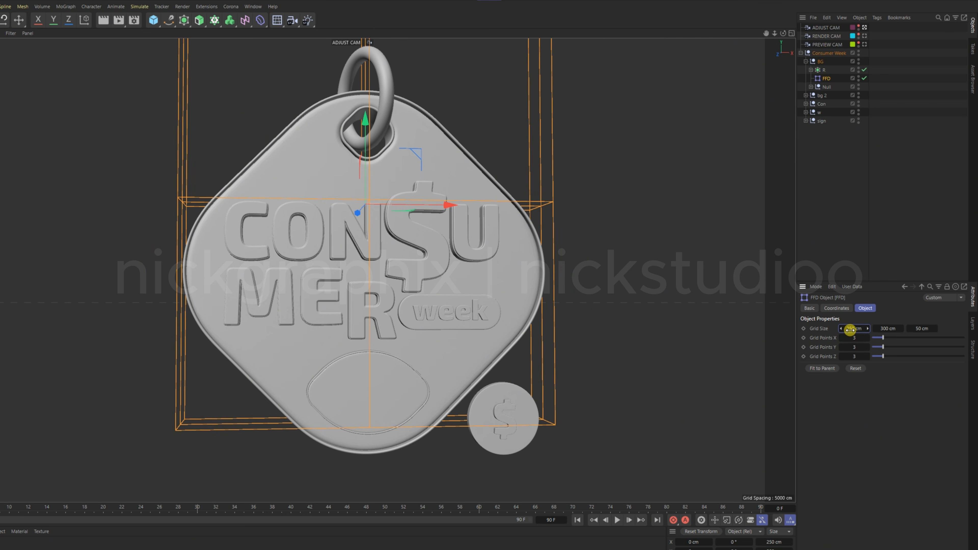
pyautogui.moveTo(850, 329); pyautogui.dragTo(867, 328)
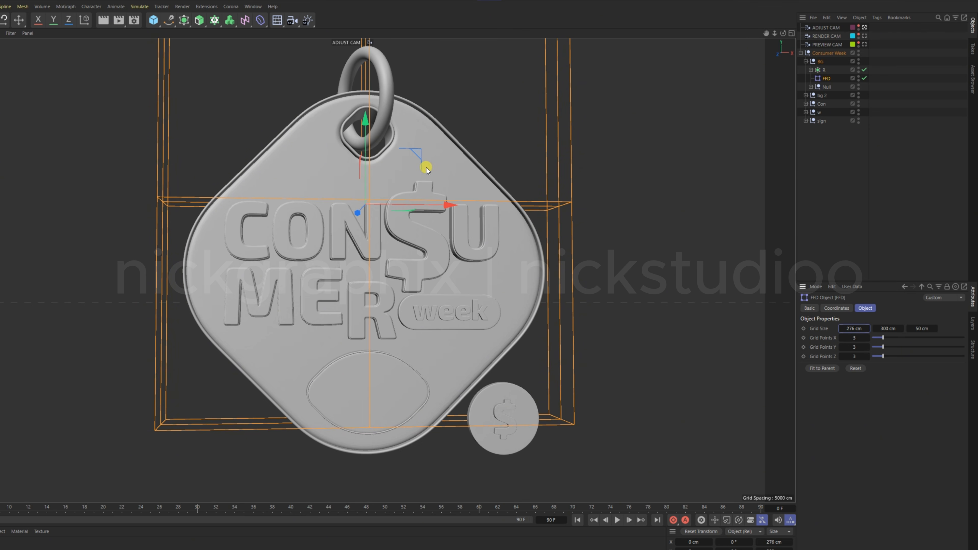
pyautogui.moveTo(367, 133); pyautogui.dragTo(355, 175)
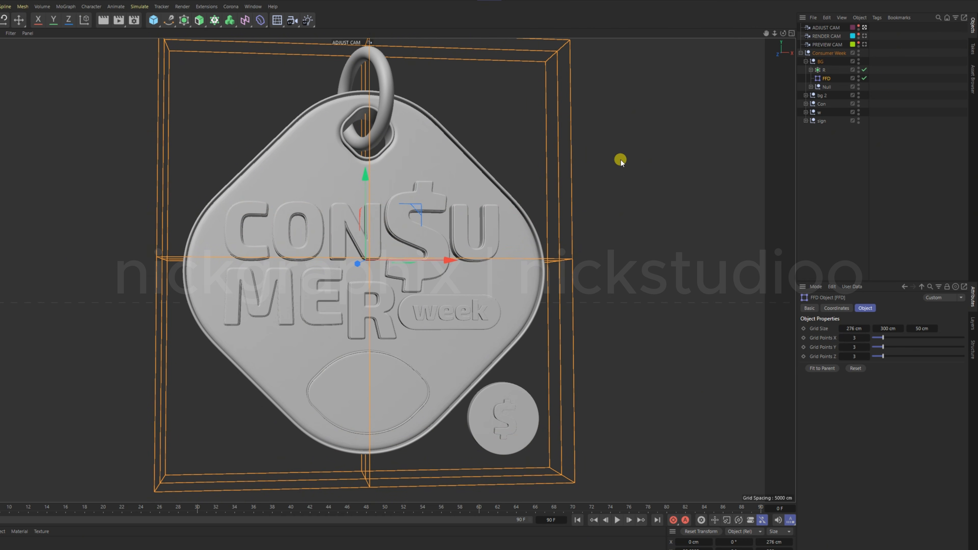
# - Reduce the FFD grid points to 2 in X and 2 in Z, and deselect the deformer
pyautogui.moveTo(783, 33)
pyautogui.mouseDown()
pyautogui.moveTo(674, 33)
pyautogui.moveTo(799, 31)
pyautogui.mouseUp()
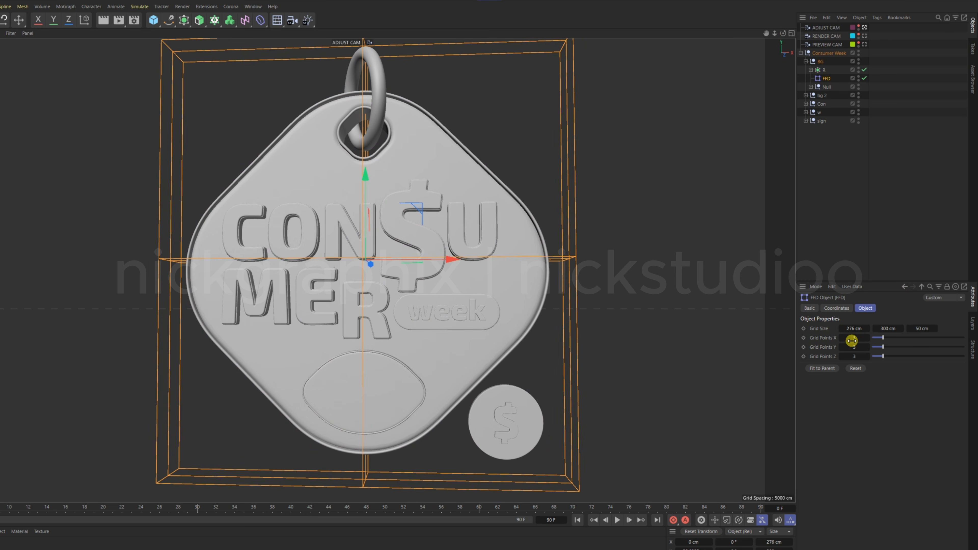
pyautogui.moveTo(851, 338); pyautogui.dragTo(848, 337)
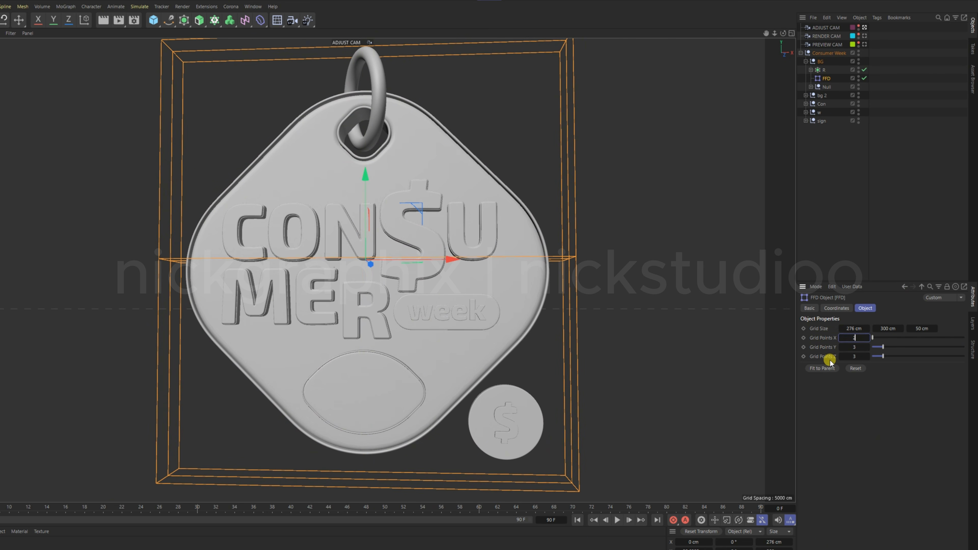
pyautogui.click(854, 357)
pyautogui.moveTo(854, 358); pyautogui.dragTo(850, 357)
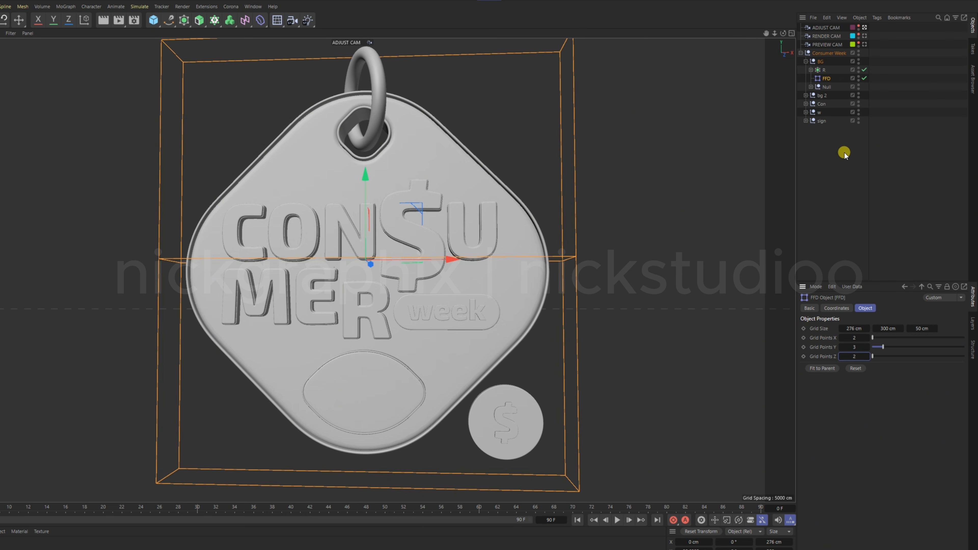
pyautogui.click(836, 160)
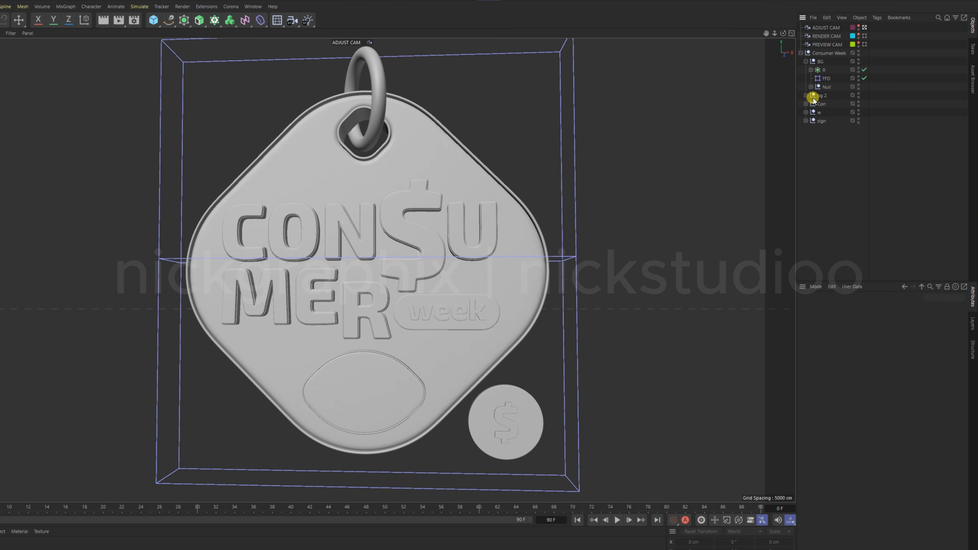
# - Group Subdivision Surface.2 and Subdivision Surface inside the con group under a new null
pyautogui.click(824, 78)
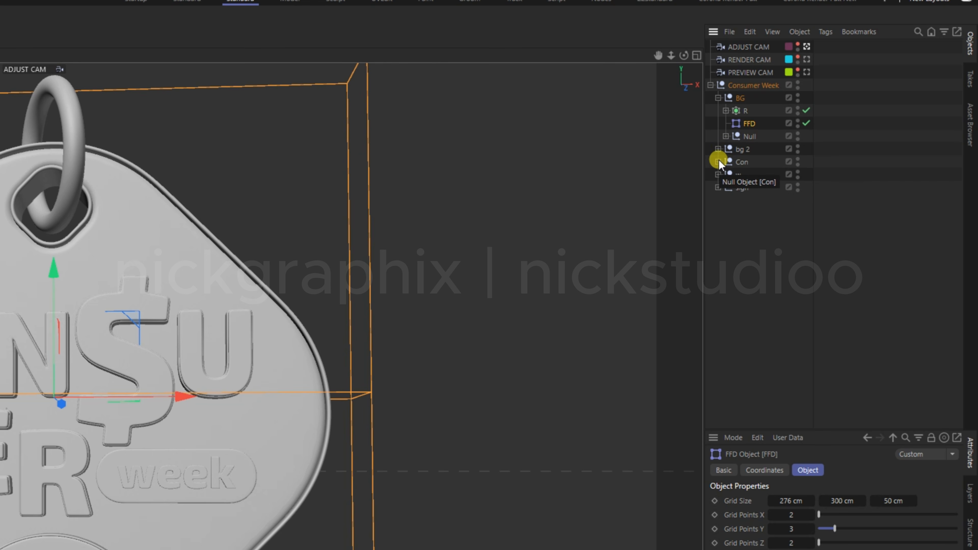
pyautogui.click(719, 162)
pyautogui.click(746, 175)
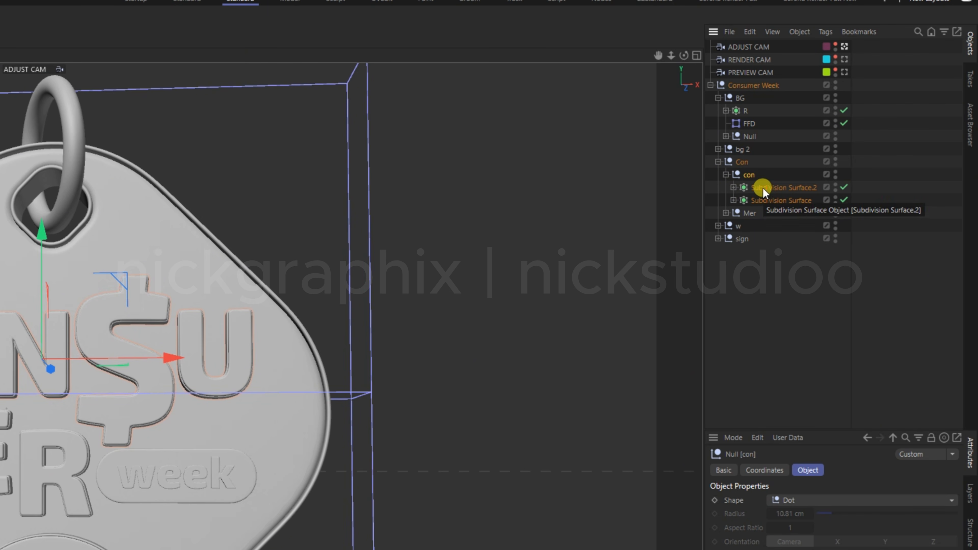
pyautogui.click(763, 189)
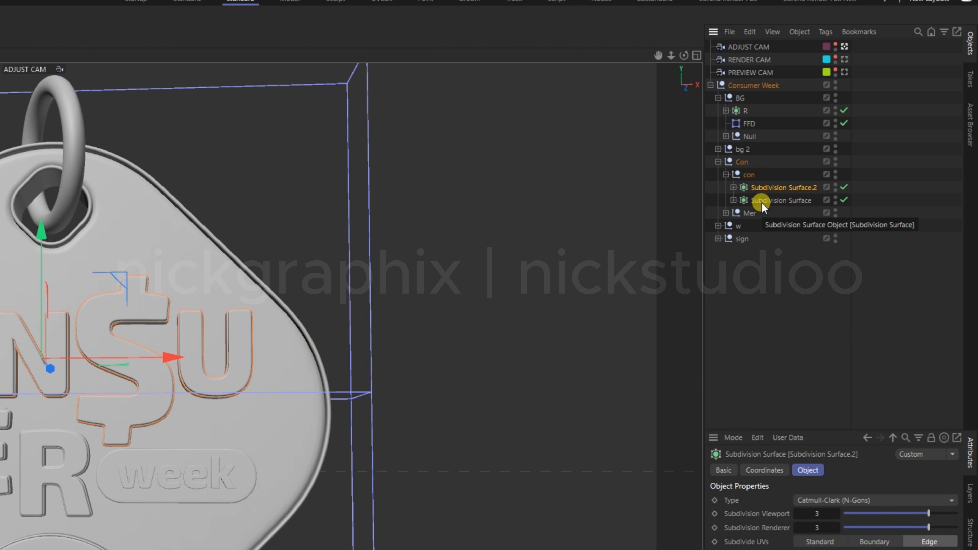
pyautogui.keyDown('ctrl'); pyautogui.click(761, 202); pyautogui.keyUp('ctrl')
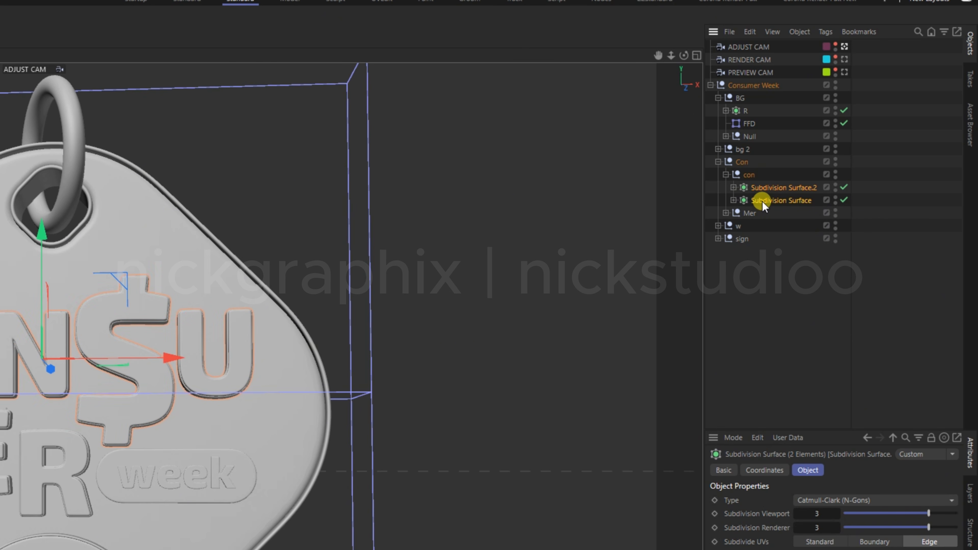
pyautogui.hotkey('alt', 'g')
# - Copy the BG group's FFD deformer into the con group above its null and fit the copy to its parent
pyautogui.click(746, 123)
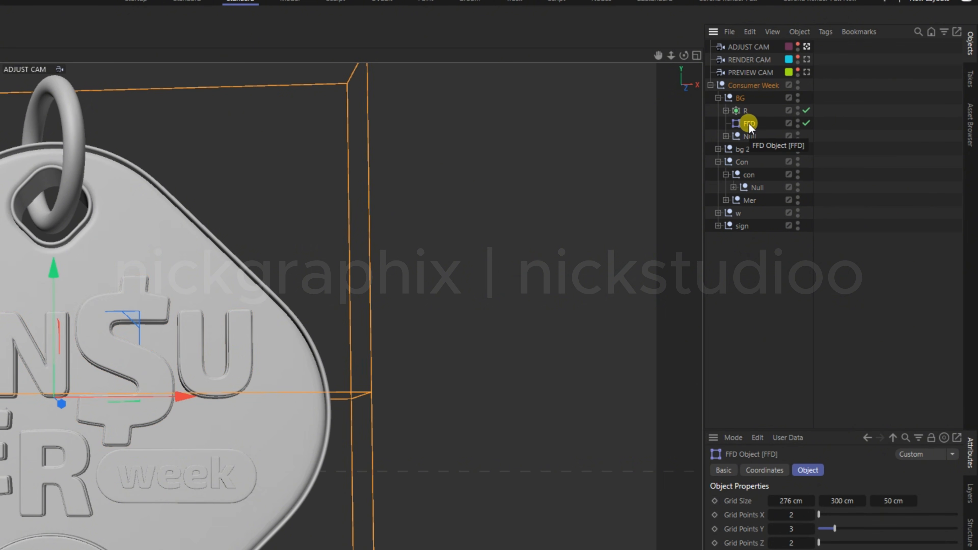
pyautogui.moveTo(749, 124); pyautogui.dragTo(748, 127)
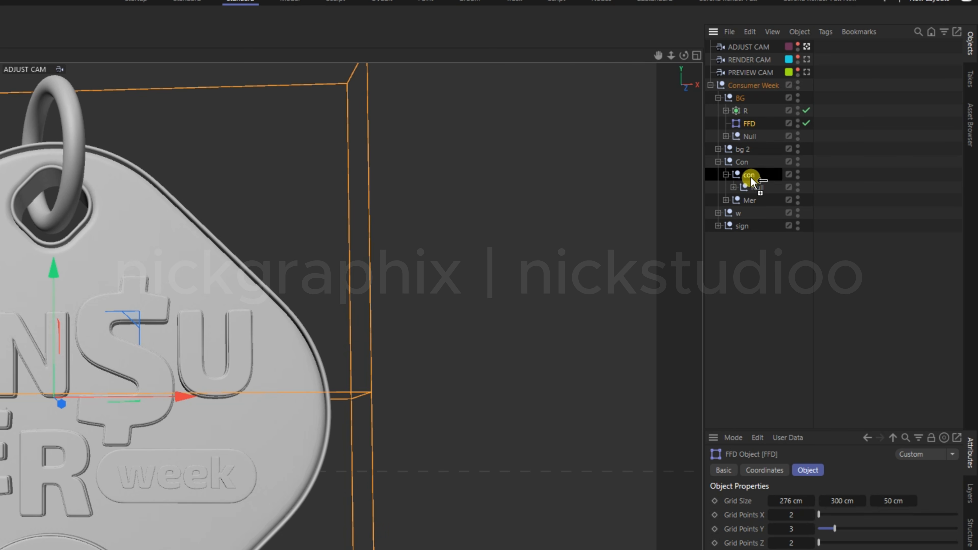
pyautogui.moveTo(747, 183); pyautogui.dragTo(749, 181)
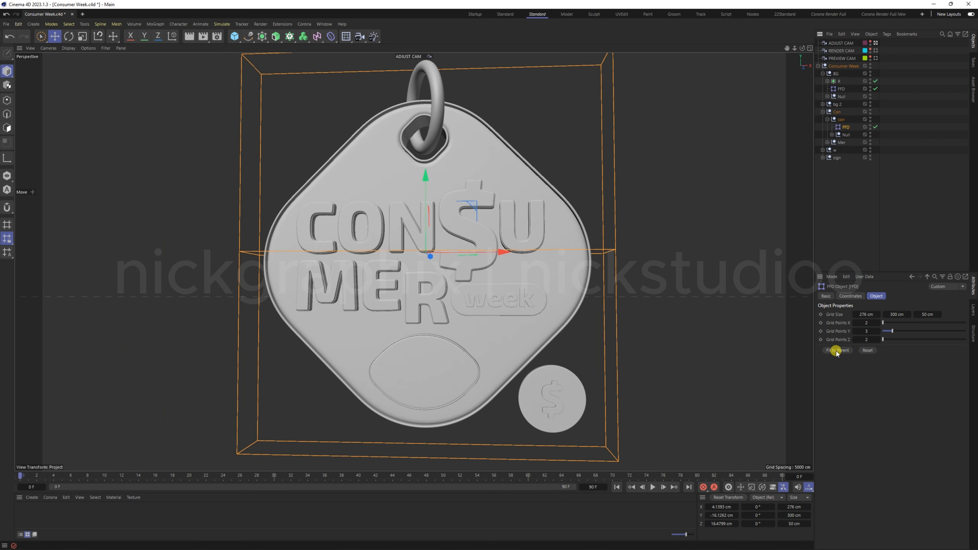
pyautogui.click(836, 351)
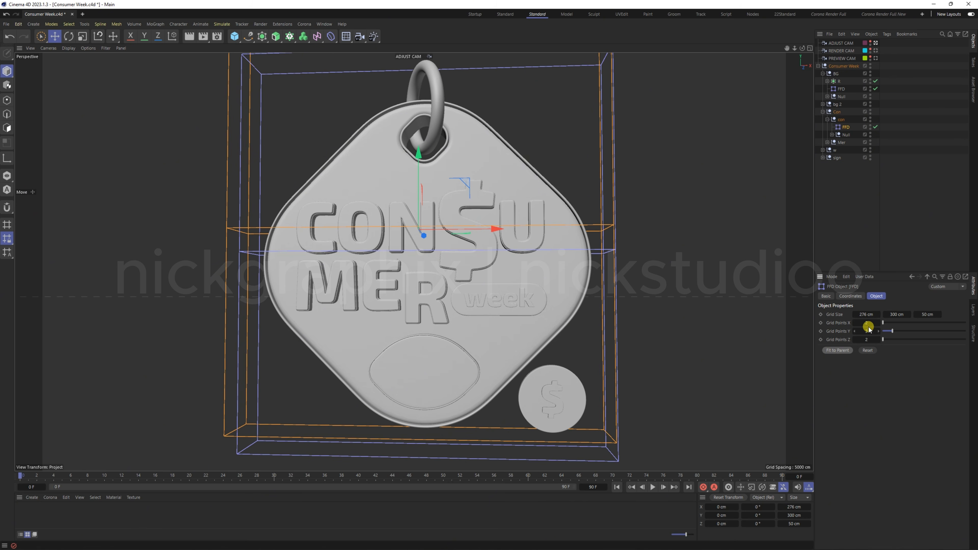
# - With the BG group's FFD hidden, shrink the con FFD grid to 199 cm by 81 cm and lower the cage about 2.3 cm
pyautogui.click(867, 314)
pyautogui.moveTo(866, 314); pyautogui.dragTo(852, 314)
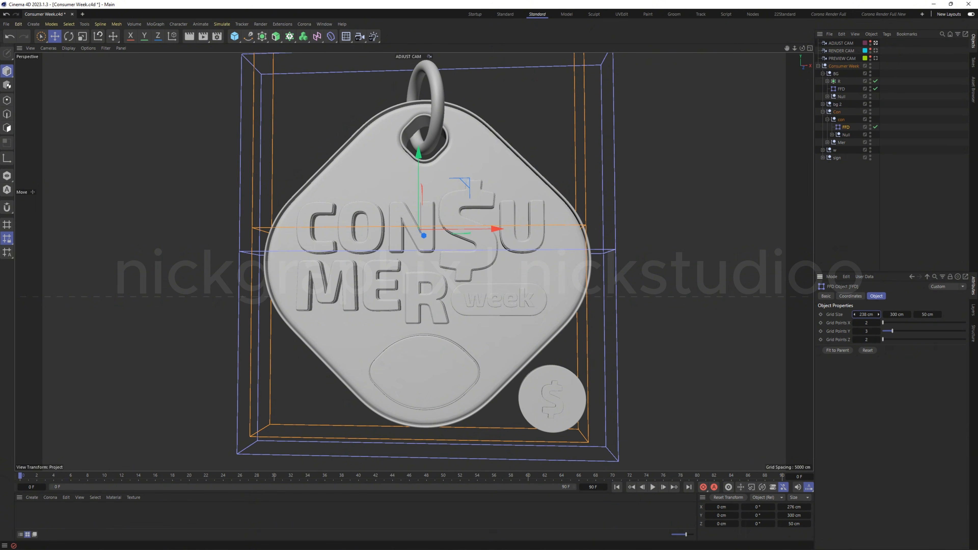
pyautogui.click(870, 88)
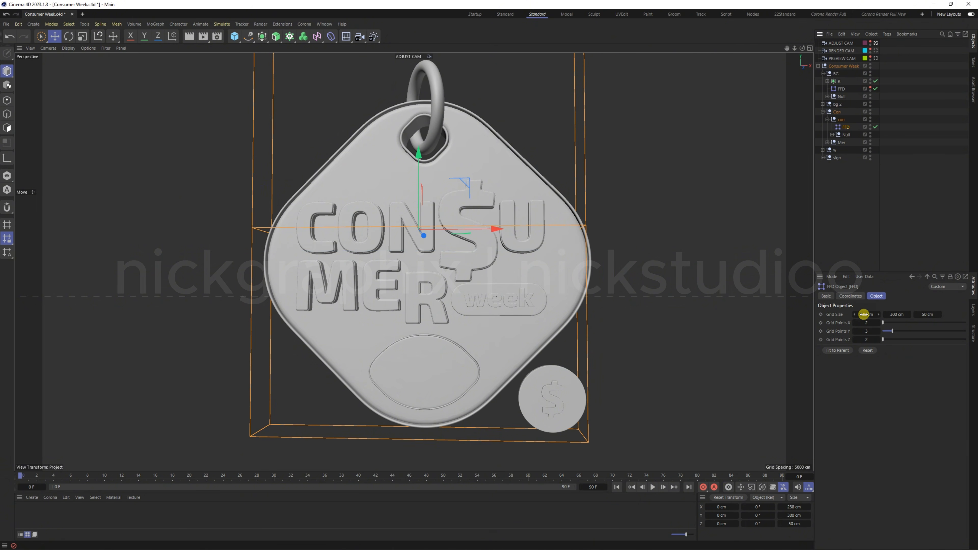
pyautogui.moveTo(866, 314); pyautogui.dragTo(812, 314)
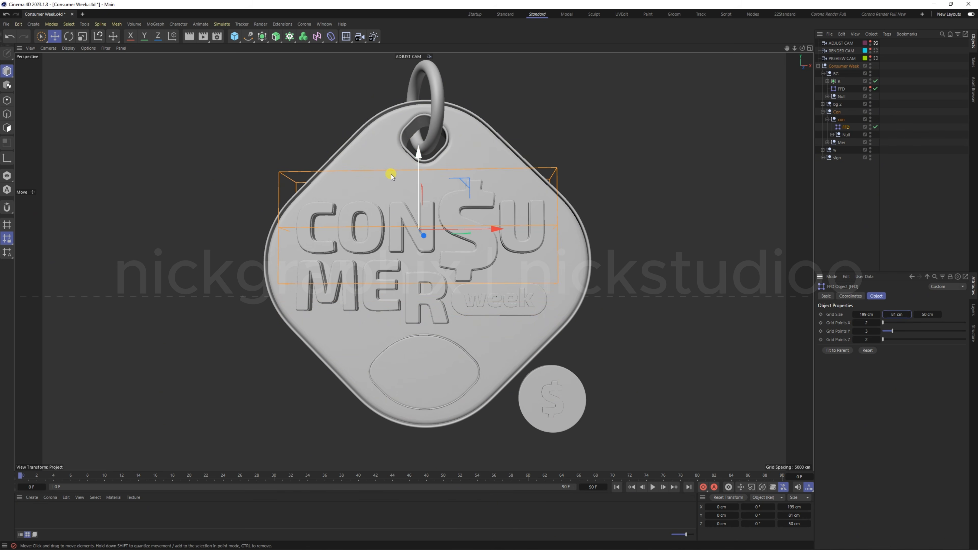
pyautogui.moveTo(417, 155); pyautogui.dragTo(416, 159)
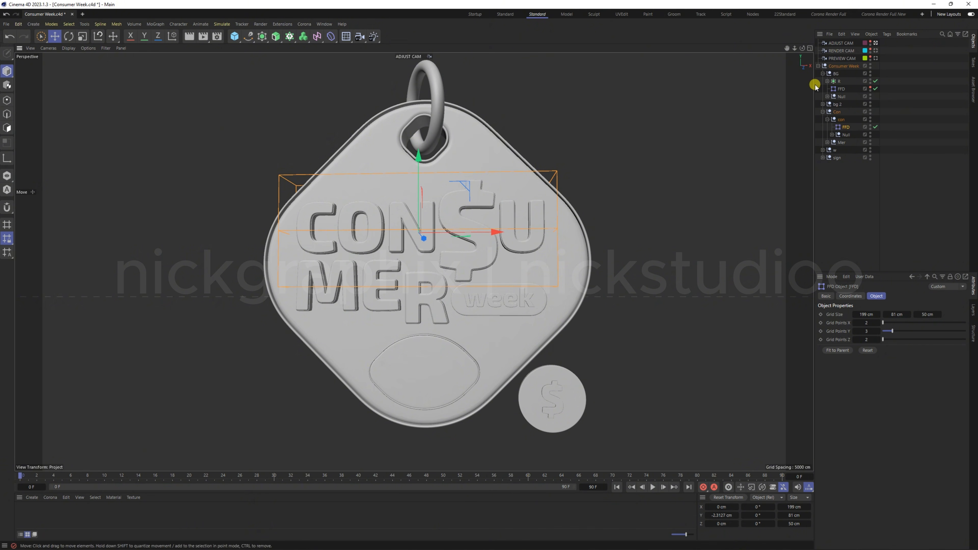
# - Set the con FFD's grid size in Z to 15 cm, checking the cage from the side
pyautogui.moveTo(802, 49); pyautogui.dragTo(763, 54)
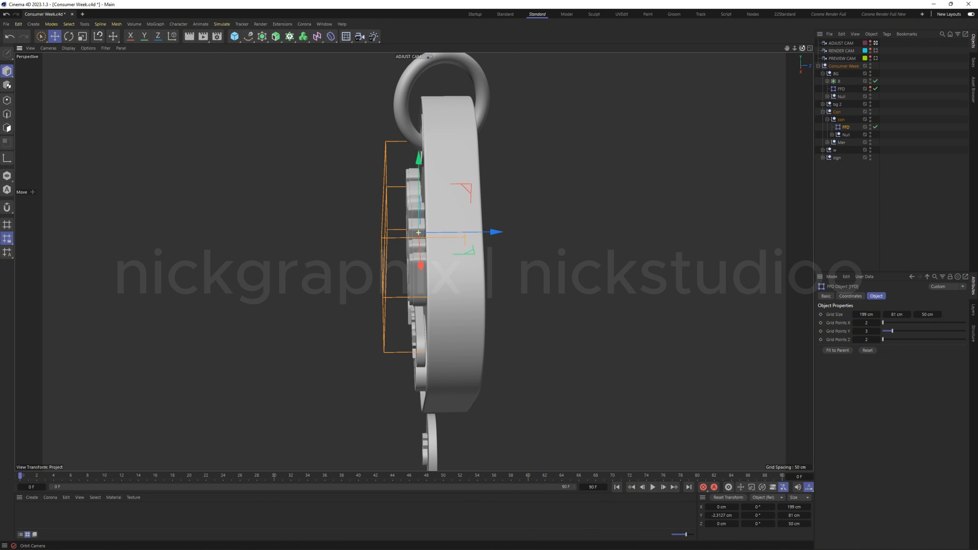
pyautogui.click(930, 315)
pyautogui.write('15')
pyautogui.press('Return')
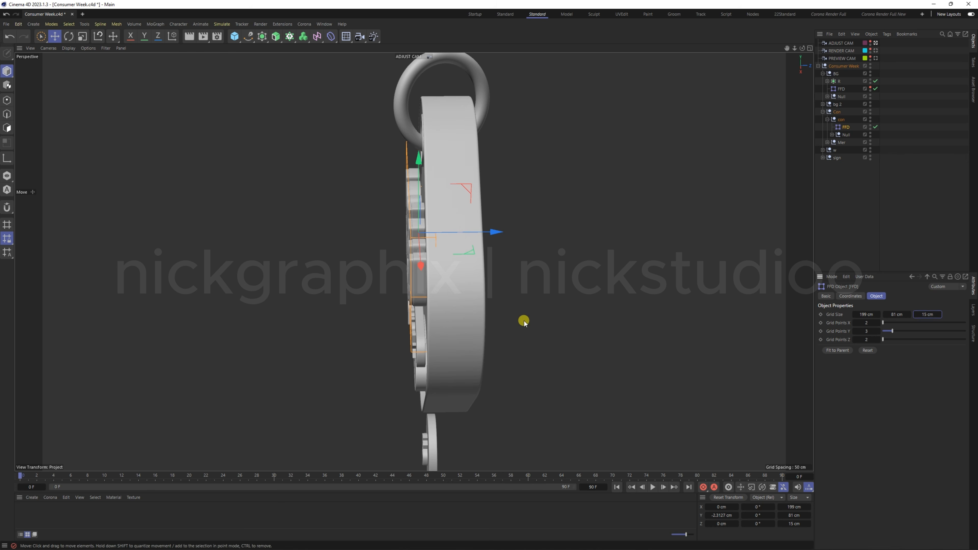
# - Hide the BG group and shift the con FFD to about -3.2 cm in Z so the cage encloses the letters' thickness
pyautogui.click(870, 72)
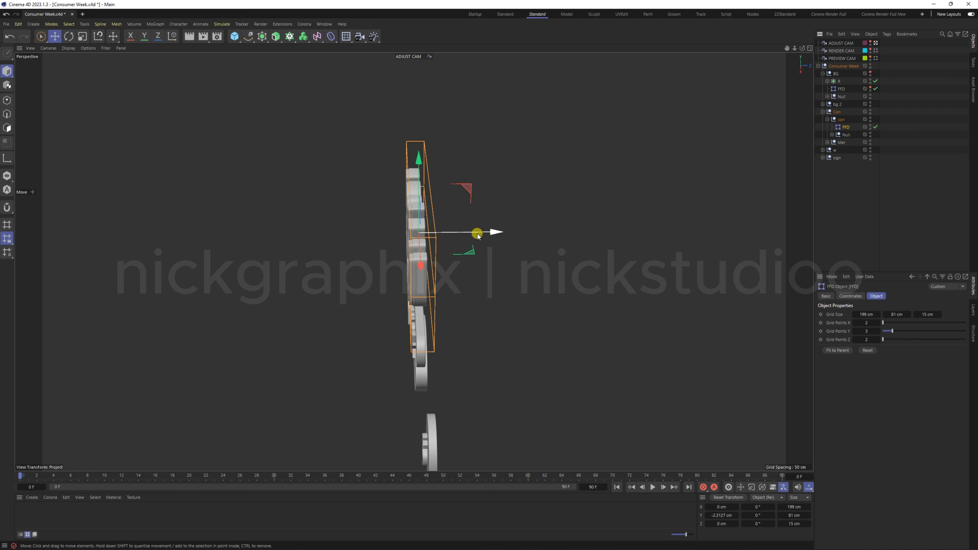
pyautogui.moveTo(496, 233); pyautogui.dragTo(494, 233)
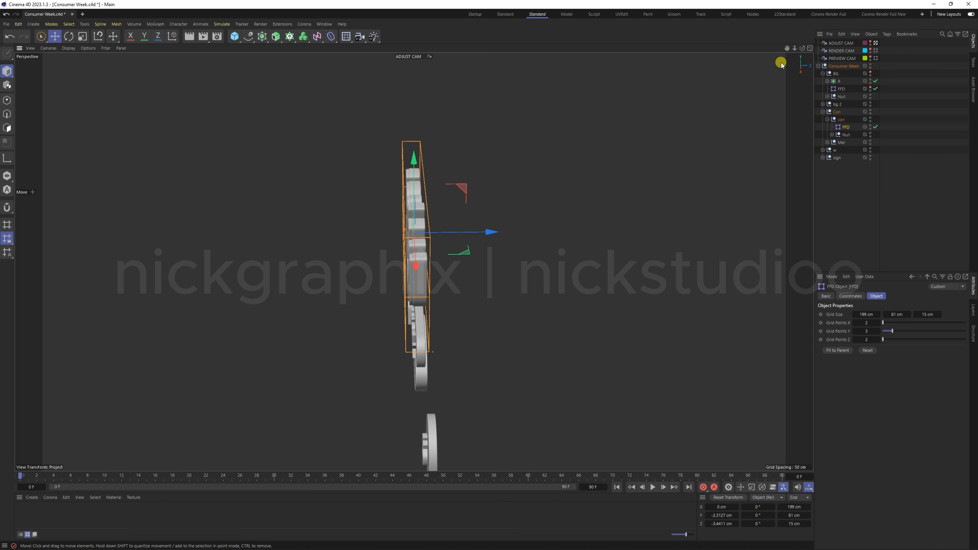
pyautogui.moveTo(802, 48); pyautogui.dragTo(802, 48)
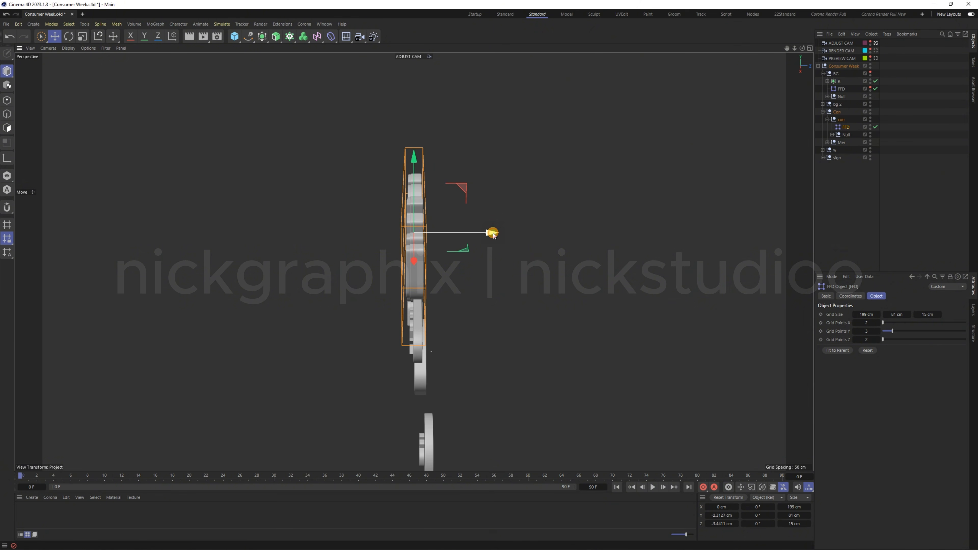
pyautogui.moveTo(493, 234); pyautogui.dragTo(493, 234)
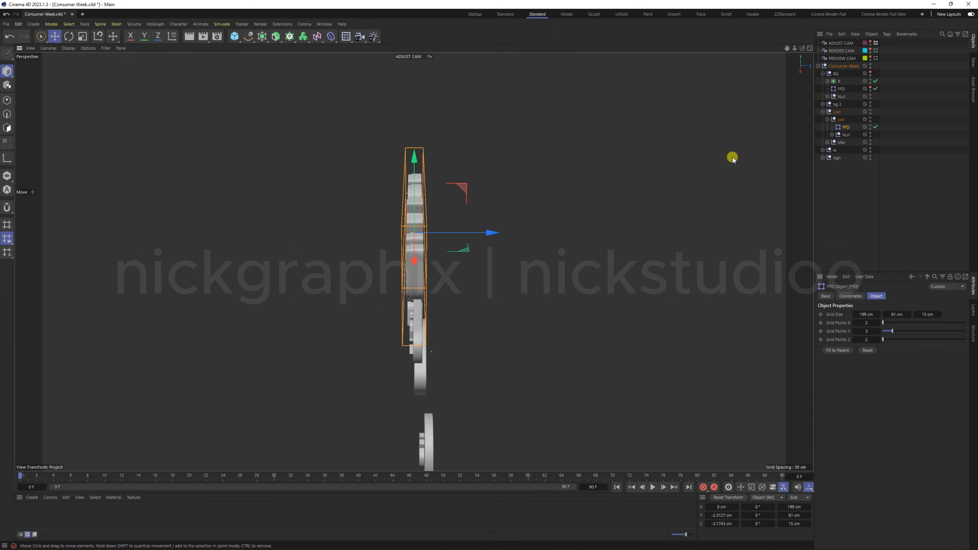
pyautogui.moveTo(802, 48); pyautogui.dragTo(731, 48)
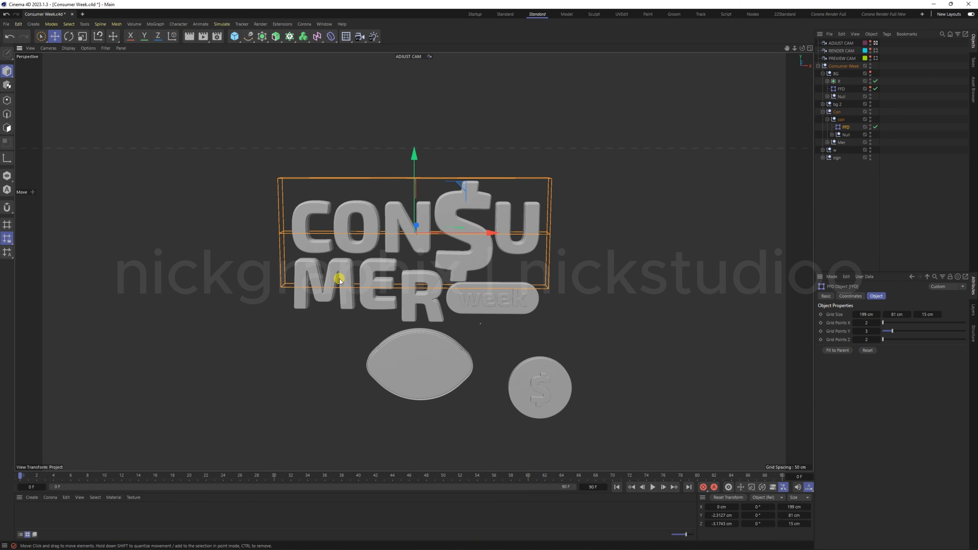
# - Group Subdivision Surface and Subdivision Surface.1 inside the Mer group under a new null
pyautogui.click(827, 143)
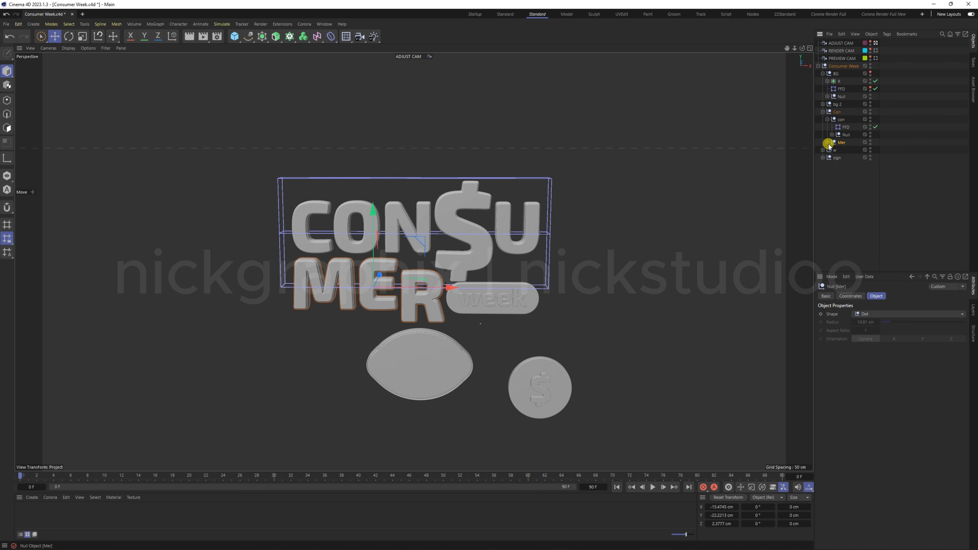
pyautogui.click(827, 142)
pyautogui.click(858, 150)
pyautogui.keyDown('shift'); pyautogui.click(846, 157); pyautogui.keyUp('shift')
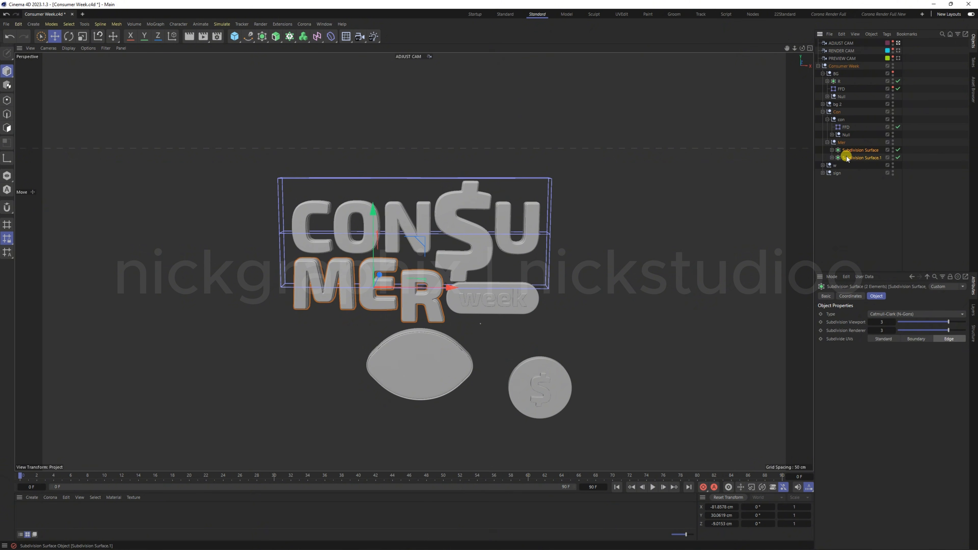
pyautogui.hotkey('alt', 'g')
# - Copy the con group's FFD deformer into the Mer group above its null and fit the copy to its parent
pyautogui.click(845, 128)
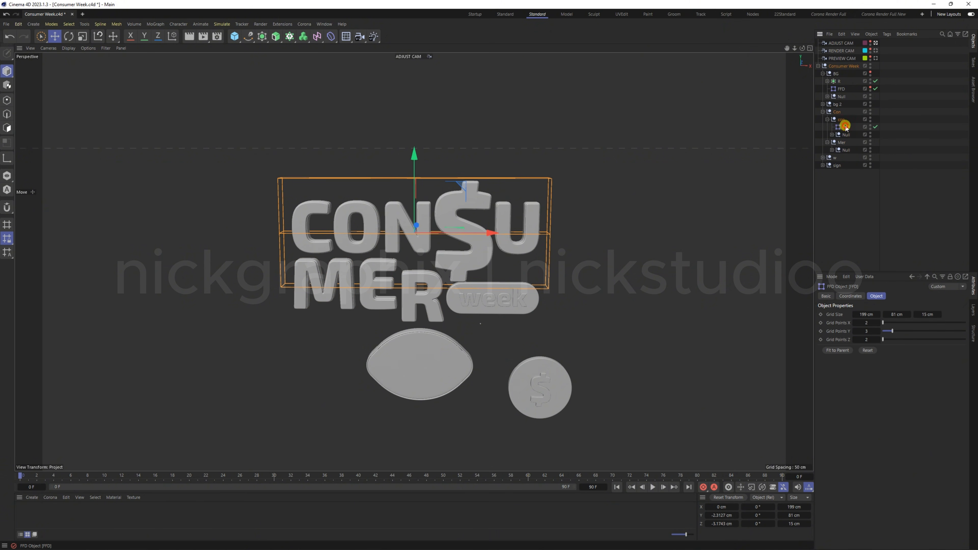
pyautogui.moveTo(845, 129); pyautogui.dragTo(845, 149)
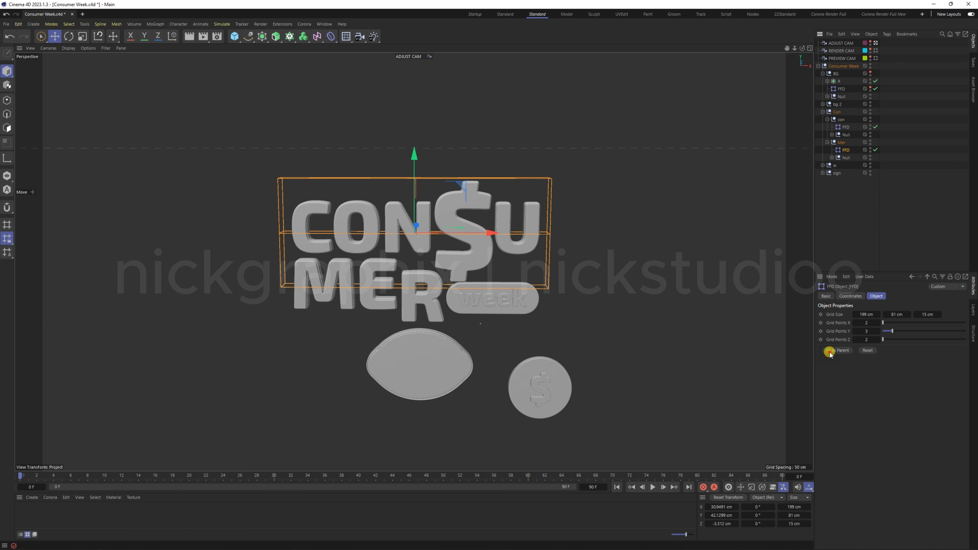
pyautogui.click(838, 350)
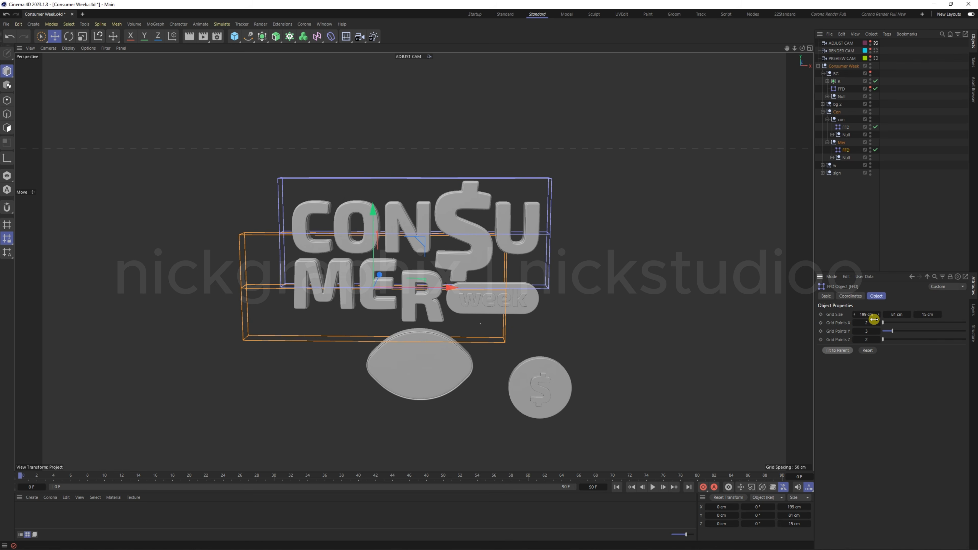
# - Resize the Mer FFD grid to 126 cm by 61 cm and shift the cage about 1.8 cm in negative X around the letters
pyautogui.moveTo(867, 316); pyautogui.dragTo(839, 315)
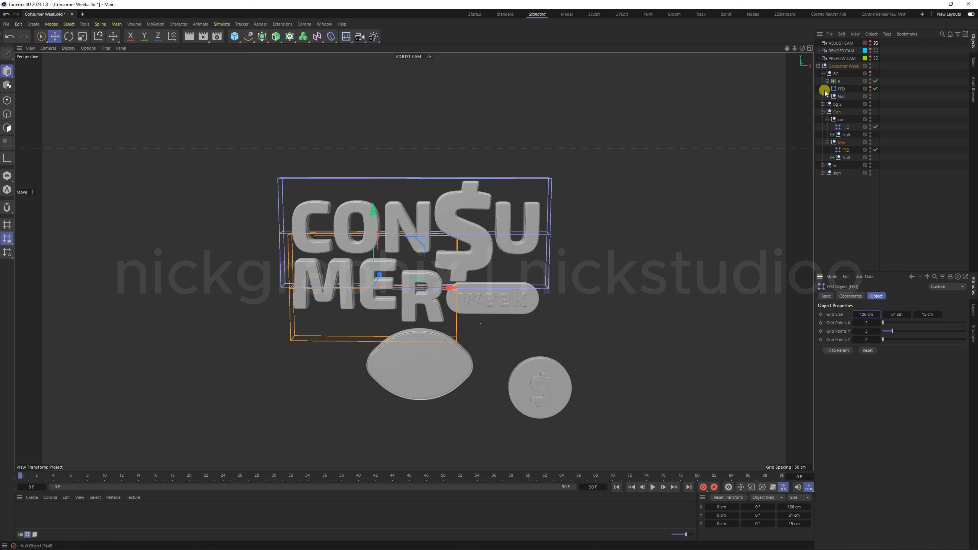
pyautogui.moveTo(801, 48); pyautogui.dragTo(803, 48)
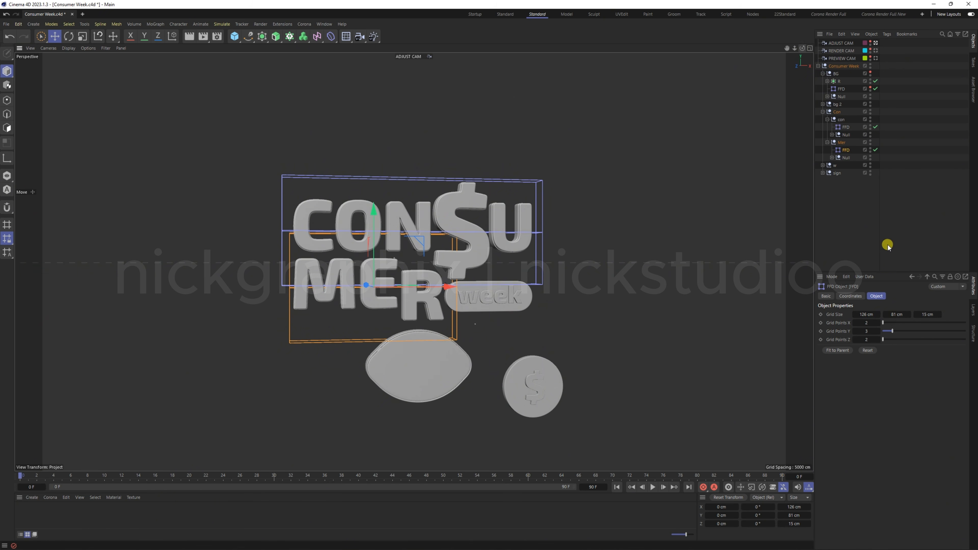
pyautogui.moveTo(898, 314); pyautogui.dragTo(891, 314)
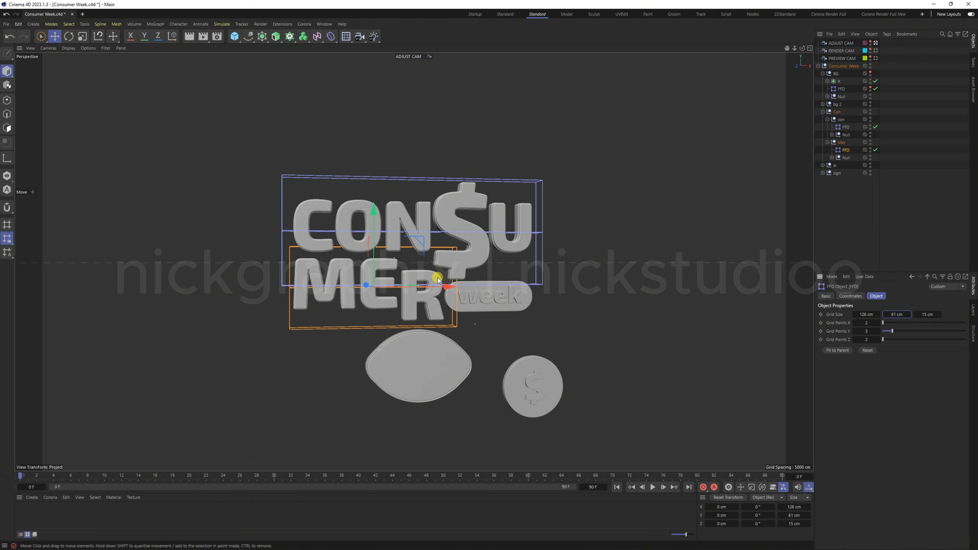
pyautogui.moveTo(448, 288); pyautogui.dragTo(444, 289)
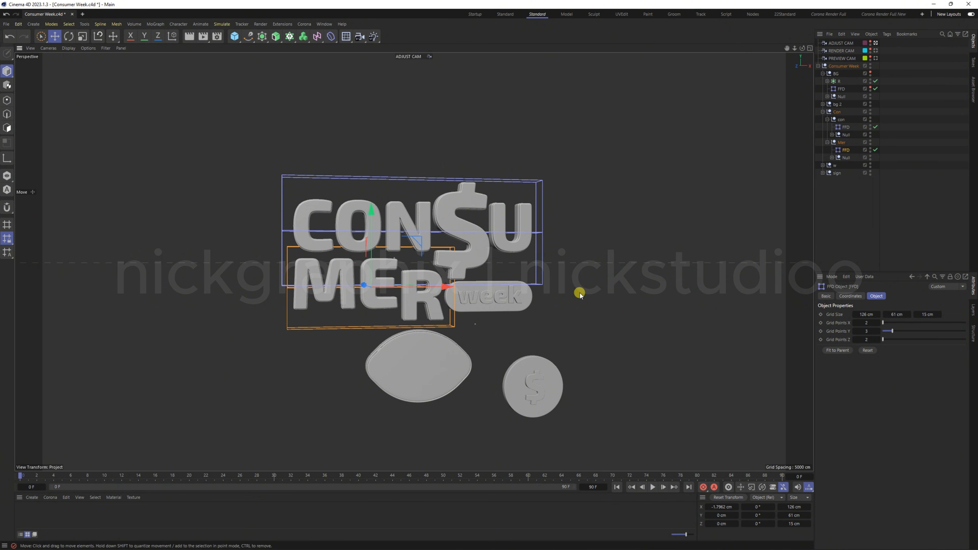
# - Group the b and w subdivision surfaces of the week label under separate new nulls inside the w group
pyautogui.click(823, 166)
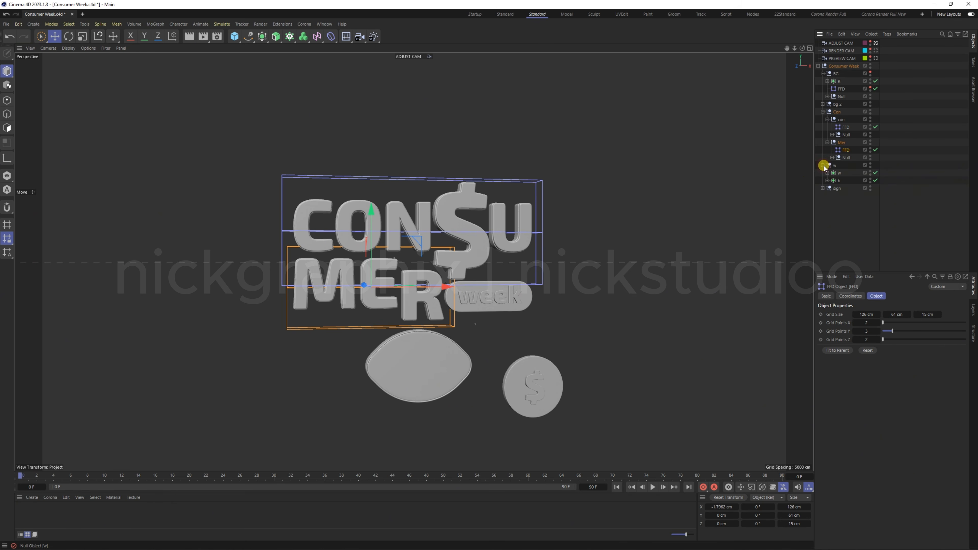
pyautogui.click(839, 174)
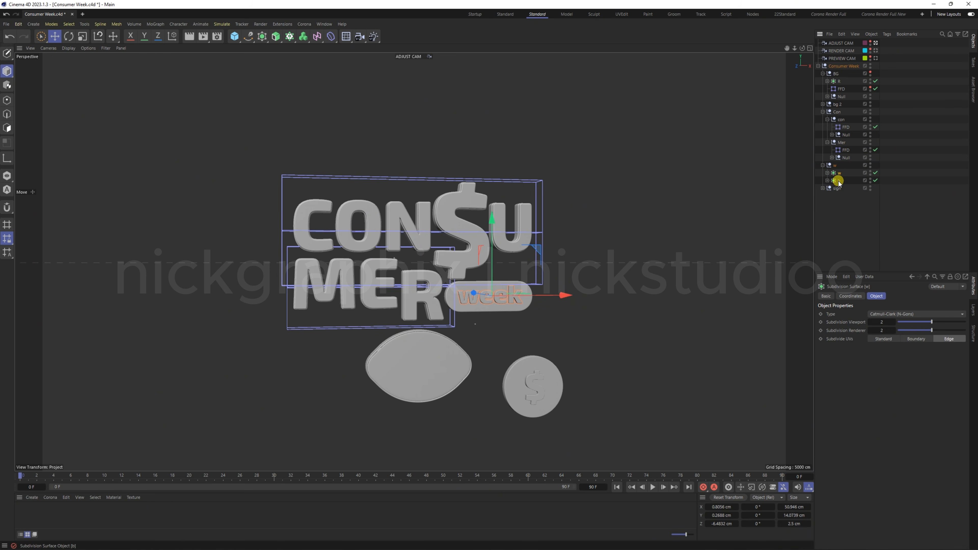
pyautogui.click(838, 181)
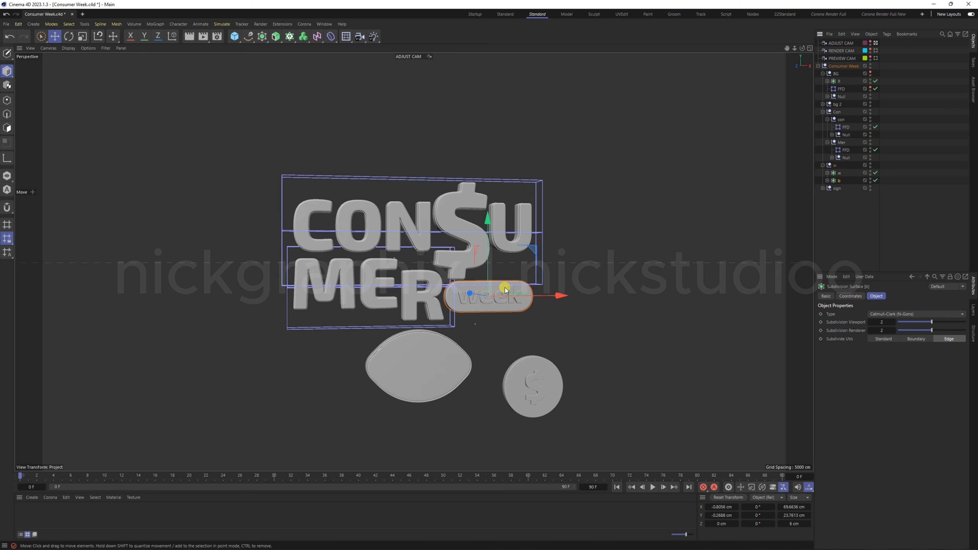
pyautogui.scroll(5, 541, 305)
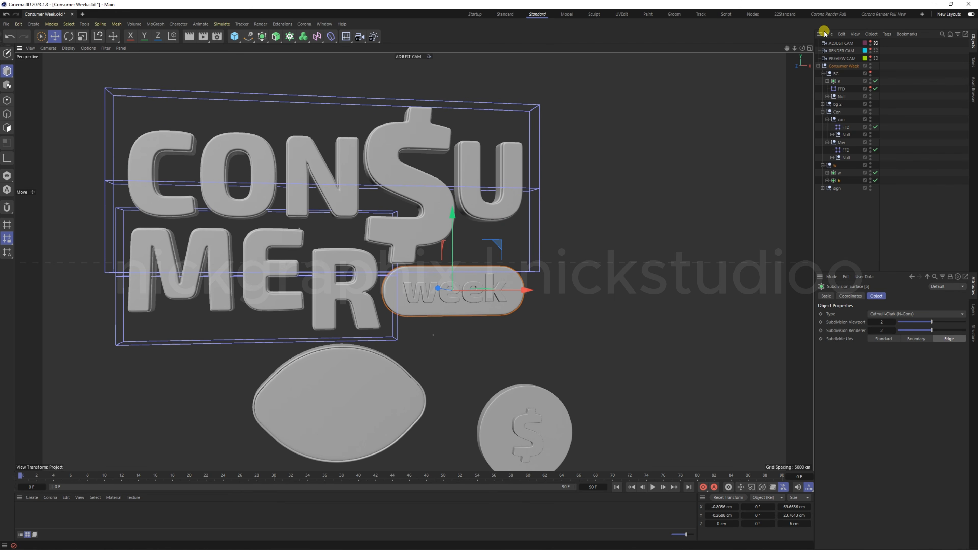
pyautogui.moveTo(802, 48); pyautogui.dragTo(795, 48)
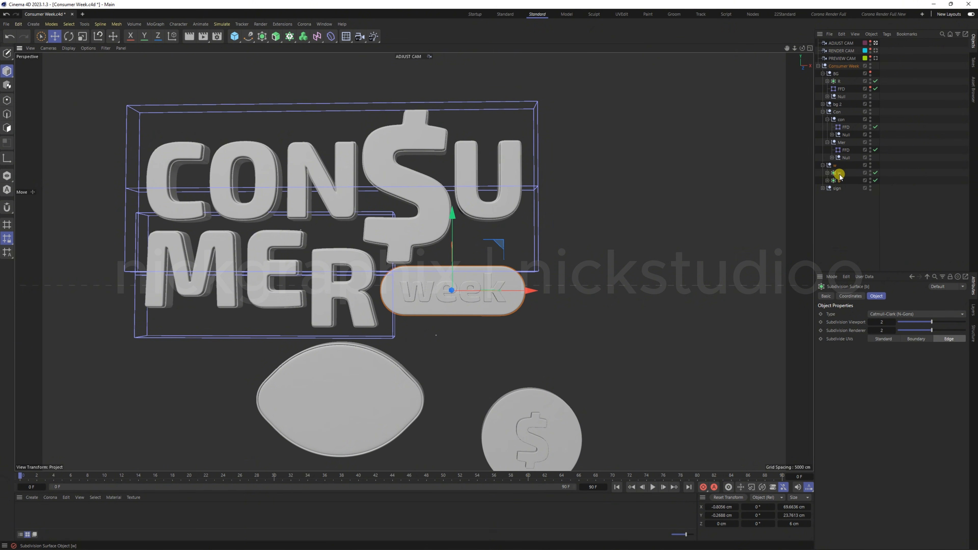
pyautogui.click(827, 181)
pyautogui.click(827, 180)
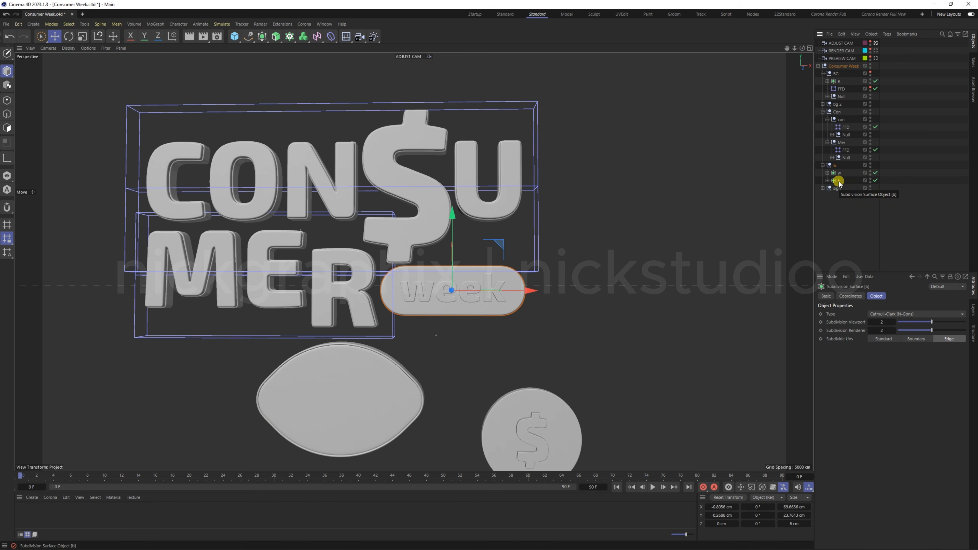
pyautogui.click(838, 174)
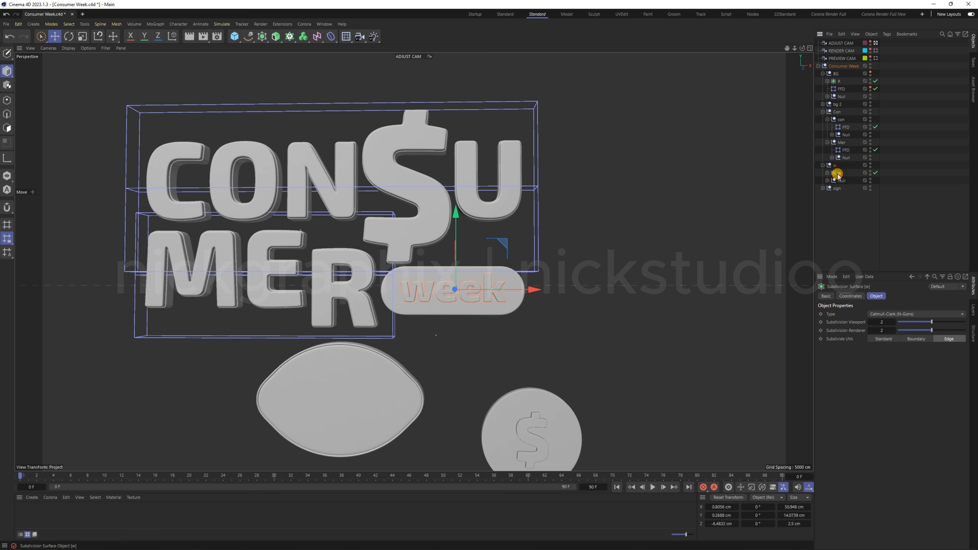
pyautogui.hotkey('alt', 'g')
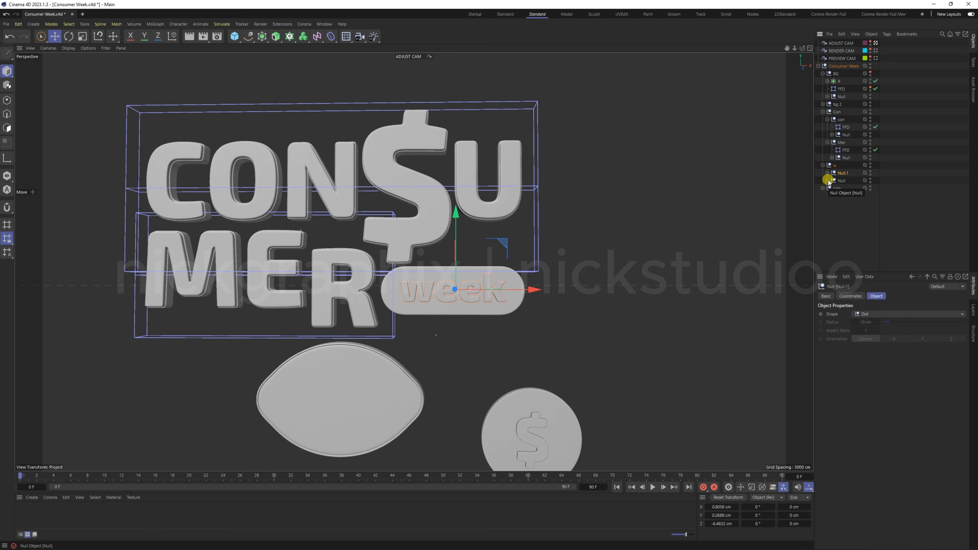
# - Copy the Mer group's FFD deformer into the null above subdivision surface b and fit the copy to its parent
pyautogui.click(827, 180)
pyautogui.click(842, 189)
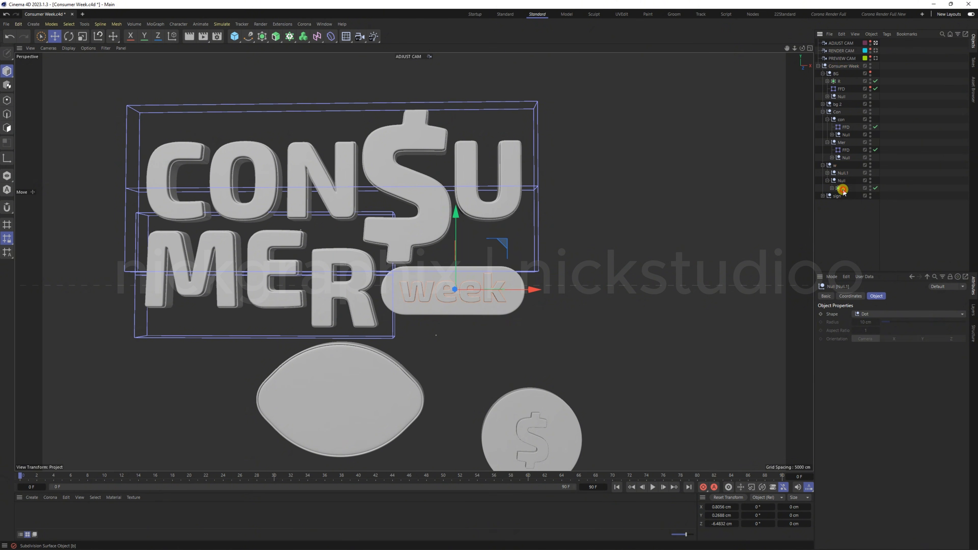
pyautogui.click(455, 305)
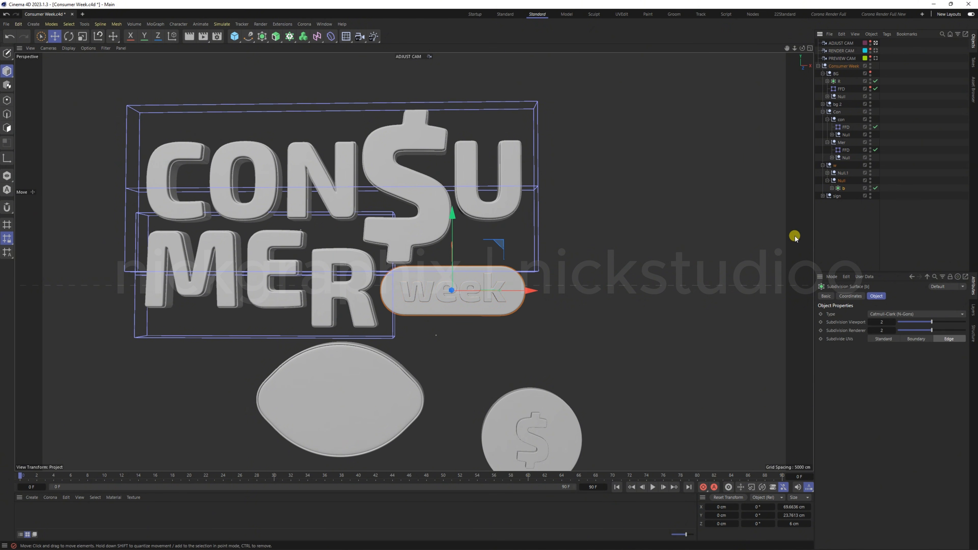
pyautogui.click(845, 150)
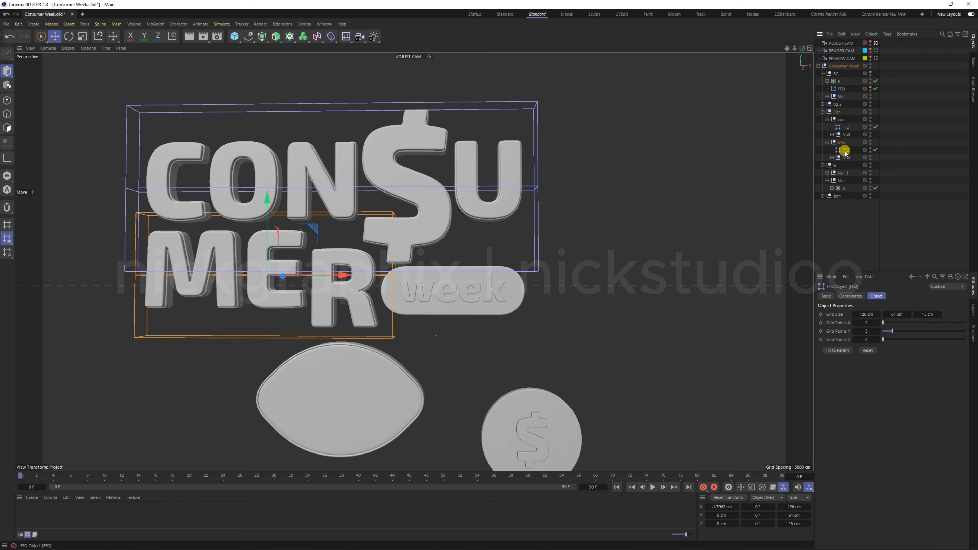
pyautogui.moveTo(845, 151); pyautogui.dragTo(841, 187)
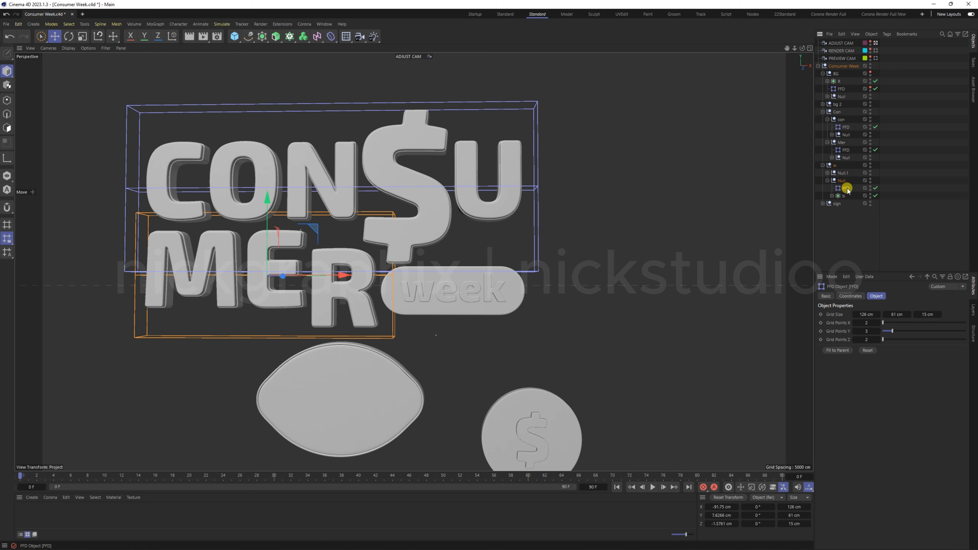
pyautogui.click(838, 350)
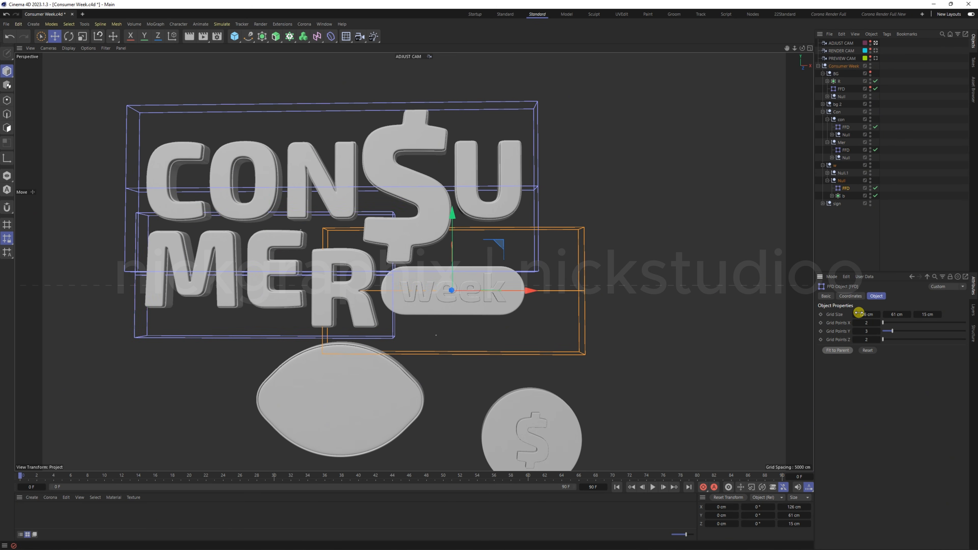
# - Resize the FFD grid around the week label's base to 75 by 34 by 10 cm and shift the cage about 2.1 cm in negative Z
pyautogui.moveTo(866, 315); pyautogui.dragTo(887, 314)
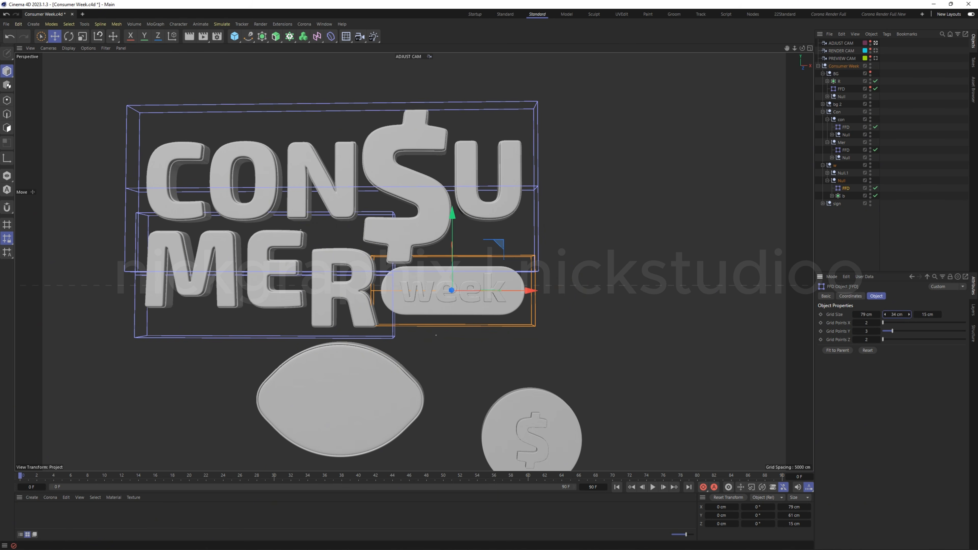
pyautogui.moveTo(801, 48); pyautogui.dragTo(701, 48)
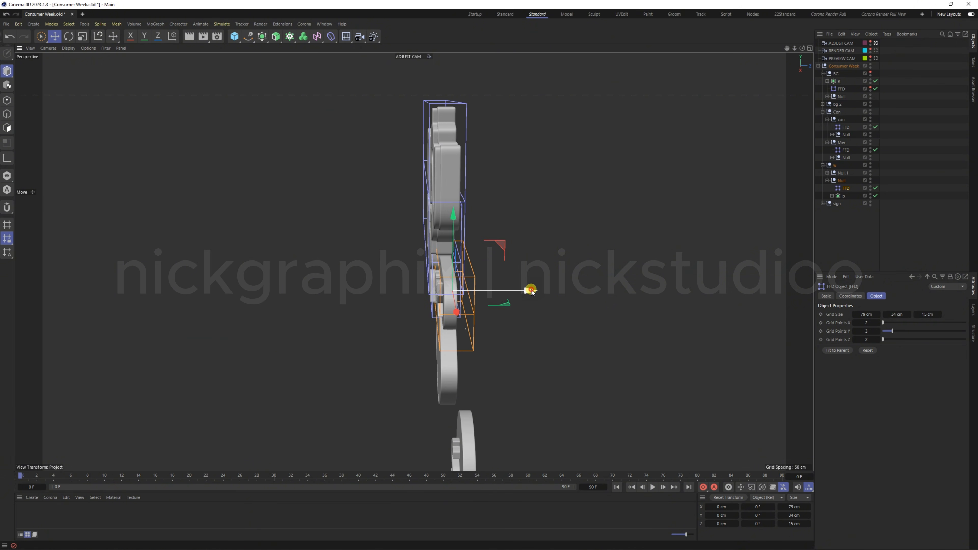
pyautogui.moveTo(531, 290); pyautogui.dragTo(528, 291)
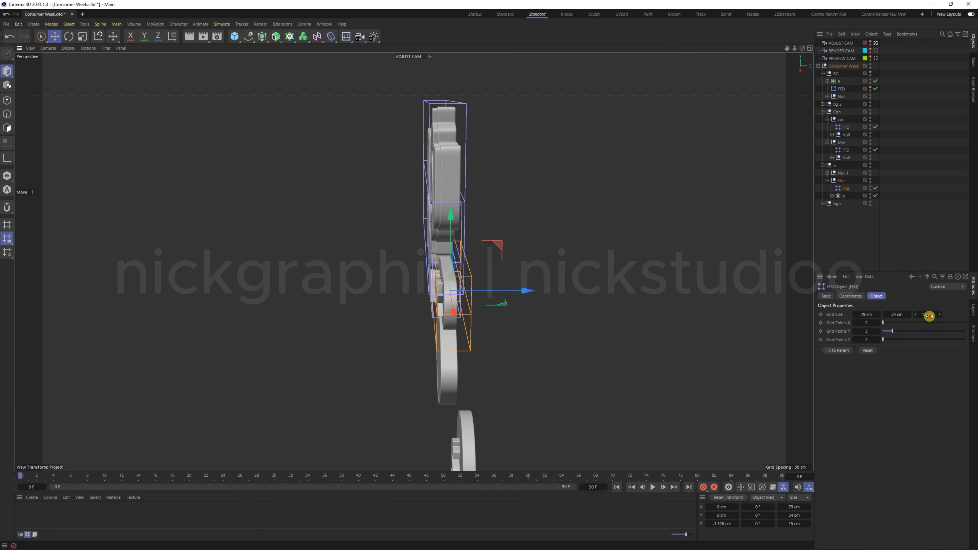
pyautogui.moveTo(929, 315); pyautogui.dragTo(927, 315)
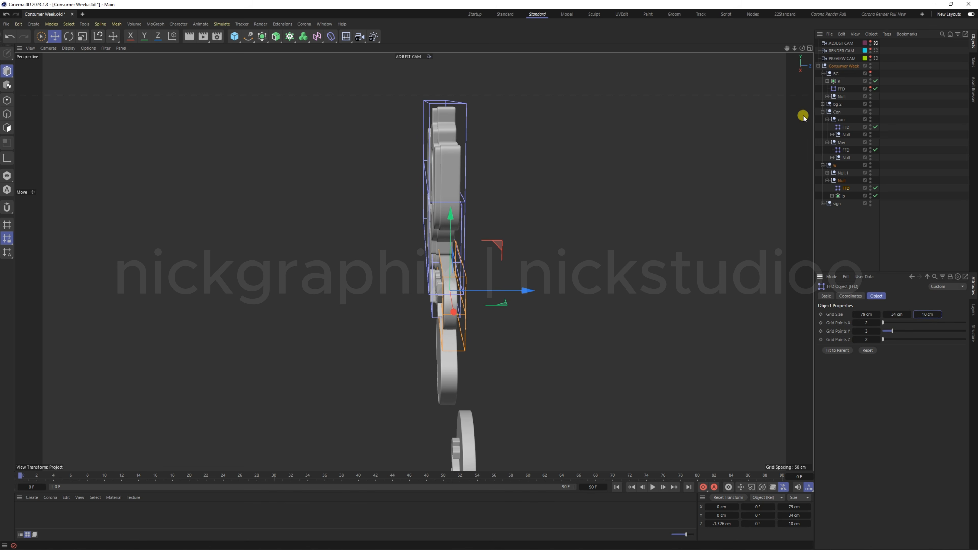
pyautogui.moveTo(802, 48); pyautogui.dragTo(804, 62)
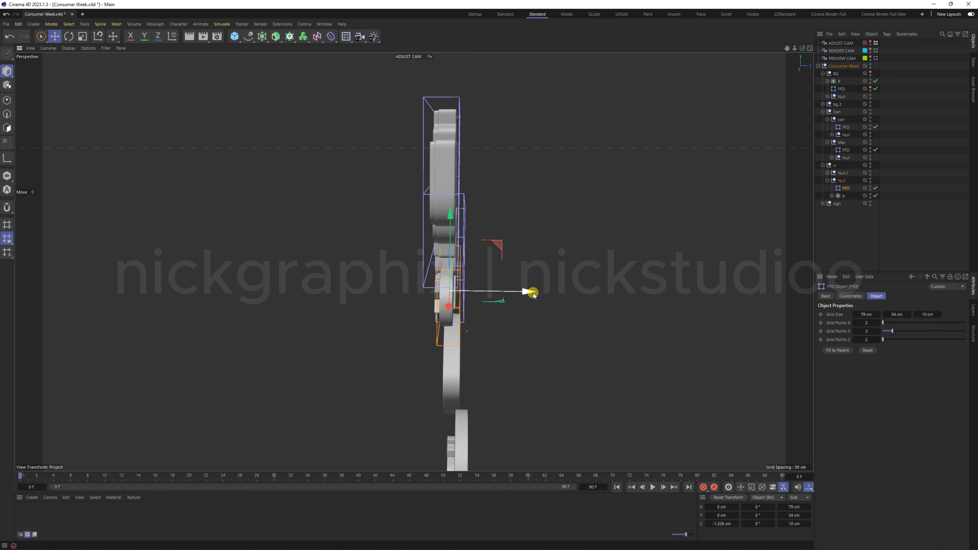
pyautogui.moveTo(524, 292); pyautogui.dragTo(524, 294)
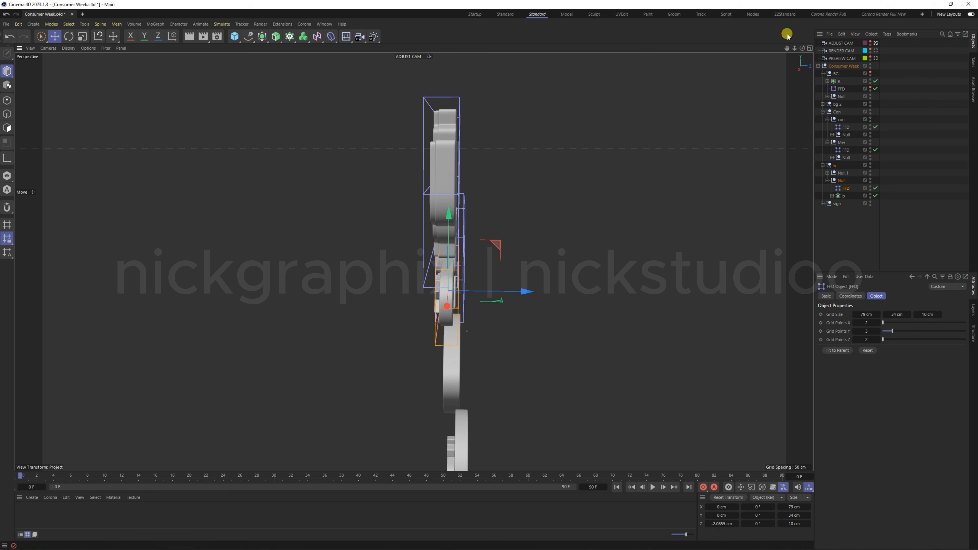
pyautogui.moveTo(802, 48)
pyautogui.mouseDown()
pyautogui.moveTo(879, 49)
pyautogui.moveTo(801, 43)
pyautogui.mouseUp()
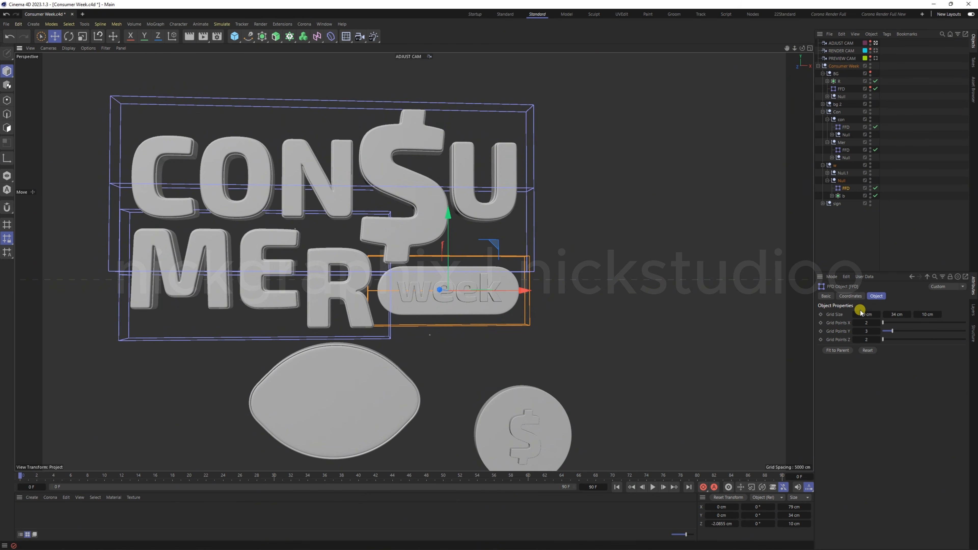
pyautogui.click(865, 315)
pyautogui.moveTo(865, 314); pyautogui.dragTo(865, 314)
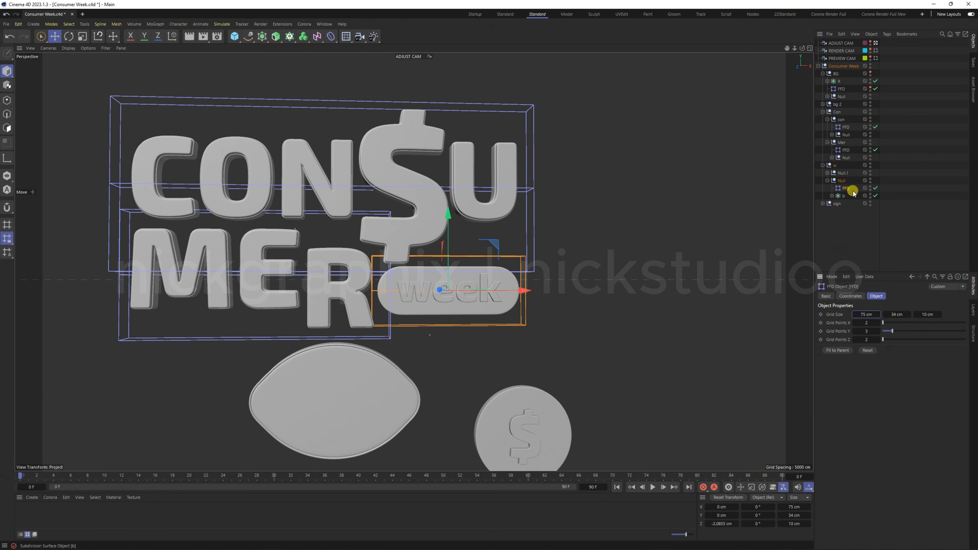
# - Copy the label base's FFD deformer into the null above subdivision surface w and fit the copy to its parent
pyautogui.click(827, 173)
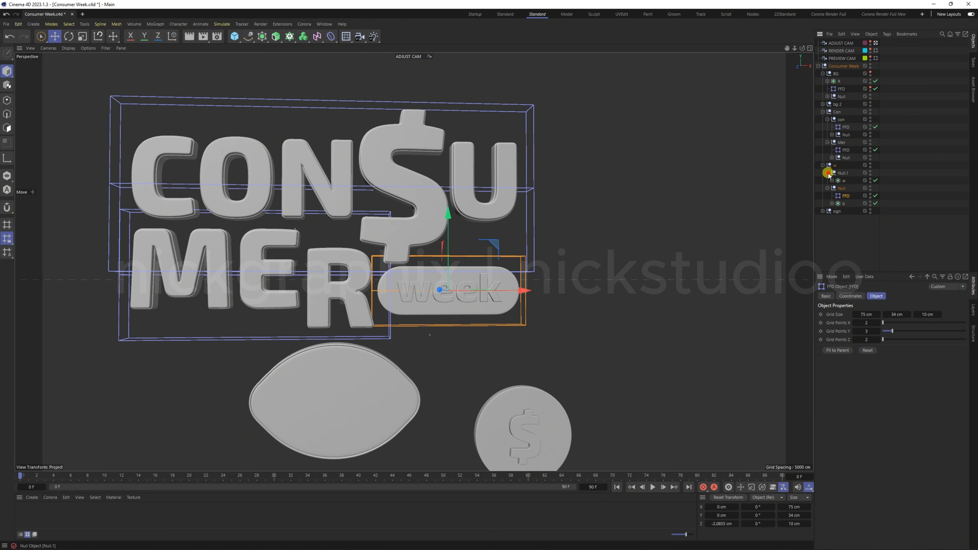
pyautogui.click(840, 181)
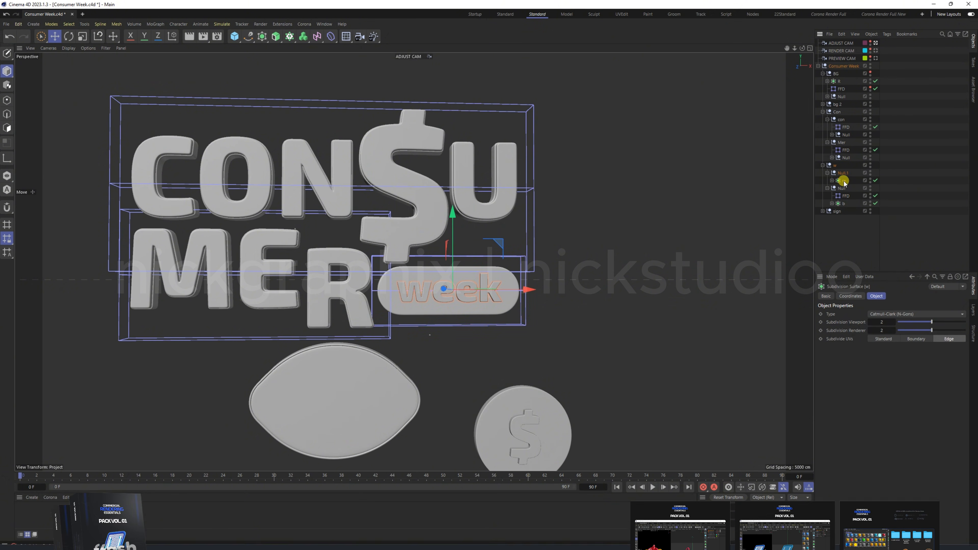
pyautogui.click(844, 196)
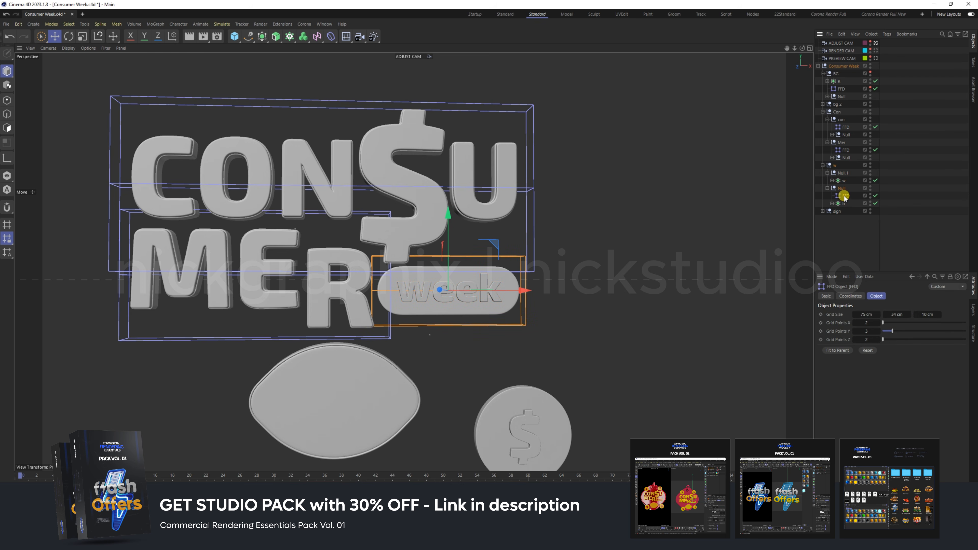
pyautogui.moveTo(846, 197); pyautogui.dragTo(840, 178)
pyautogui.keyDown('ctrl'); pyautogui.moveTo(839, 178); pyautogui.dragTo(850, 184); pyautogui.keyUp('ctrl')
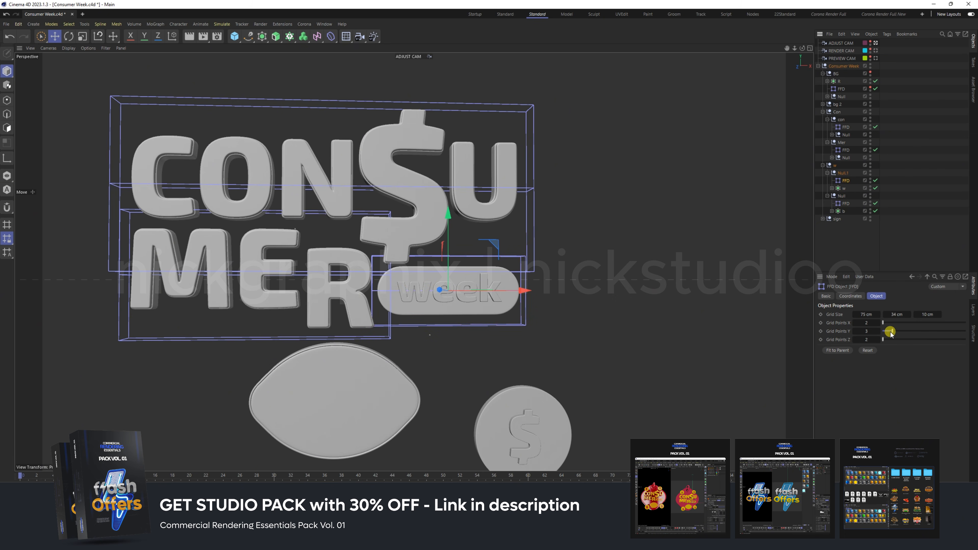
pyautogui.click(838, 350)
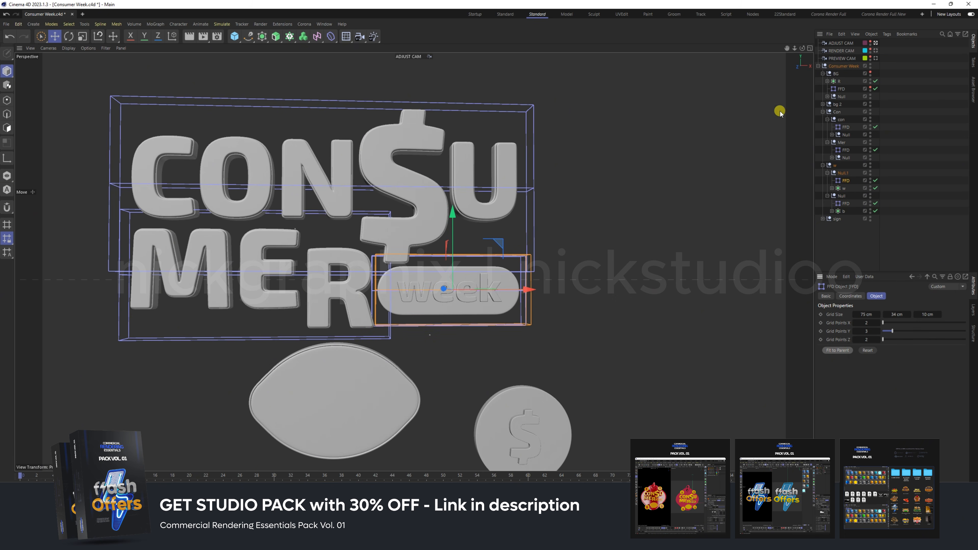
# - Resize the FFD grid around the week letters to 56 cm by 21 cm by 7 cm
pyautogui.moveTo(802, 48); pyautogui.dragTo(750, 75)
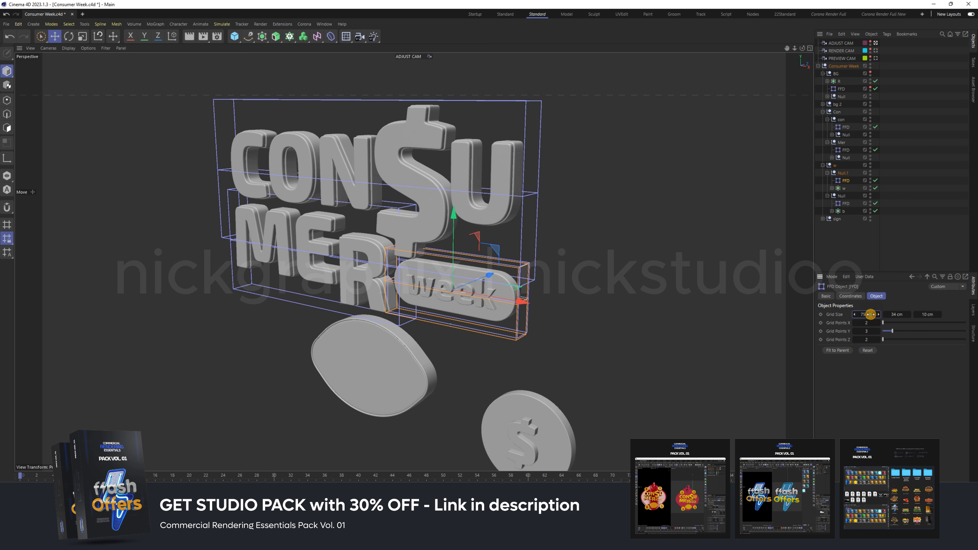
pyautogui.moveTo(870, 314); pyautogui.dragTo(890, 313)
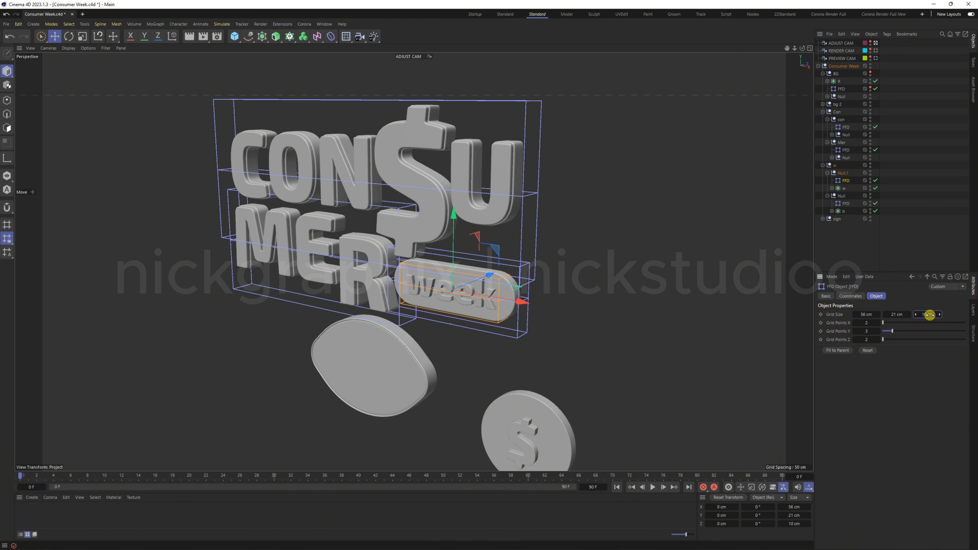
pyautogui.moveTo(930, 314); pyautogui.dragTo(928, 315)
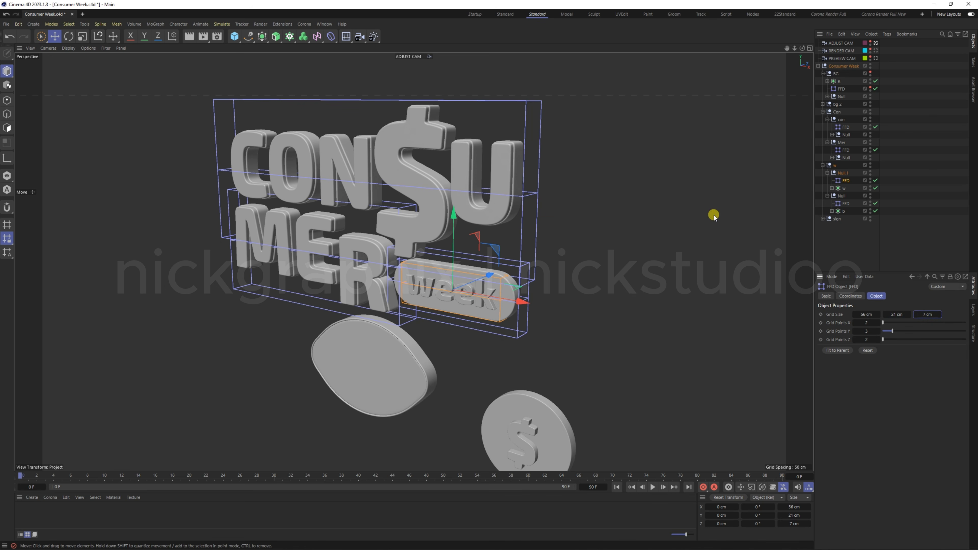
# - Hide the null holding the label's base in the viewport and reduce the week letters' FFD grid depth to 4 cm
pyautogui.moveTo(802, 48); pyautogui.dragTo(781, 79)
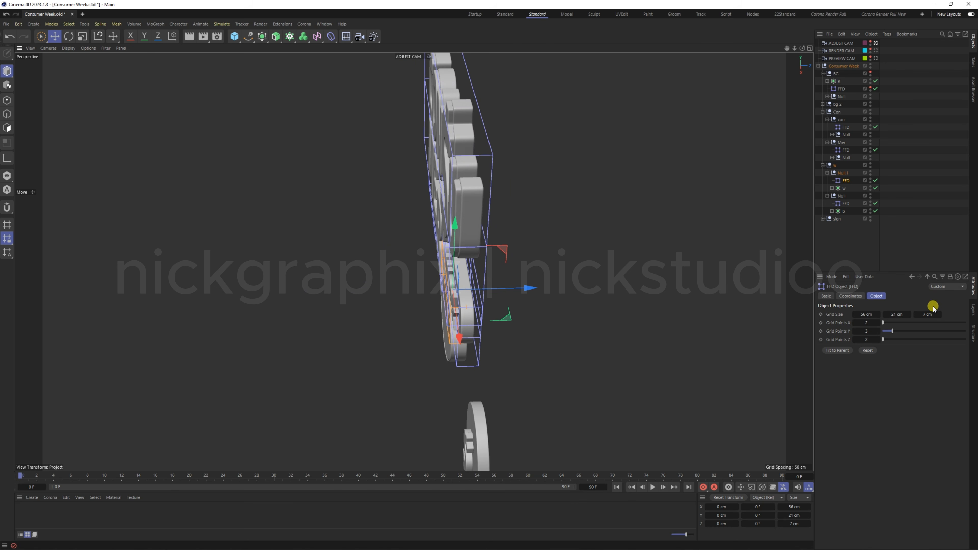
pyautogui.click(870, 196)
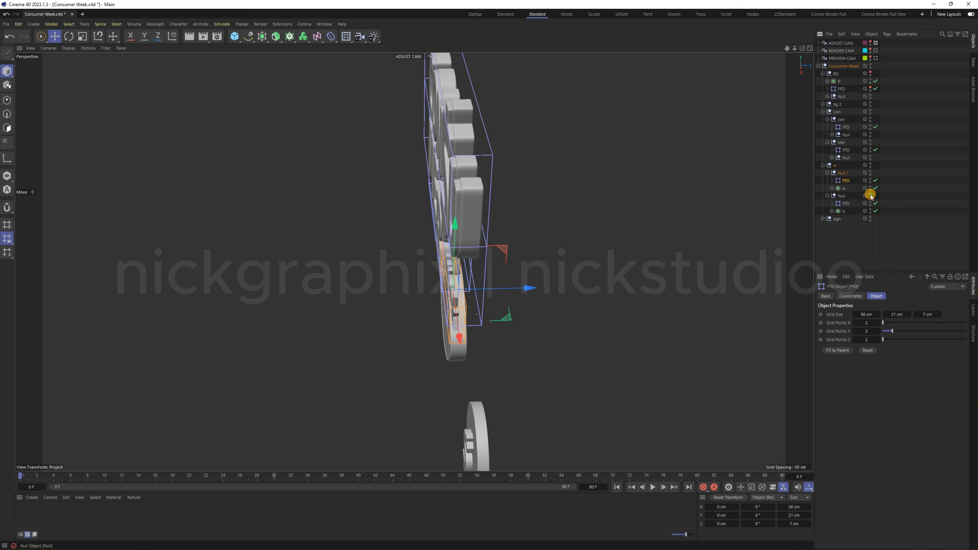
pyautogui.scroll(6, 463, 342)
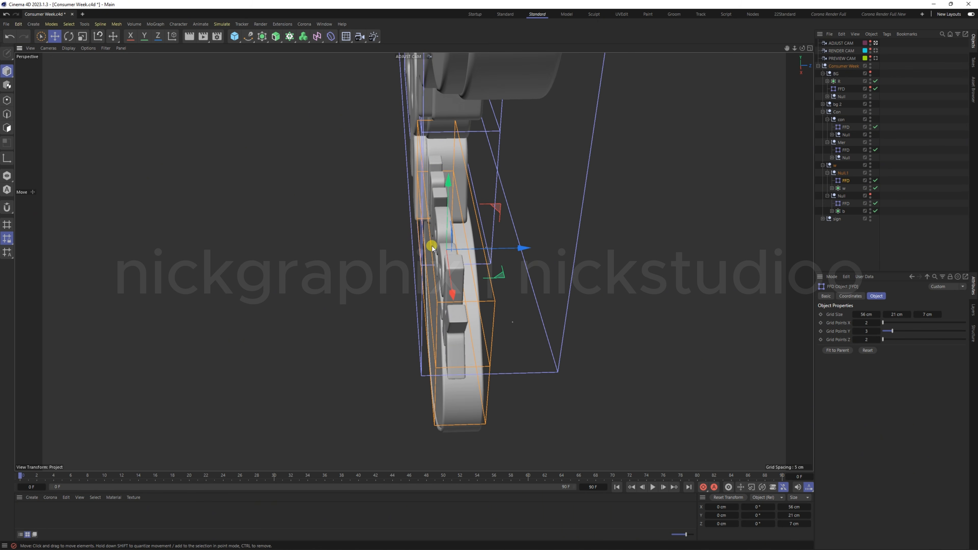
pyautogui.moveTo(802, 48); pyautogui.dragTo(783, 50)
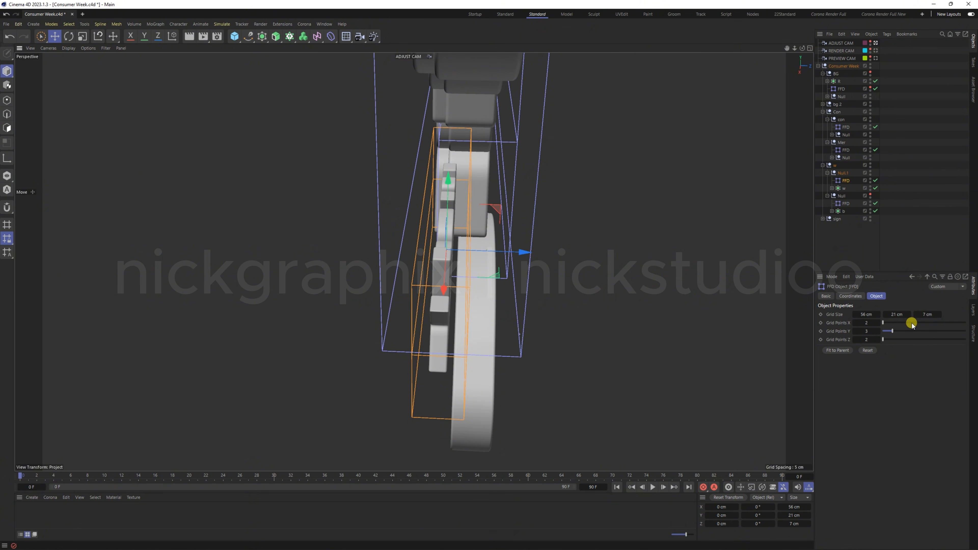
pyautogui.moveTo(924, 314); pyautogui.dragTo(922, 314)
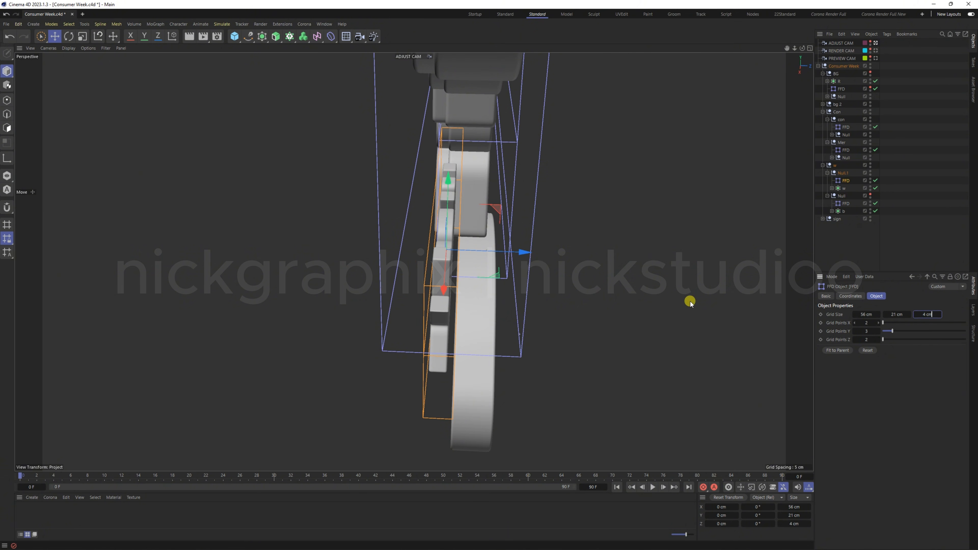
# - Shift the week letters' FFD cage about 0.3 cm in negative Z and about 0.5 cm up in Y
pyautogui.moveTo(801, 47); pyautogui.dragTo(607, 140)
pyautogui.moveTo(524, 248); pyautogui.dragTo(523, 249)
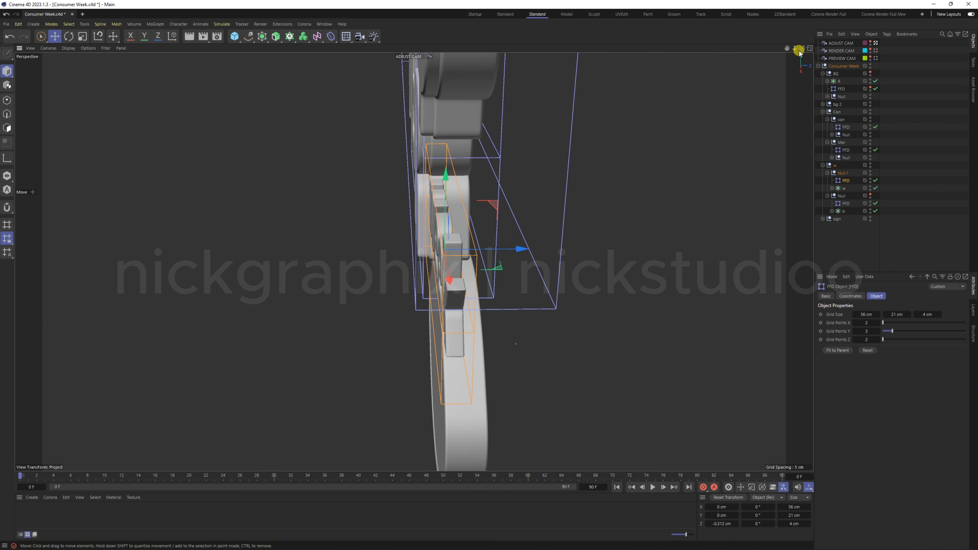
pyautogui.moveTo(802, 48)
pyautogui.mouseDown()
pyautogui.moveTo(732, 73)
pyautogui.moveTo(802, 48)
pyautogui.mouseUp()
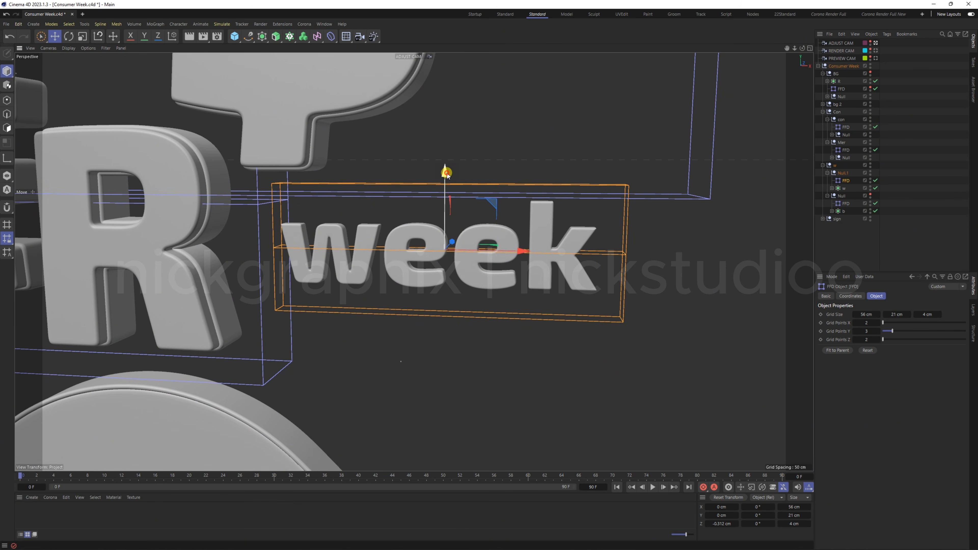
pyautogui.moveTo(445, 170); pyautogui.dragTo(448, 166)
# - Group the $ and bg subdivision surfaces of the coin under a new null inside the sign group
pyautogui.scroll(-10, 609, 277)
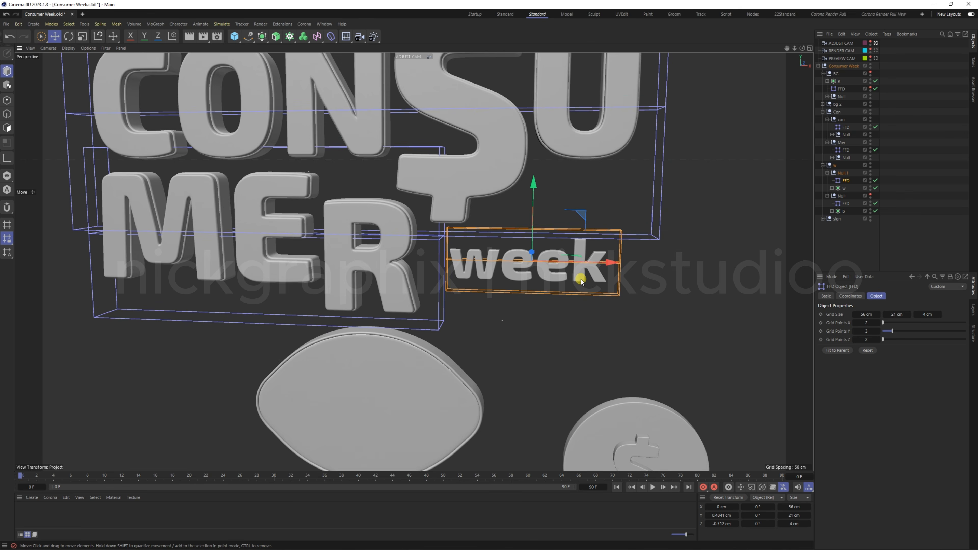
pyautogui.scroll(-6, 578, 283)
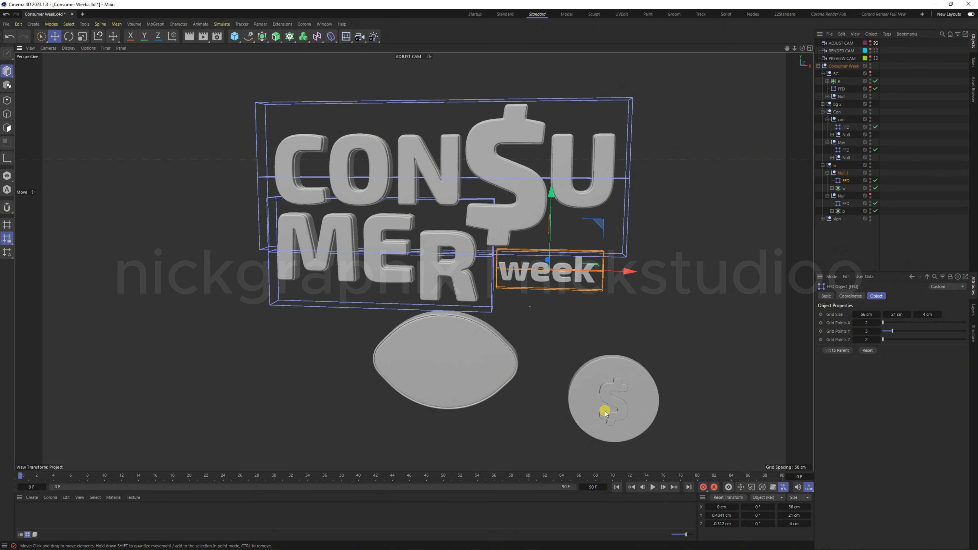
pyautogui.click(836, 219)
pyautogui.click(822, 219)
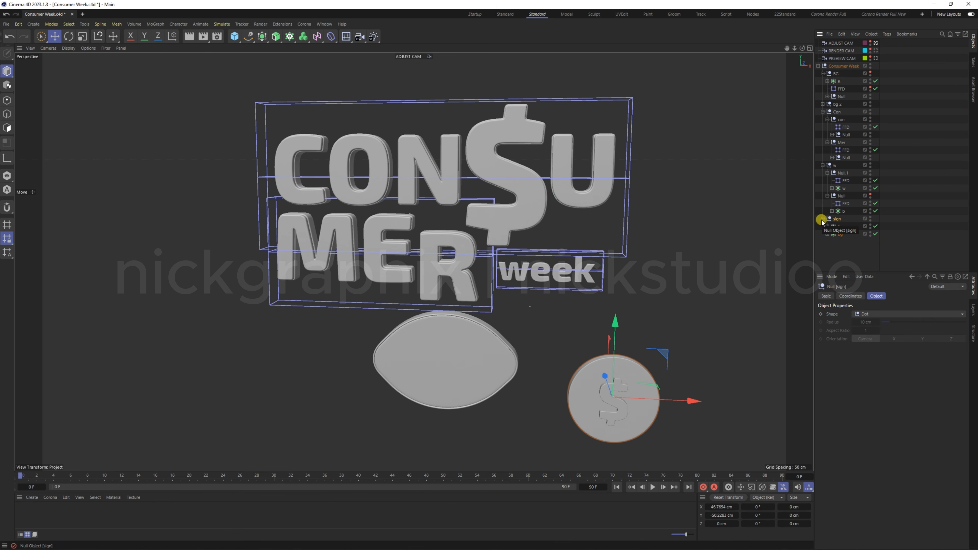
pyautogui.click(838, 227)
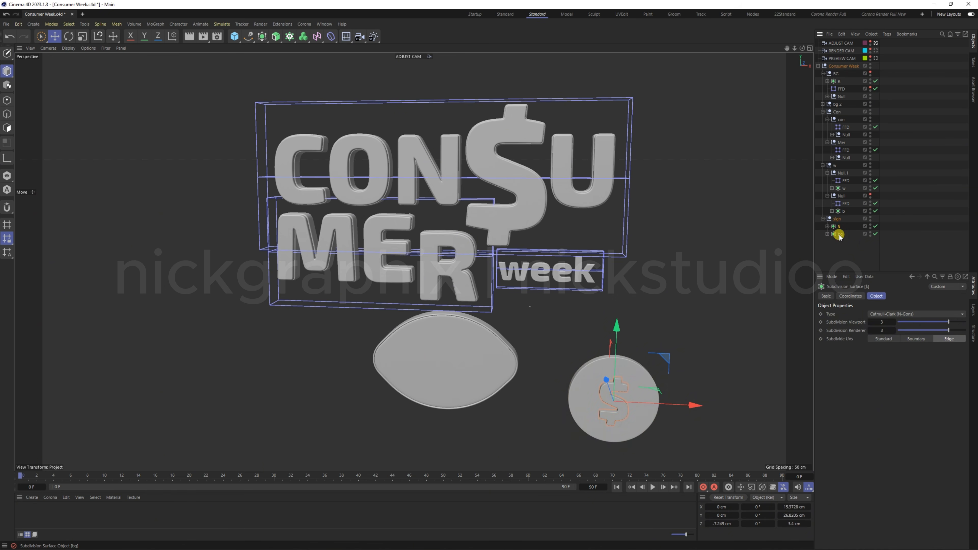
pyautogui.keyDown('ctrl'); pyautogui.click(839, 235); pyautogui.keyUp('ctrl')
pyautogui.hotkey('alt', 'g')
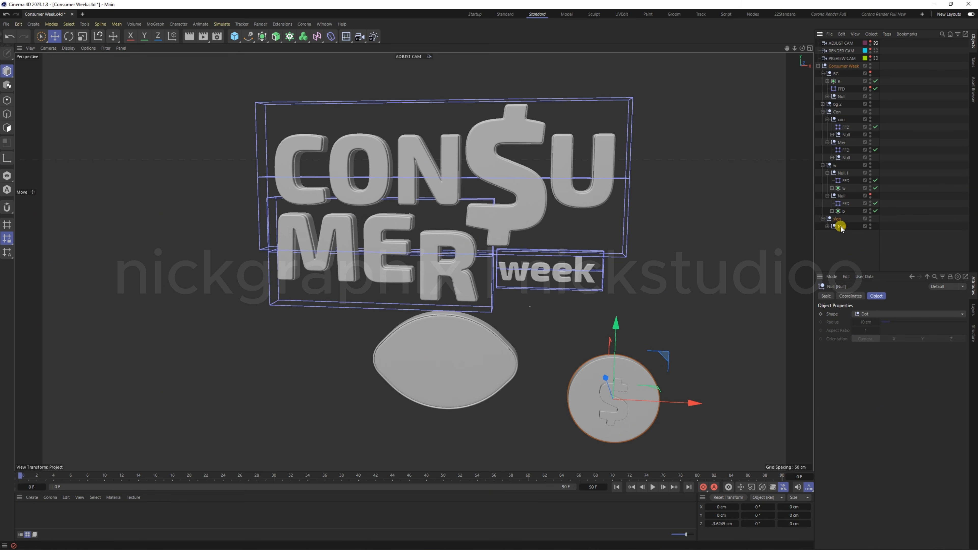
# - Copy the label base's FFD deformer into the sign group above its null and fit the copy to its parent
pyautogui.click(845, 203)
pyautogui.moveTo(845, 204); pyautogui.dragTo(842, 221)
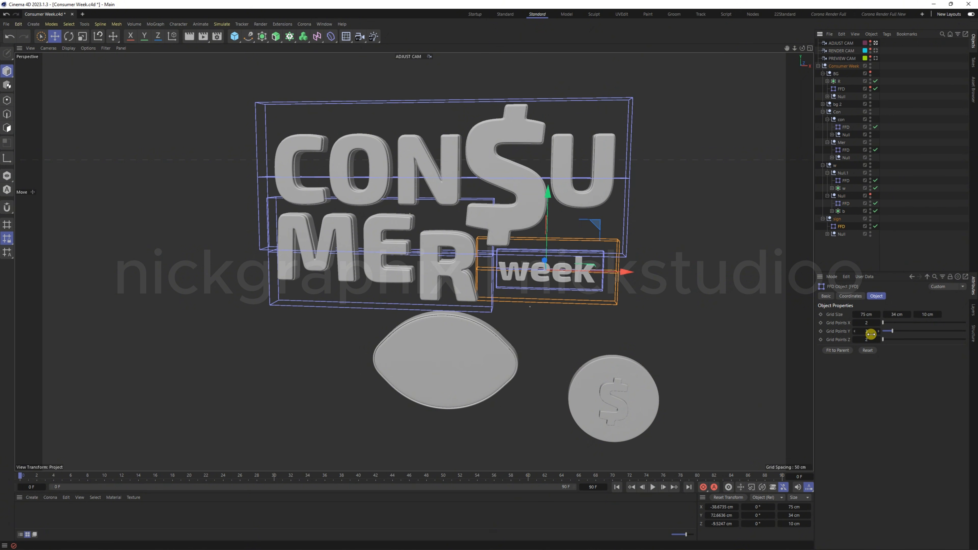
pyautogui.click(834, 350)
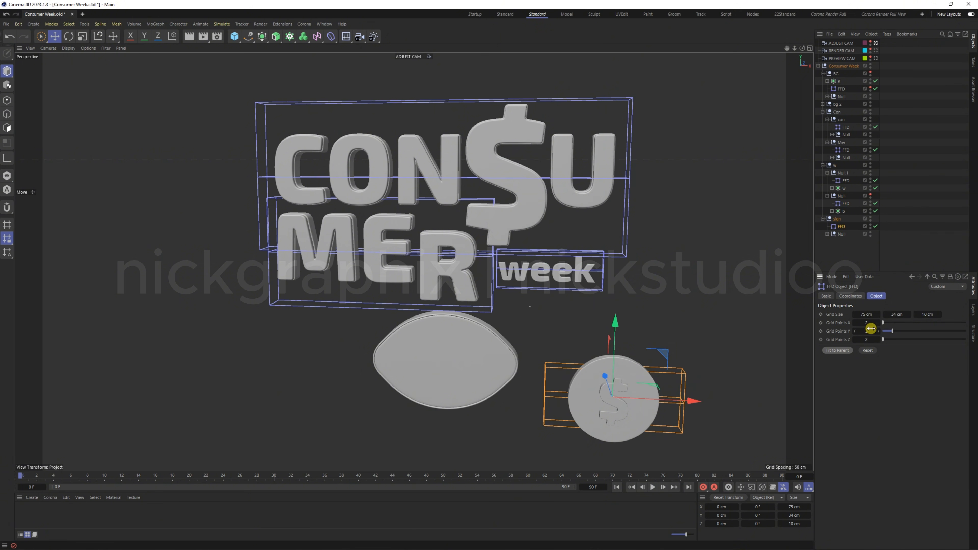
# - Resize the sign's FFD grid to 64 by 54 by 9 cm and shift the cage about 3.7 cm in negative Z around the coin
pyautogui.moveTo(866, 314); pyautogui.dragTo(922, 315)
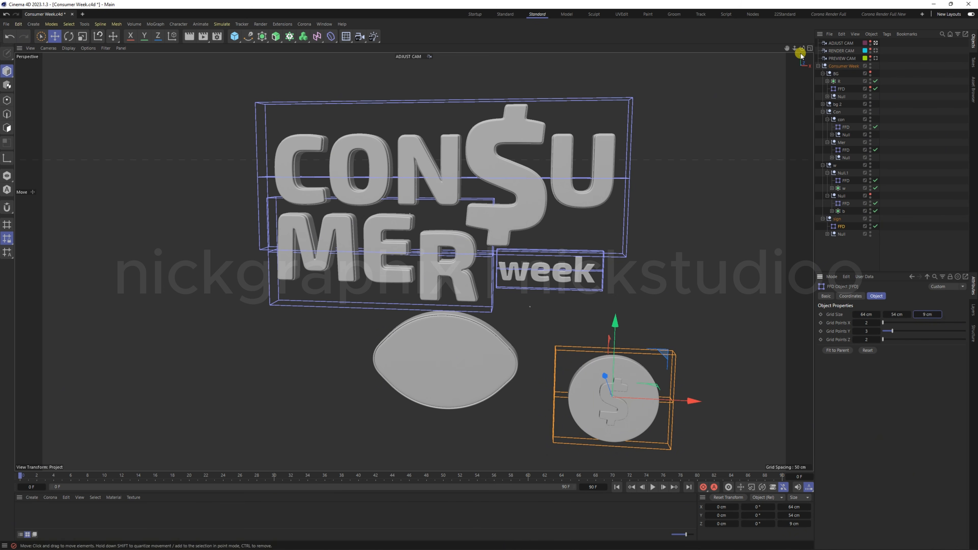
pyautogui.moveTo(800, 55); pyautogui.dragTo(845, 55)
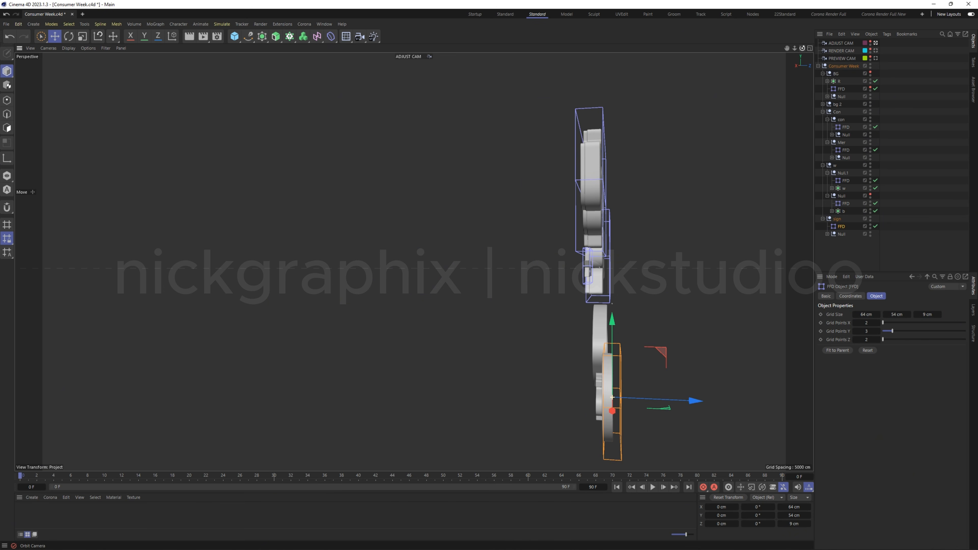
pyautogui.moveTo(691, 401); pyautogui.dragTo(684, 402)
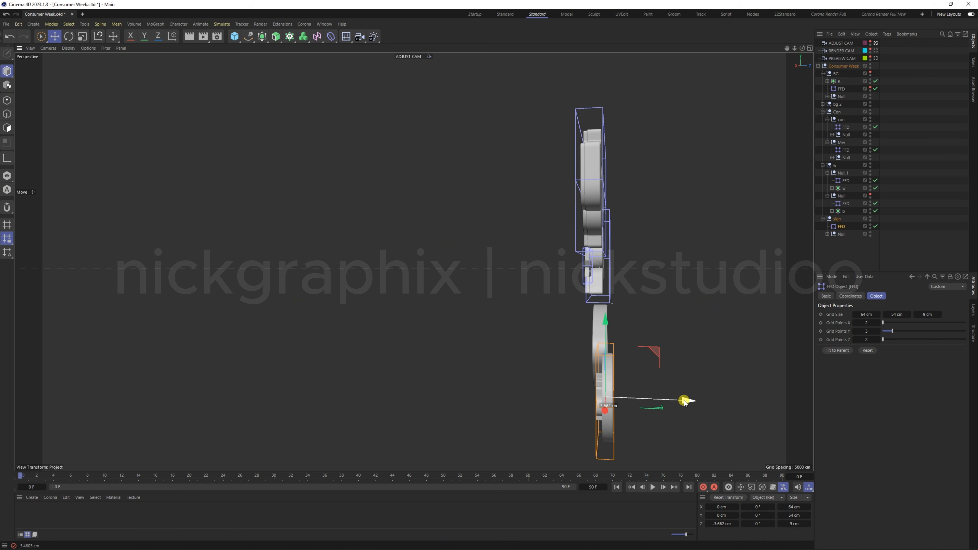
pyautogui.moveTo(801, 48); pyautogui.dragTo(738, 40)
pyautogui.scroll(-2, 565, 337)
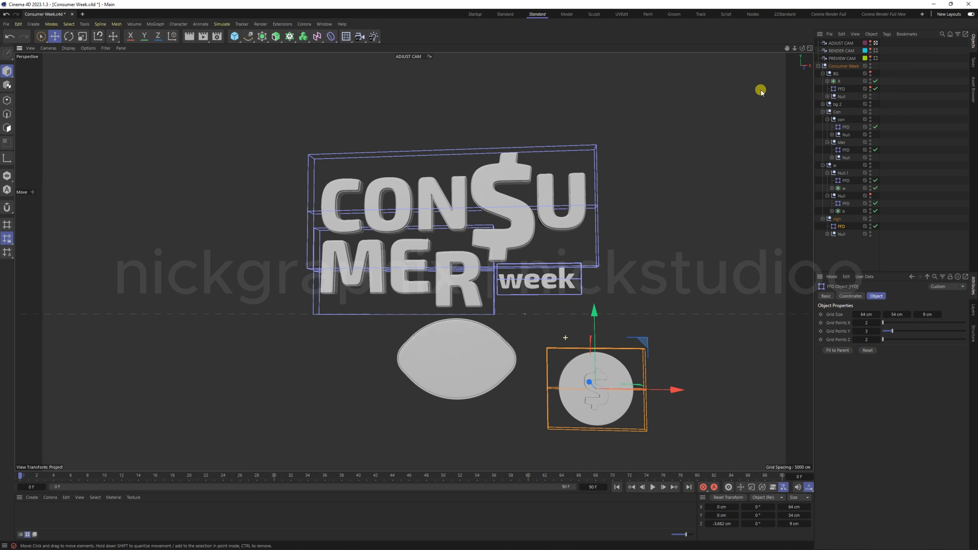
pyautogui.moveTo(802, 48); pyautogui.dragTo(811, 51)
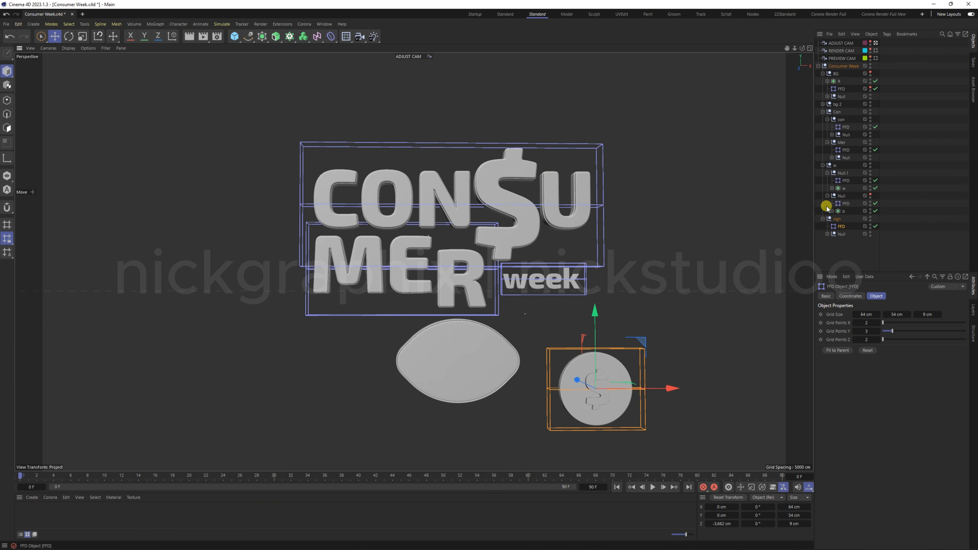
# - Collapse the sign, w and Con groups with their subgroups in the object hierarchy
pyautogui.click(827, 196)
pyautogui.click(823, 203)
pyautogui.click(823, 164)
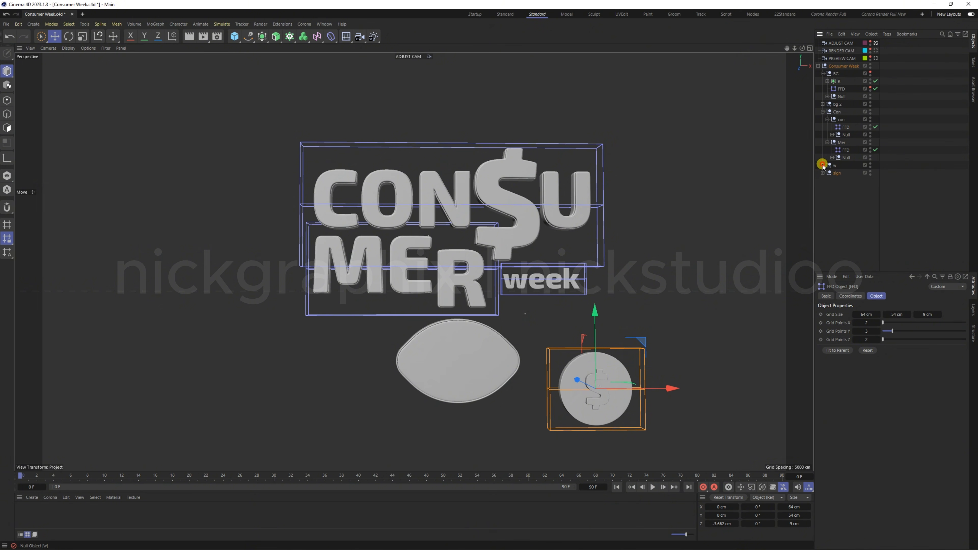
pyautogui.click(827, 142)
pyautogui.click(827, 120)
pyautogui.click(823, 112)
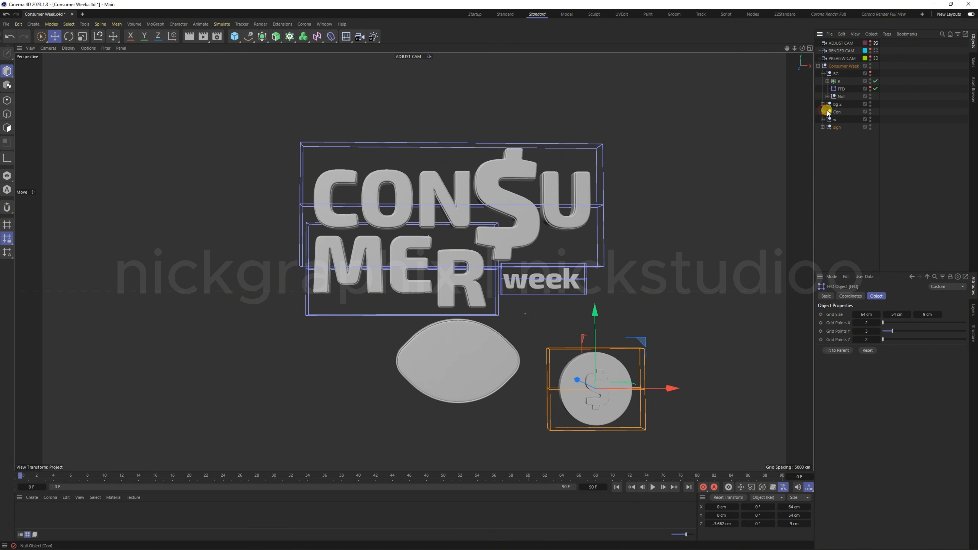
# - Select the two front middle-row points of the con letters' FFD cage in point mode
pyautogui.click(837, 112)
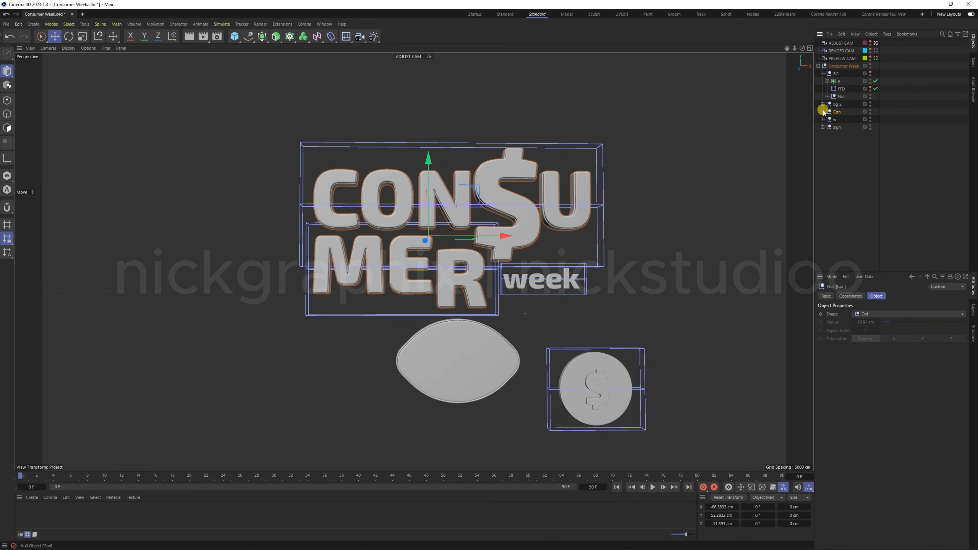
pyautogui.click(822, 111)
pyautogui.click(839, 120)
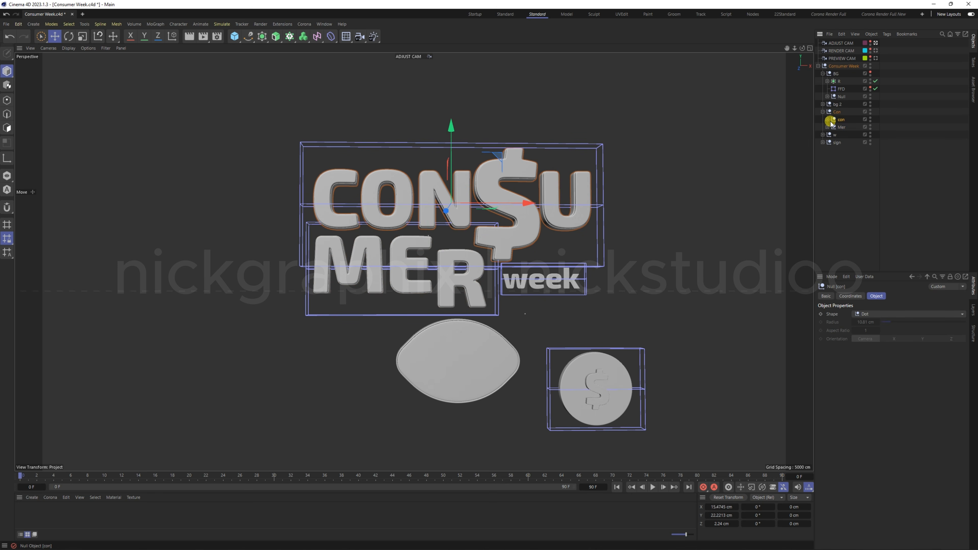
pyautogui.click(827, 120)
pyautogui.click(843, 127)
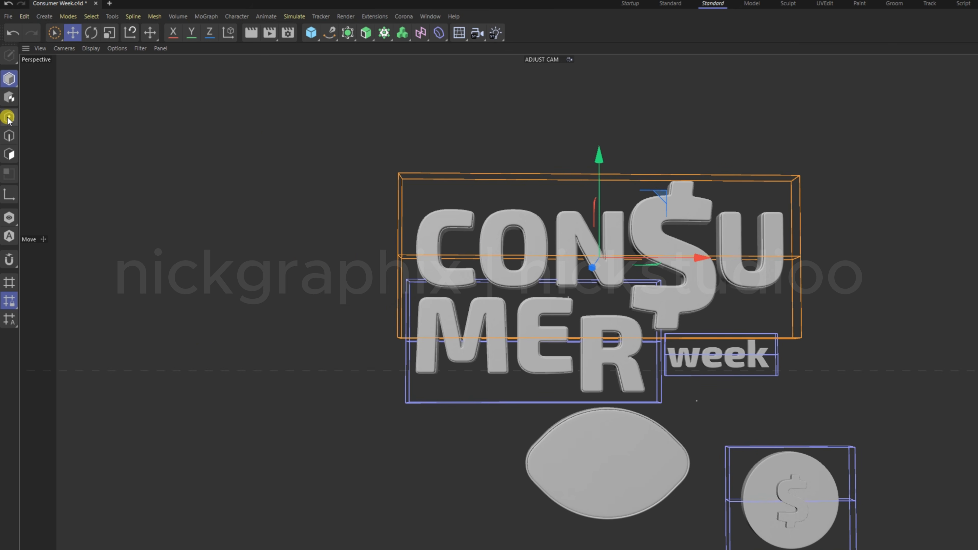
pyautogui.click(8, 117)
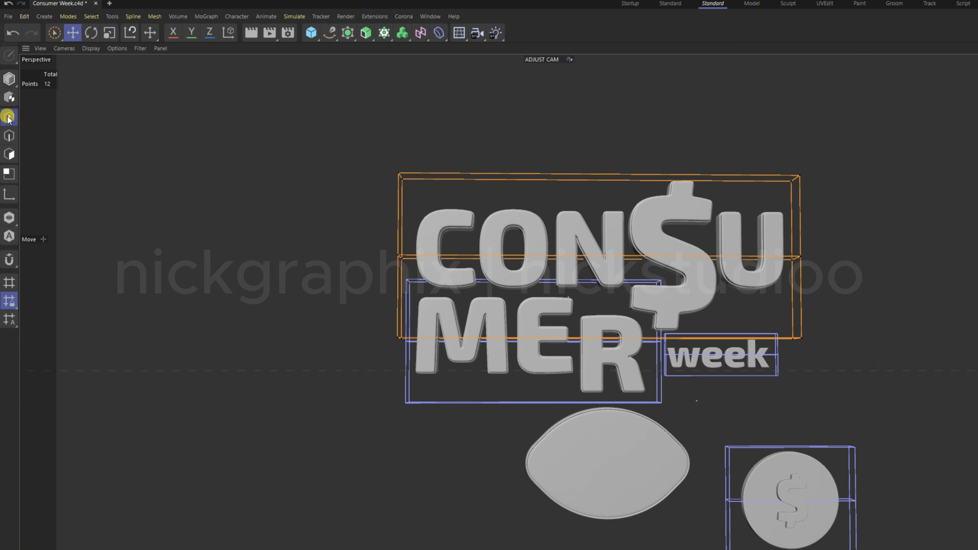
pyautogui.scroll(6, 563, 257)
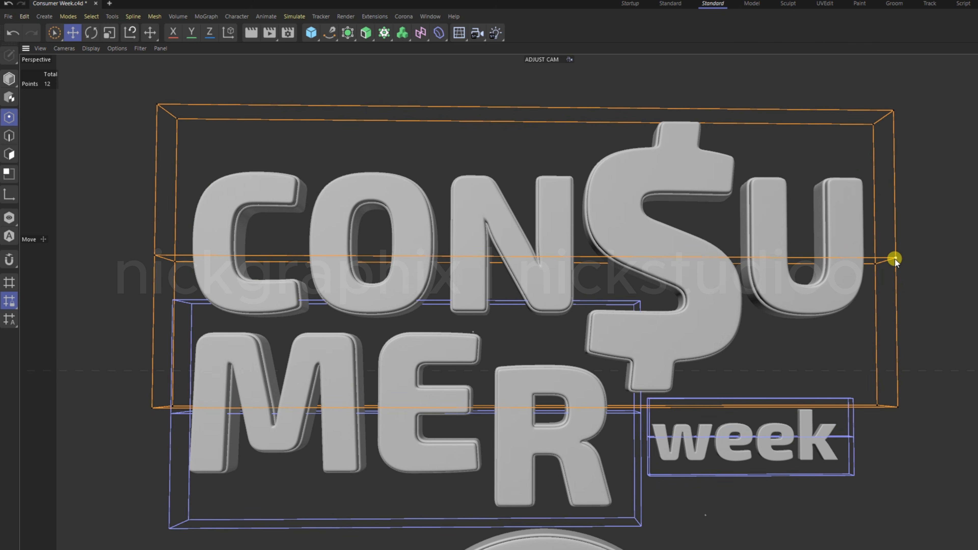
pyautogui.click(894, 259)
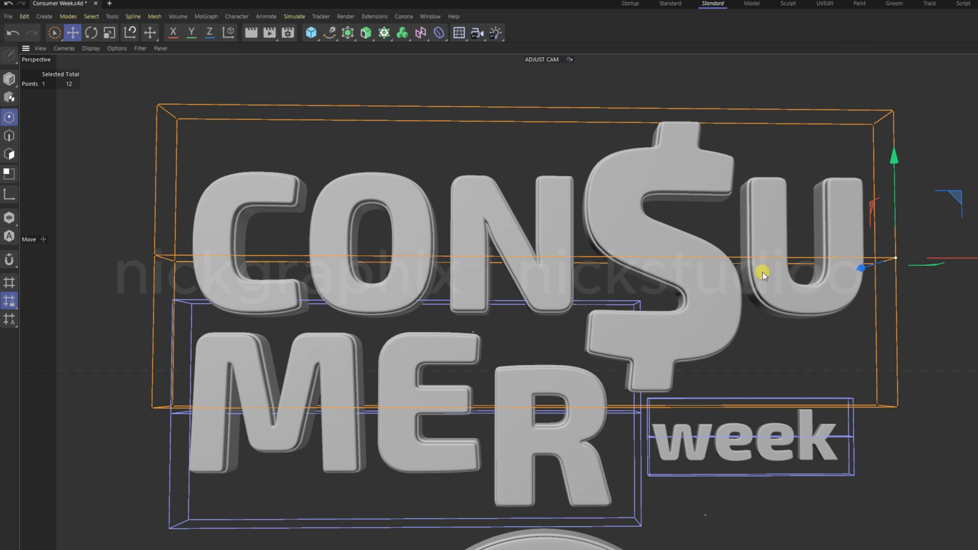
pyautogui.keyDown('shift'); pyautogui.click(153, 255); pyautogui.keyUp('shift')
# - Pull the two selected con FFD points forward to about -30.9 cm in Z so the letters bulge
pyautogui.scroll(-2, 545, 254)
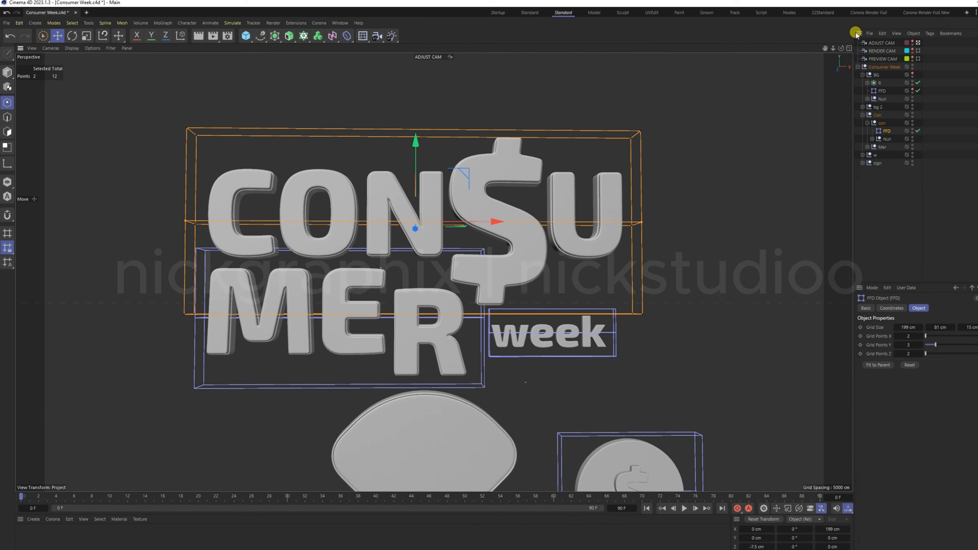
pyautogui.moveTo(841, 48); pyautogui.dragTo(712, 61)
pyautogui.moveTo(802, 48); pyautogui.dragTo(775, 44)
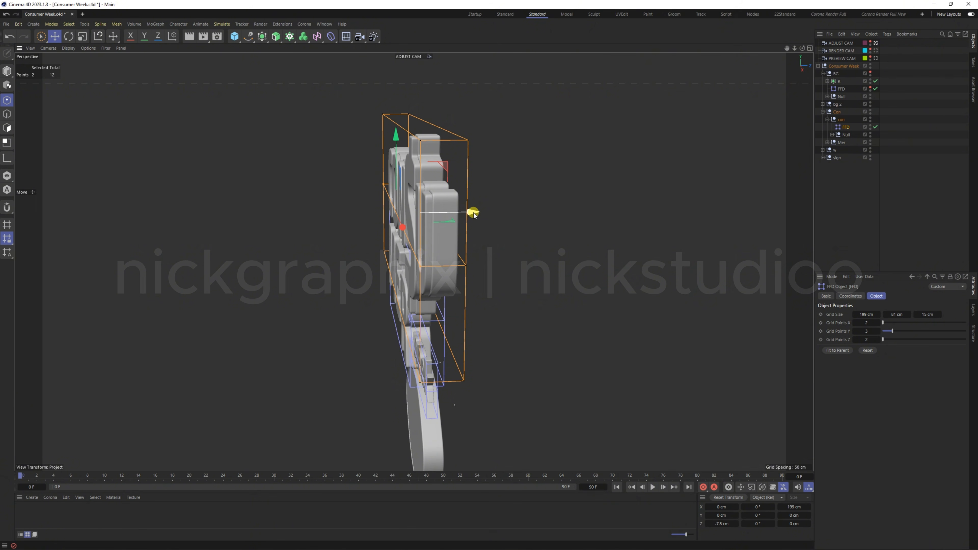
pyautogui.moveTo(474, 214); pyautogui.dragTo(423, 213)
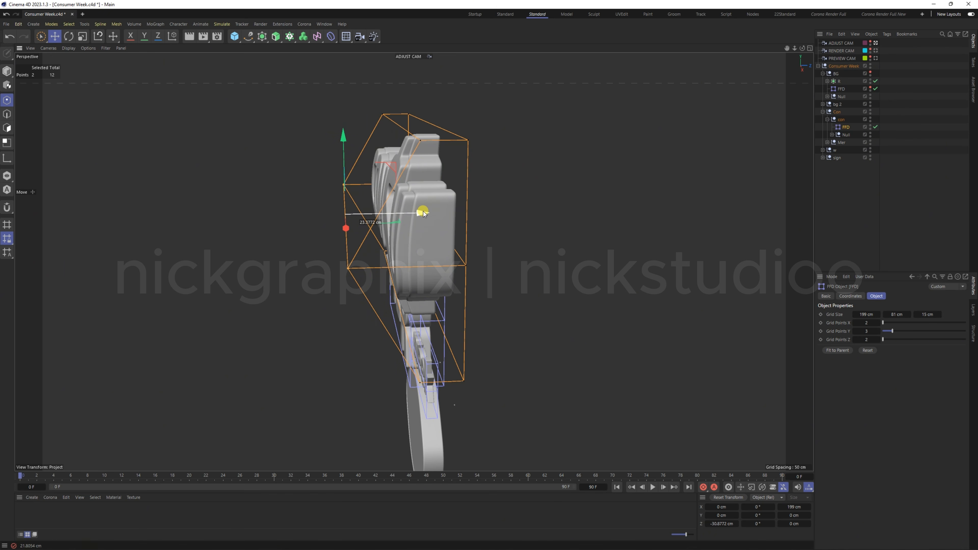
# - Increase the bulge of the con letters by moving the two front FFD points to about -35.5 cm in Z
pyautogui.moveTo(802, 48); pyautogui.dragTo(766, 50)
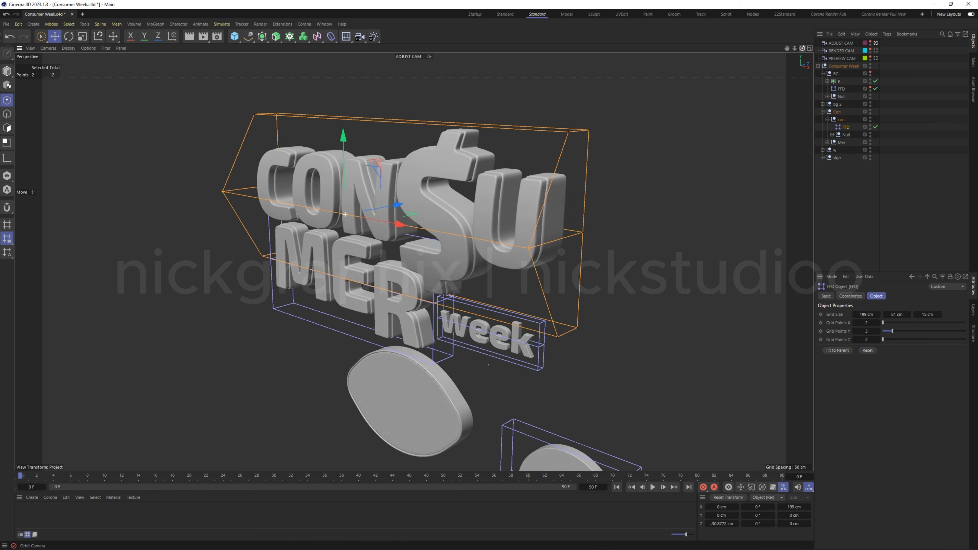
pyautogui.keyDown('alt'); pyautogui.moveTo(345, 214); pyautogui.dragTo(466, 154); pyautogui.keyUp('alt')
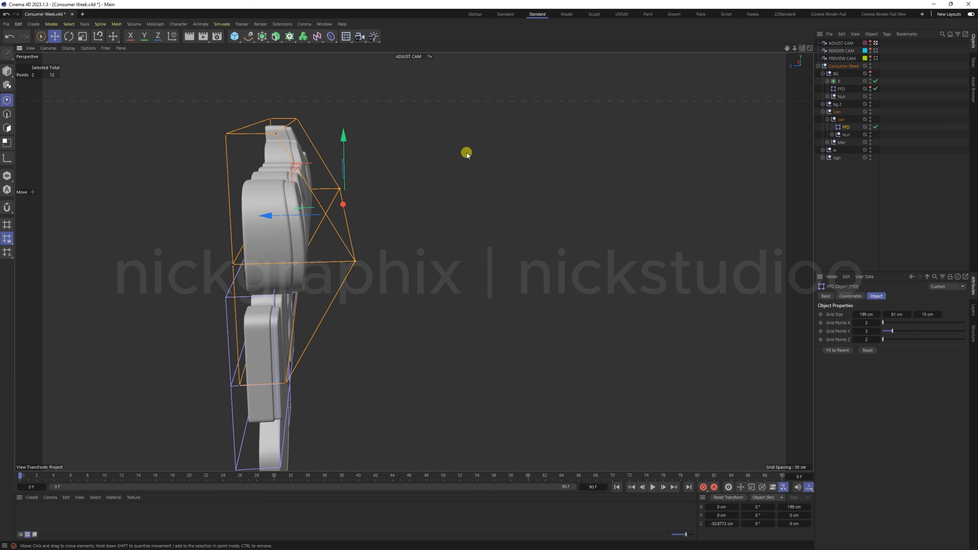
pyautogui.moveTo(266, 216); pyautogui.dragTo(275, 219)
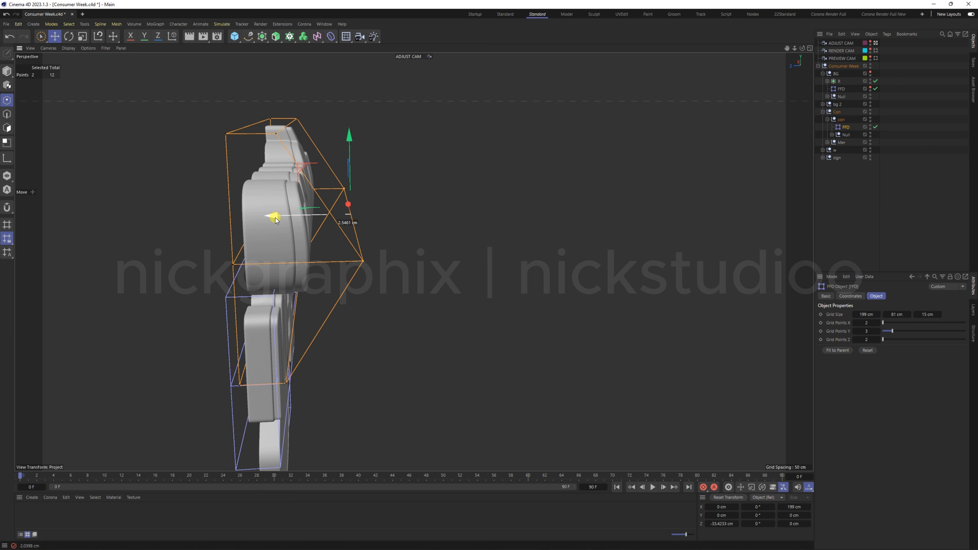
pyautogui.moveTo(802, 47); pyautogui.dragTo(631, 46)
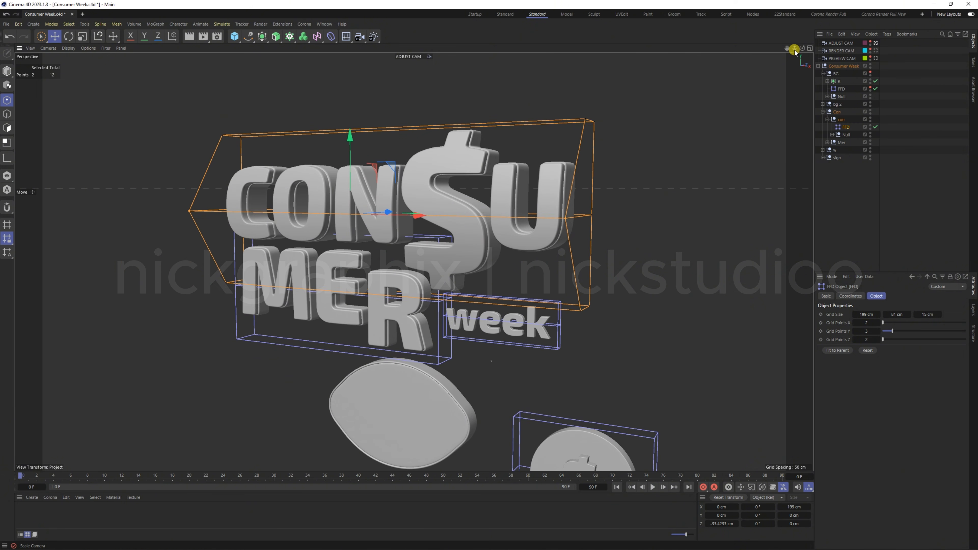
pyautogui.moveTo(801, 48); pyautogui.dragTo(750, 50)
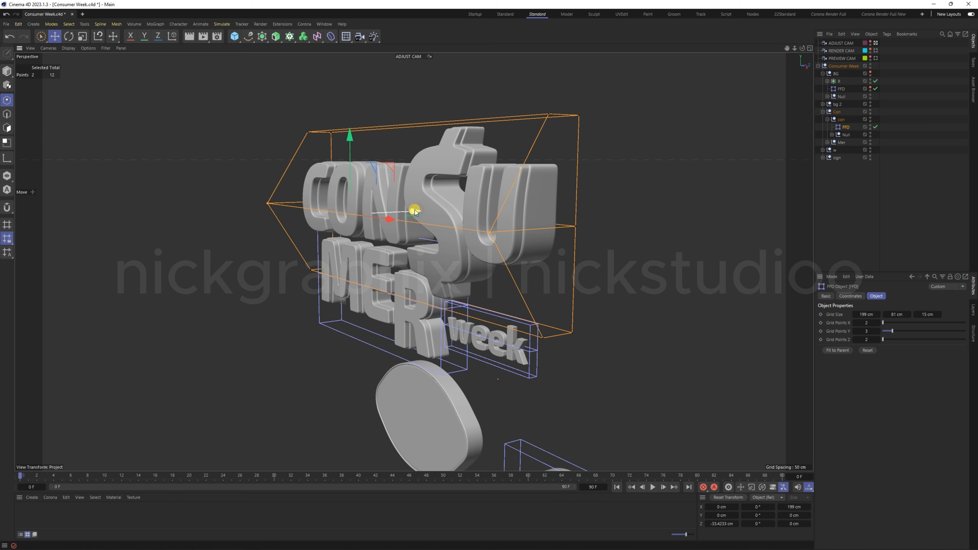
pyautogui.moveTo(415, 209); pyautogui.dragTo(411, 209)
pyautogui.scroll(-1, 472, 193)
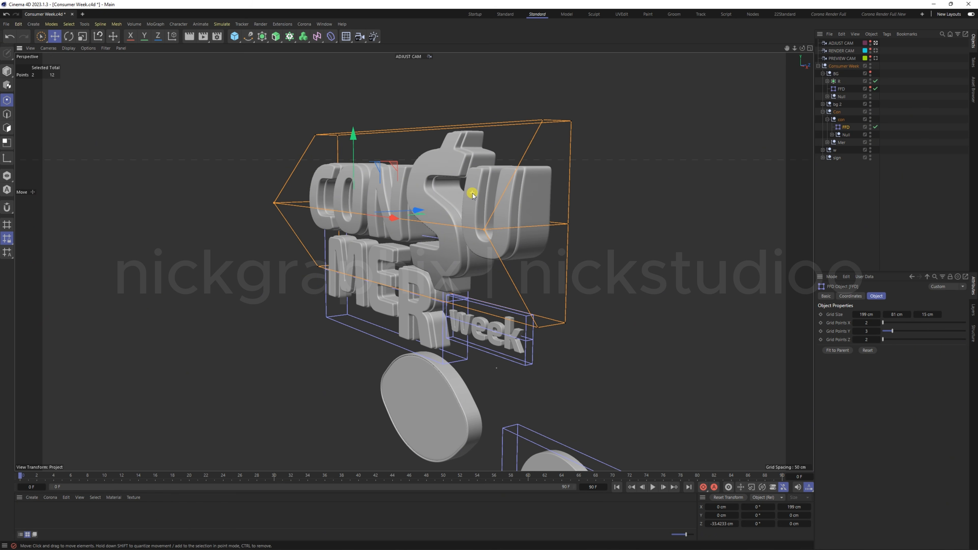
# - Rectangle-select the con FFD cage's six back points and shift them to about -7.4 cm in X and -2.8 cm in Y
pyautogui.moveTo(802, 48); pyautogui.dragTo(736, 47)
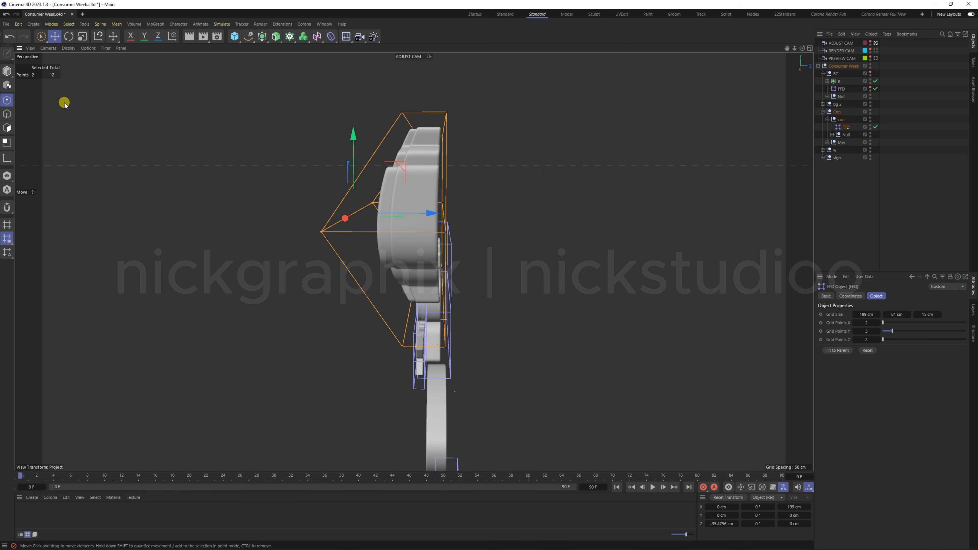
pyautogui.click(41, 37)
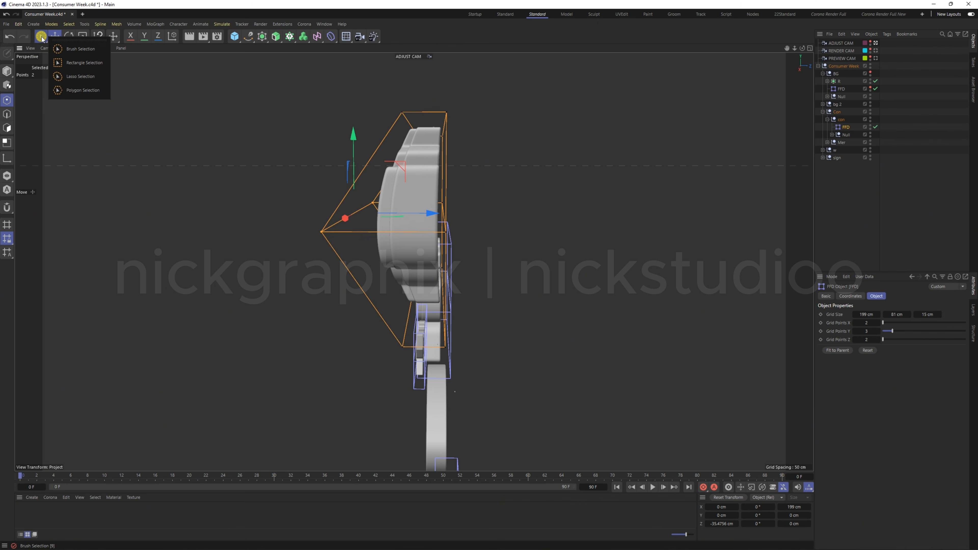
pyautogui.click(77, 63)
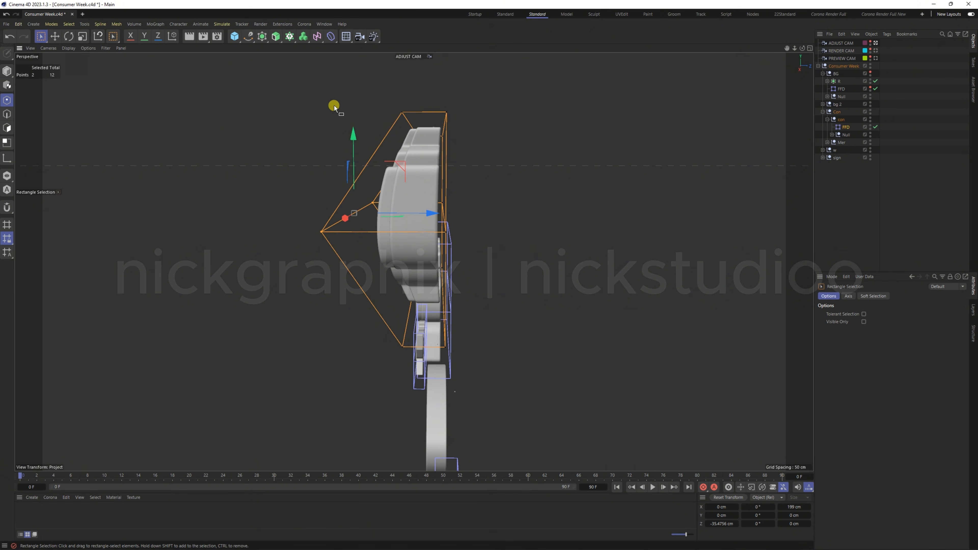
pyautogui.scroll(-1, 356, 95)
pyautogui.moveTo(466, 91); pyautogui.dragTo(429, 339)
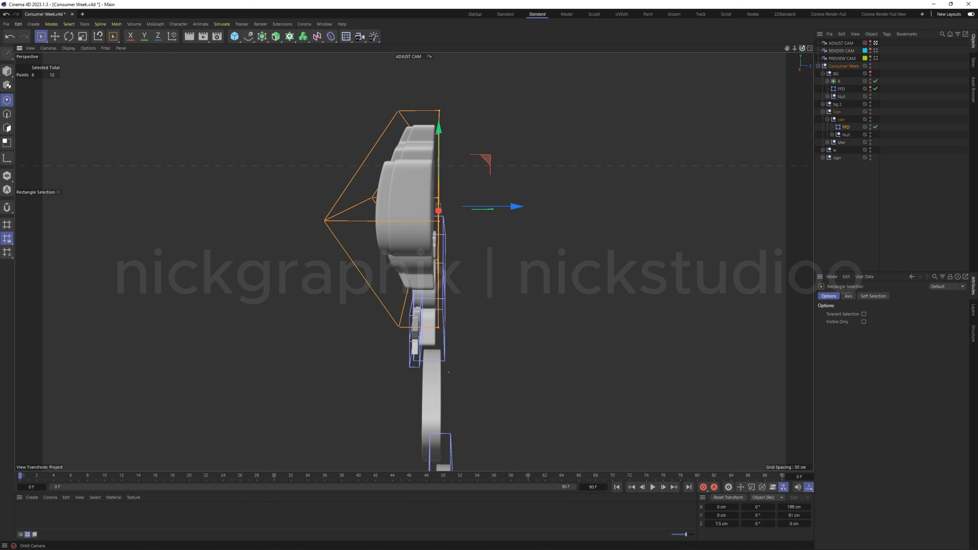
pyautogui.moveTo(802, 48); pyautogui.dragTo(767, 49)
pyautogui.keyDown('alt'); pyautogui.moveTo(438, 264); pyautogui.dragTo(438, 246); pyautogui.keyUp('alt')
pyautogui.moveTo(802, 48); pyautogui.dragTo(802, 56)
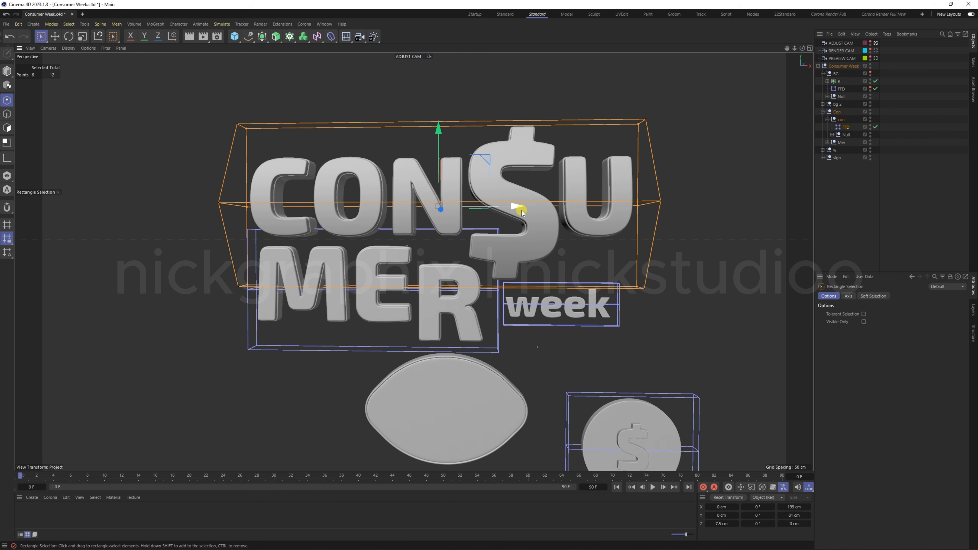
pyautogui.moveTo(515, 208); pyautogui.dragTo(504, 207)
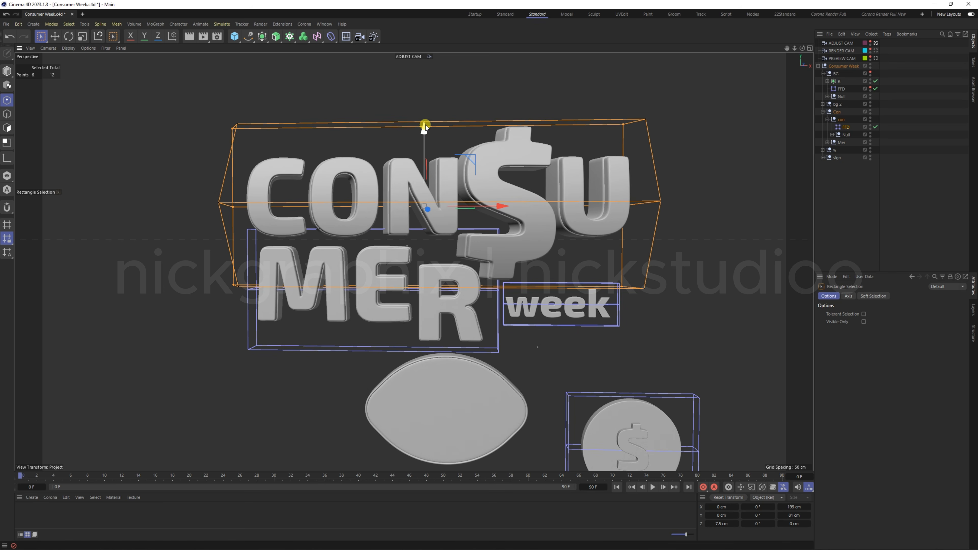
pyautogui.moveTo(424, 129); pyautogui.dragTo(426, 135)
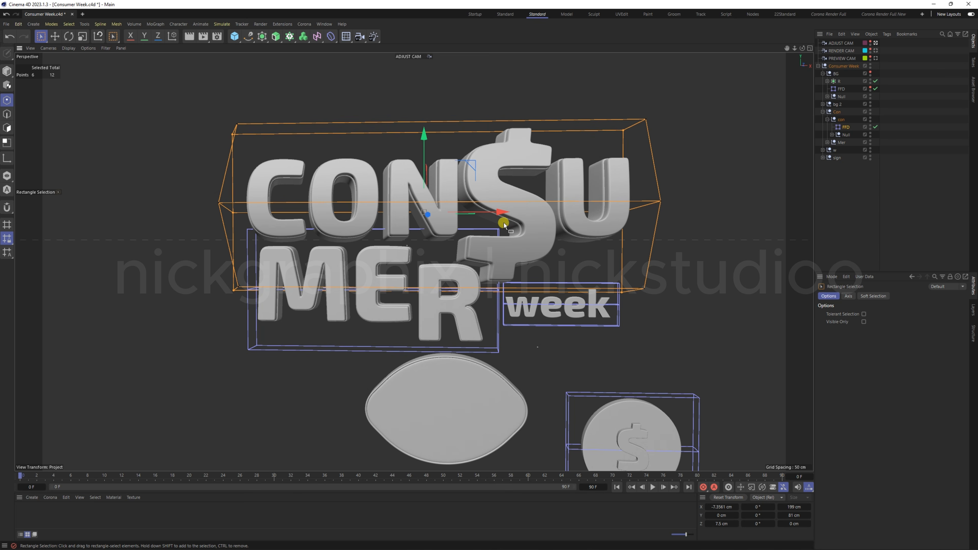
pyautogui.scroll(-2, 623, 139)
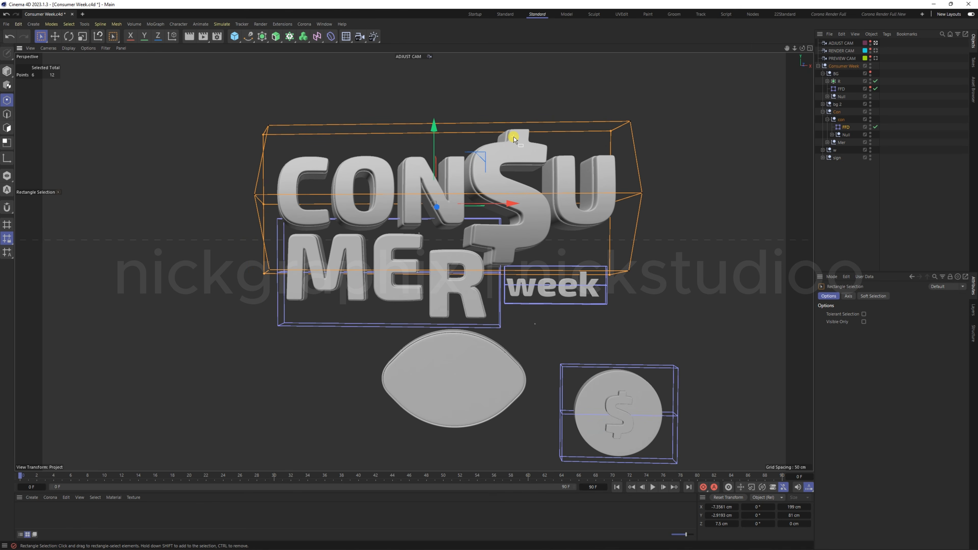
# - Hide the con FFD cage in the viewport and collapse the con group
pyautogui.click(871, 125)
pyautogui.moveTo(871, 128); pyautogui.dragTo(869, 136)
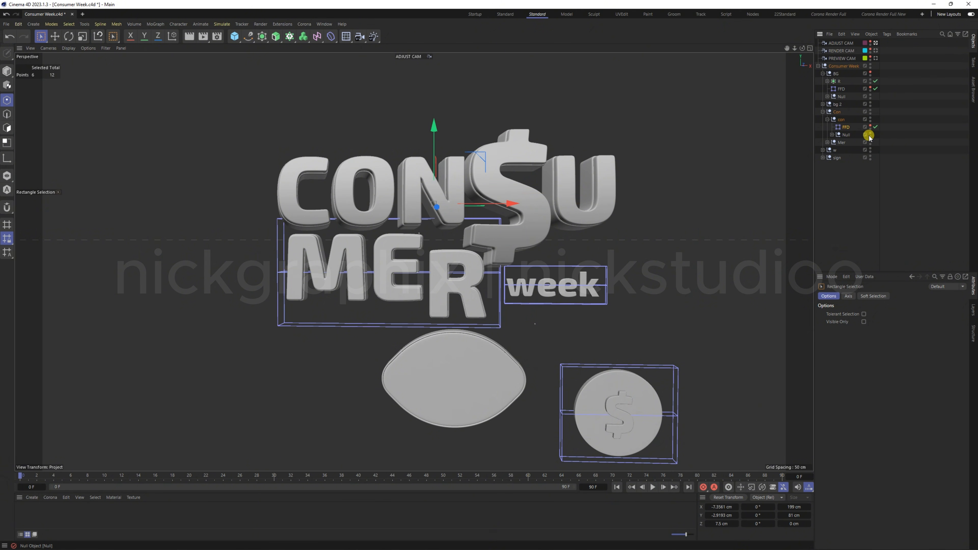
pyautogui.click(829, 119)
# - Shift the Mer group's whole FFD cage about 3 cm in negative Z to centre it around the letters
pyautogui.click(826, 127)
pyautogui.click(845, 135)
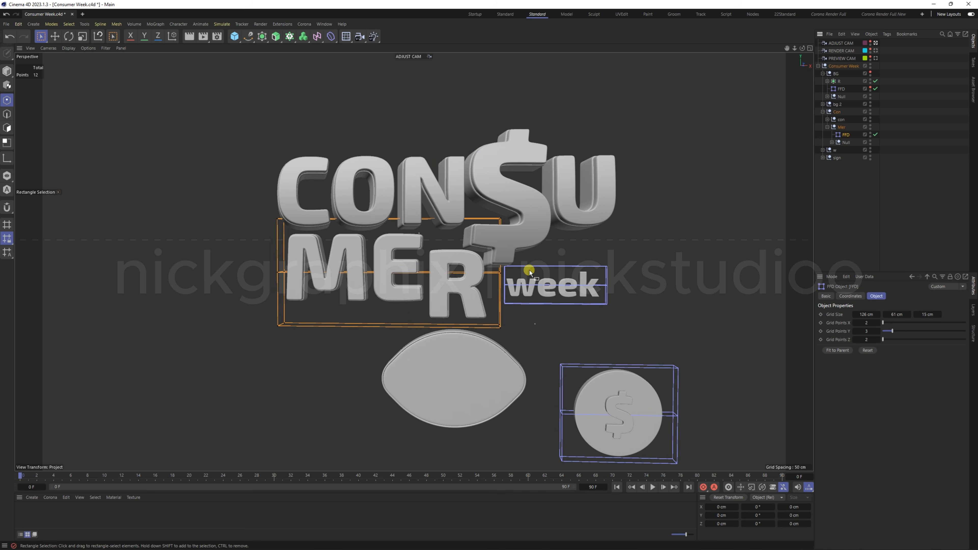
pyautogui.click(55, 36)
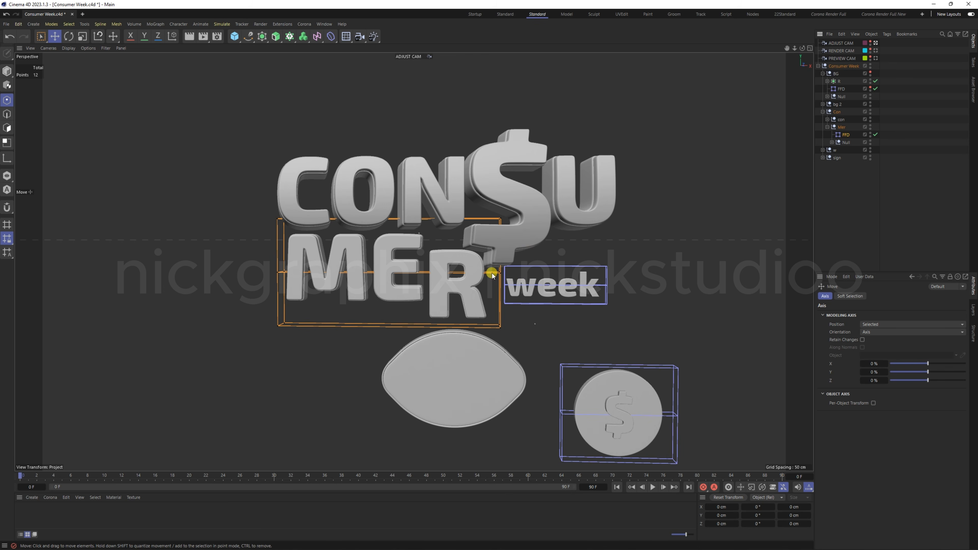
pyautogui.click(844, 135)
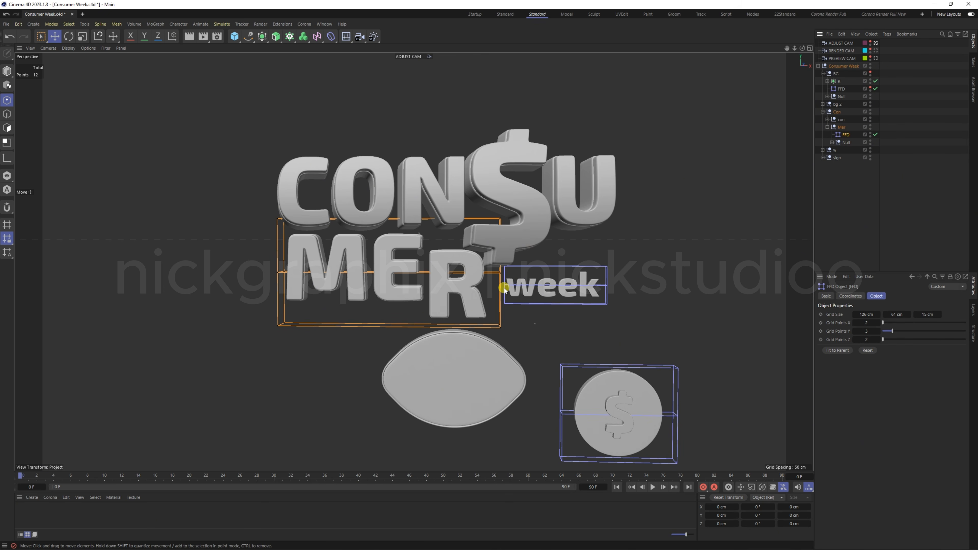
pyautogui.scroll(8, 504, 289)
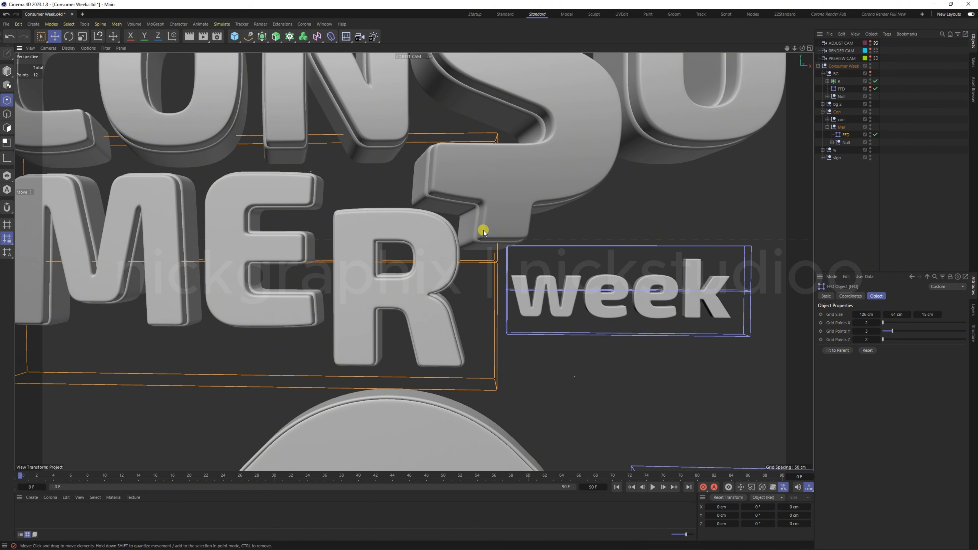
pyautogui.scroll(-3, 483, 231)
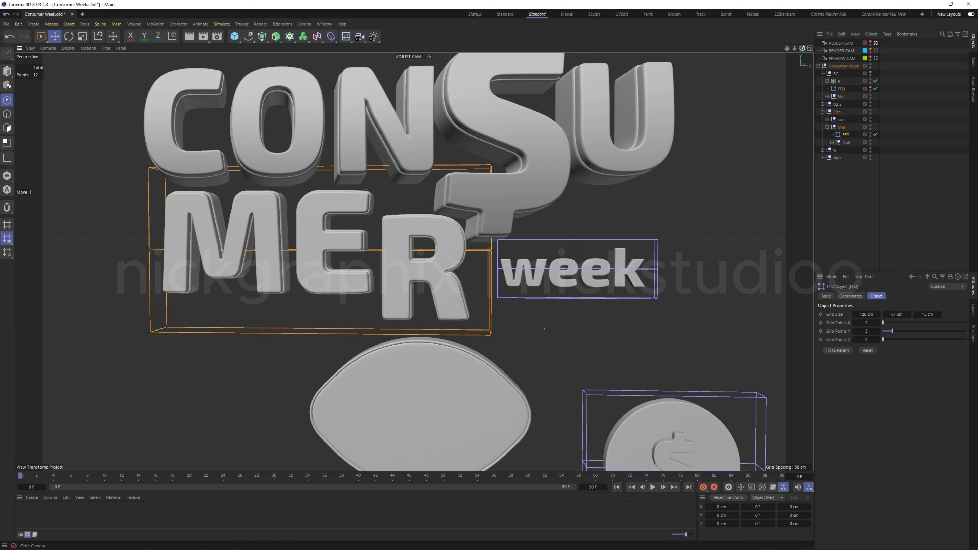
pyautogui.moveTo(801, 48); pyautogui.dragTo(641, 50)
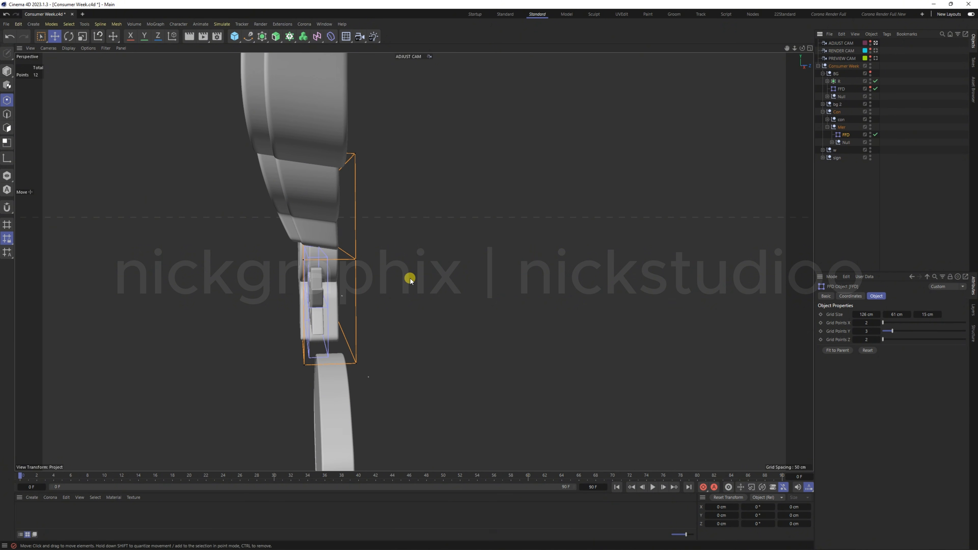
pyautogui.click(7, 71)
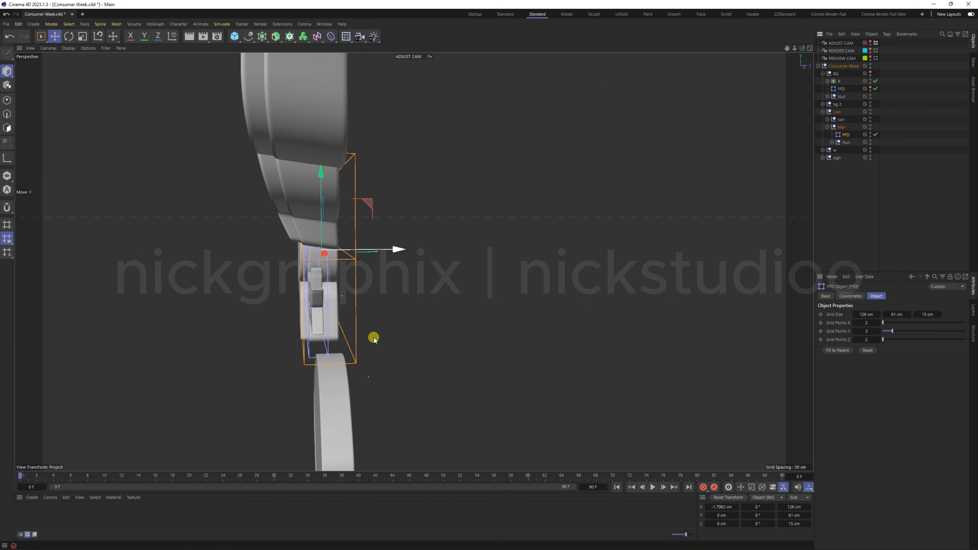
pyautogui.moveTo(397, 249); pyautogui.dragTo(388, 248)
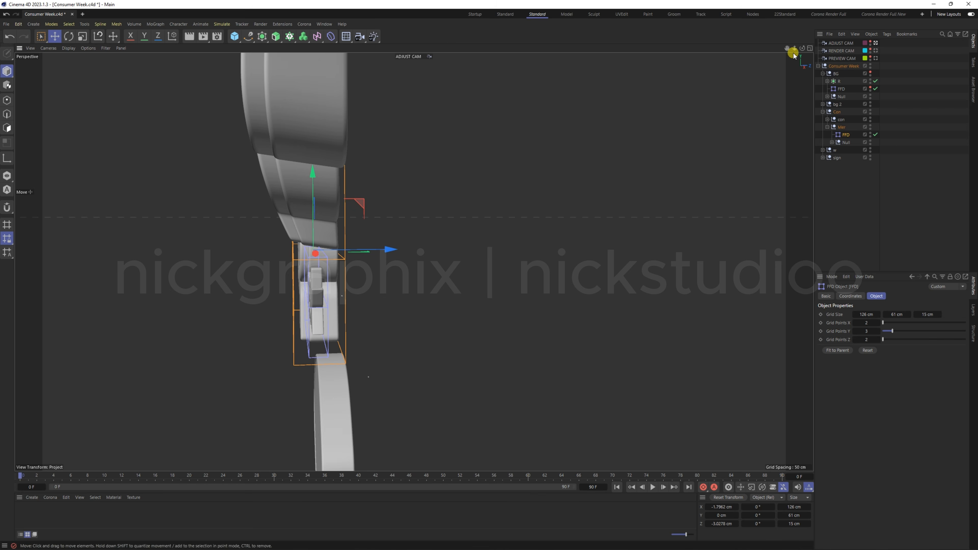
pyautogui.moveTo(802, 48); pyautogui.dragTo(913, 42)
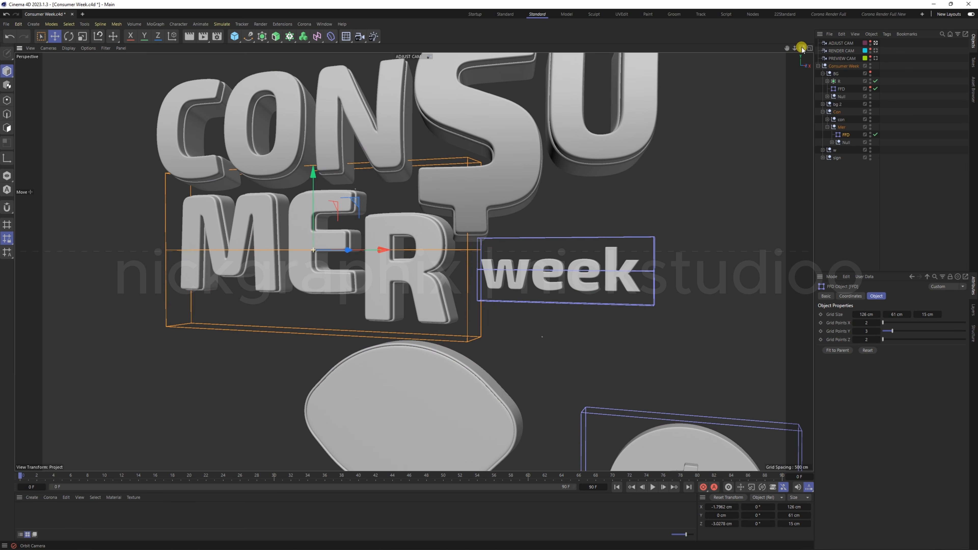
# - Bulge the Mer letters by selecting the FFD cage's two front middle points and moving them to about -31.7 cm in Z
pyautogui.click(8, 100)
pyautogui.click(168, 250)
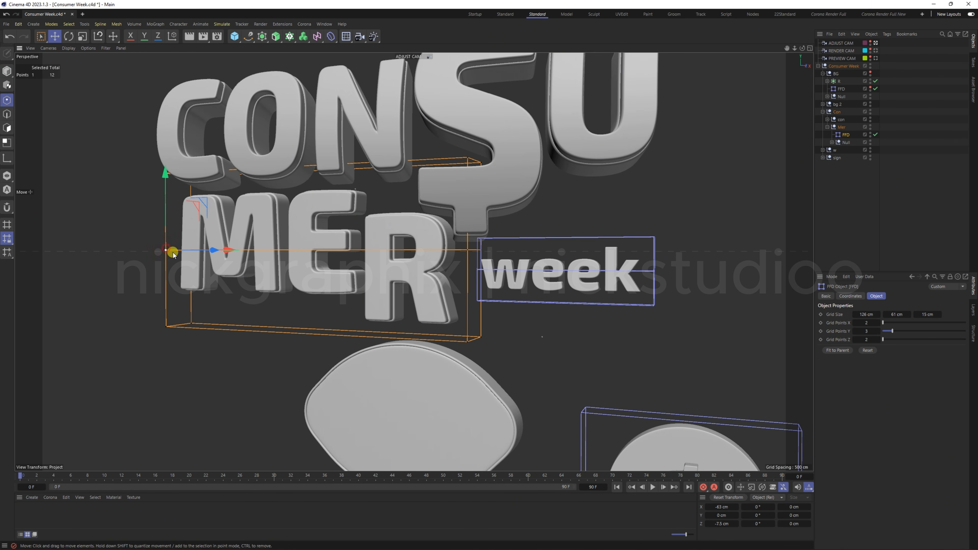
pyautogui.keyDown('shift'); pyautogui.click(466, 251); pyautogui.keyUp('shift')
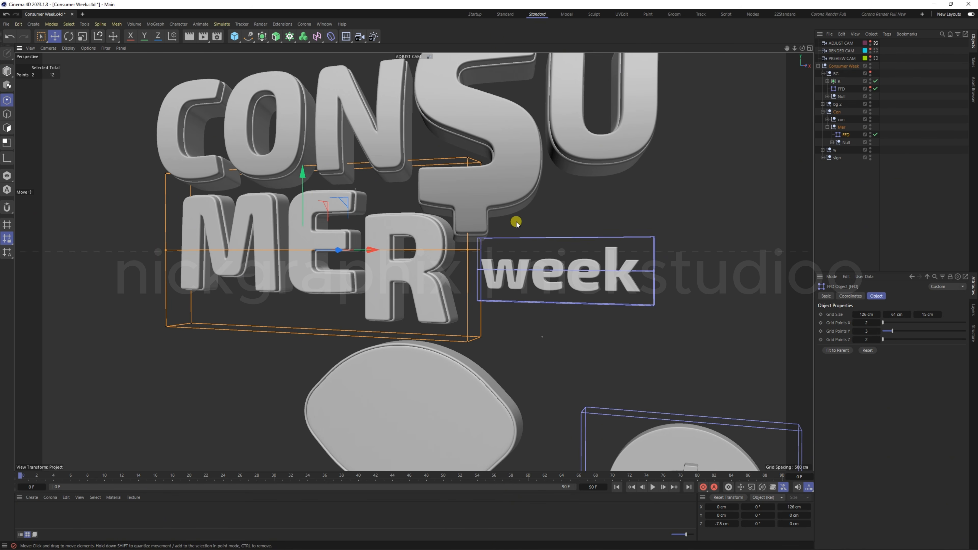
pyautogui.moveTo(802, 48); pyautogui.dragTo(782, 50)
pyautogui.keyDown('alt'); pyautogui.moveTo(431, 235); pyautogui.dragTo(305, 257); pyautogui.keyUp('alt')
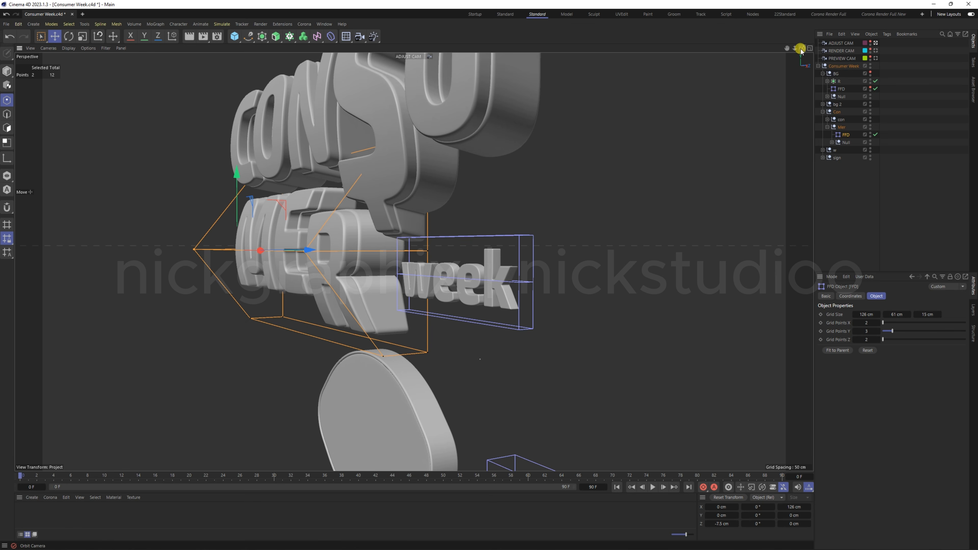
pyautogui.moveTo(802, 48); pyautogui.dragTo(873, 49)
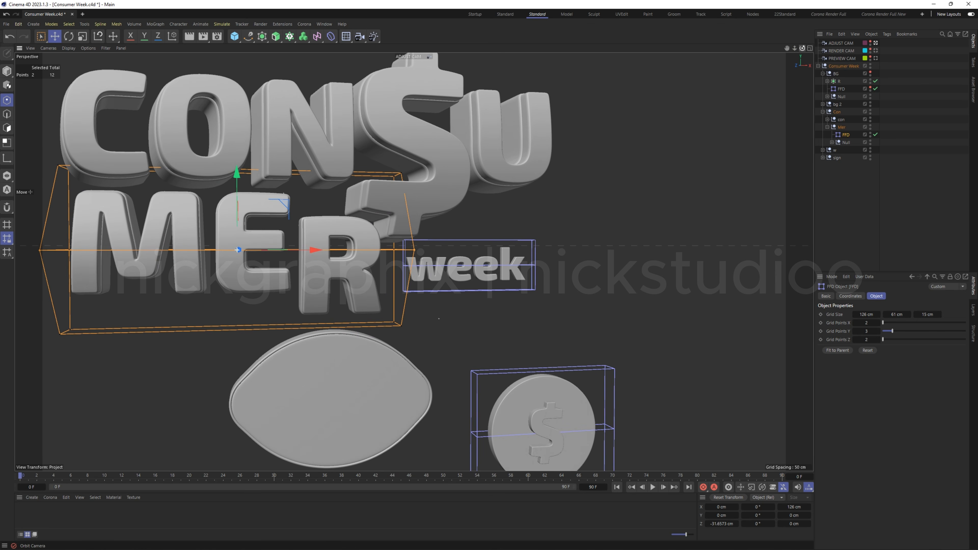
pyautogui.scroll(-2, 645, 150)
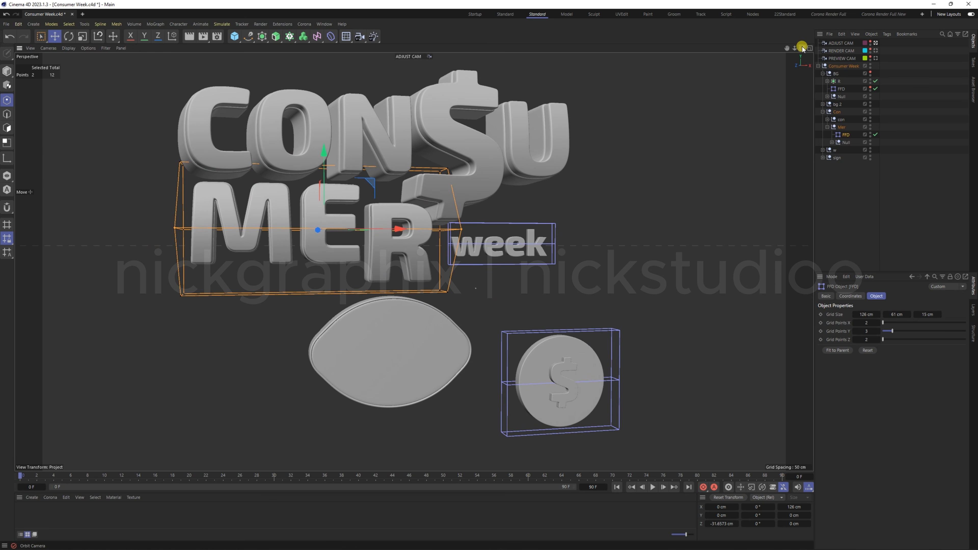
# - Rectangle-select the Mer FFD cage's six back points and shift them to about -8 cm in X and -2.4 cm in Y
pyautogui.moveTo(802, 48); pyautogui.dragTo(859, 49)
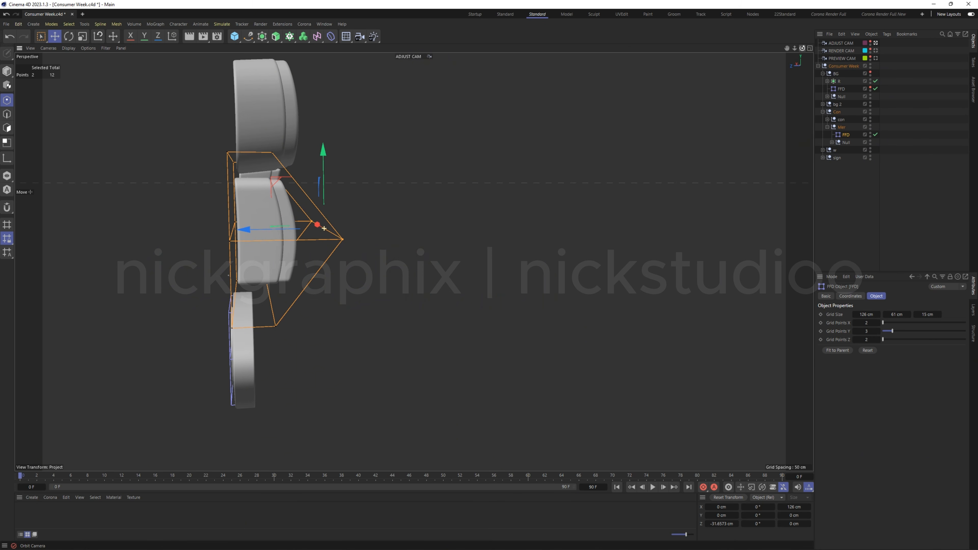
pyautogui.click(41, 36)
pyautogui.moveTo(185, 117); pyautogui.dragTo(253, 378)
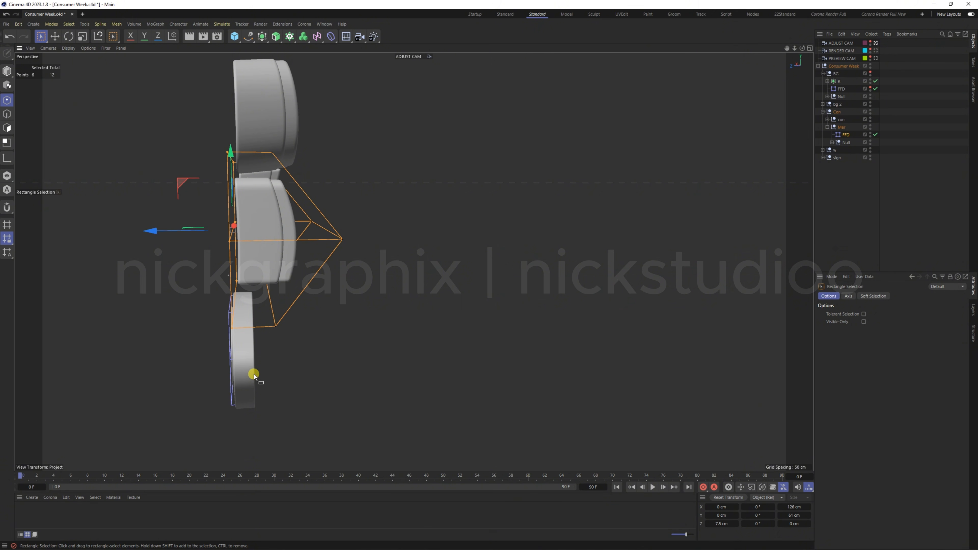
pyautogui.moveTo(801, 48); pyautogui.dragTo(808, 49)
pyautogui.keyDown('alt'); pyautogui.moveTo(725, 173); pyautogui.dragTo(471, 154); pyautogui.keyUp('alt')
pyautogui.scroll(-2, 725, 173)
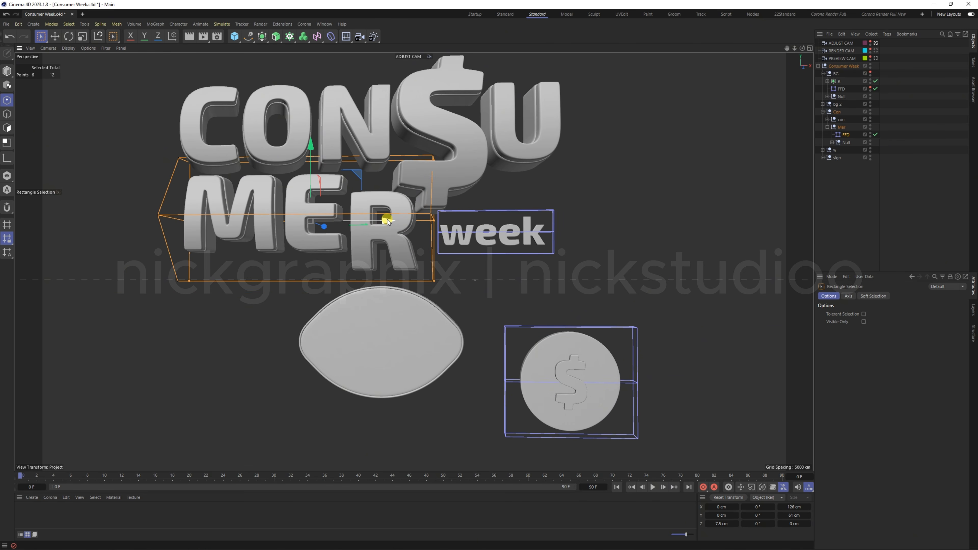
pyautogui.moveTo(388, 220); pyautogui.dragTo(373, 222)
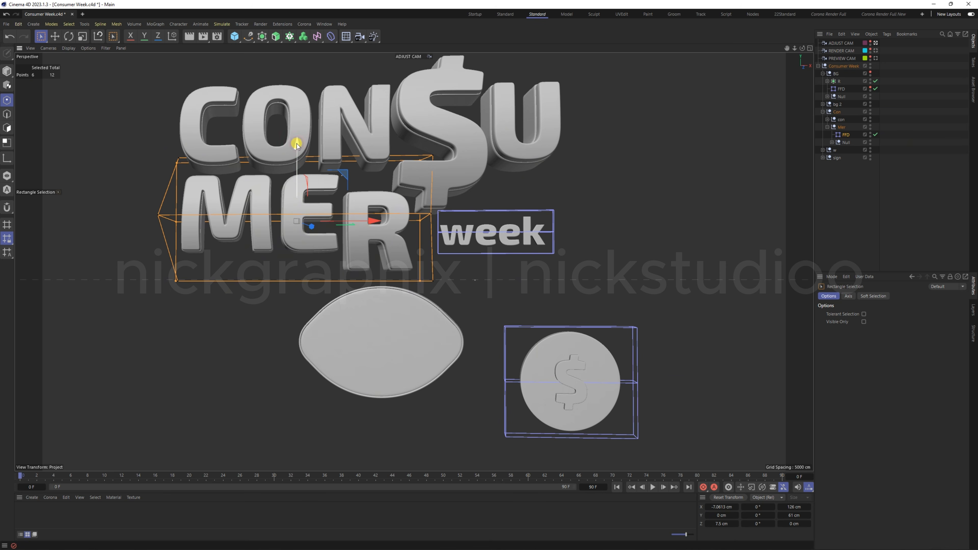
pyautogui.moveTo(296, 145); pyautogui.dragTo(298, 150)
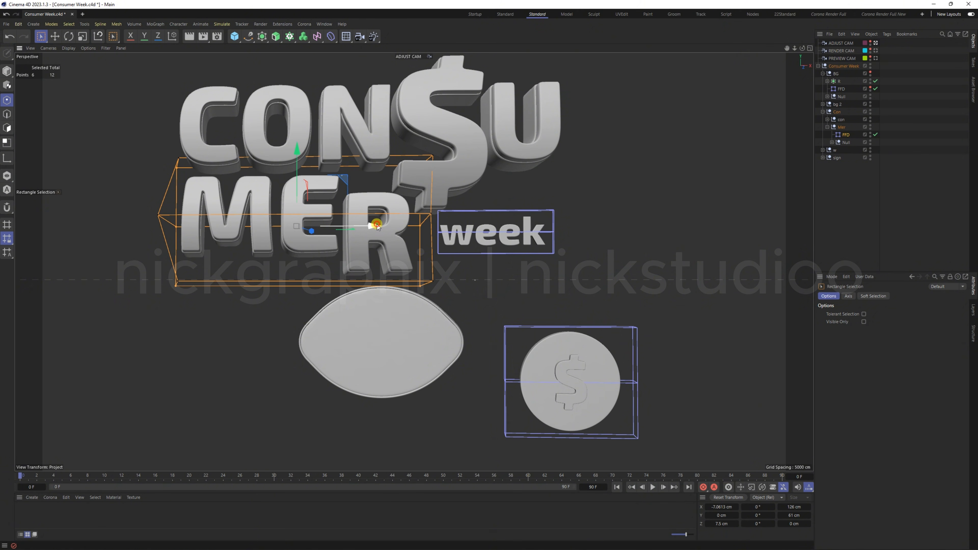
pyautogui.moveTo(376, 227); pyautogui.dragTo(374, 224)
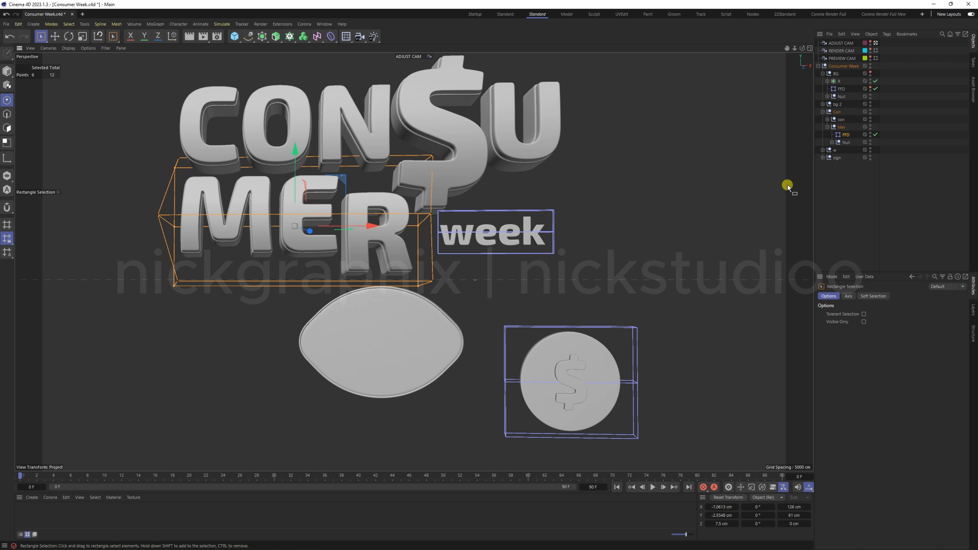
# - Hide the Mer FFD cage in the viewport, collapse the Mer and Con groups, and clear the object selection
pyautogui.click(871, 133)
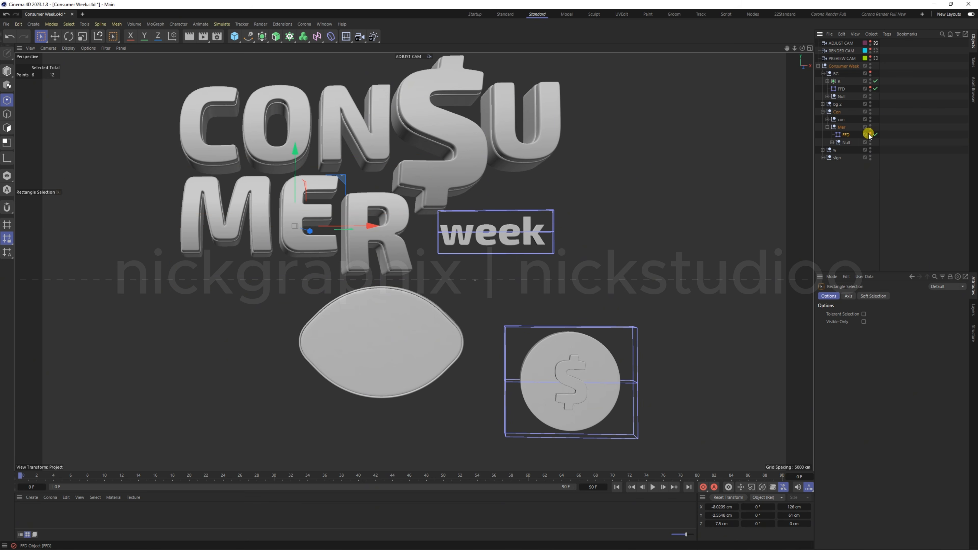
pyautogui.click(827, 127)
pyautogui.click(823, 113)
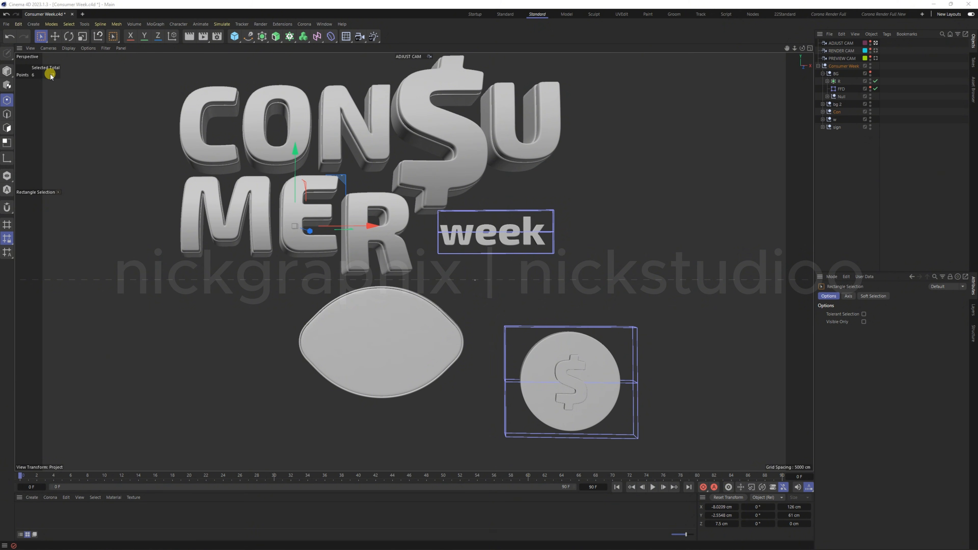
pyautogui.click(55, 36)
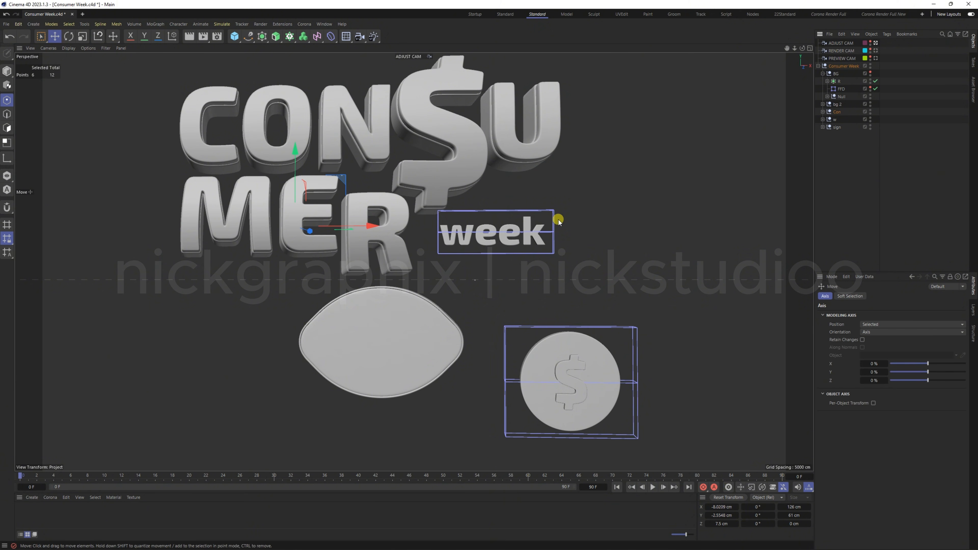
pyautogui.click(832, 175)
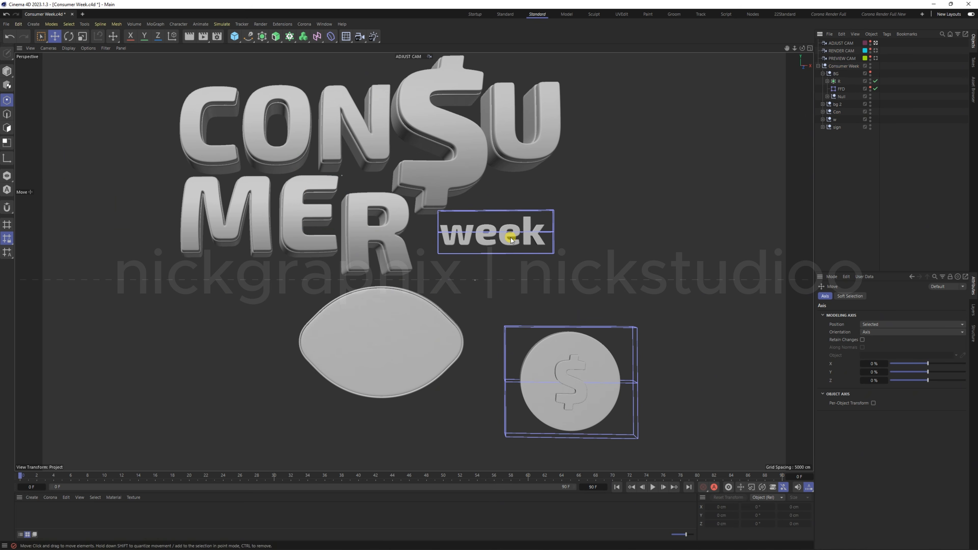
# - Select the FFD of the week lettering in the w group and shift the whole cage to about -0.9 cm in X
pyautogui.click(822, 119)
pyautogui.click(848, 135)
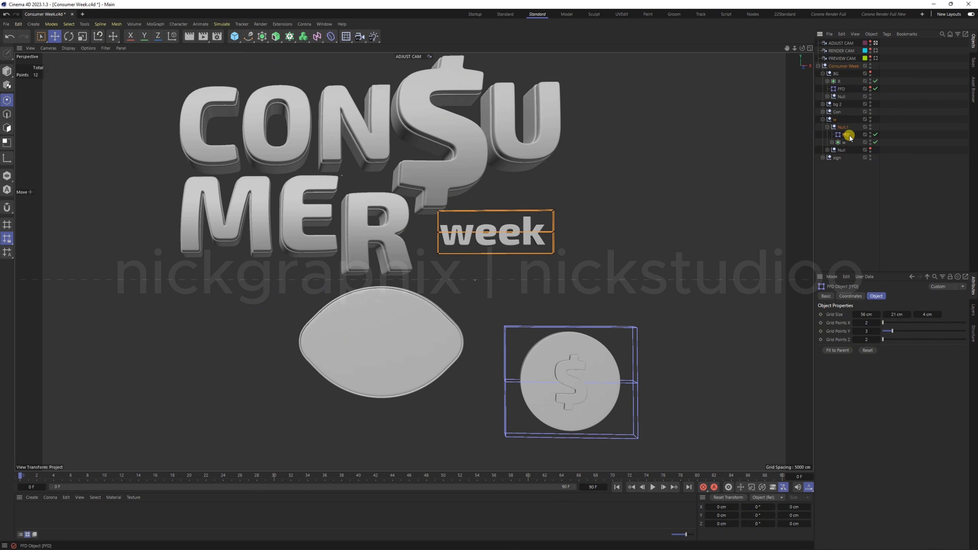
pyautogui.scroll(2, 562, 233)
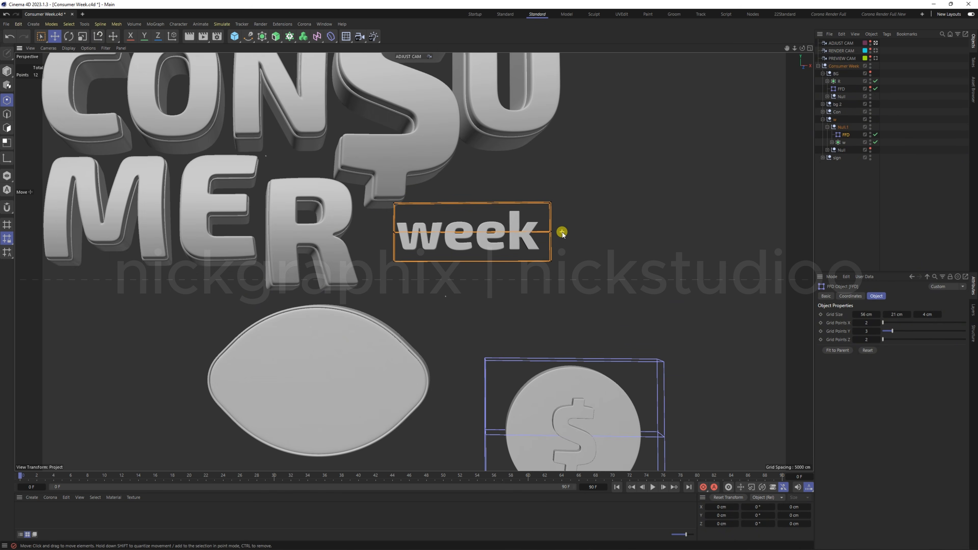
pyautogui.scroll(2, 554, 231)
pyautogui.scroll(-1, 564, 232)
pyautogui.scroll(2, 373, 228)
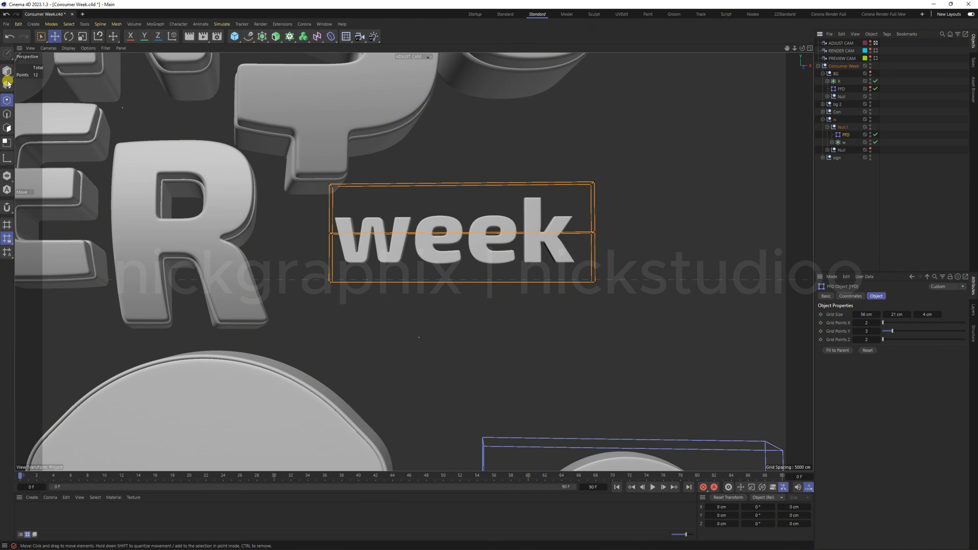
pyautogui.click(5, 70)
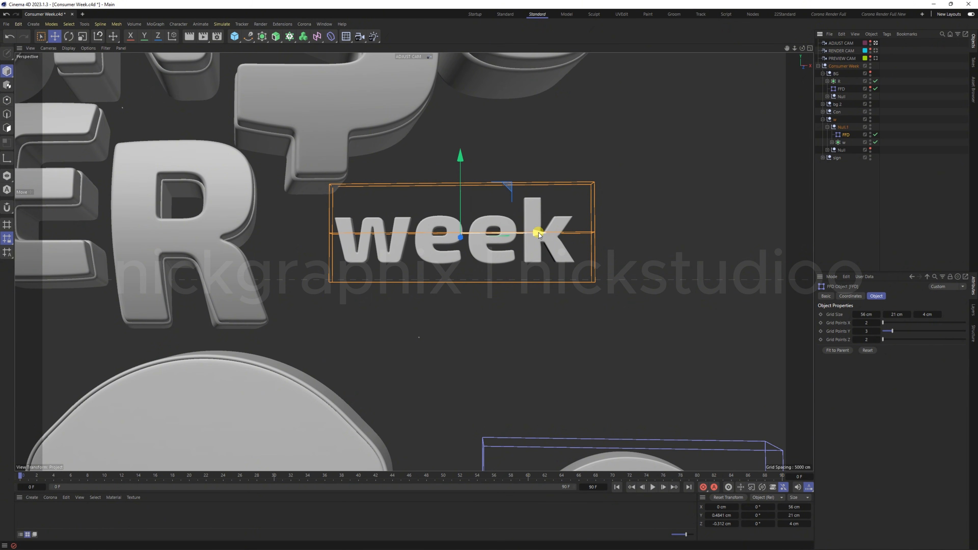
pyautogui.moveTo(536, 233); pyautogui.dragTo(534, 234)
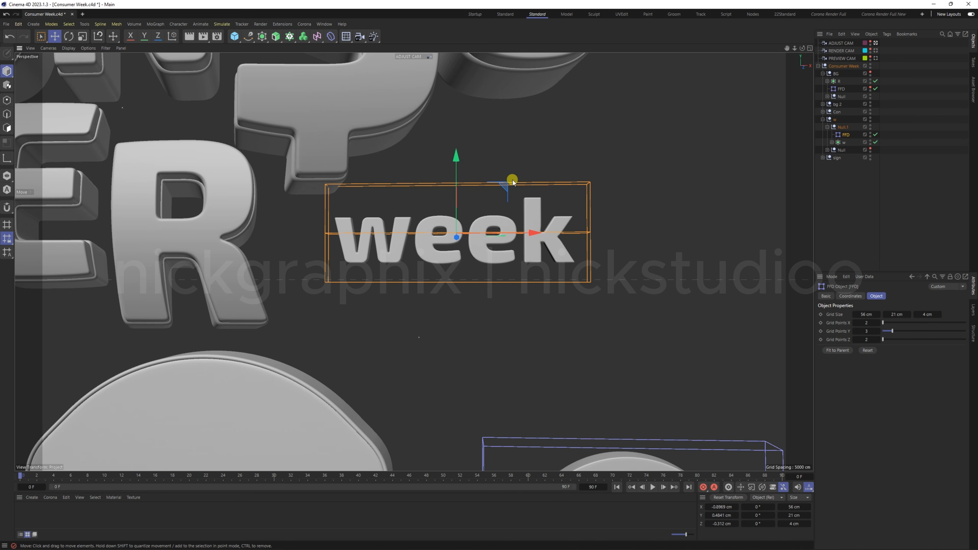
# - Bulge the week letters by selecting their FFD cage's two front middle points and moving them to about -11.5 cm in Z
pyautogui.click(7, 101)
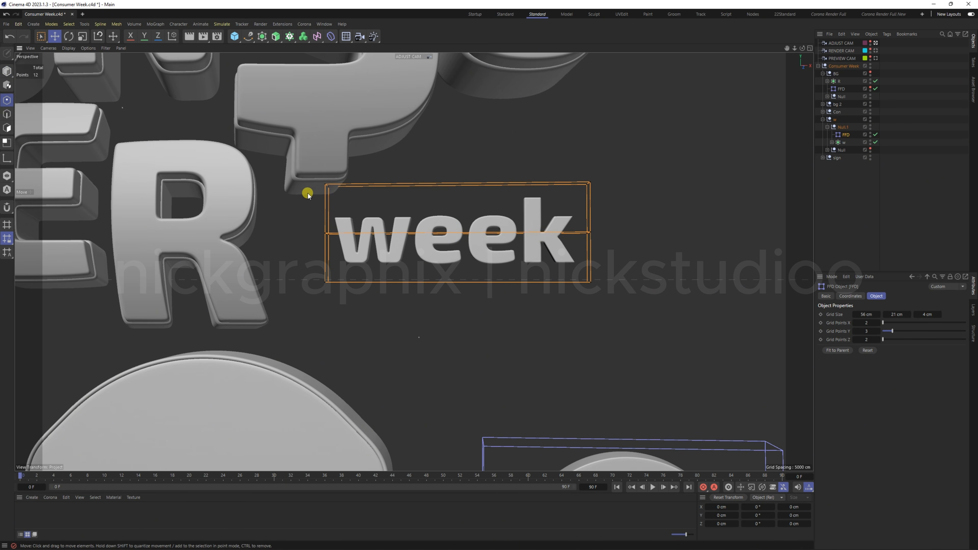
pyautogui.click(325, 233)
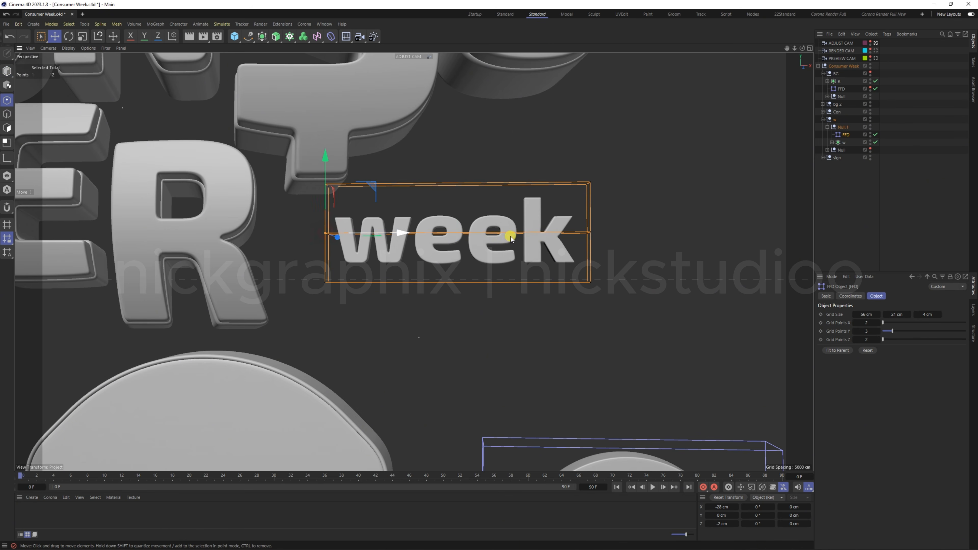
pyautogui.keyDown('shift'); pyautogui.click(590, 233); pyautogui.keyUp('shift')
pyautogui.moveTo(802, 49); pyautogui.dragTo(735, 116)
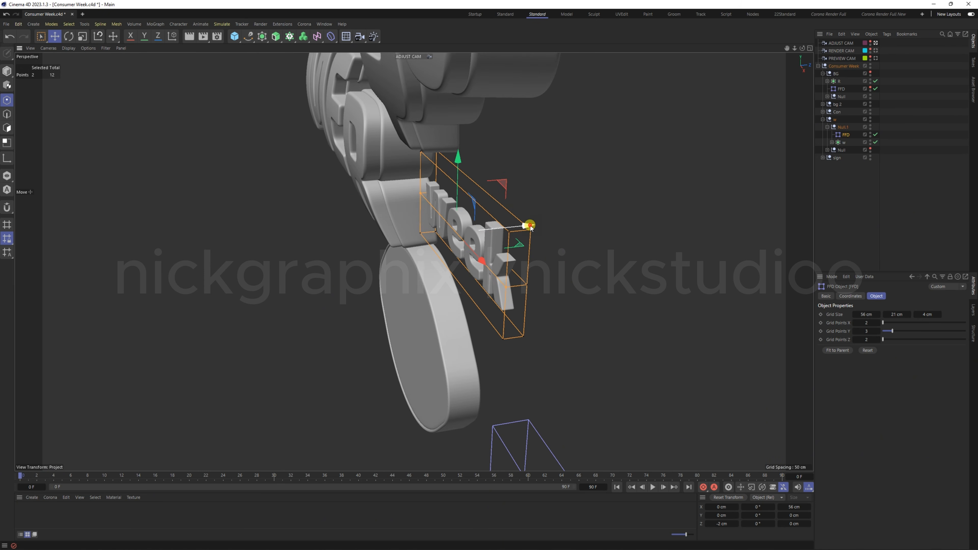
pyautogui.moveTo(530, 227); pyautogui.dragTo(489, 235)
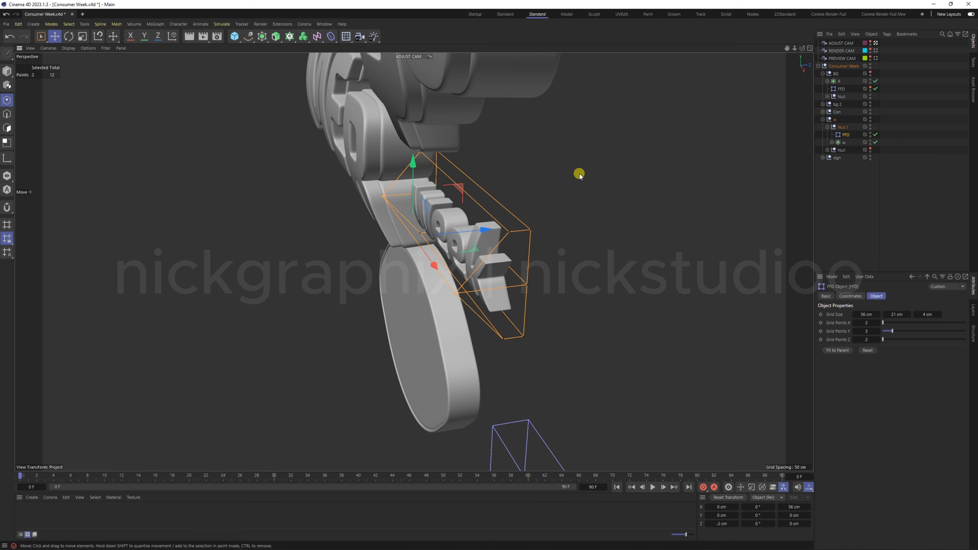
# - Rectangle-select the week FFD cage's six back points and shift them to about -1.2 cm in X and -1.7 cm in Y
pyautogui.moveTo(802, 48)
pyautogui.mouseDown()
pyautogui.moveTo(903, 39)
pyautogui.moveTo(799, 49)
pyautogui.mouseUp()
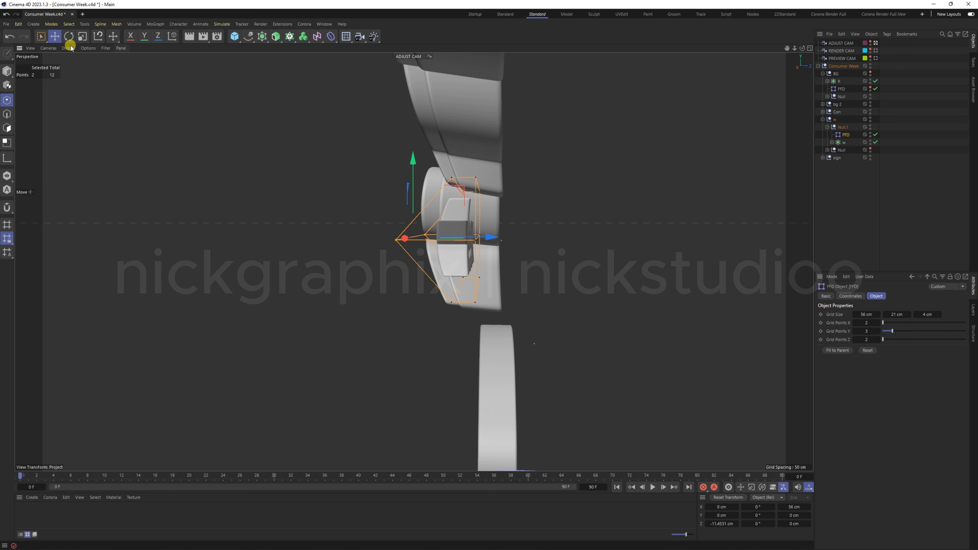
pyautogui.click(41, 36)
pyautogui.moveTo(538, 166); pyautogui.dragTo(470, 317)
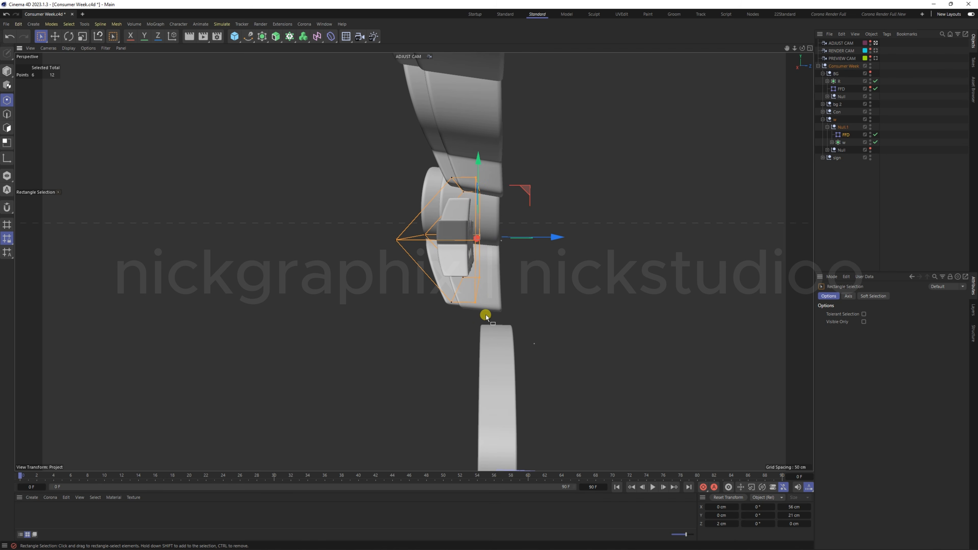
pyautogui.moveTo(801, 48); pyautogui.dragTo(928, 40)
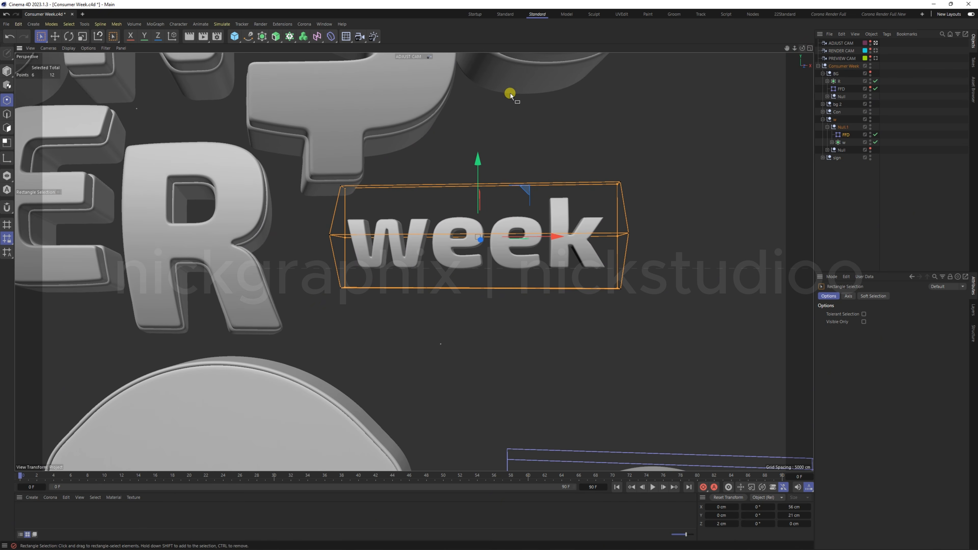
pyautogui.moveTo(482, 159); pyautogui.dragTo(483, 167)
pyautogui.moveTo(559, 245); pyautogui.dragTo(553, 246)
pyautogui.scroll(-3, 630, 211)
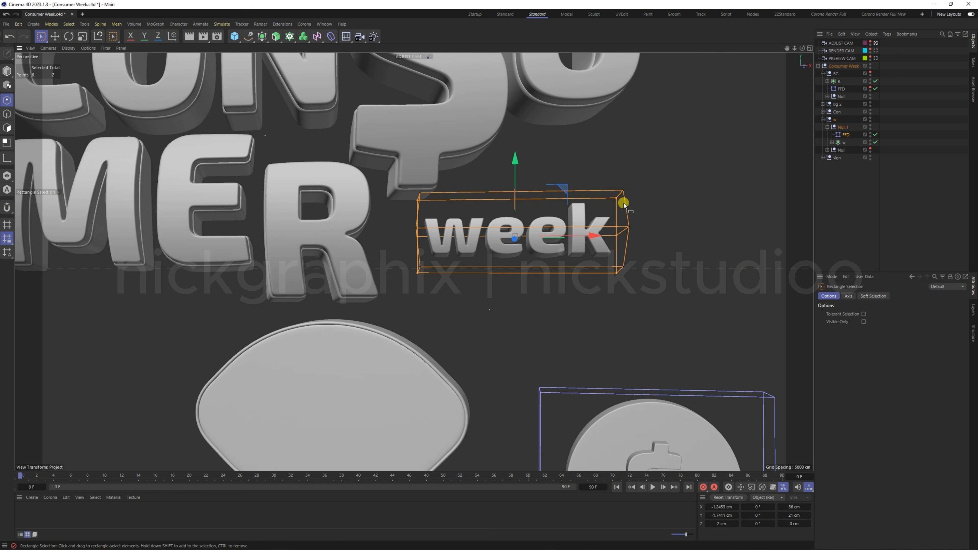
# - Hide the week lettering's FFD cage in the viewport and collapse its Null.1 group
pyautogui.click(870, 134)
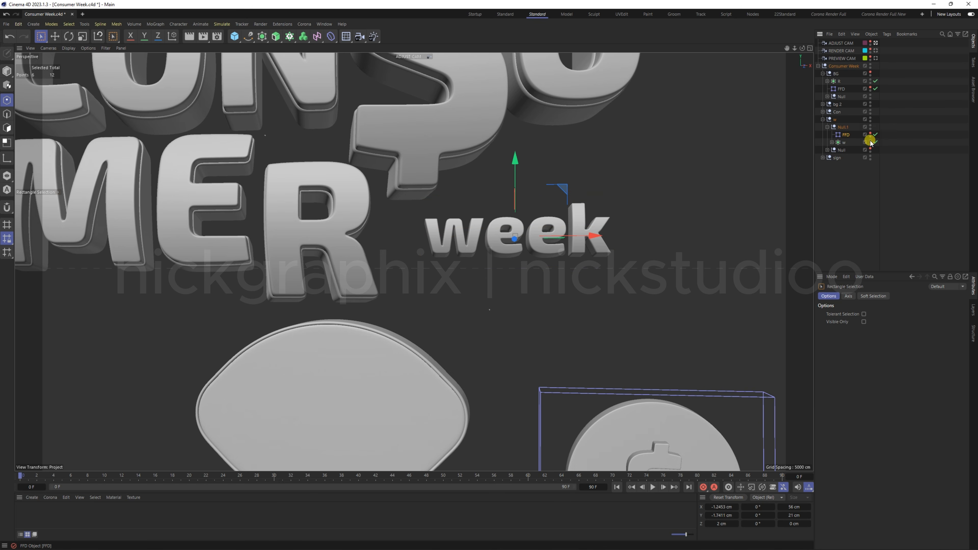
pyautogui.click(827, 127)
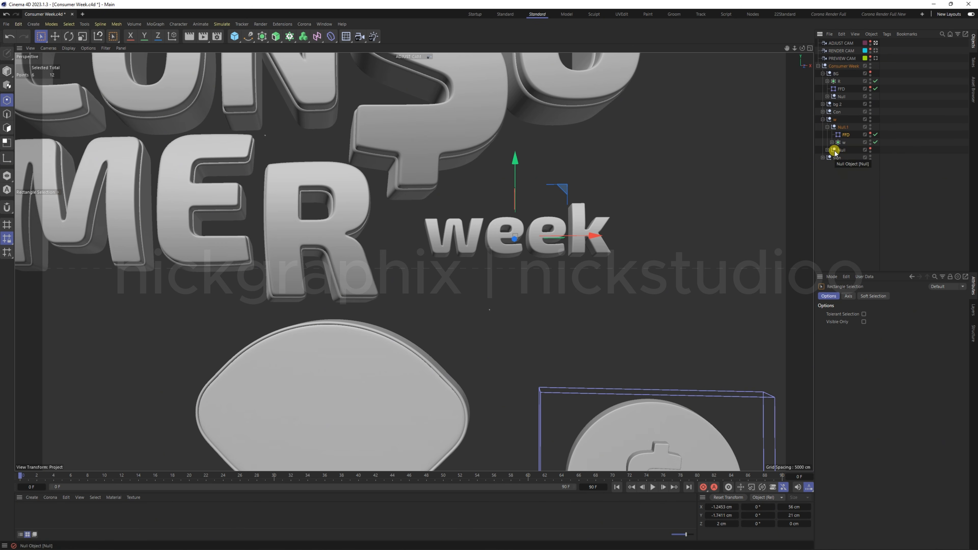
pyautogui.click(827, 127)
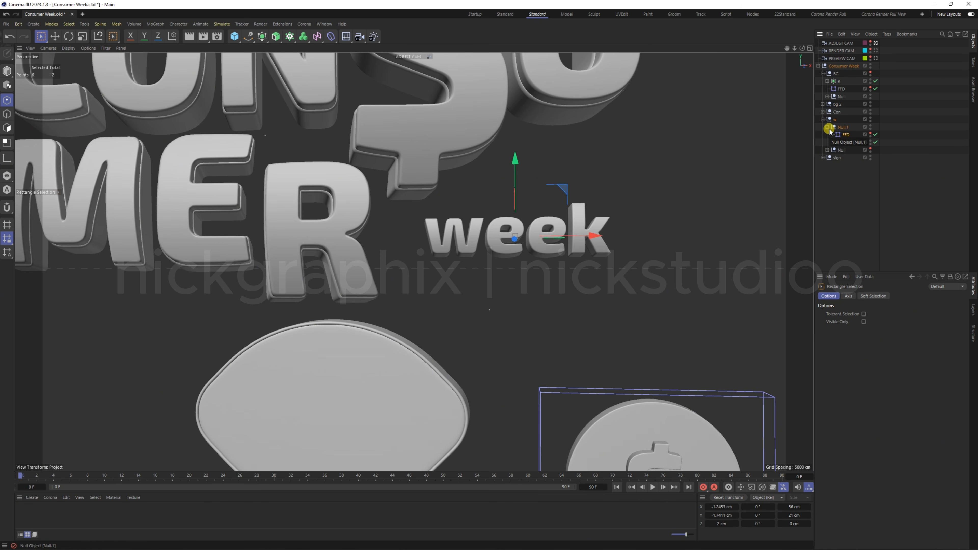
# - Expand the Null group in w, make its rounded backing plate visible, and select the plate's FFD with the Move tool active
pyautogui.click(838, 135)
pyautogui.click(826, 134)
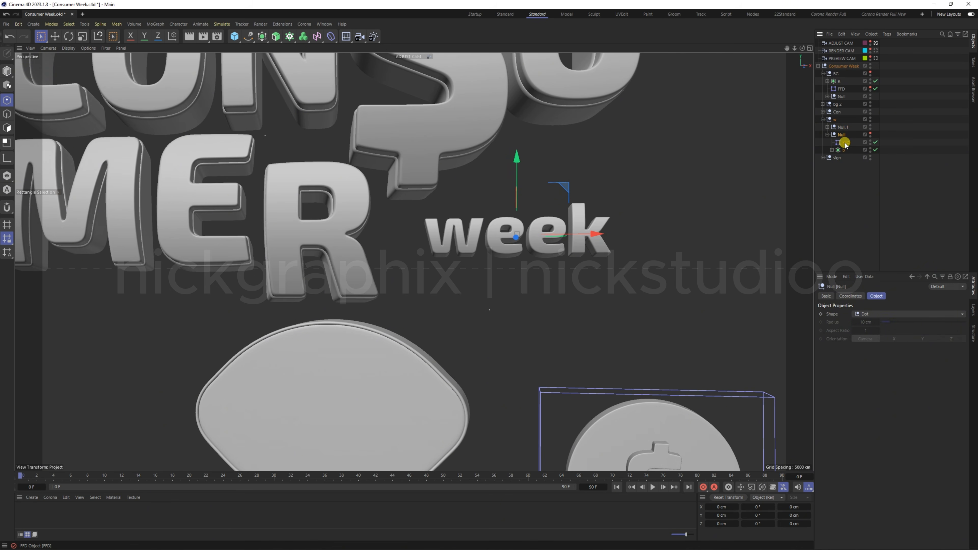
pyautogui.click(870, 132)
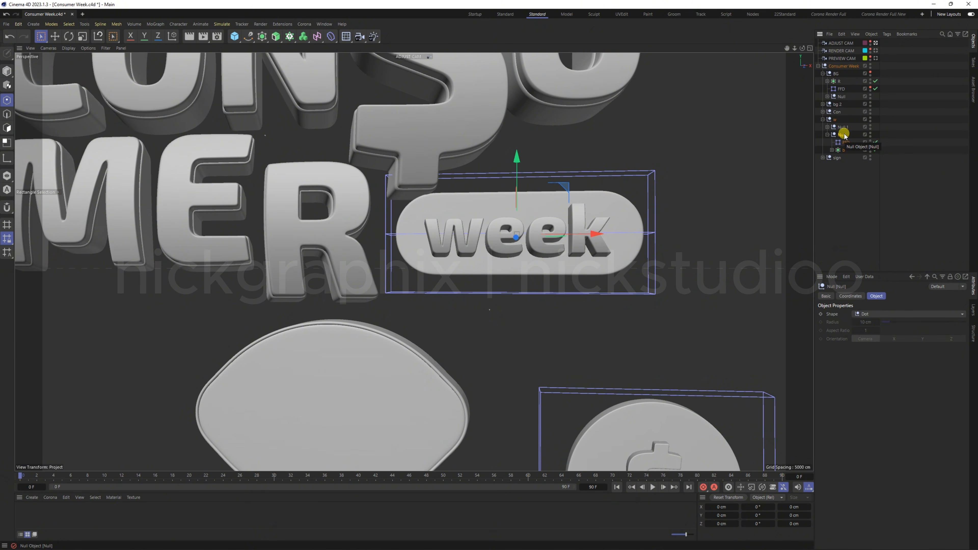
pyautogui.click(846, 142)
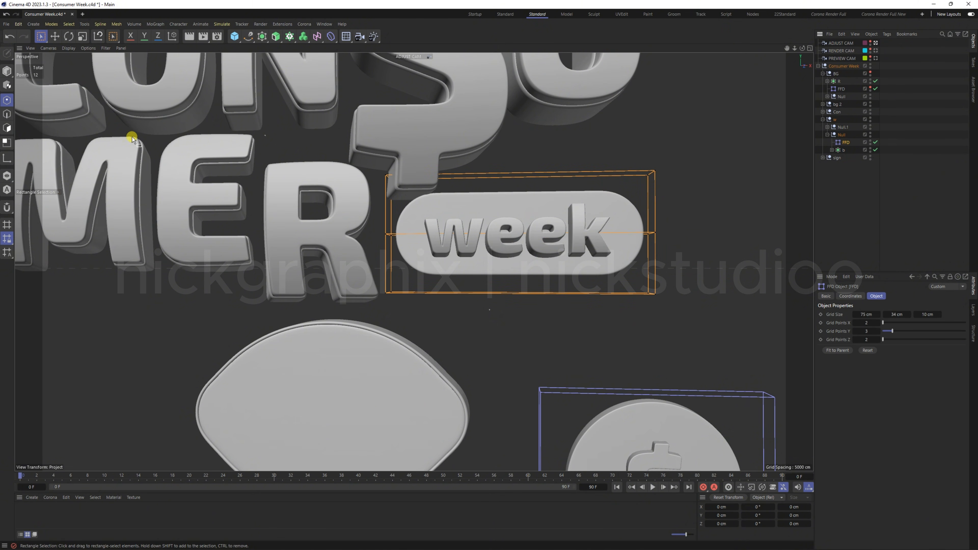
pyautogui.click(55, 37)
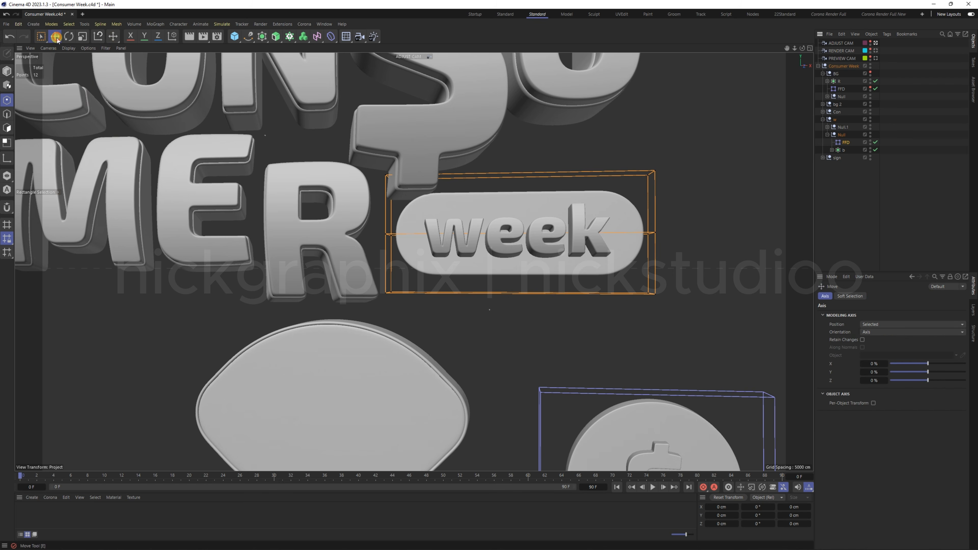
# - Select the two front middle points of the rounded plate's FFD cage and move them to about 3 cm in Z
pyautogui.click(655, 233)
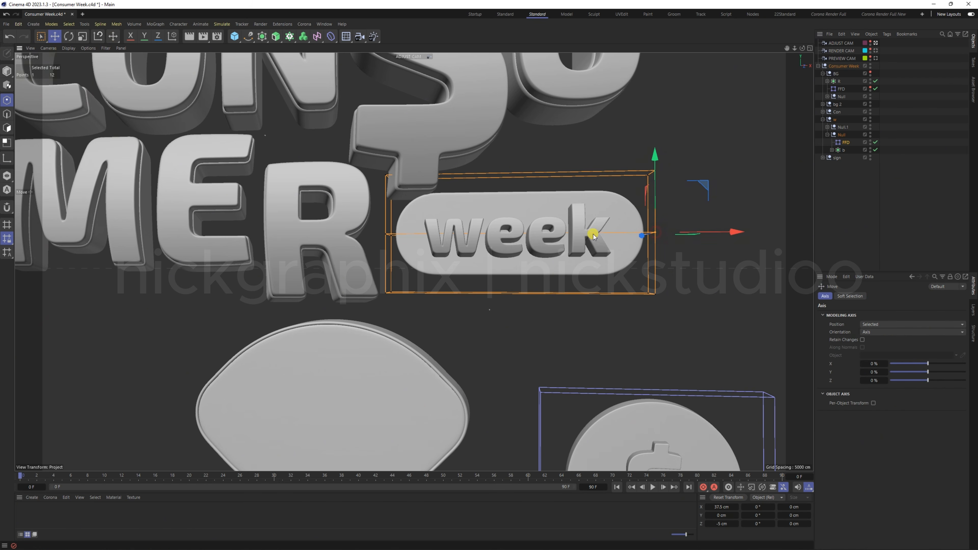
pyautogui.keyDown('shift'); pyautogui.click(386, 233); pyautogui.keyUp('shift')
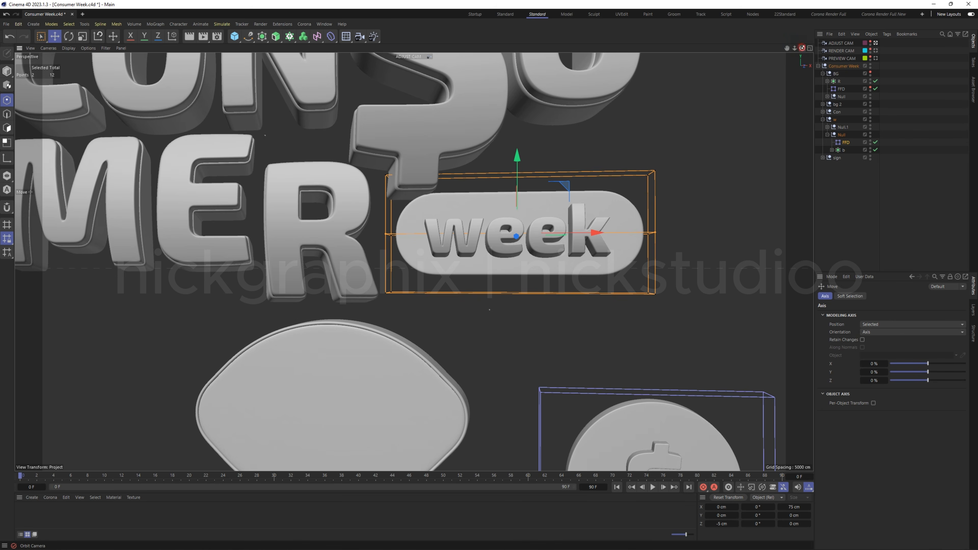
pyautogui.moveTo(800, 56); pyautogui.dragTo(624, 240)
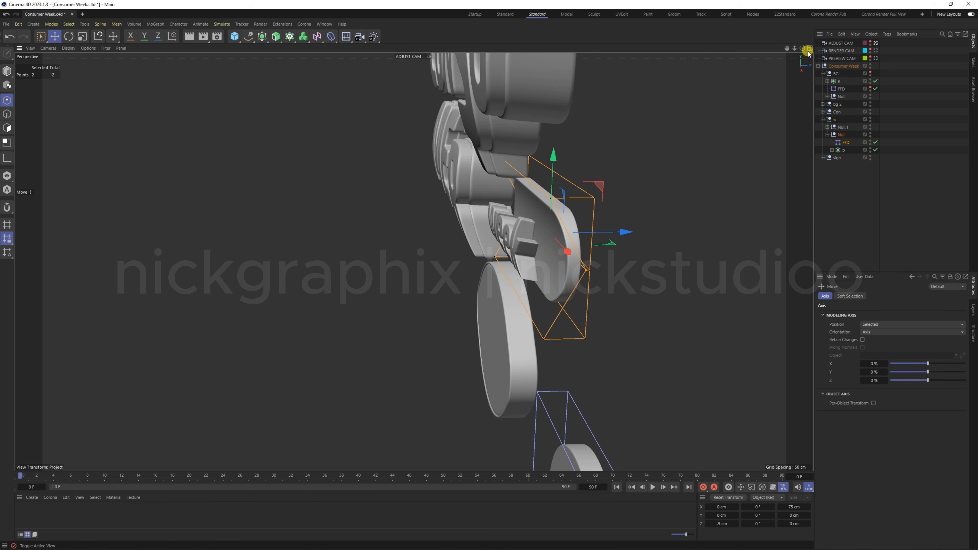
pyautogui.click(794, 63)
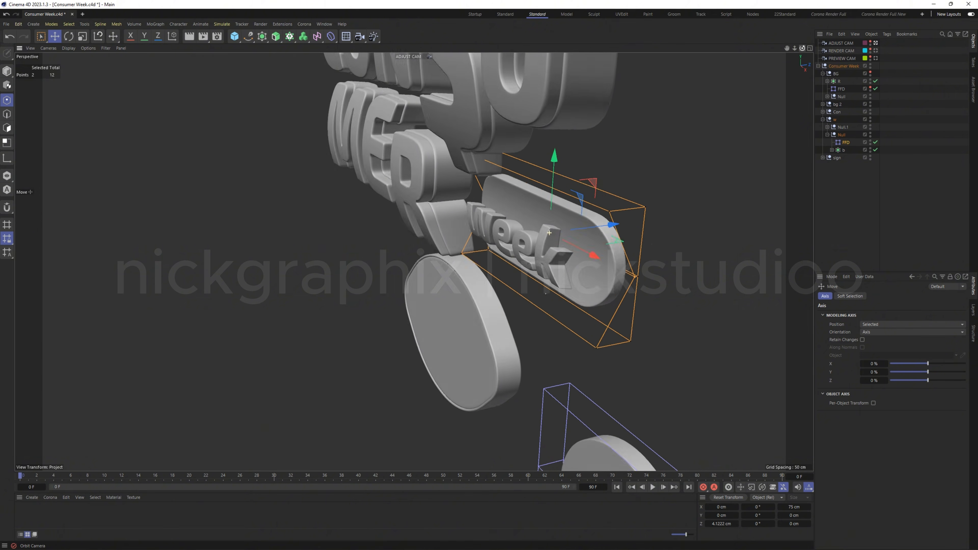
pyautogui.moveTo(549, 233)
pyautogui.keyDown('alt'); pyautogui.mouseDown()
pyautogui.moveTo(534, 243)
pyautogui.moveTo(416, 233)
pyautogui.moveTo(554, 235)
pyautogui.moveTo(546, 240)
pyautogui.mouseUp(); pyautogui.keyUp('alt')
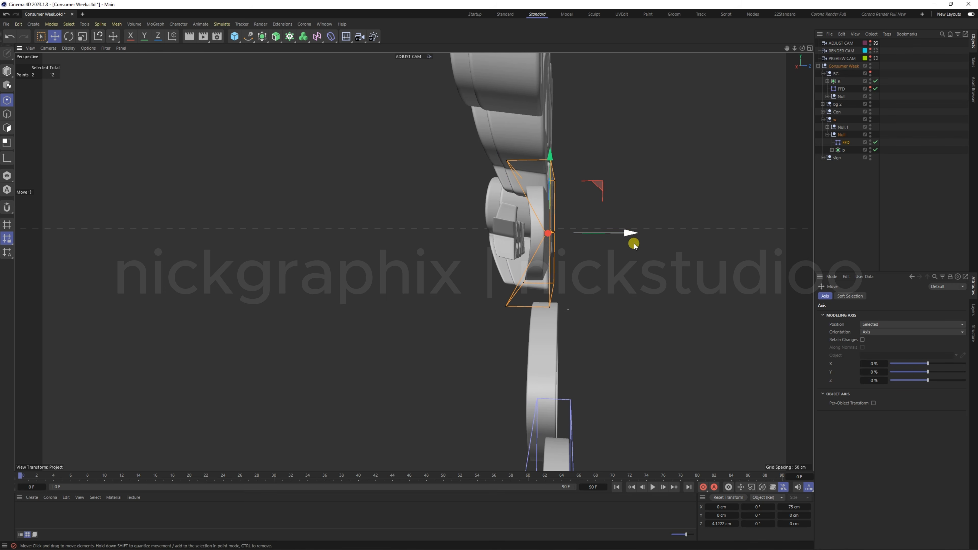
pyautogui.moveTo(629, 232); pyautogui.dragTo(624, 233)
pyautogui.keyDown('alt'); pyautogui.moveTo(545, 233); pyautogui.dragTo(545, 233); pyautogui.keyUp('alt')
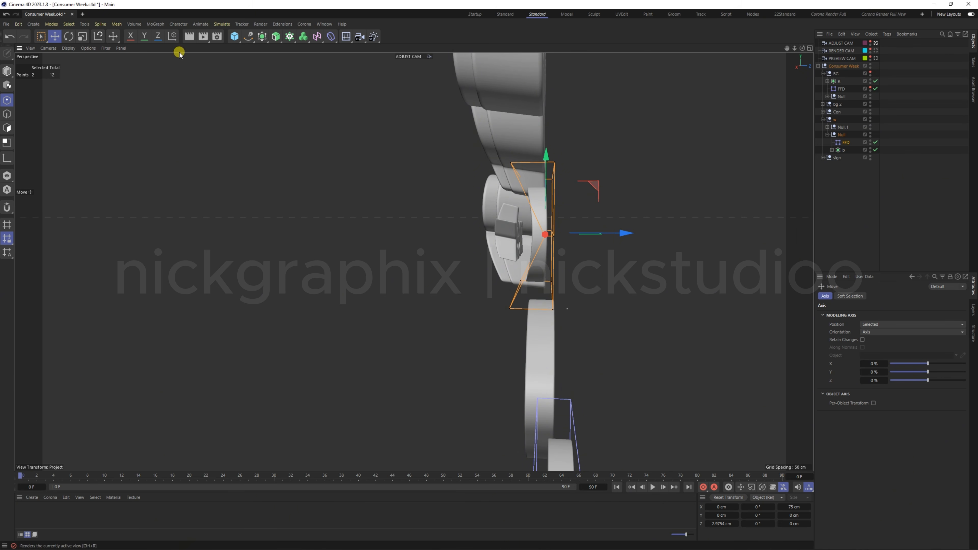
# - Rectangle-select the plate FFD cage's six back points and shift them to about -2.4 cm in X and -3.5 cm in Y
pyautogui.click(41, 37)
pyautogui.moveTo(631, 136); pyautogui.dragTo(549, 319)
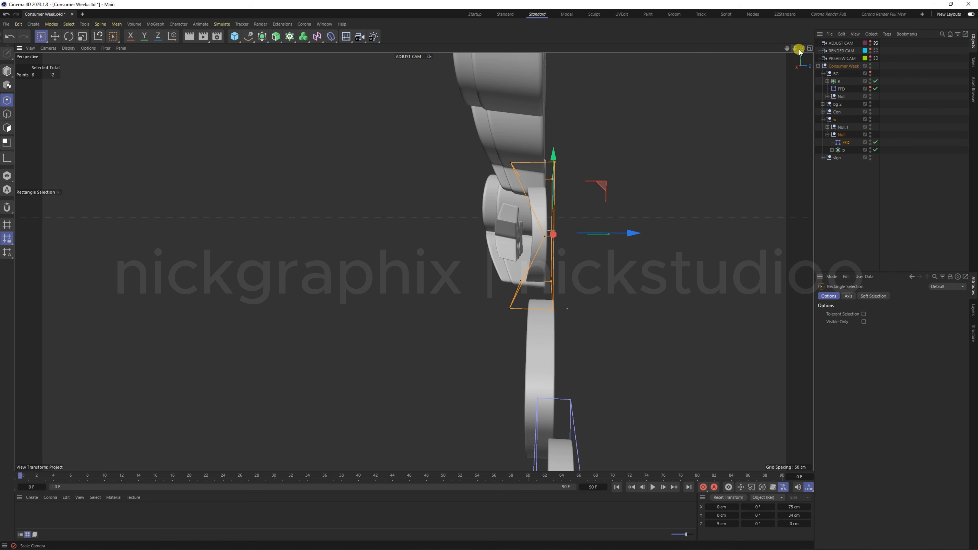
pyautogui.moveTo(802, 48); pyautogui.dragTo(913, 52)
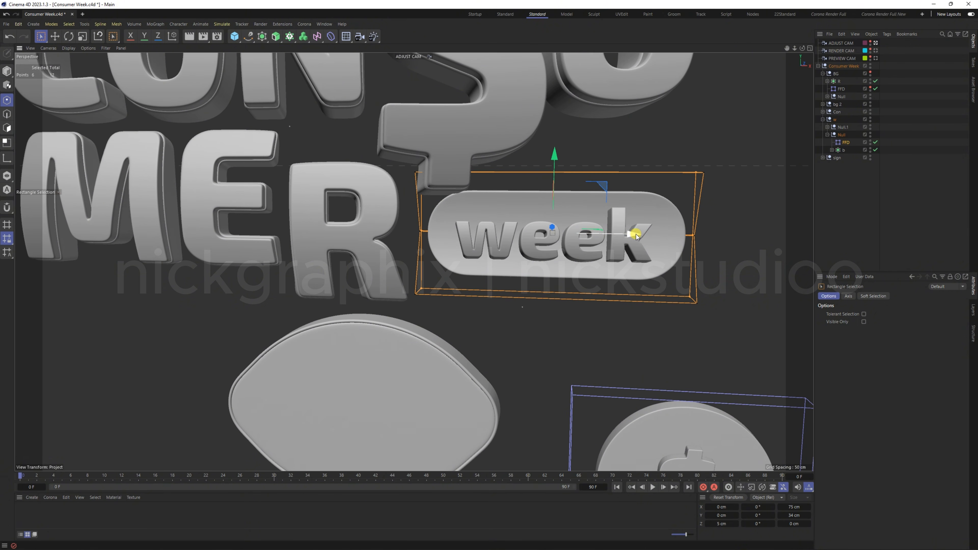
pyautogui.moveTo(635, 235); pyautogui.dragTo(622, 230)
pyautogui.moveTo(547, 151); pyautogui.dragTo(547, 164)
pyautogui.moveTo(631, 245); pyautogui.dragTo(627, 247)
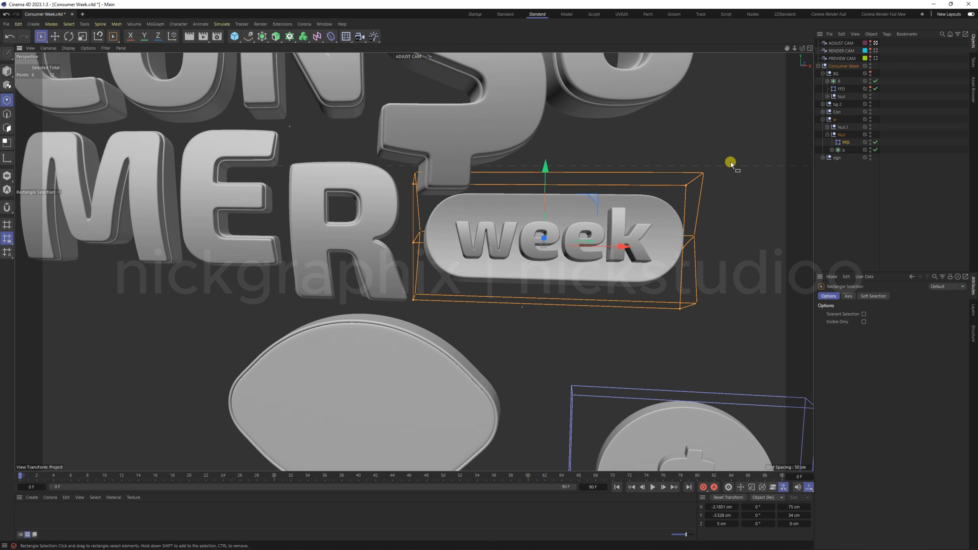
pyautogui.click(55, 36)
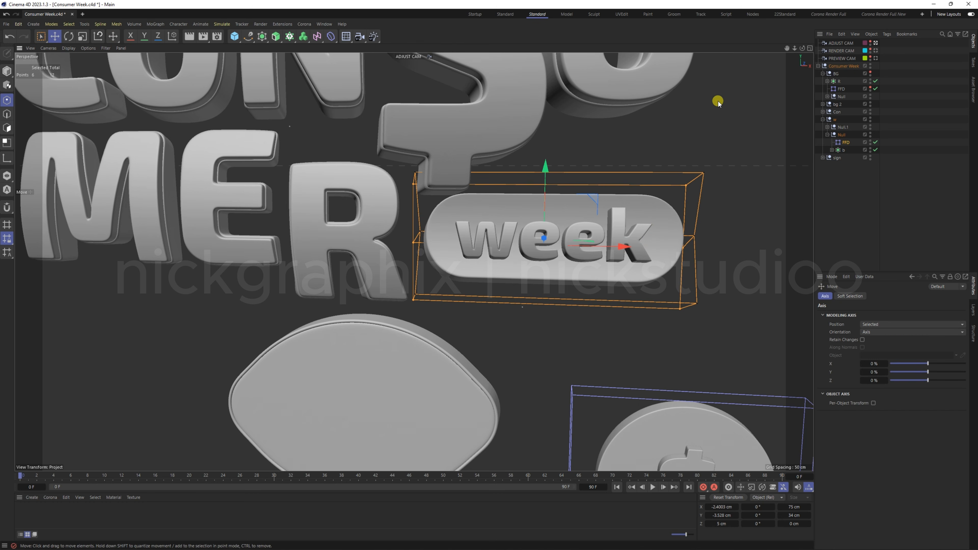
# - Hide the rounded plate's FFD cage in the viewport, then select and collapse its Null group
pyautogui.click(839, 134)
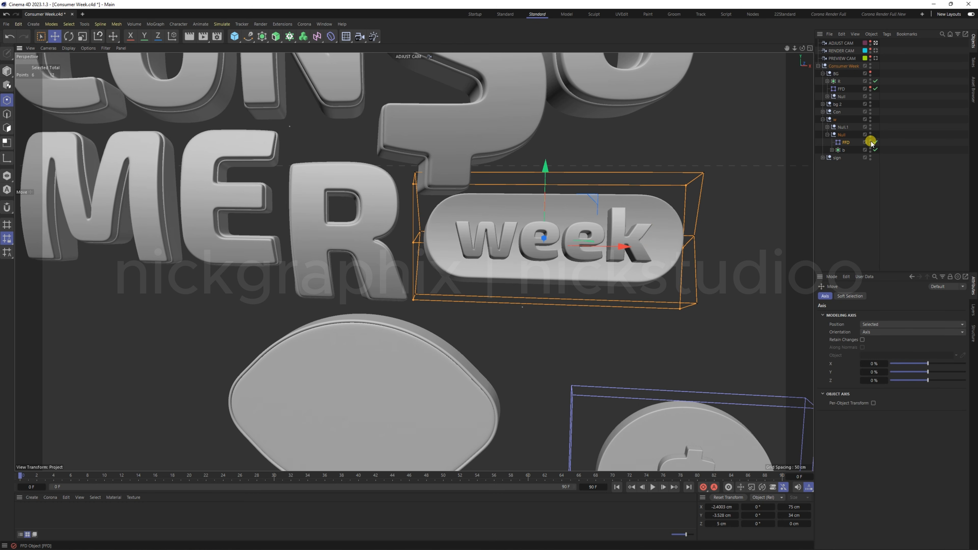
pyautogui.click(870, 141)
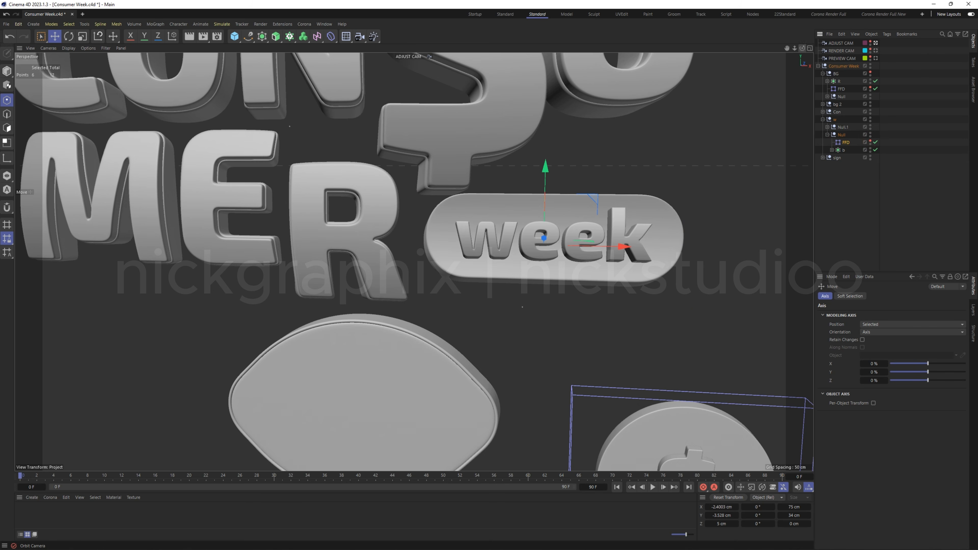
pyautogui.moveTo(801, 48); pyautogui.dragTo(682, 49)
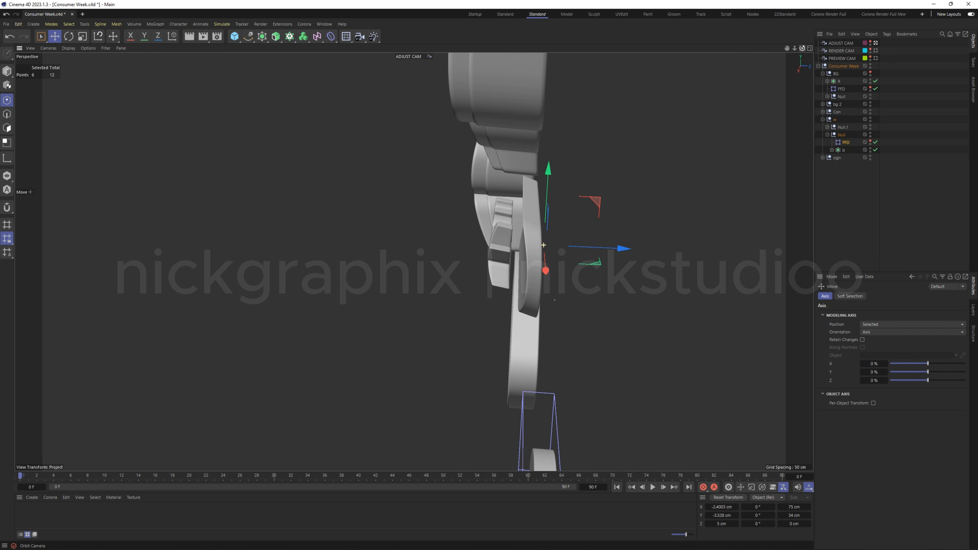
pyautogui.click(839, 135)
pyautogui.click(827, 135)
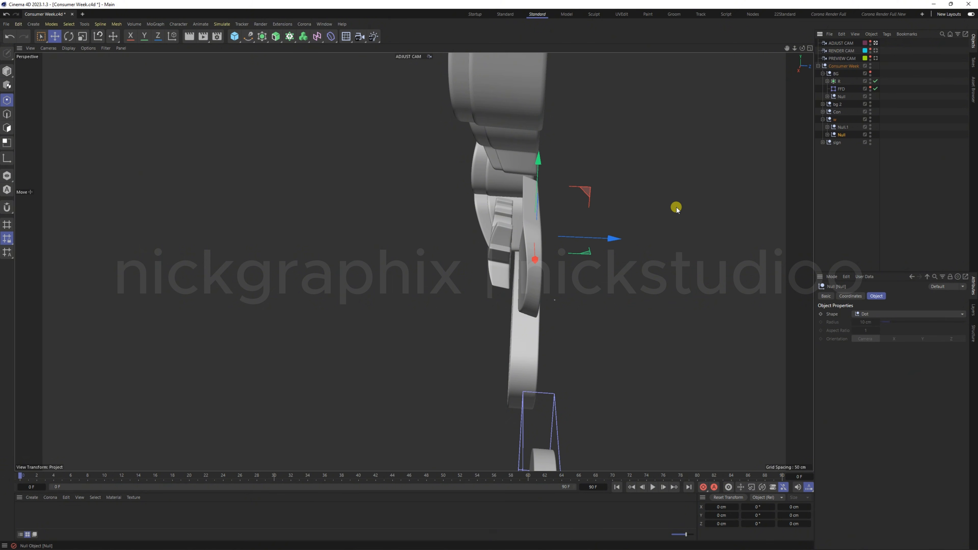
# - Move the plate's Null group forward in Z toward the week lettering and collapse the w group
pyautogui.moveTo(616, 240); pyautogui.dragTo(609, 238)
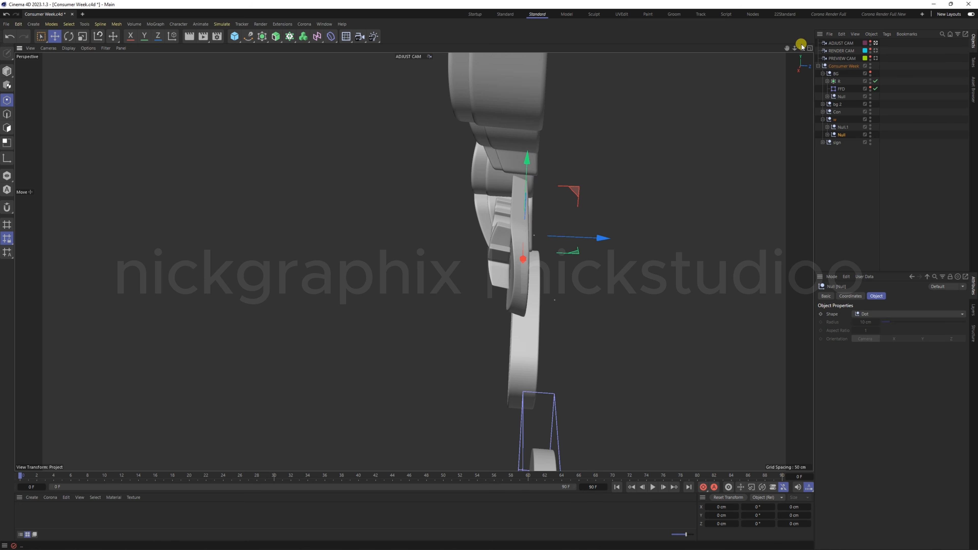
pyautogui.moveTo(802, 48); pyautogui.dragTo(924, 42)
pyautogui.scroll(-3, 651, 150)
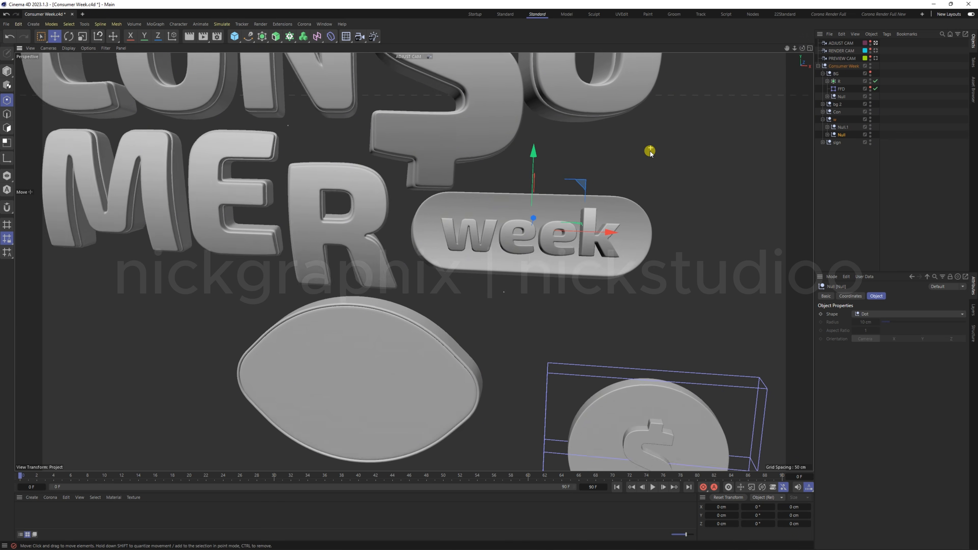
pyautogui.scroll(-2, 601, 231)
pyautogui.moveTo(802, 47)
pyautogui.mouseDown()
pyautogui.moveTo(820, 41)
pyautogui.moveTo(791, 44)
pyautogui.mouseUp()
pyautogui.scroll(-2, 387, 305)
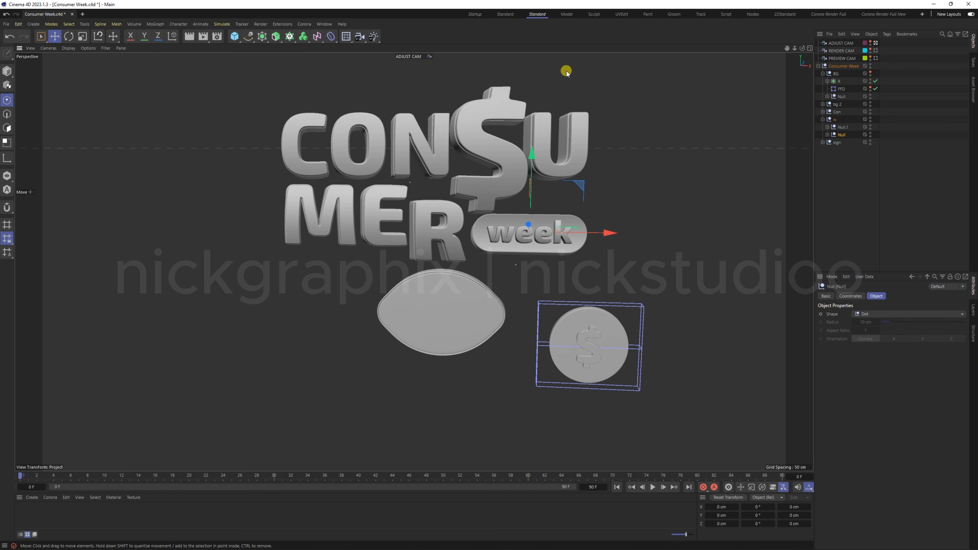
pyautogui.click(823, 119)
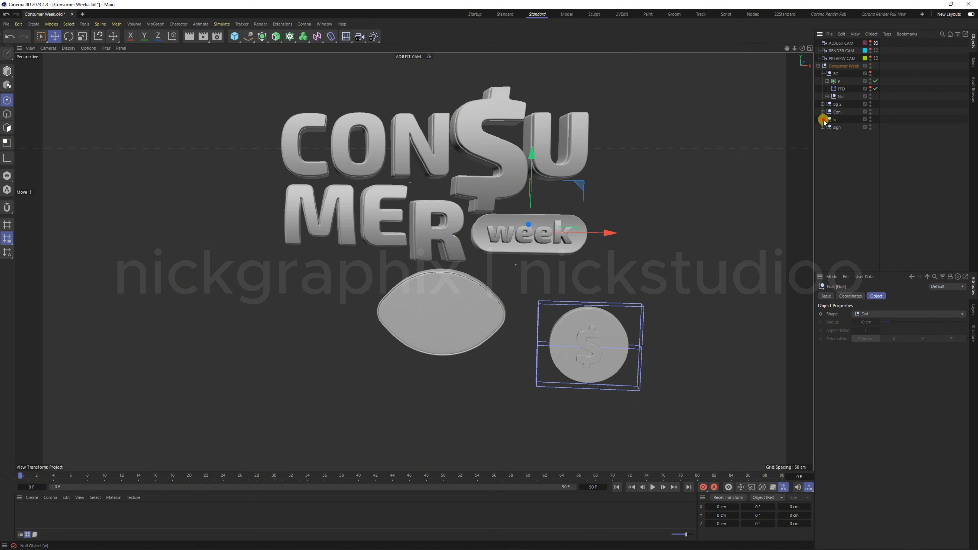
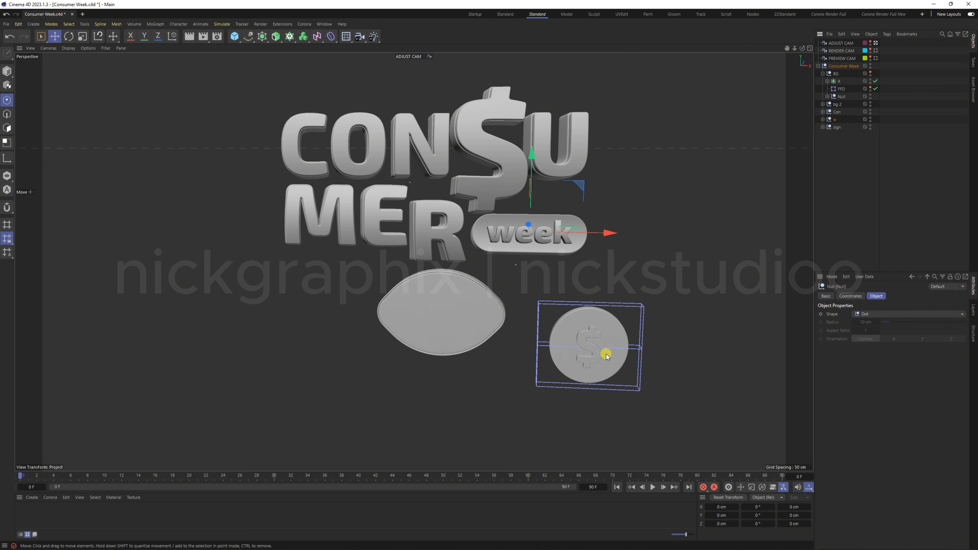
# - Expand the sign group, select its FFD, and move the cage's two front middle points to about -3.1 cm in Z
pyautogui.scroll(5, 623, 364)
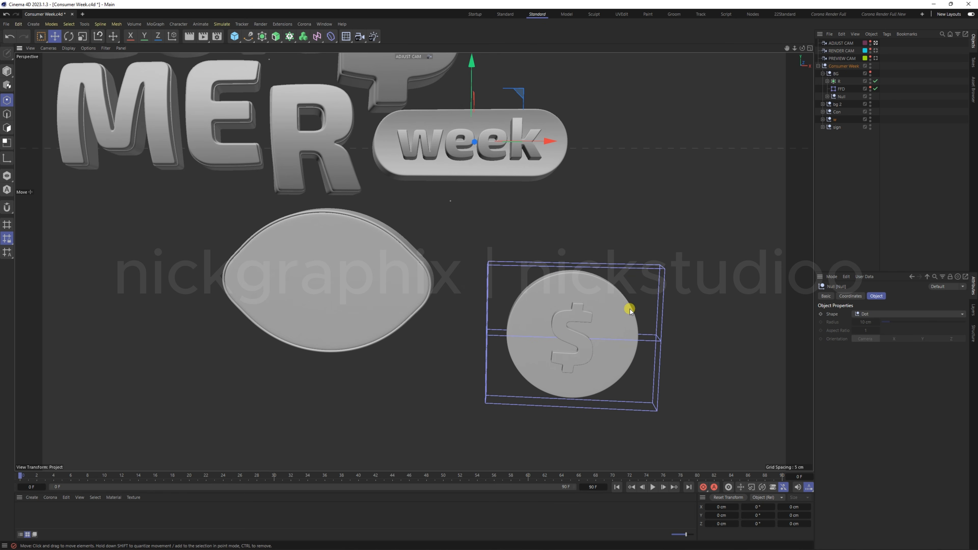
pyautogui.click(822, 127)
pyautogui.click(843, 135)
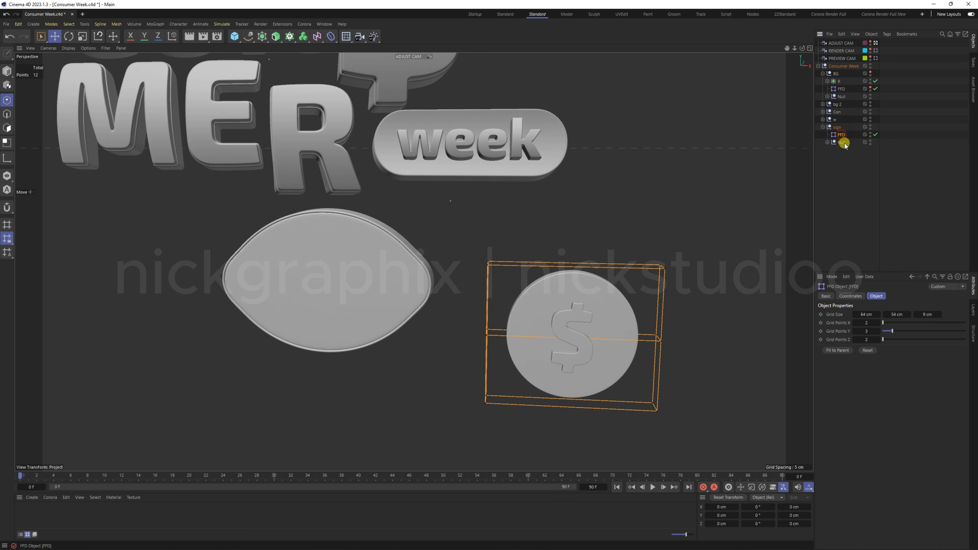
pyautogui.click(660, 340)
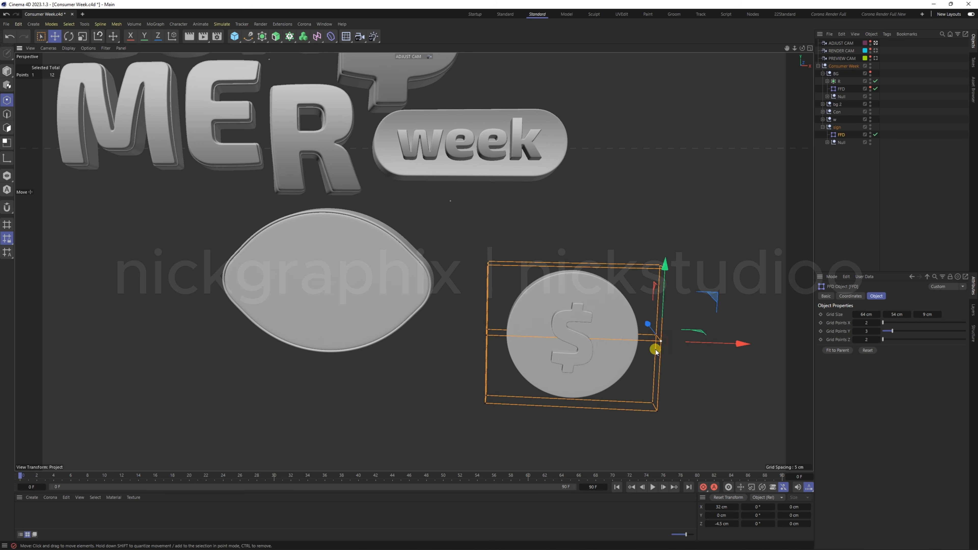
pyautogui.keyDown('shift'); pyautogui.click(485, 335); pyautogui.keyUp('shift')
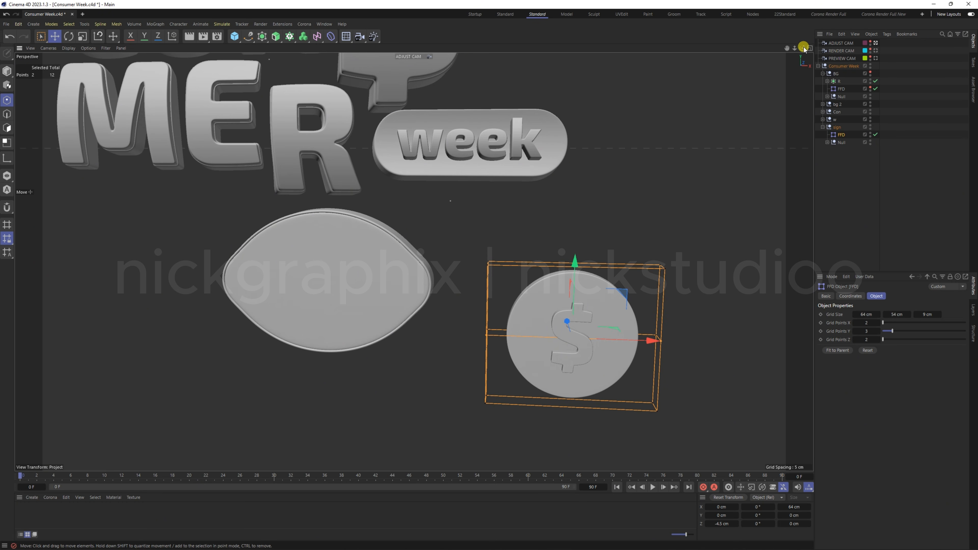
pyautogui.moveTo(803, 48); pyautogui.dragTo(802, 45)
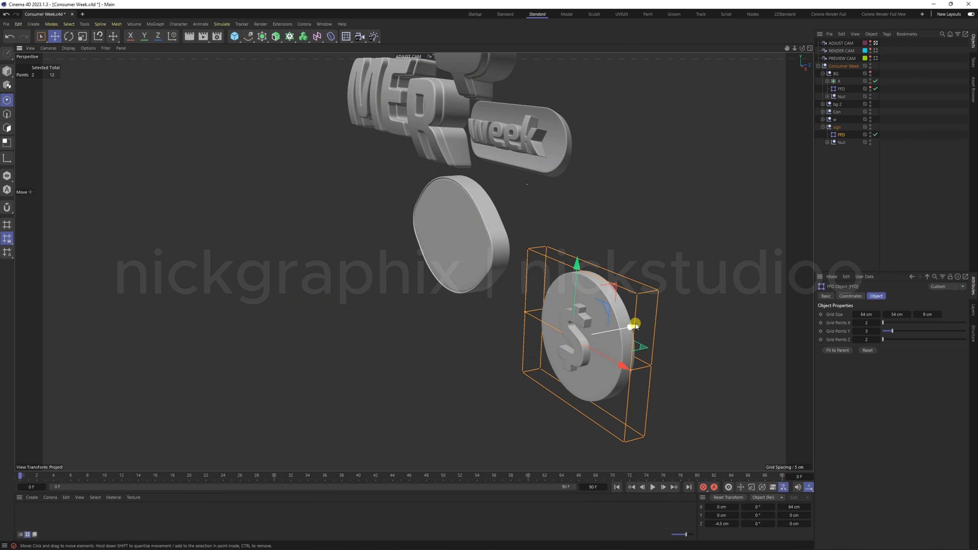
pyautogui.moveTo(635, 325)
pyautogui.mouseDown()
pyautogui.moveTo(617, 332)
pyautogui.moveTo(637, 328)
pyautogui.mouseUp()
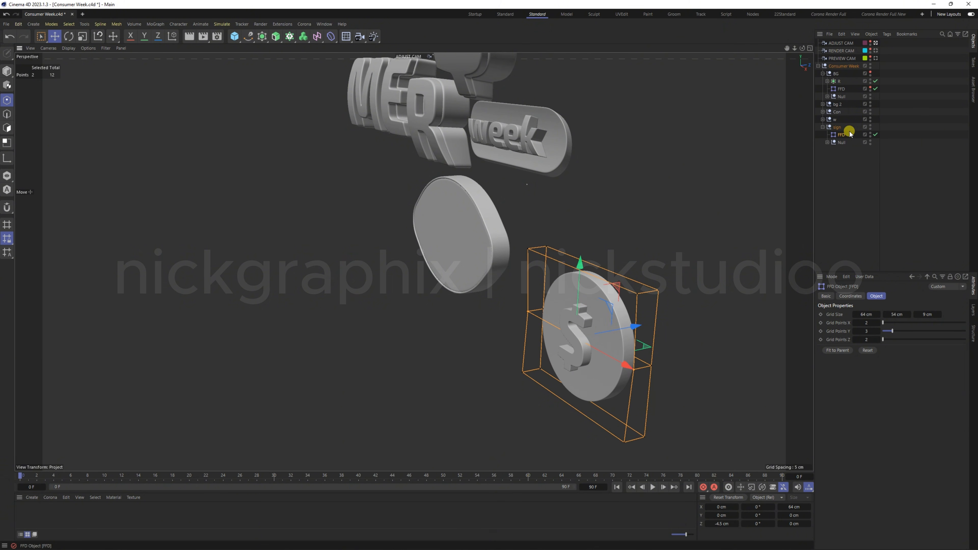
# - Expand sign's Null group, select the dollar symbol in Model mode, and move it back to about -1.9 cm in Z
pyautogui.click(832, 142)
pyautogui.click(827, 142)
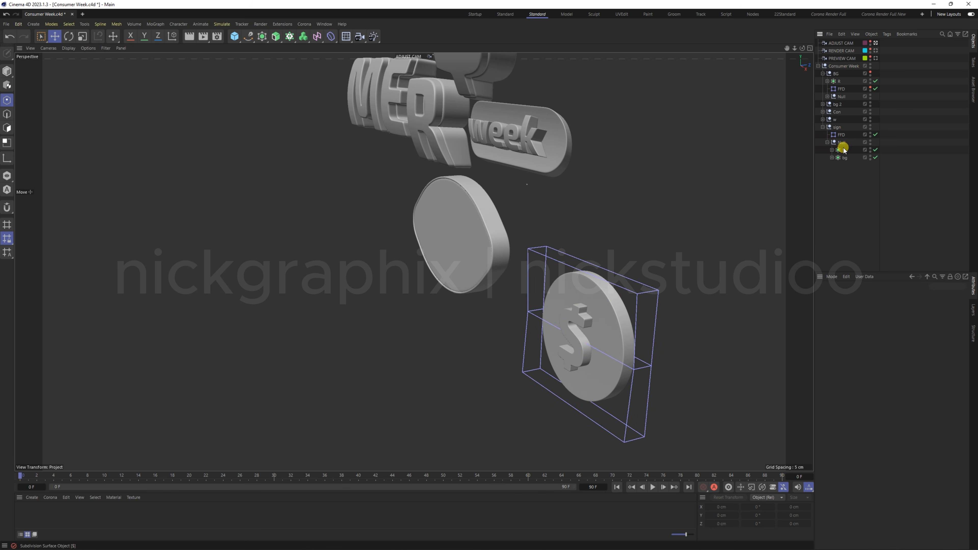
pyautogui.click(842, 149)
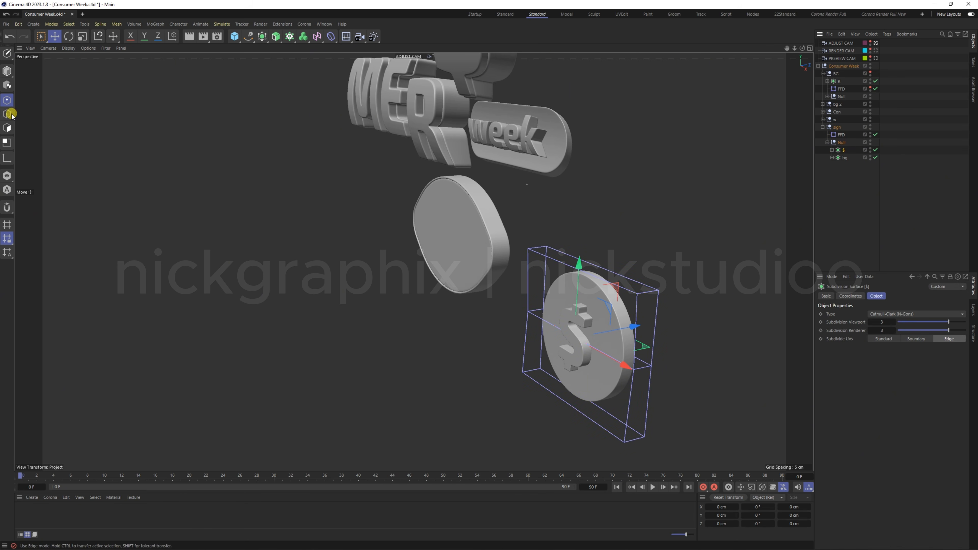
pyautogui.click(7, 70)
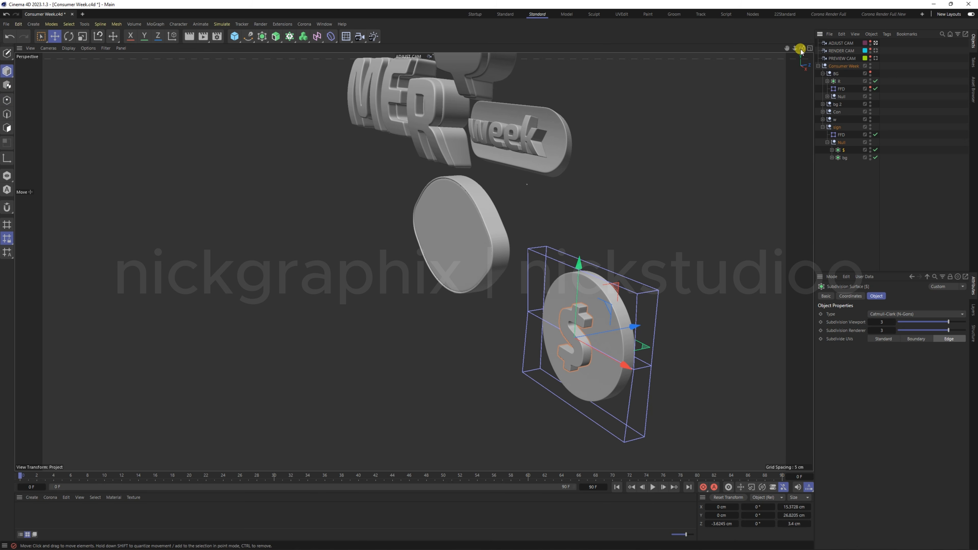
pyautogui.moveTo(800, 50); pyautogui.dragTo(761, 51)
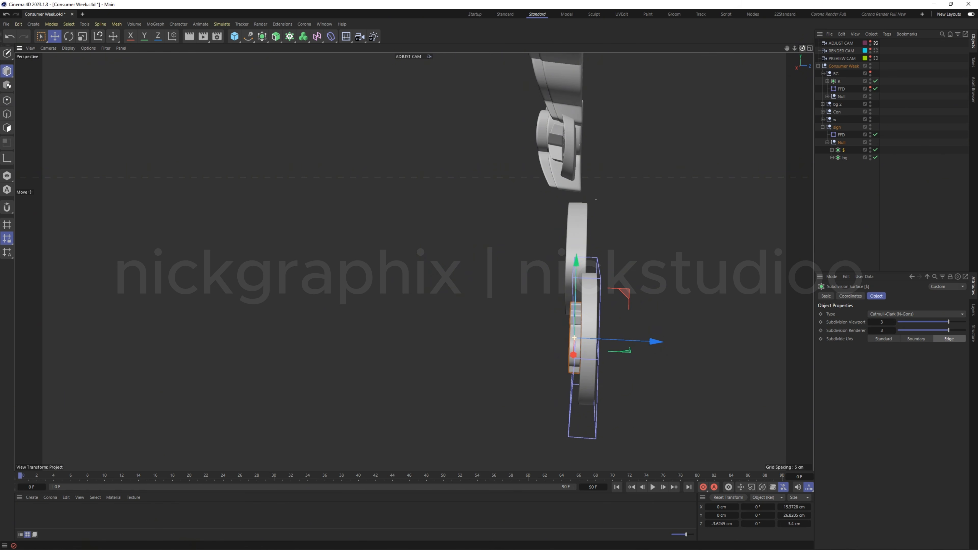
pyautogui.moveTo(653, 334); pyautogui.dragTo(656, 343)
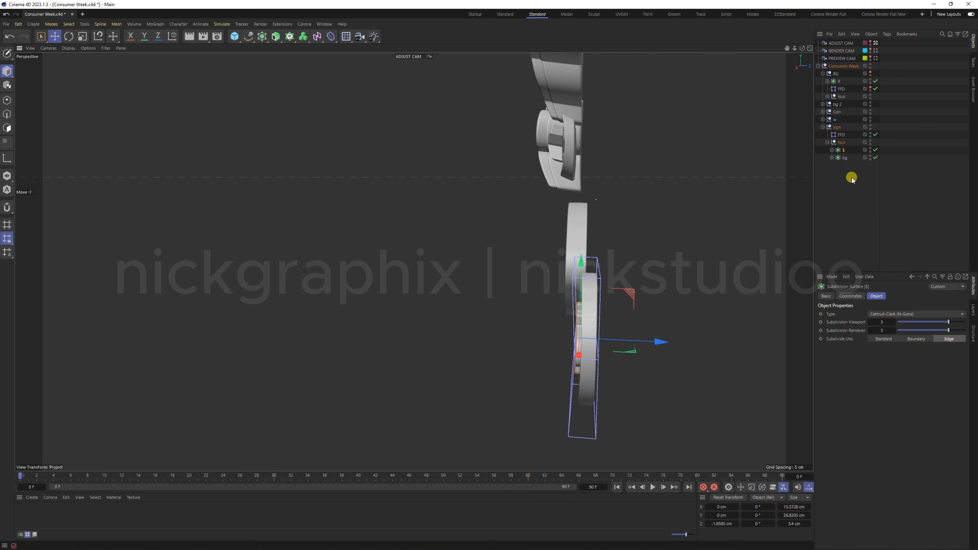
# - Return to the sign FFD's points and pull the two front middle points forward to about -19.2 cm in Z
pyautogui.click(840, 135)
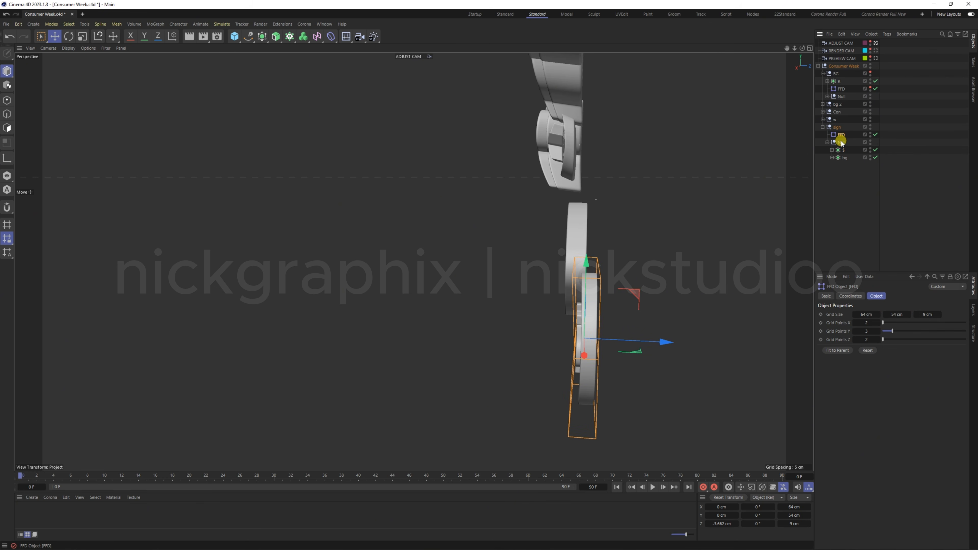
pyautogui.click(8, 101)
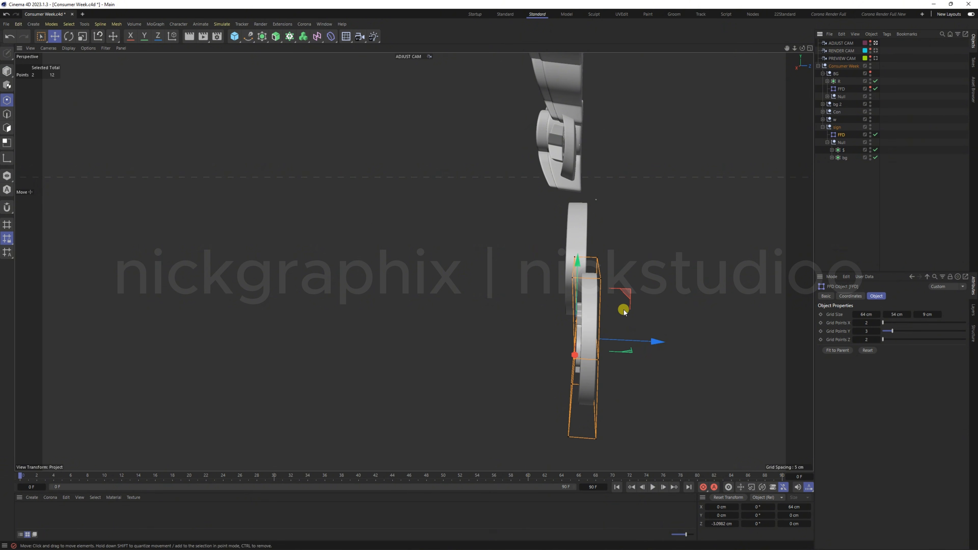
pyautogui.moveTo(658, 342); pyautogui.dragTo(612, 340)
pyautogui.moveTo(802, 48)
pyautogui.mouseDown()
pyautogui.moveTo(864, 58)
pyautogui.moveTo(802, 50)
pyautogui.mouseUp()
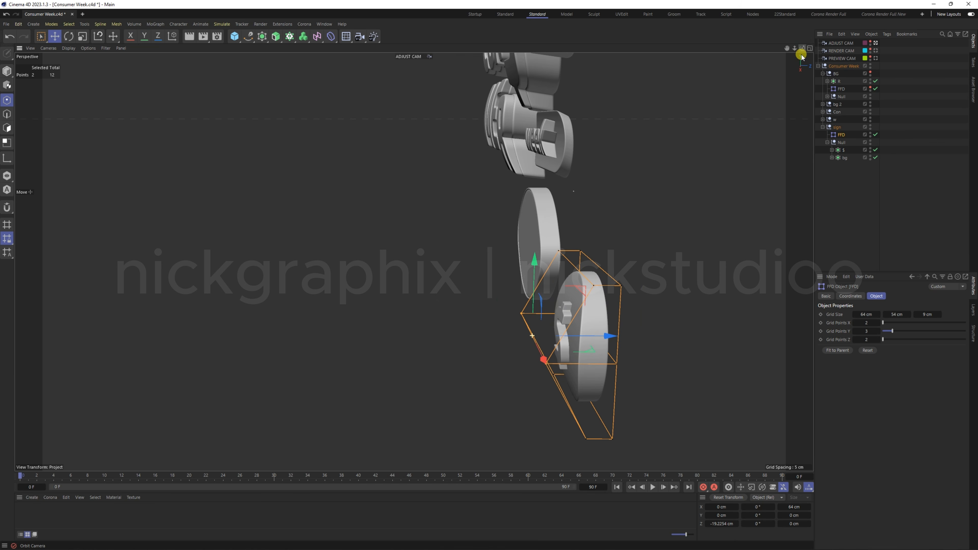
# - In Model mode, move the coin's bg disc back behind the dollar symbol to about 4.8 cm in Z
pyautogui.click(843, 150)
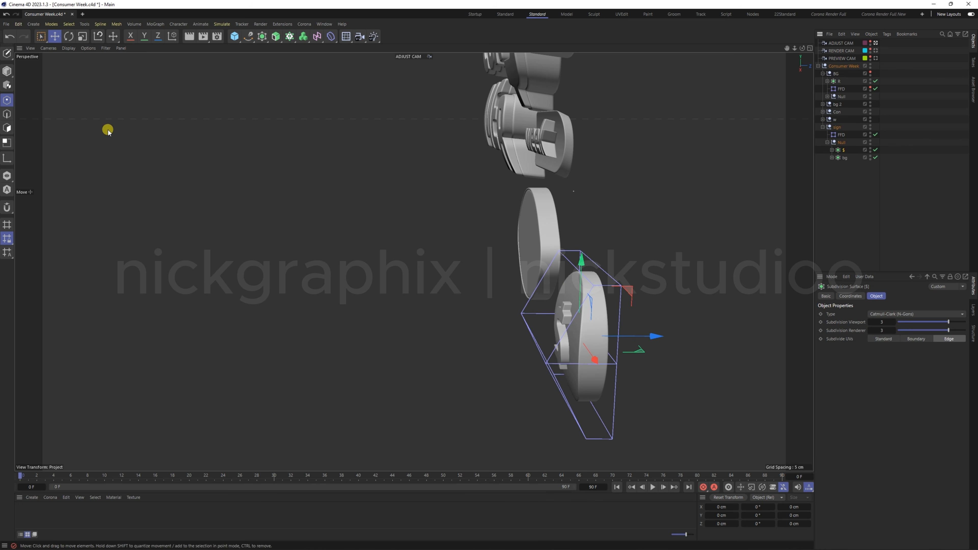
pyautogui.click(7, 72)
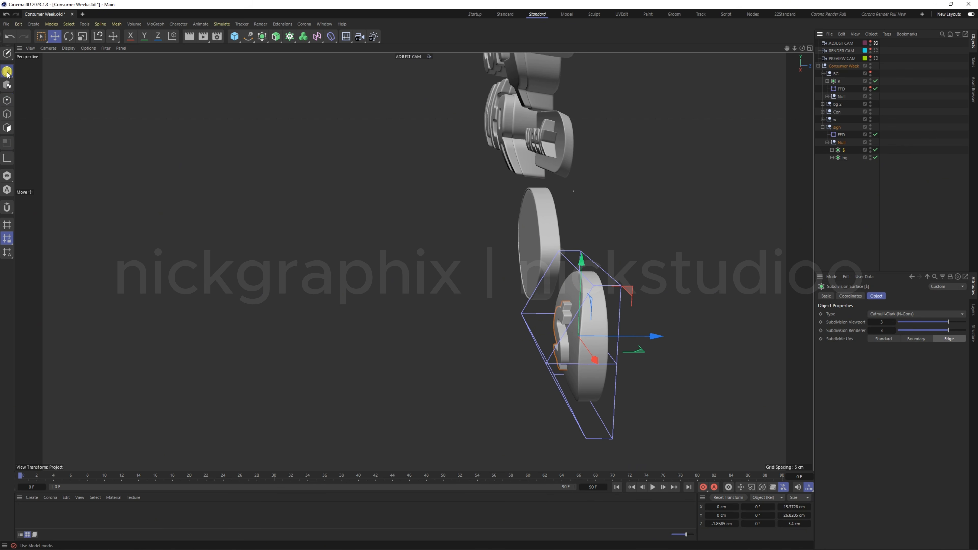
pyautogui.moveTo(655, 336); pyautogui.dragTo(672, 336)
pyautogui.click(844, 157)
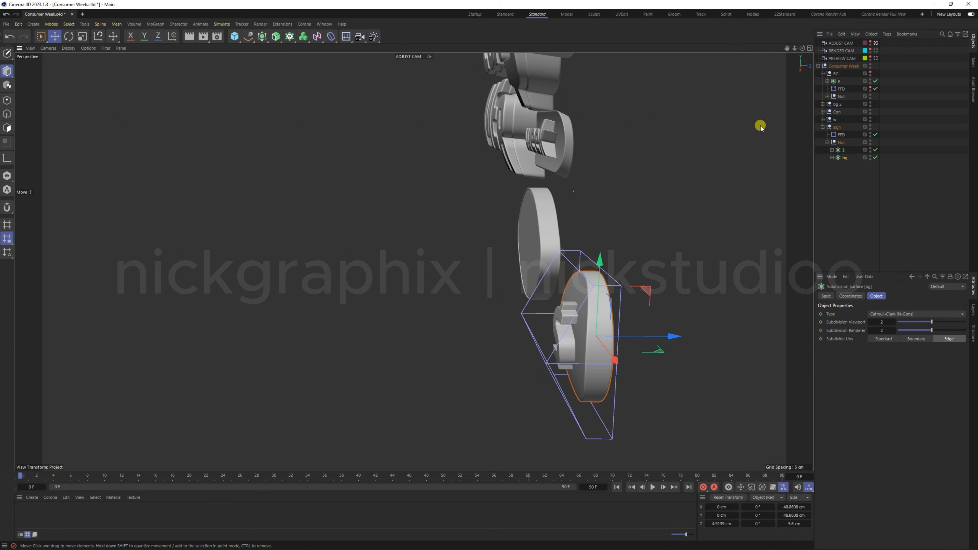
pyautogui.moveTo(802, 47); pyautogui.dragTo(843, 40)
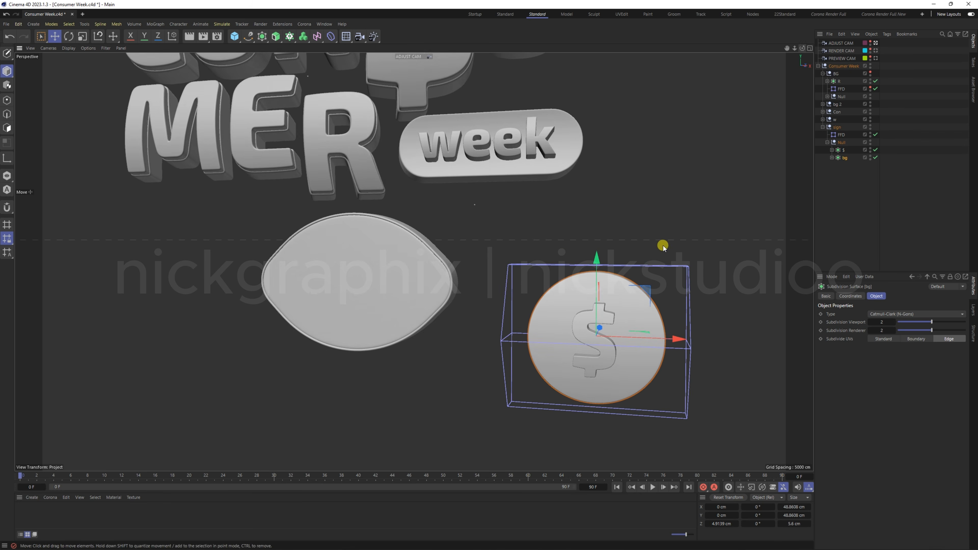
pyautogui.scroll(-2, 662, 245)
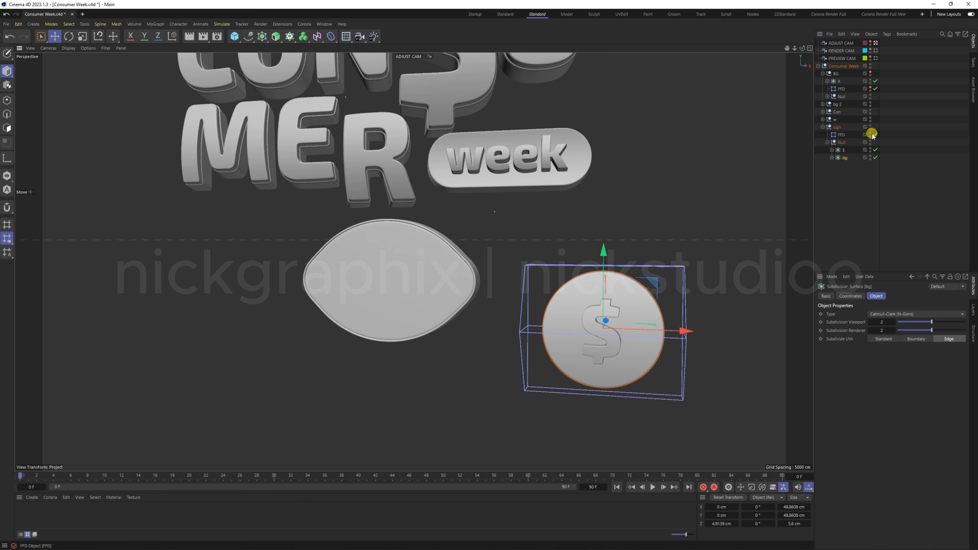
# - Hide the sign FFD cage in the viewport, collapse sign and its Null group, and clear the selection
pyautogui.click(871, 133)
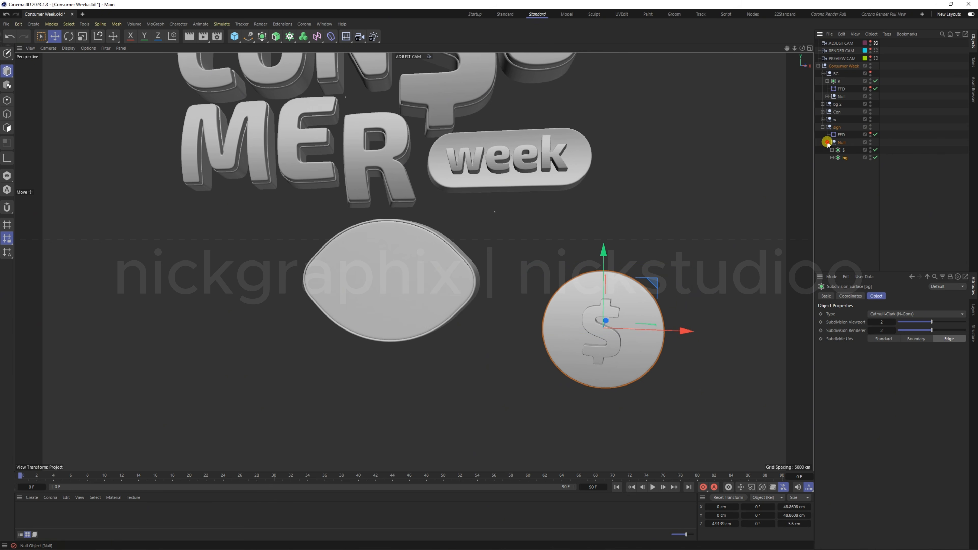
pyautogui.click(827, 142)
pyautogui.click(822, 127)
pyautogui.click(830, 156)
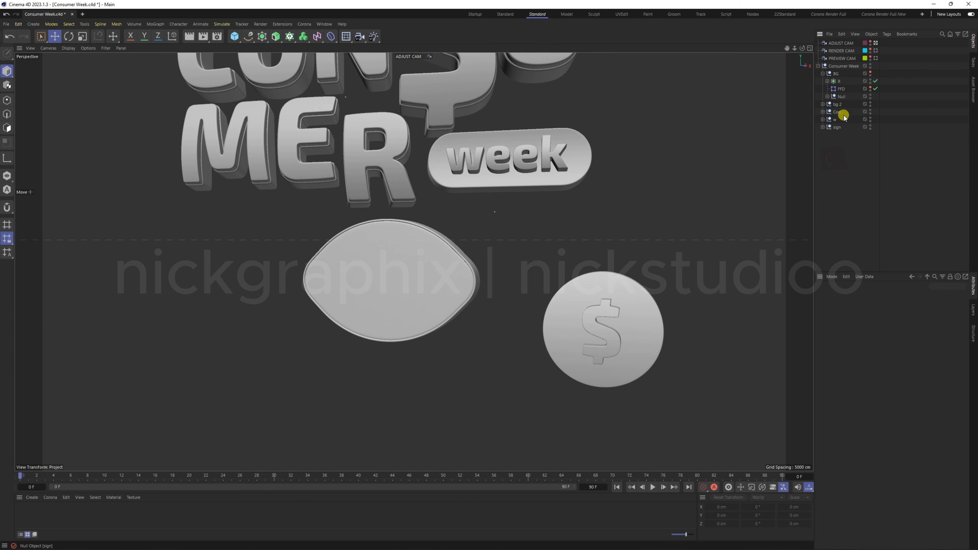
# - Show the BG group in the viewport, then select its FFD and make the deformer cage visible
pyautogui.click(822, 73)
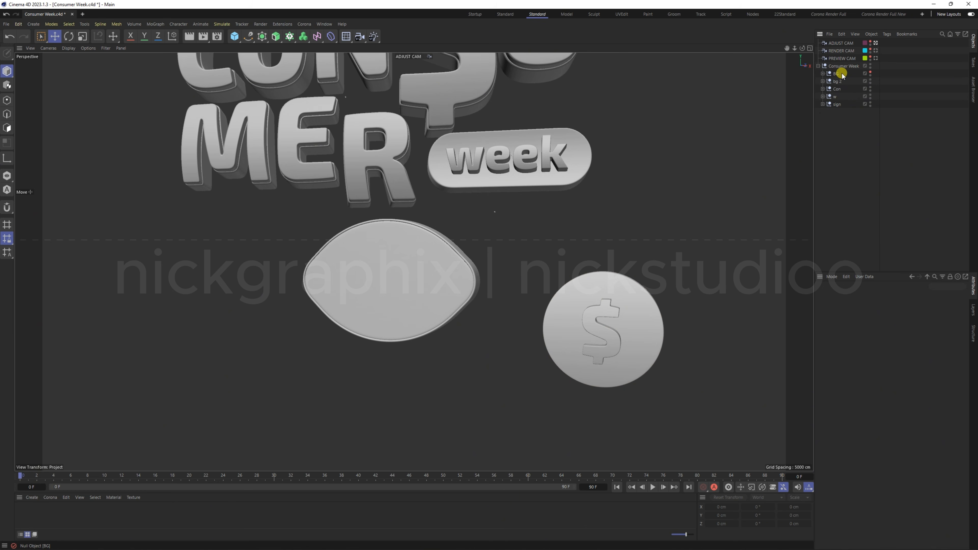
pyautogui.click(869, 71)
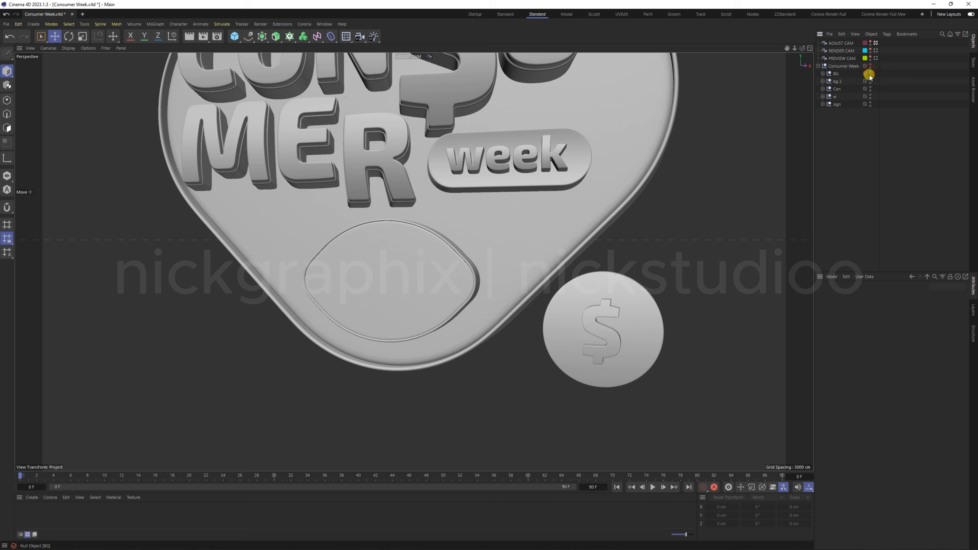
pyautogui.click(822, 73)
pyautogui.click(839, 89)
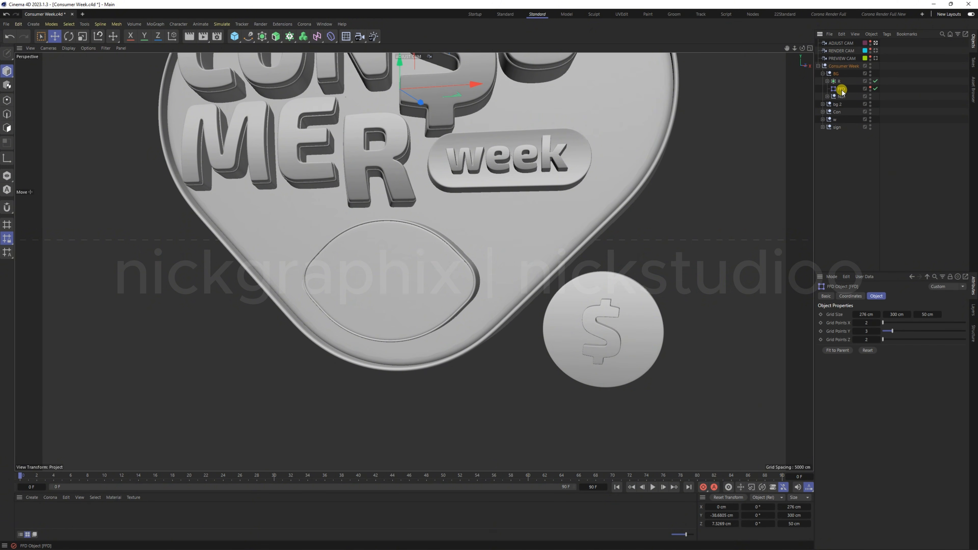
pyautogui.click(871, 87)
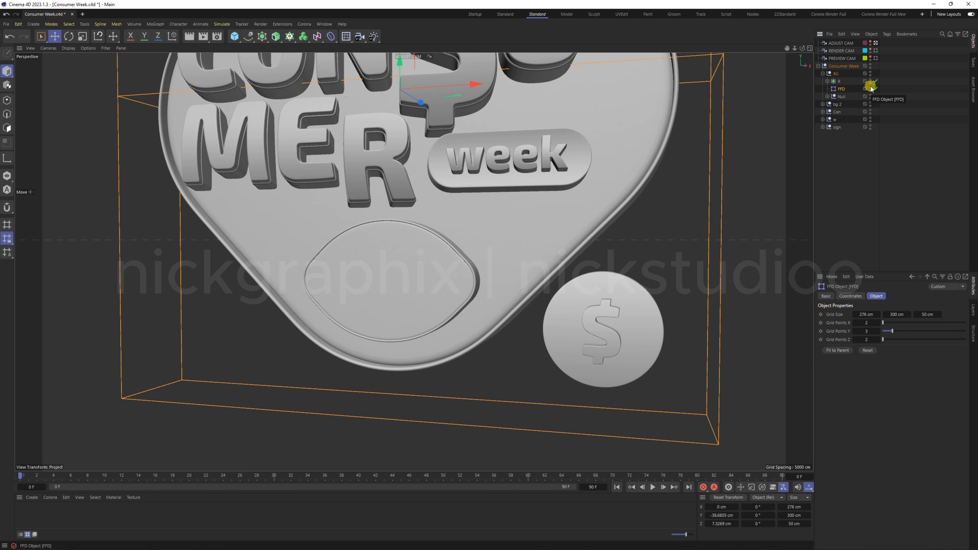
# - Switch the BG FFD to Point mode and select the two front middle points of its cage
pyautogui.scroll(-5, 402, 345)
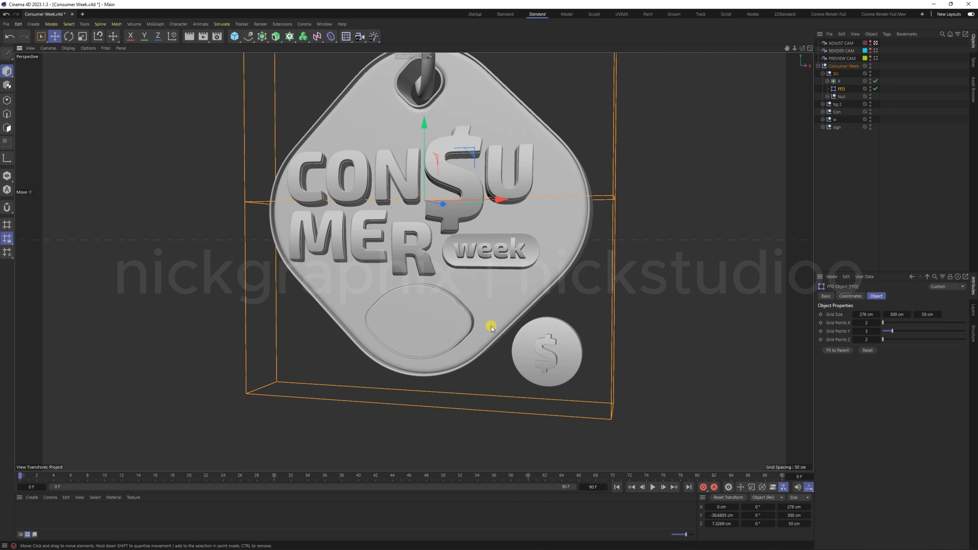
pyautogui.moveTo(802, 47); pyautogui.dragTo(789, 50)
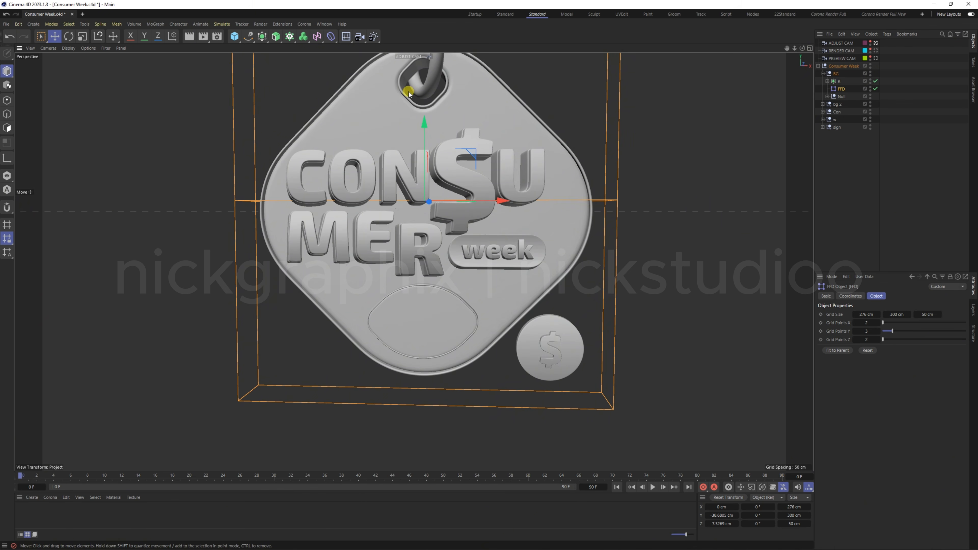
pyautogui.click(7, 101)
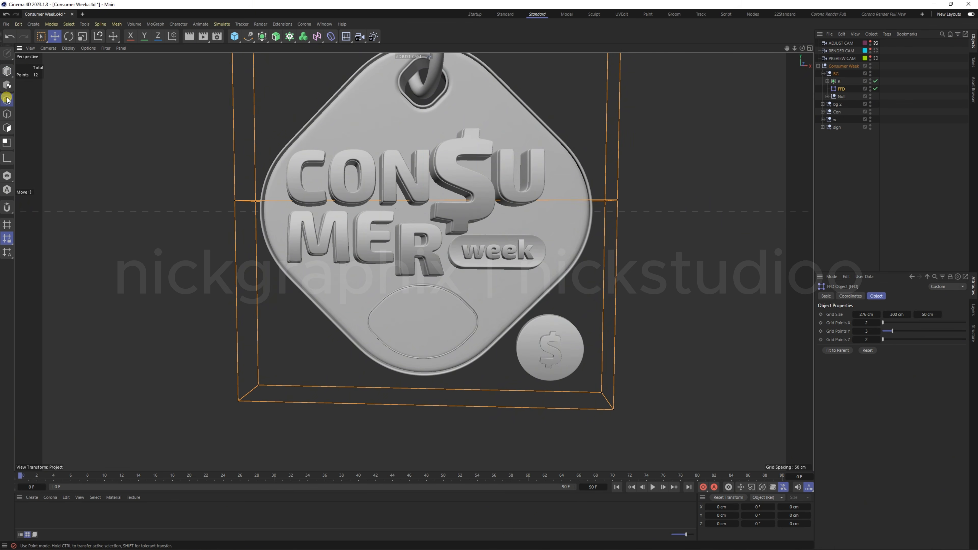
pyautogui.click(234, 201)
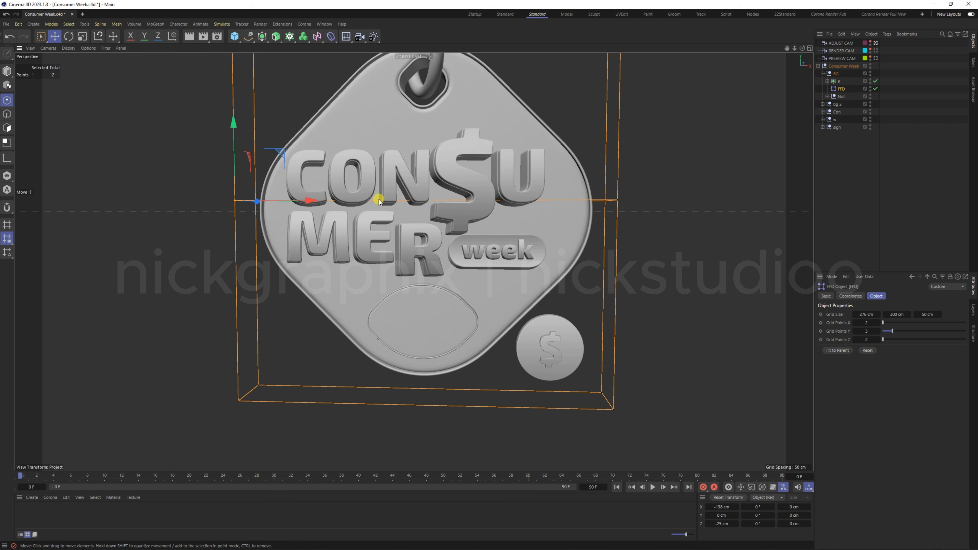
pyautogui.keyDown('shift'); pyautogui.click(616, 200); pyautogui.keyUp('shift')
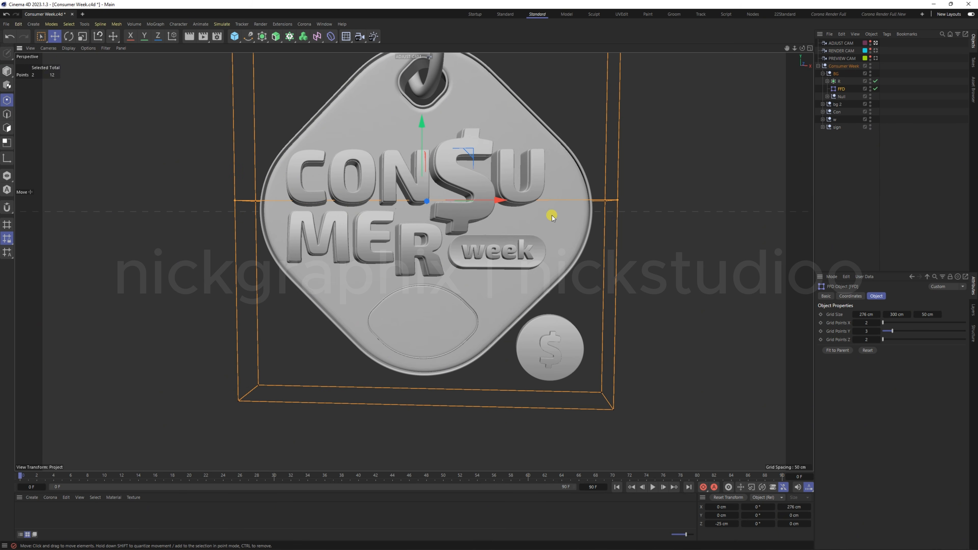
pyautogui.click(871, 64)
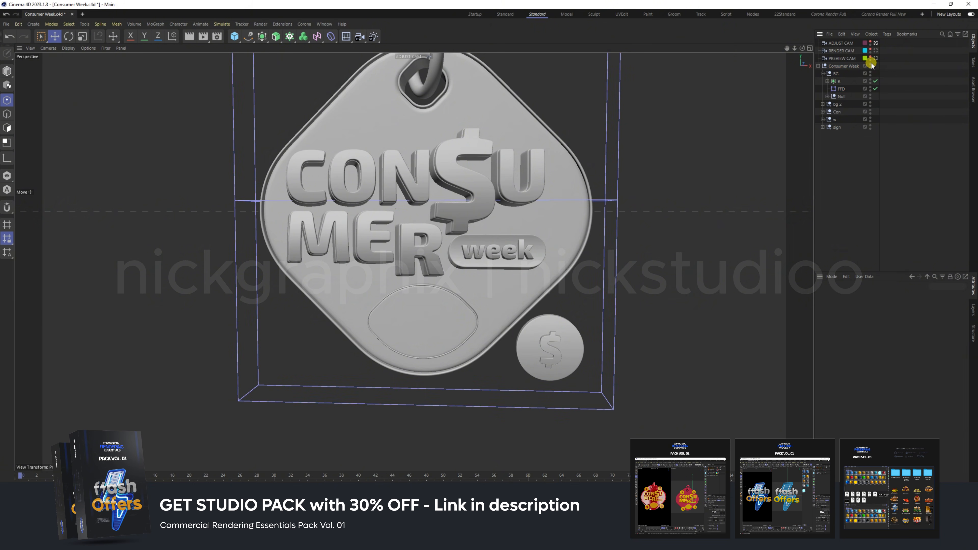
pyautogui.click(840, 88)
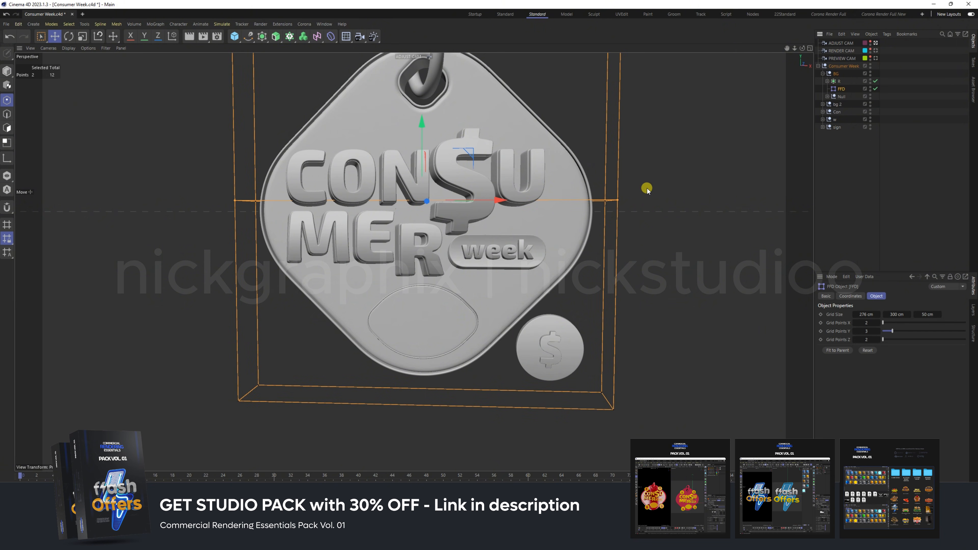
pyautogui.click(617, 200)
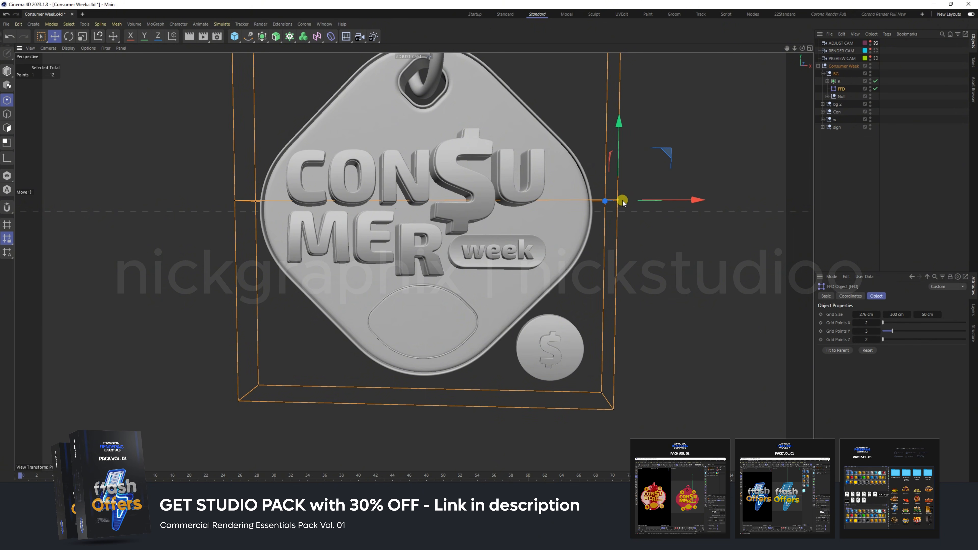
pyautogui.keyDown('shift'); pyautogui.click(234, 200); pyautogui.keyUp('shift')
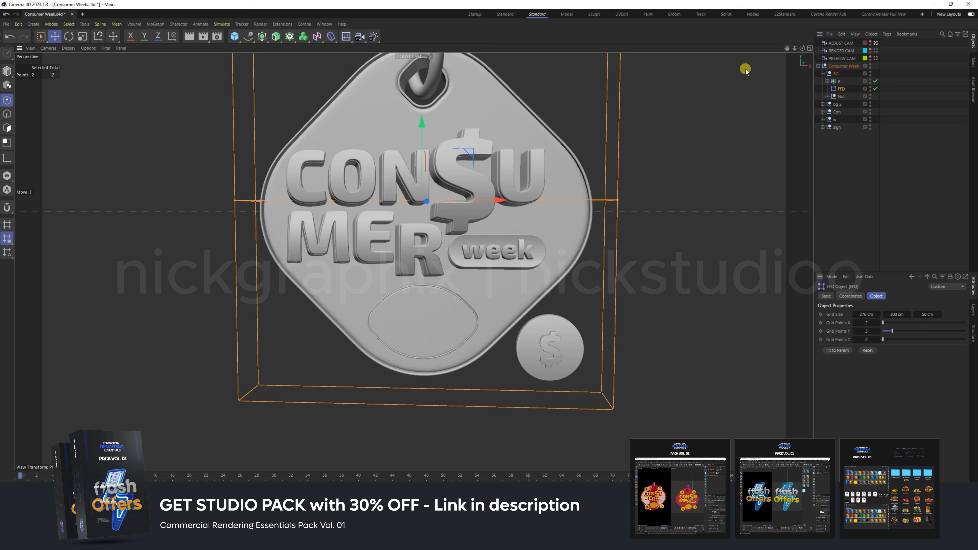
# - Select all four middle points of the BG FFD cage, front and back, and pull them forward in Z to bow the tag
pyautogui.moveTo(802, 49); pyautogui.dragTo(731, 49)
pyautogui.moveTo(802, 48); pyautogui.dragTo(853, 48)
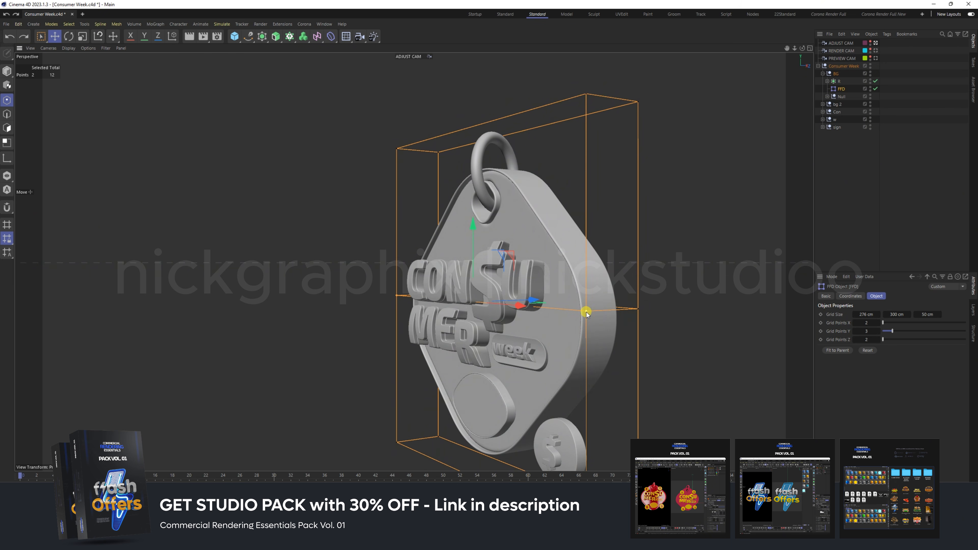
pyautogui.click(585, 311)
pyautogui.keyDown('shift'); pyautogui.click(396, 295); pyautogui.keyUp('shift')
pyautogui.moveTo(802, 49); pyautogui.dragTo(760, 49)
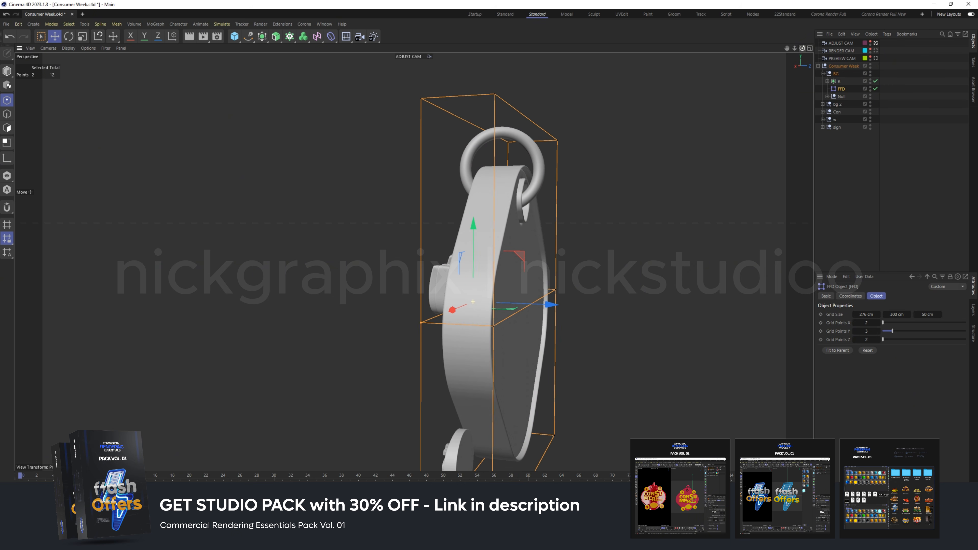
pyautogui.keyDown('shift'); pyautogui.click(493, 327); pyautogui.keyUp('shift')
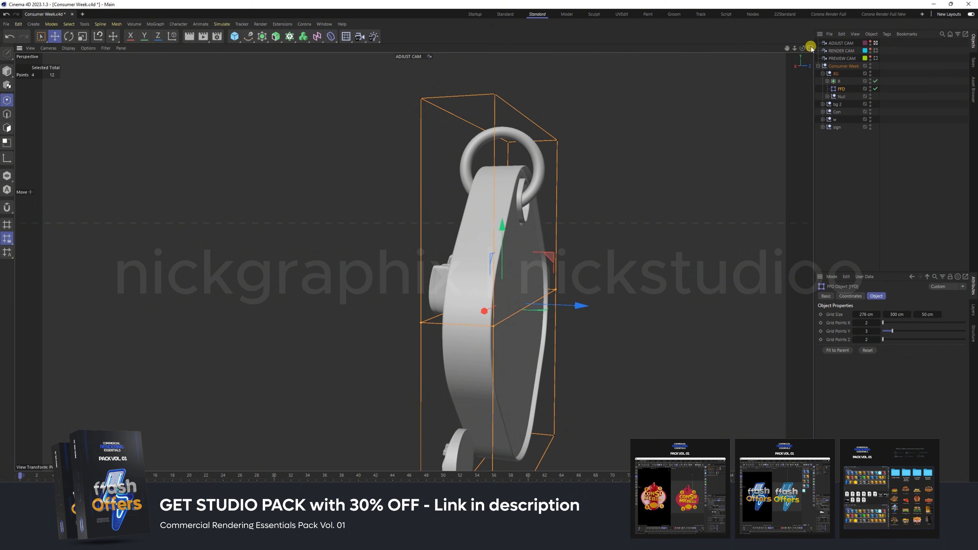
pyautogui.moveTo(802, 49); pyautogui.dragTo(774, 49)
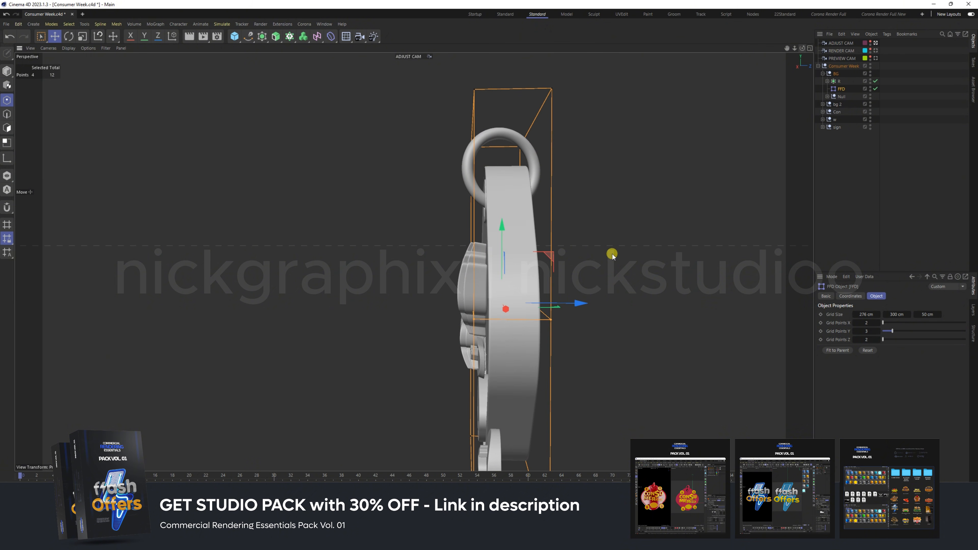
pyautogui.moveTo(581, 303); pyautogui.dragTo(512, 302)
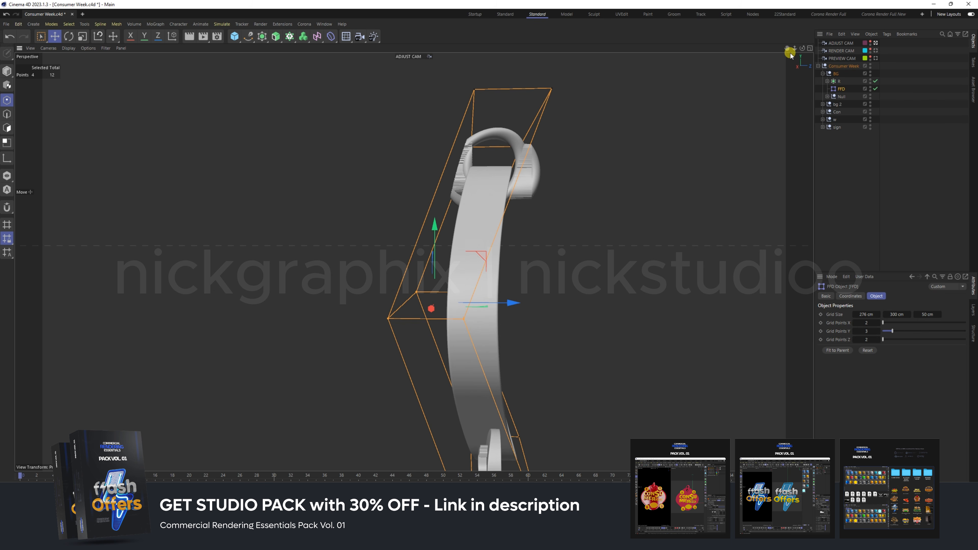
# - Select the six rear points of the BG FFD cage across its upper, middle and lower rows
pyautogui.moveTo(800, 48); pyautogui.dragTo(808, 77)
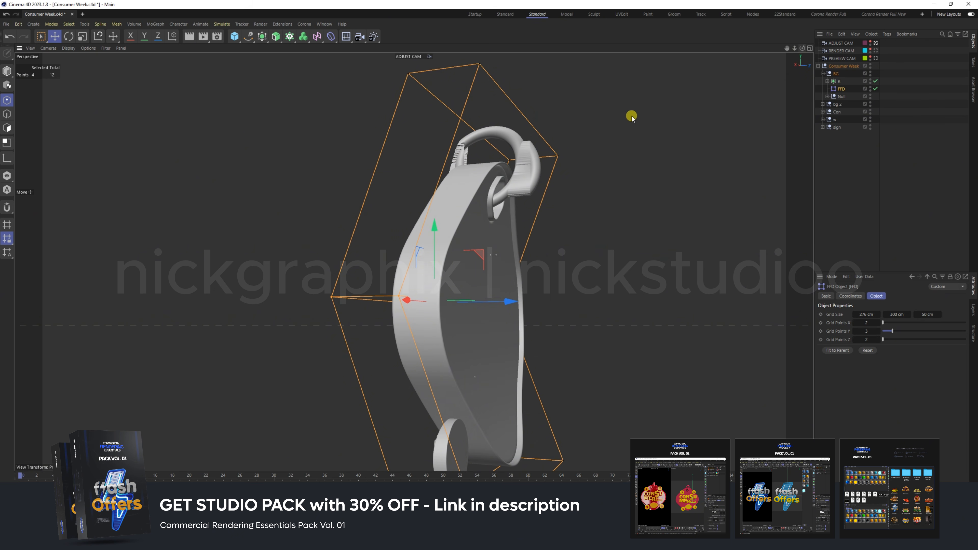
pyautogui.click(480, 64)
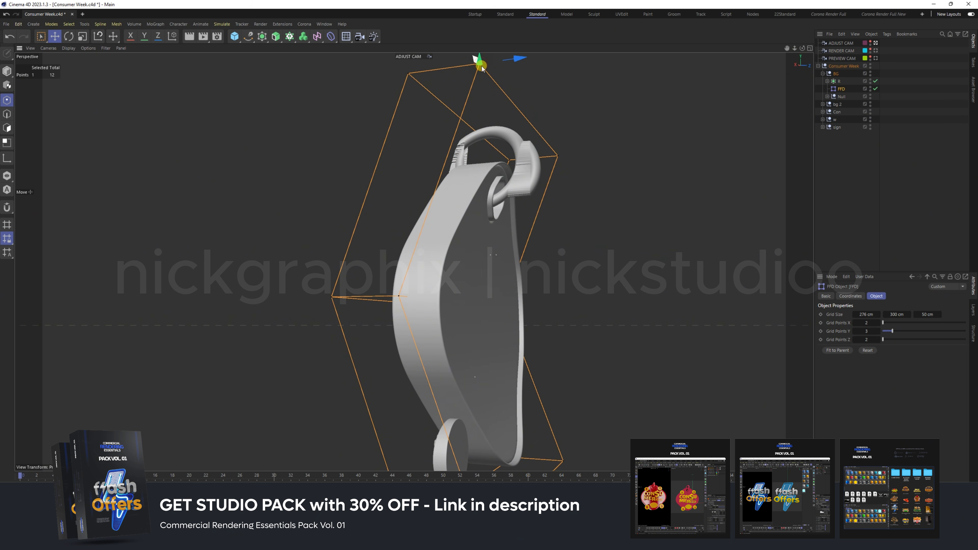
pyautogui.keyDown('shift'); pyautogui.click(558, 156); pyautogui.keyUp('shift')
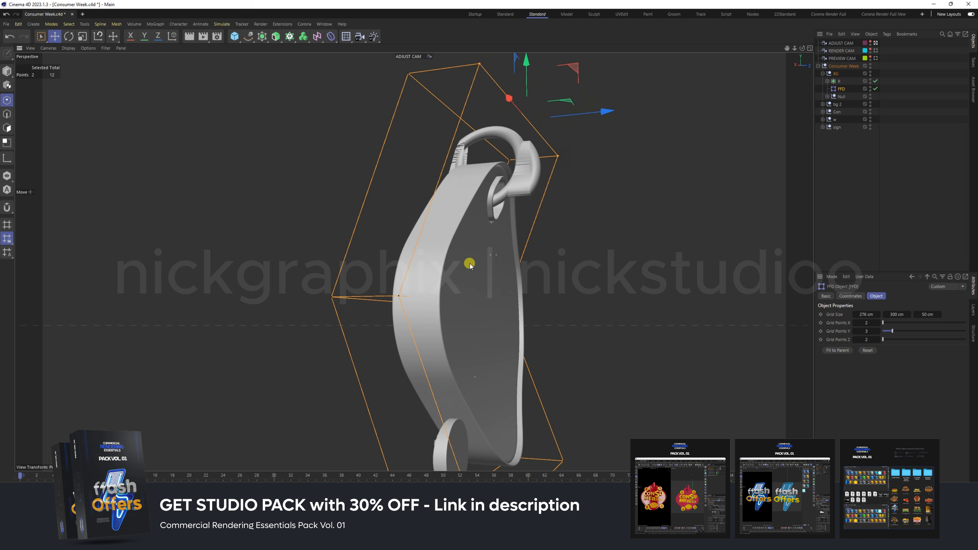
pyautogui.keyDown('shift'); pyautogui.click(397, 296); pyautogui.keyUp('shift')
pyautogui.scroll(-2, 429, 225)
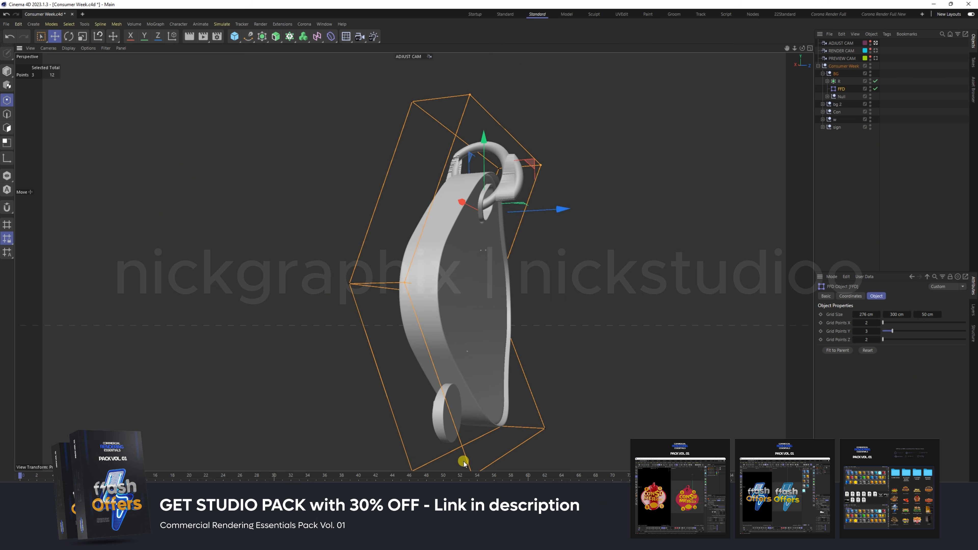
pyautogui.scroll(-2, 464, 337)
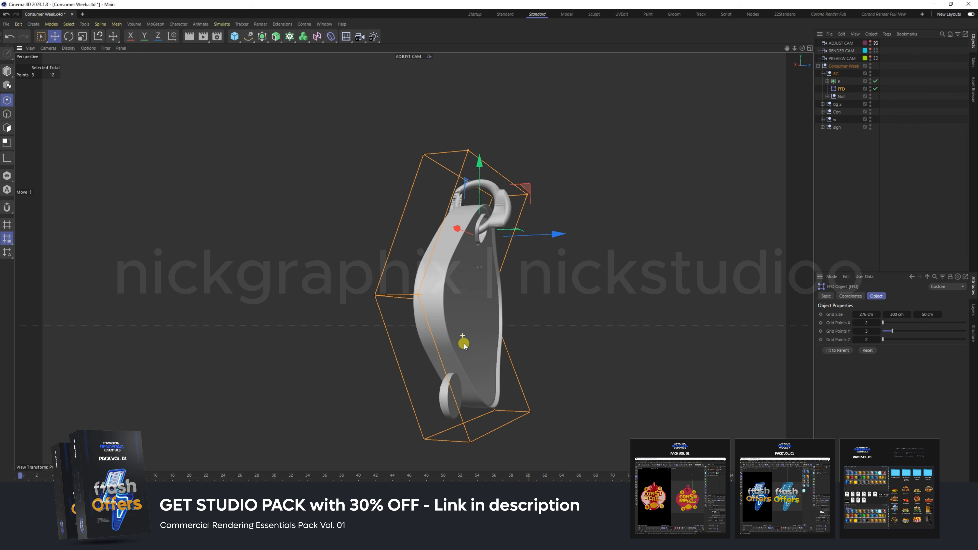
pyautogui.keyDown('shift'); pyautogui.click(470, 442); pyautogui.keyUp('shift')
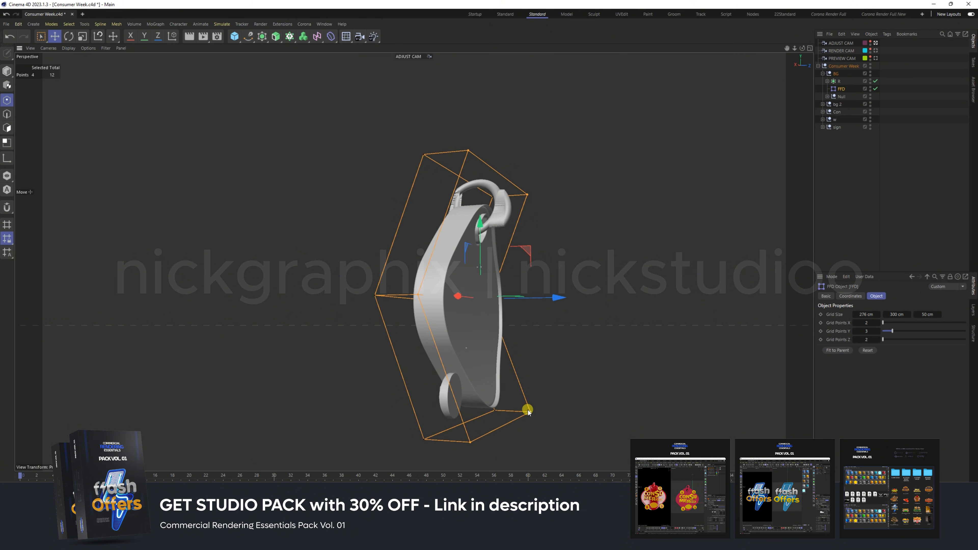
pyautogui.moveTo(802, 48); pyautogui.dragTo(685, 42)
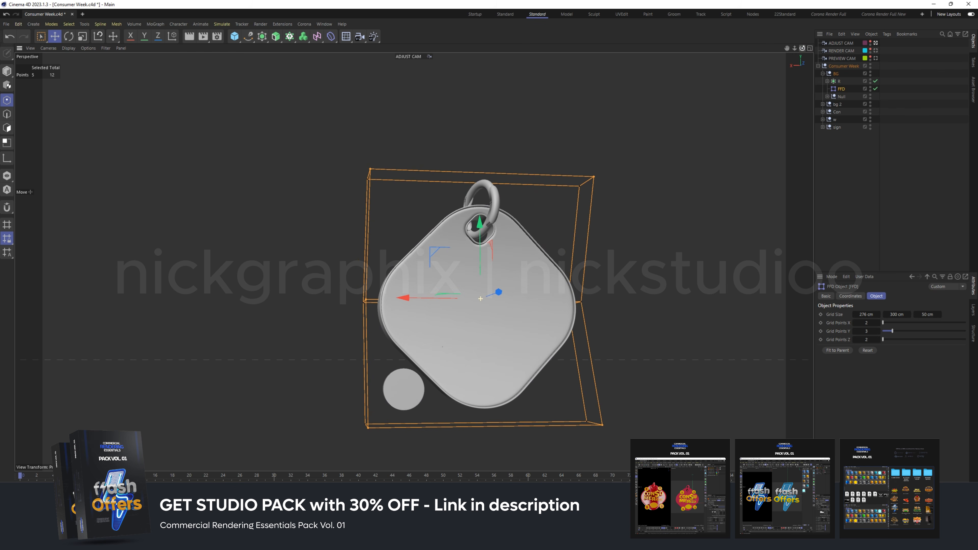
pyautogui.keyDown('shift'); pyautogui.click(582, 302); pyautogui.keyUp('shift')
# - Shift the six rear cage points in negative X and lower them about 14 cm in Y to skew the tag's back
pyautogui.moveTo(801, 50); pyautogui.dragTo(909, 53)
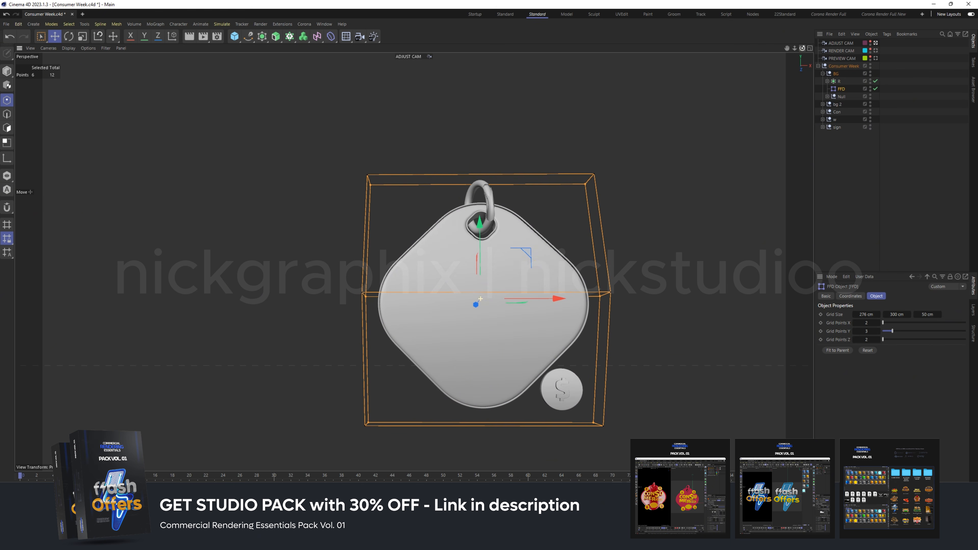
pyautogui.moveTo(555, 297); pyautogui.dragTo(544, 297)
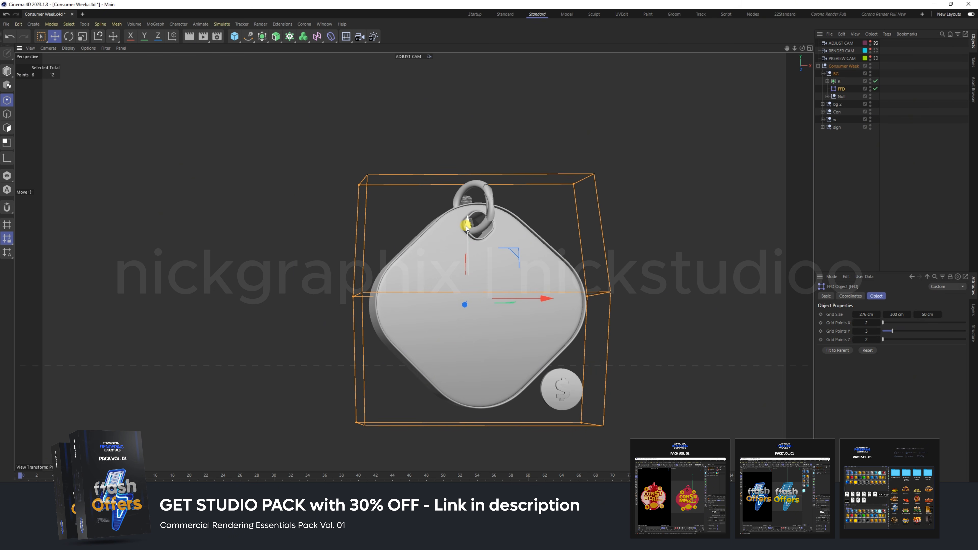
pyautogui.moveTo(466, 226); pyautogui.dragTo(466, 238)
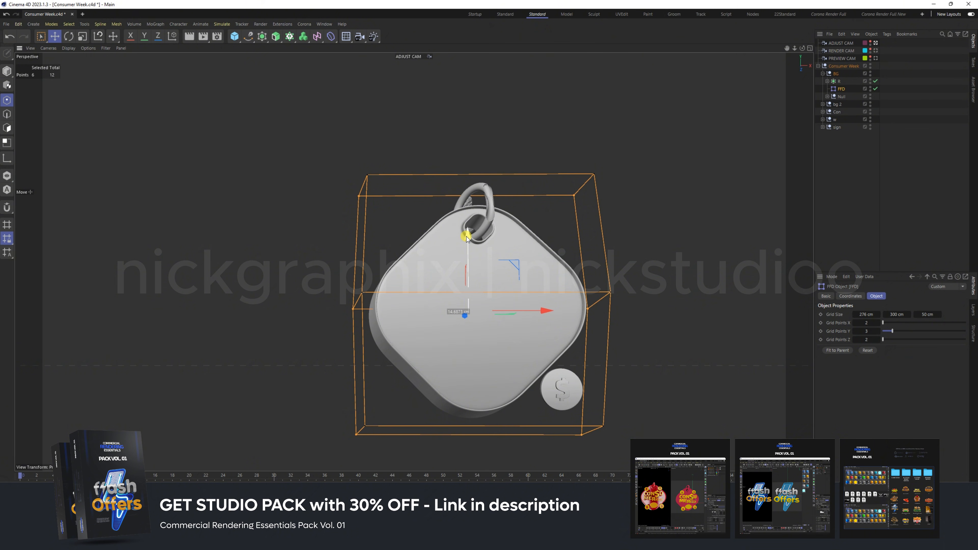
# - Fine-tune the height of the six rear BG FFD cage points and return to Model mode
pyautogui.moveTo(466, 238); pyautogui.dragTo(466, 239)
pyautogui.moveTo(802, 48); pyautogui.dragTo(802, 50)
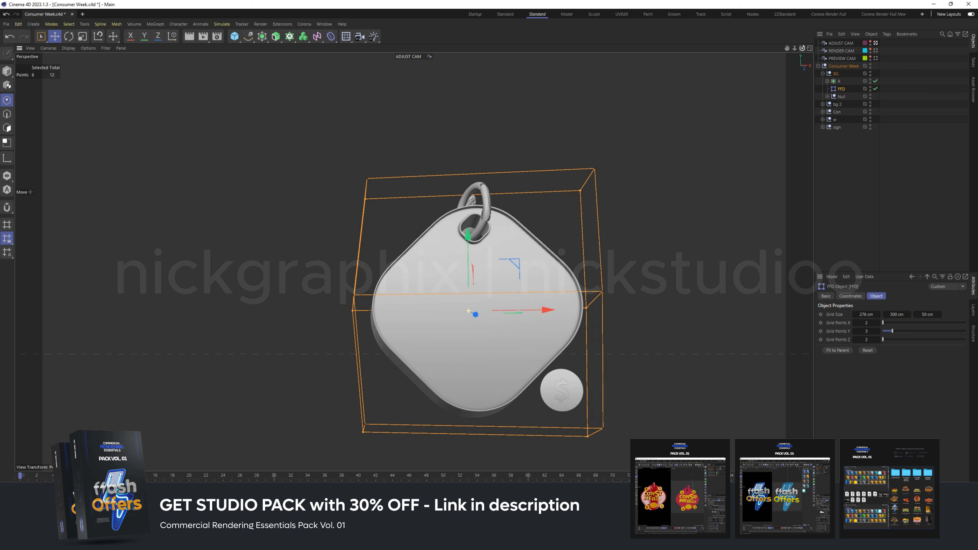
pyautogui.click(8, 71)
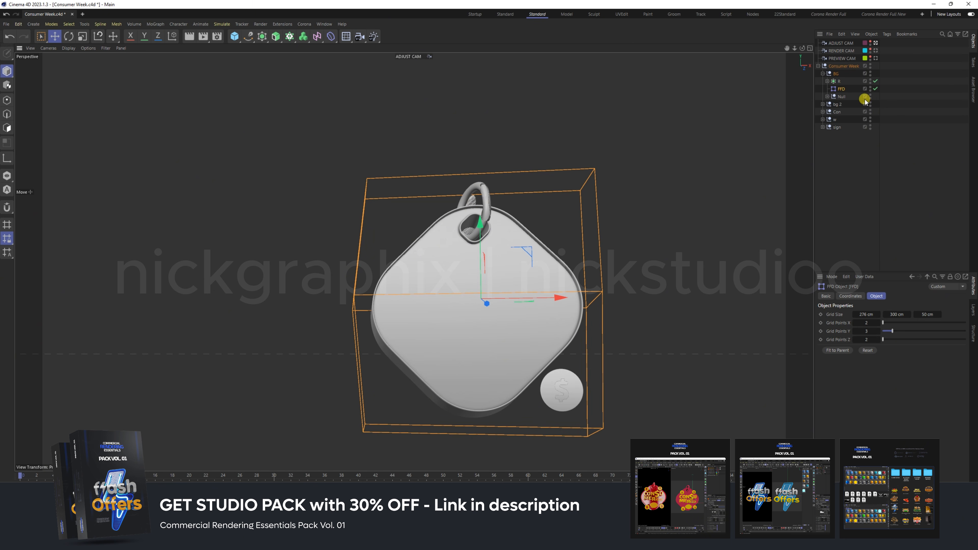
# - Take the R ring's Subdivision Surface out of the BG null and place it directly under Consumer Week
pyautogui.click(838, 82)
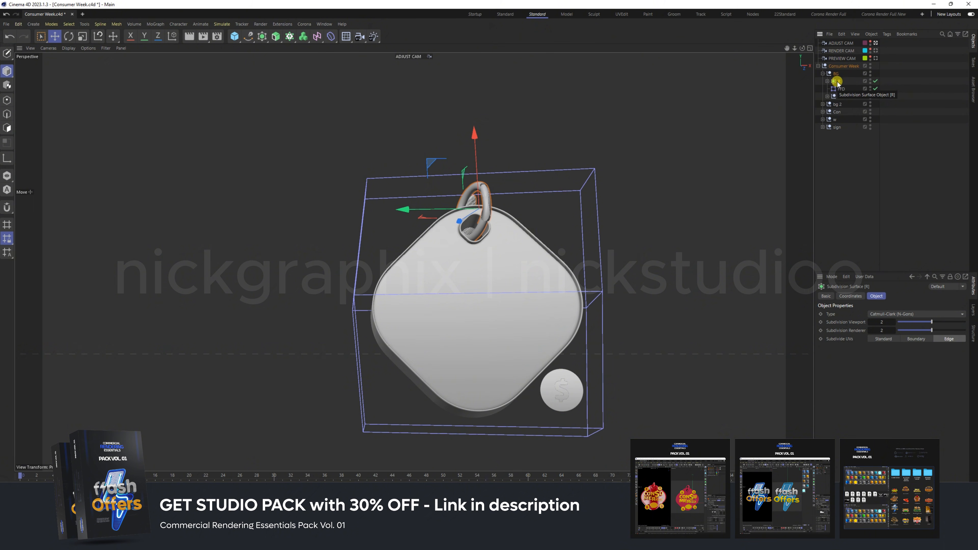
pyautogui.moveTo(838, 82); pyautogui.dragTo(840, 73)
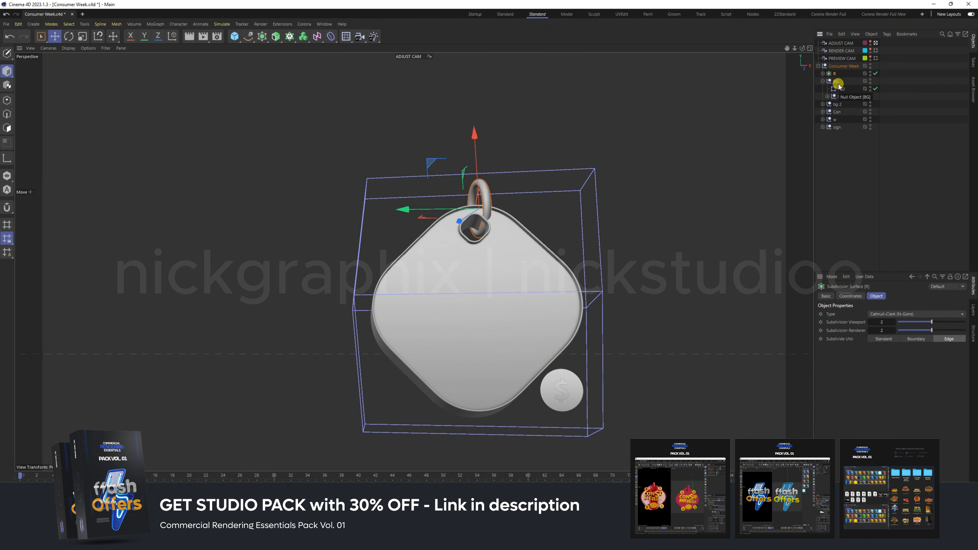
pyautogui.click(837, 82)
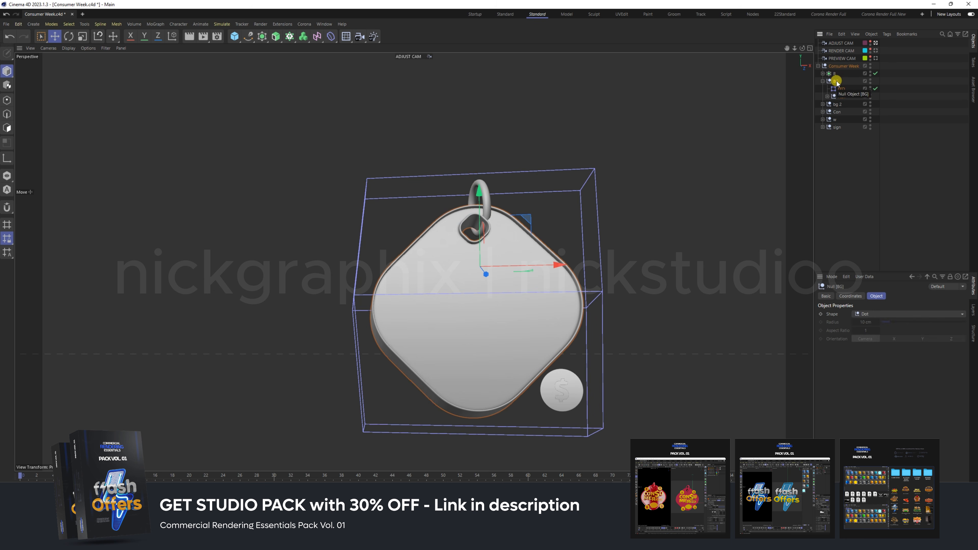
# - Hide the BG group's FFD cage in the viewport, collapse the group and clear the selection
pyautogui.click(823, 81)
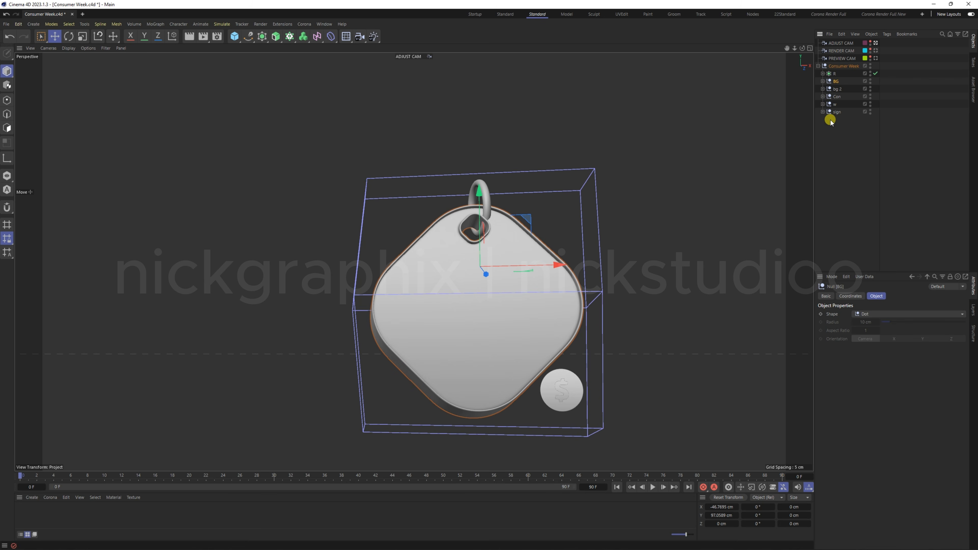
pyautogui.click(823, 81)
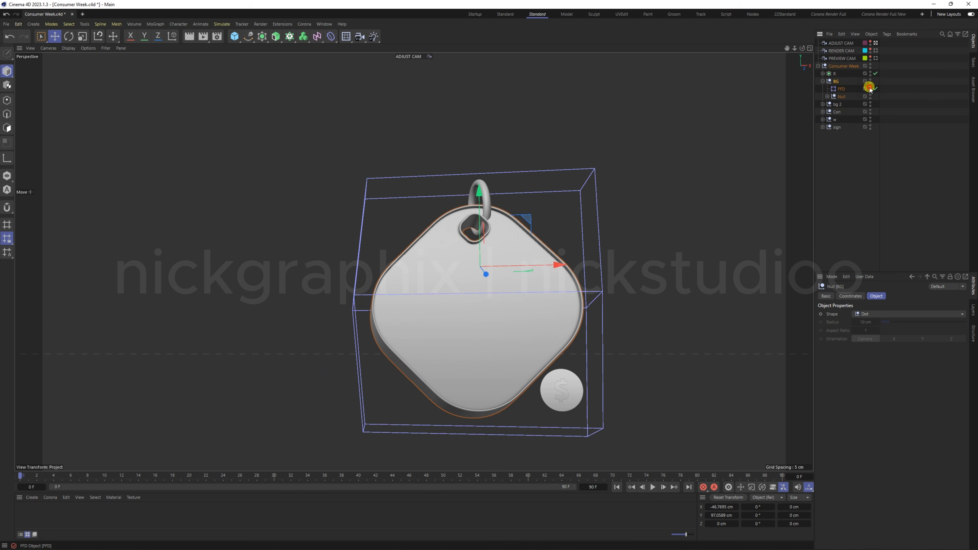
pyautogui.click(870, 87)
pyautogui.click(827, 82)
pyautogui.click(823, 82)
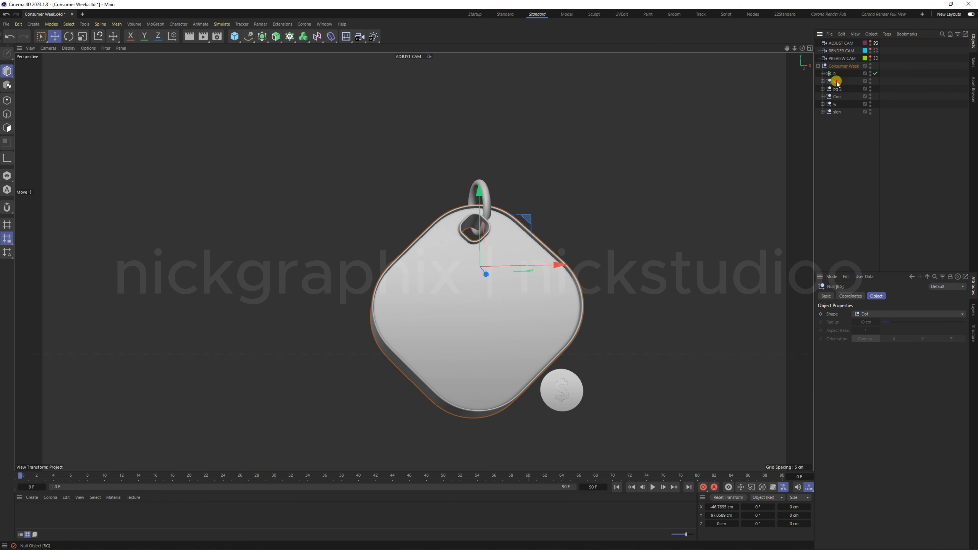
pyautogui.click(845, 154)
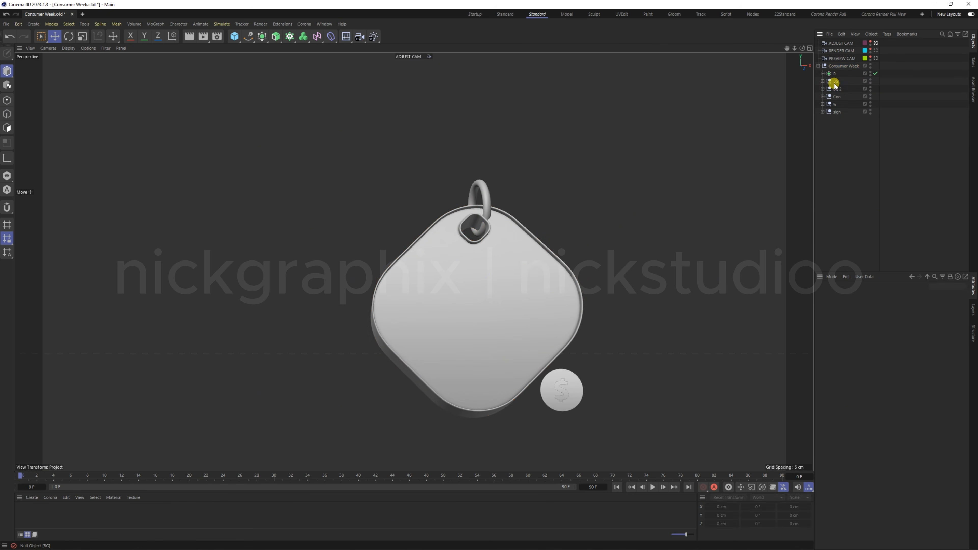
# - Push the BG null back in Z to about 27.4 cm so the tag sits behind the lettering
pyautogui.click(835, 81)
pyautogui.moveTo(802, 47); pyautogui.dragTo(685, 81)
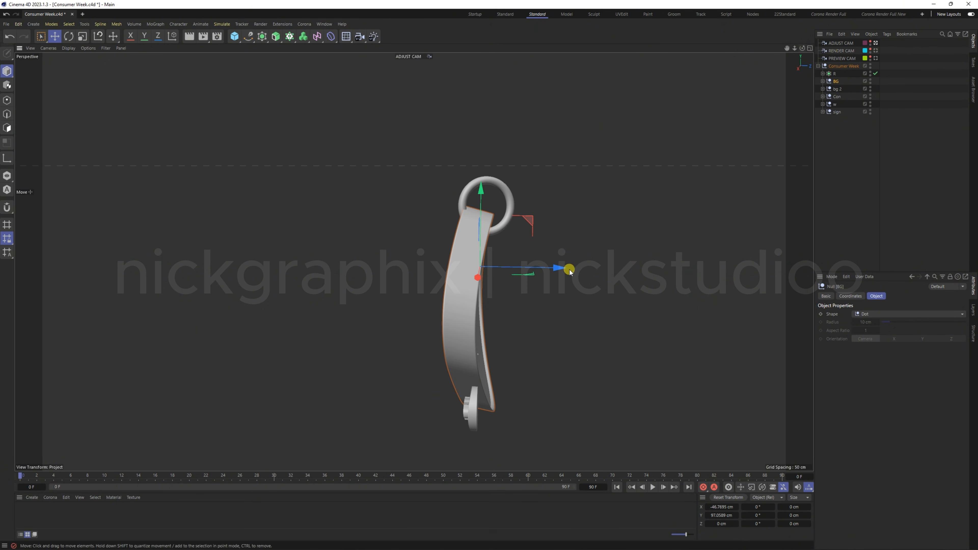
pyautogui.moveTo(560, 268); pyautogui.dragTo(583, 276)
pyautogui.moveTo(802, 48); pyautogui.dragTo(793, 46)
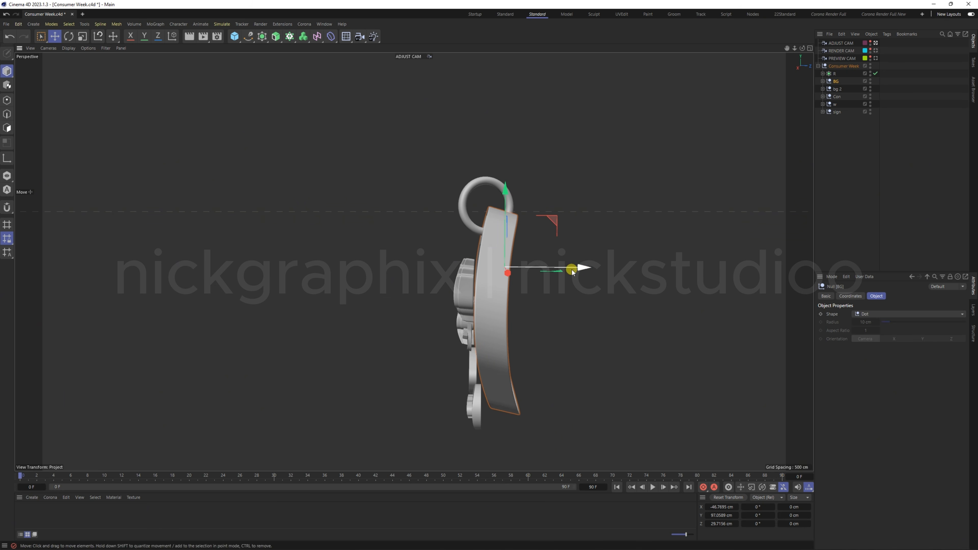
pyautogui.moveTo(581, 267); pyautogui.dragTo(580, 268)
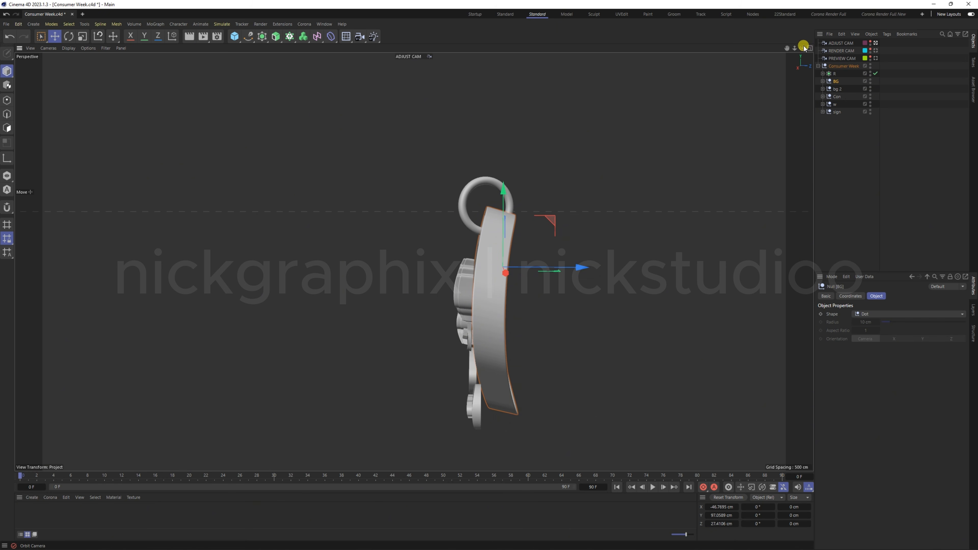
pyautogui.moveTo(801, 48); pyautogui.dragTo(802, 50)
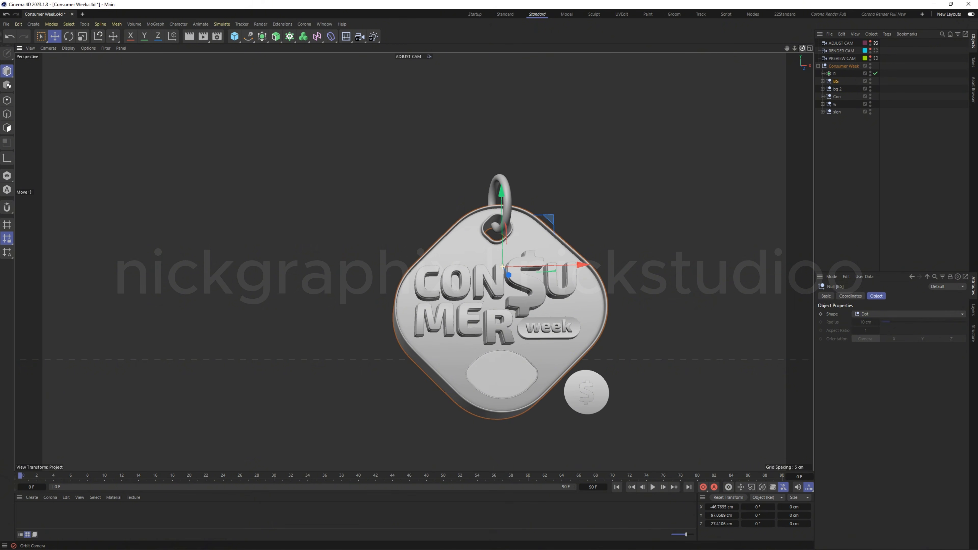
# - Shift the BG null in negative X to about -50.7 cm to center the tag behind the lettering
pyautogui.scroll(2, 557, 345)
pyautogui.scroll(2, 556, 345)
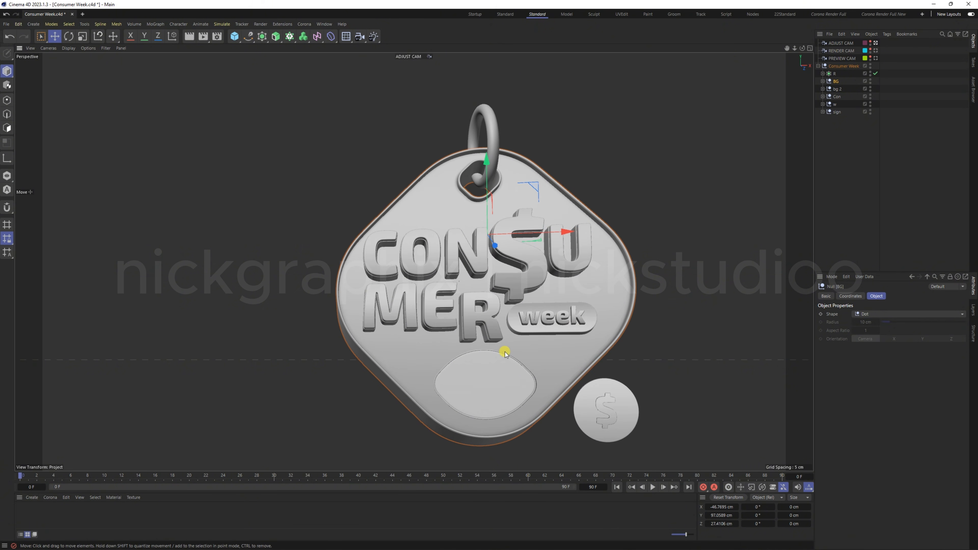
pyautogui.moveTo(579, 233); pyautogui.dragTo(564, 233)
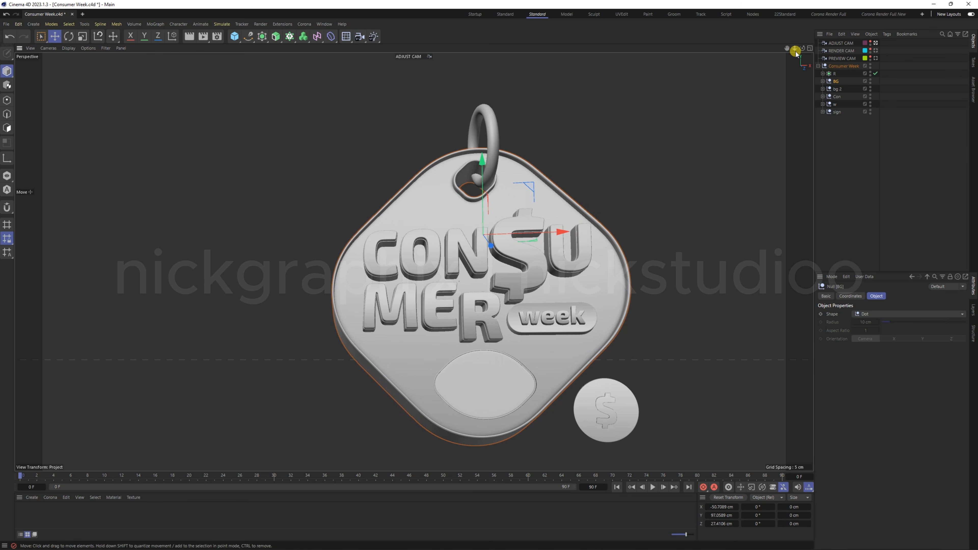
pyautogui.moveTo(801, 48); pyautogui.dragTo(799, 54)
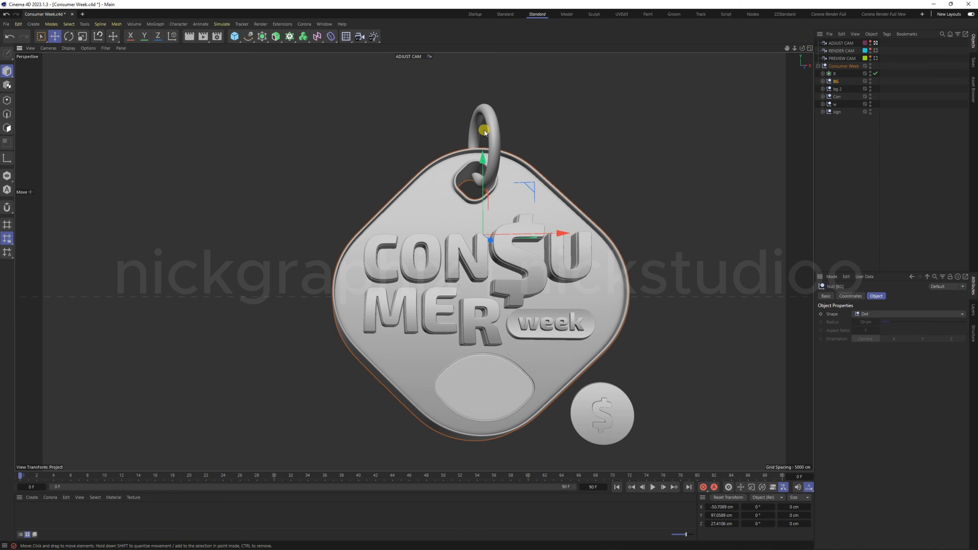
# - Lower the R ring to about Y 158.9 cm and shift it to about X -54.7 cm, over the tag's hole
pyautogui.click(834, 73)
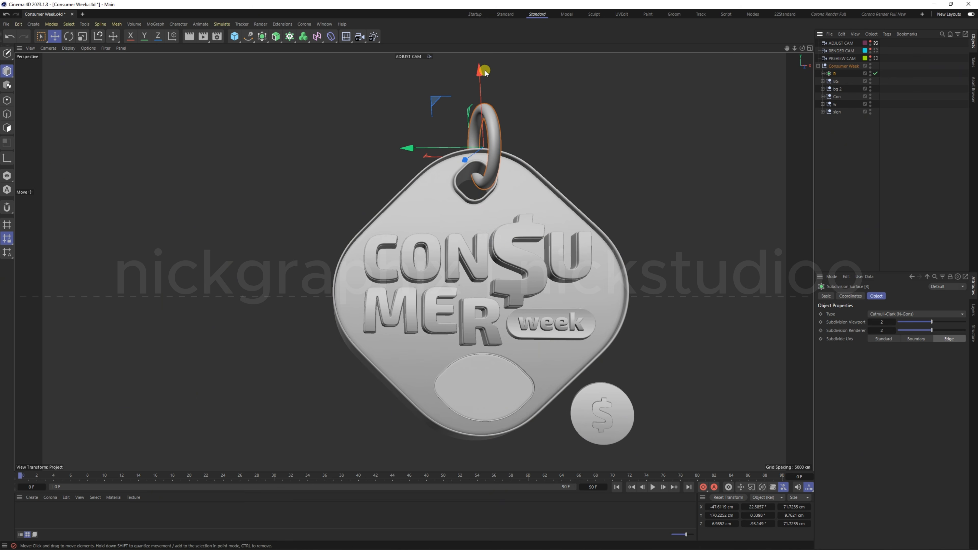
pyautogui.moveTo(485, 71); pyautogui.dragTo(481, 73)
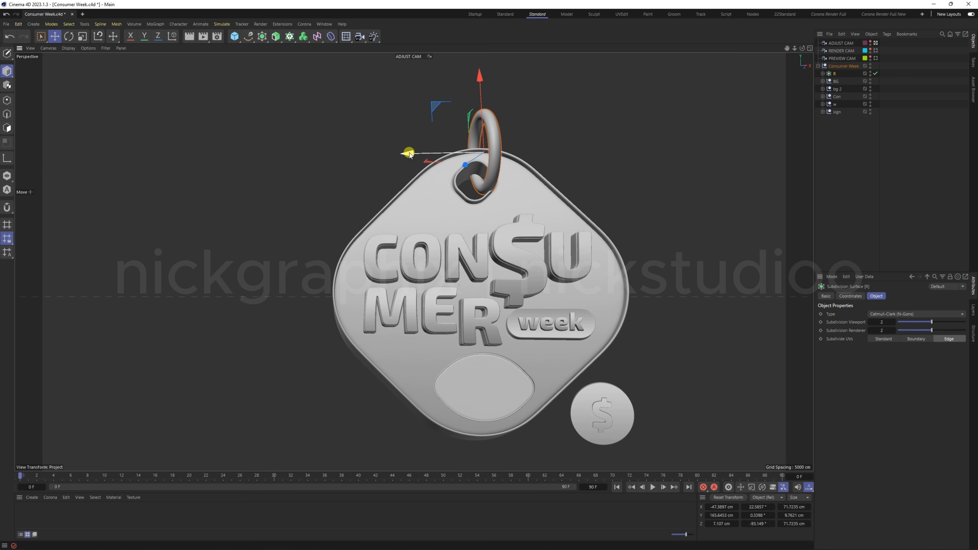
pyautogui.moveTo(409, 154); pyautogui.dragTo(400, 154)
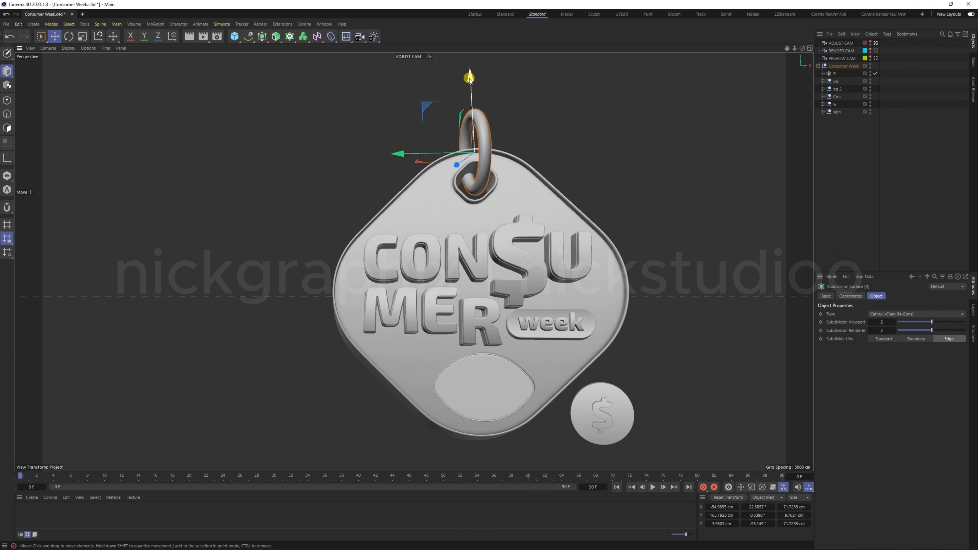
pyautogui.moveTo(470, 79); pyautogui.dragTo(472, 85)
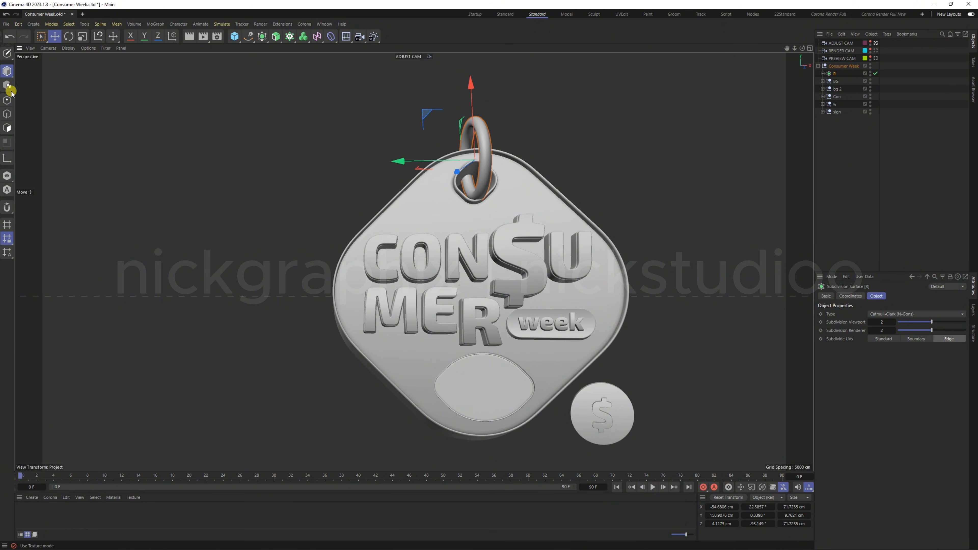
# - Rotate the R ring to about 38.8° heading and -82.2° bank so it threads the hole at an angle
pyautogui.click(7, 116)
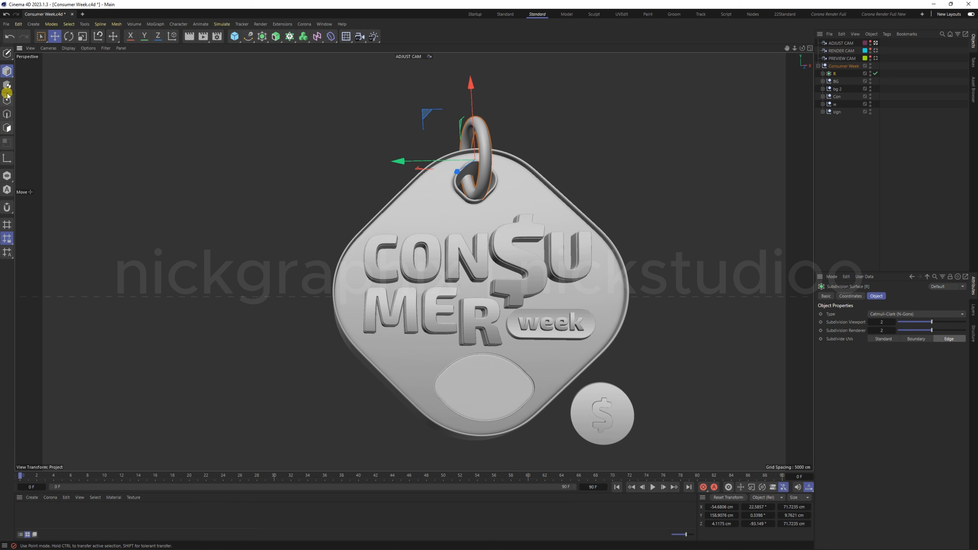
pyautogui.click(67, 37)
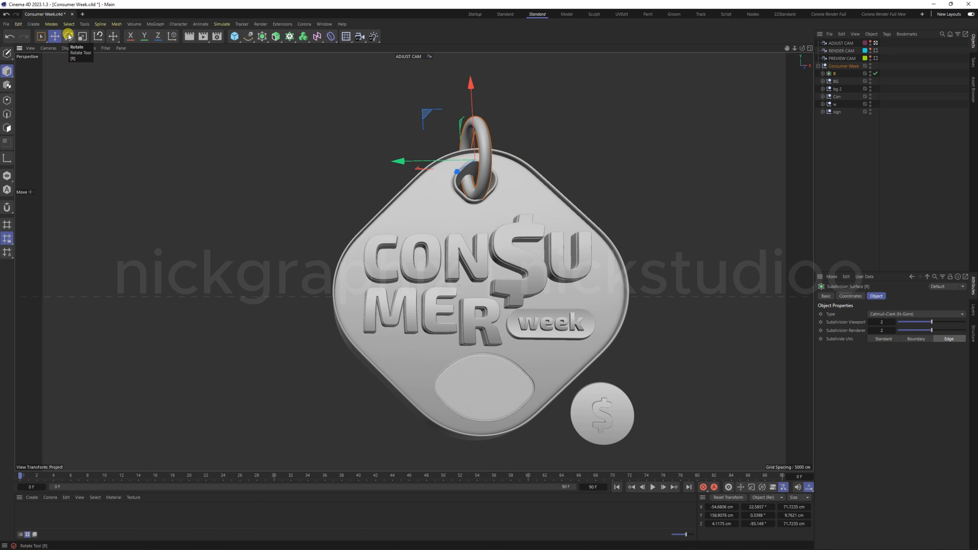
pyautogui.moveTo(505, 150); pyautogui.dragTo(494, 146)
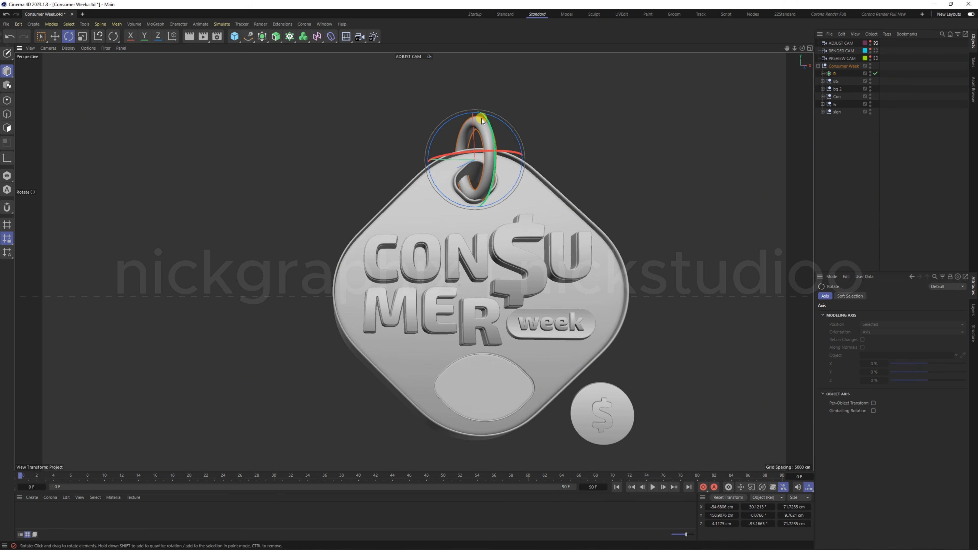
pyautogui.moveTo(473, 113); pyautogui.dragTo(481, 116)
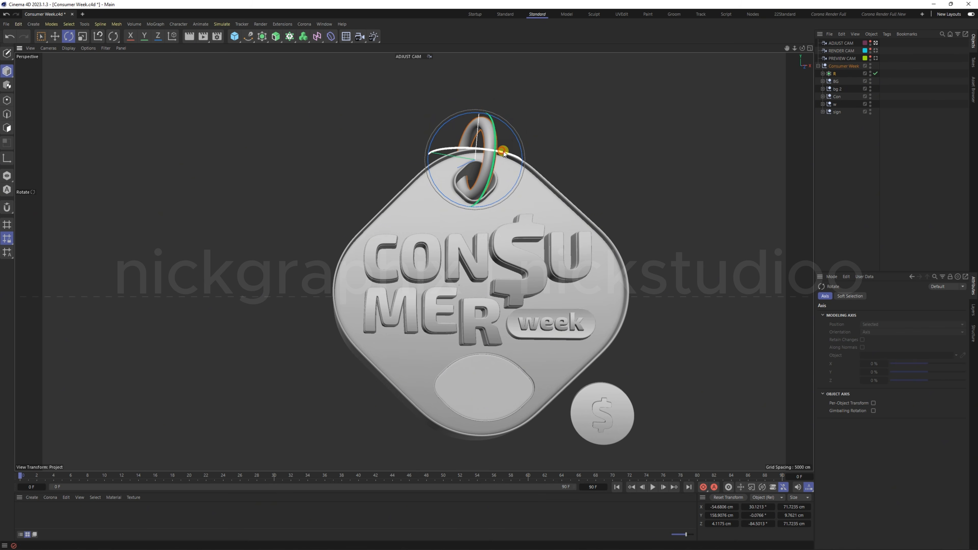
pyautogui.moveTo(502, 150); pyautogui.dragTo(502, 152)
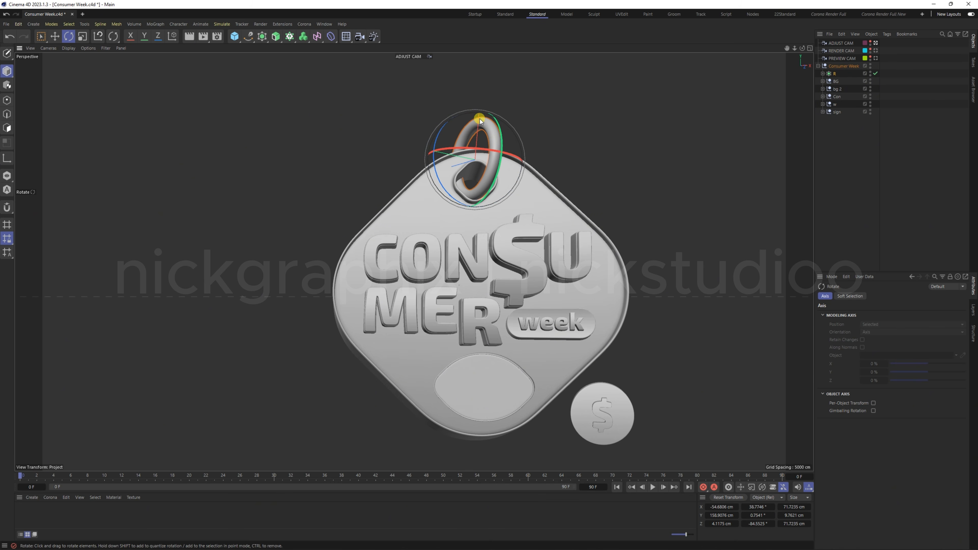
pyautogui.moveTo(440, 131); pyautogui.dragTo(444, 128)
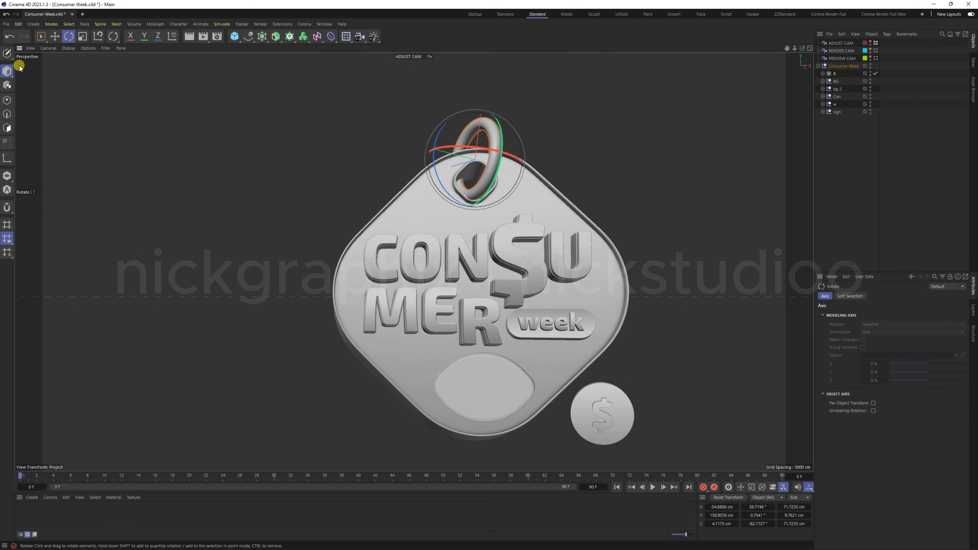
# - Raise the R ring slightly to about Y 162 cm and push it back through the tag to about Z 21 cm
pyautogui.click(55, 36)
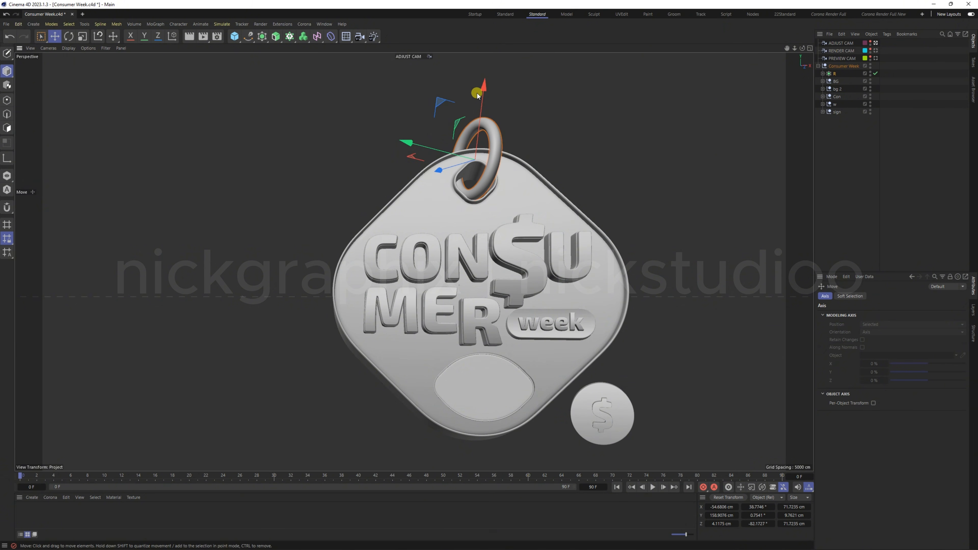
pyautogui.moveTo(477, 95); pyautogui.dragTo(476, 90)
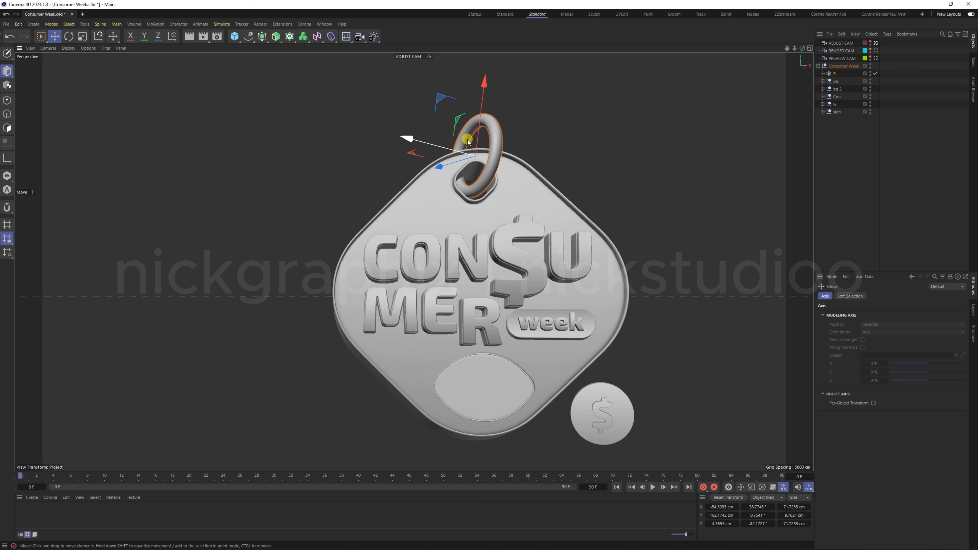
pyautogui.moveTo(409, 138); pyautogui.dragTo(407, 138)
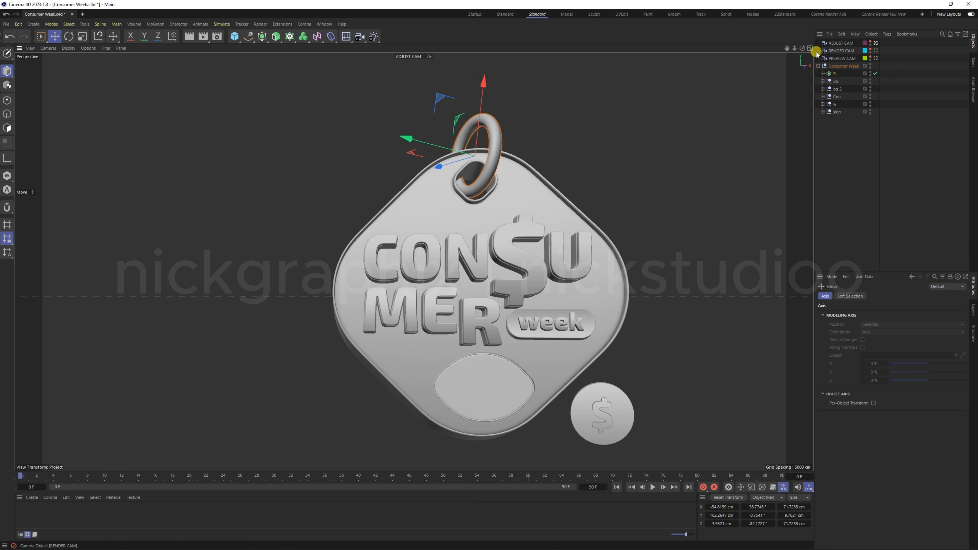
pyautogui.moveTo(801, 48); pyautogui.dragTo(878, 52)
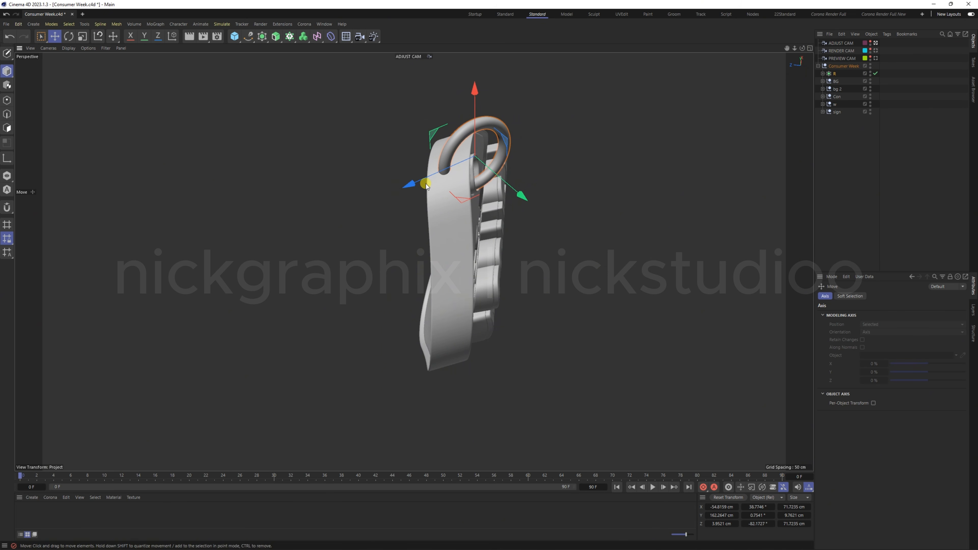
pyautogui.moveTo(408, 184); pyautogui.dragTo(388, 190)
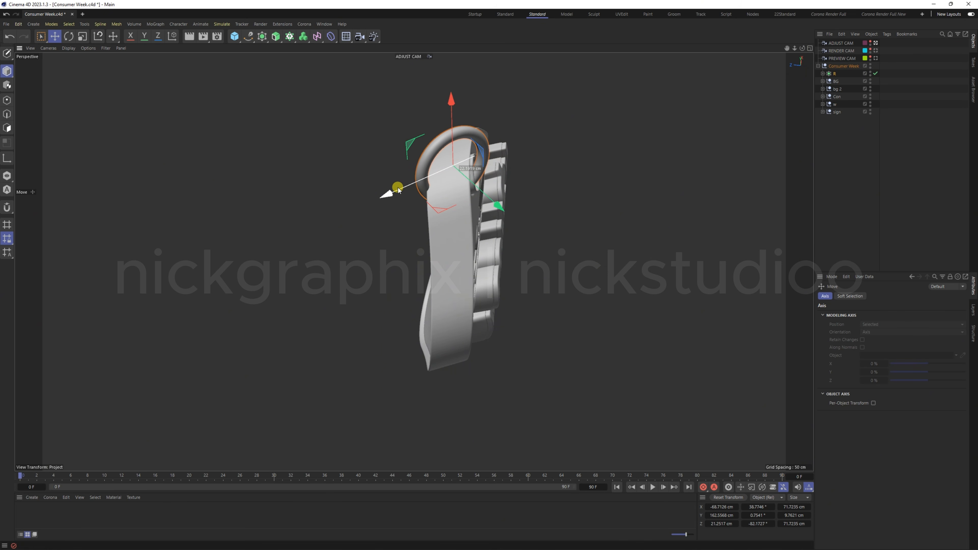
# - Increase the ring radius of the Torus inside R to 36 cm so it clears the tag's thickness
pyautogui.click(822, 73)
pyautogui.click(842, 81)
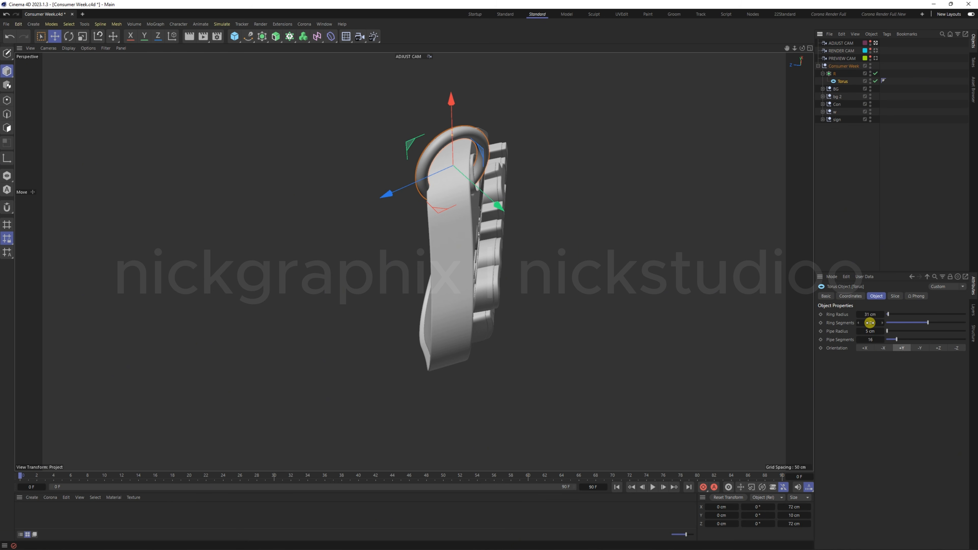
pyautogui.moveTo(871, 316); pyautogui.dragTo(870, 316)
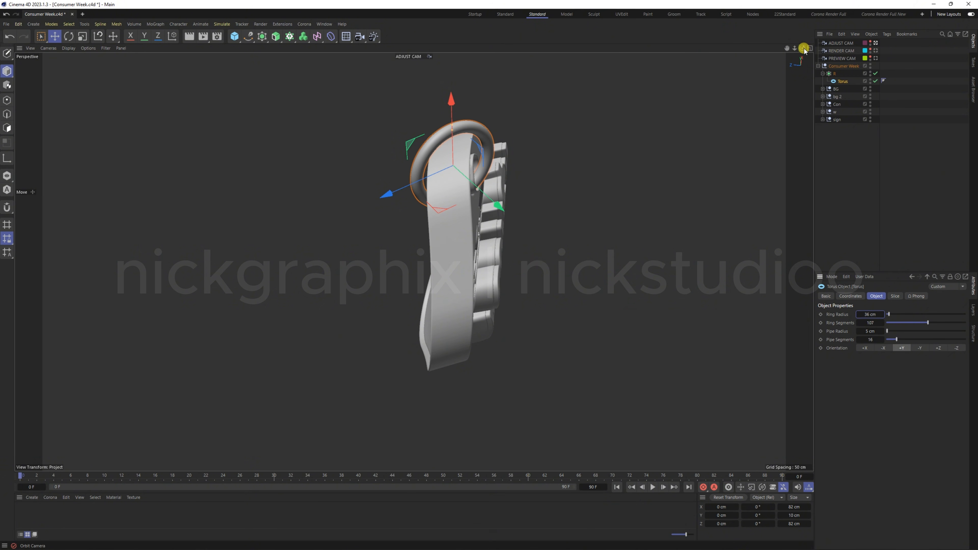
pyautogui.moveTo(804, 51); pyautogui.dragTo(786, 57)
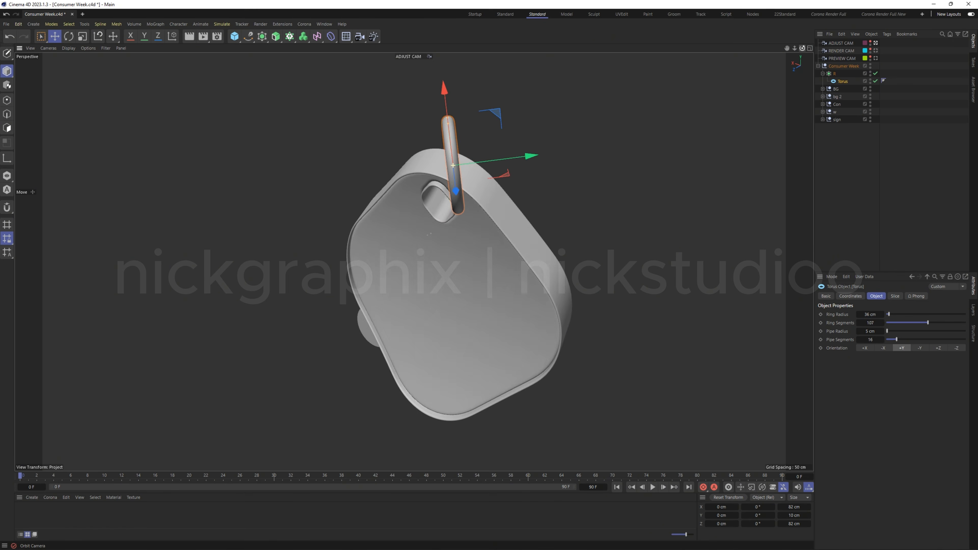
pyautogui.keyDown('alt'); pyautogui.moveTo(615, 175); pyautogui.dragTo(633, 167); pyautogui.keyUp('alt')
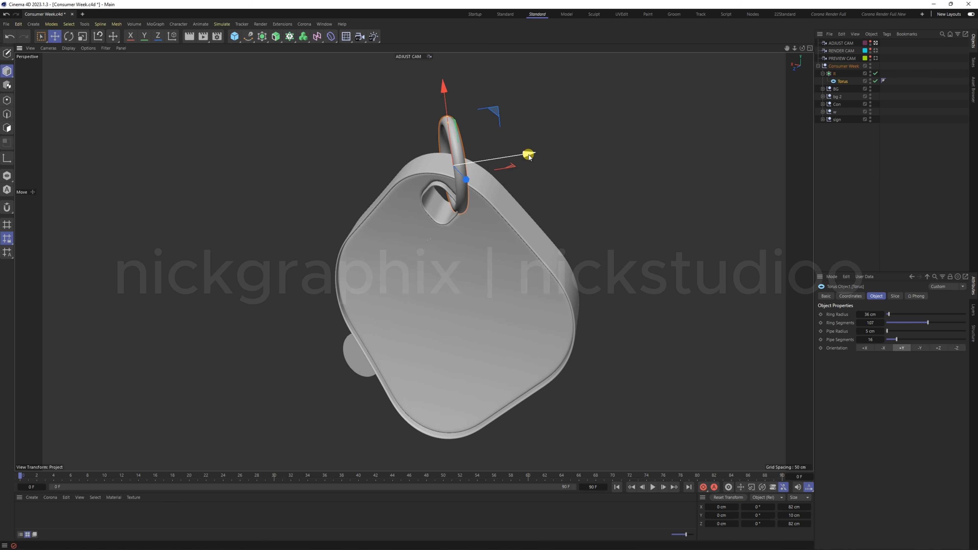
# - Shift the Torus inside R along its Y axis to about -8.2 cm so it sits centred in the tag's hole
pyautogui.moveTo(528, 156); pyautogui.dragTo(515, 154)
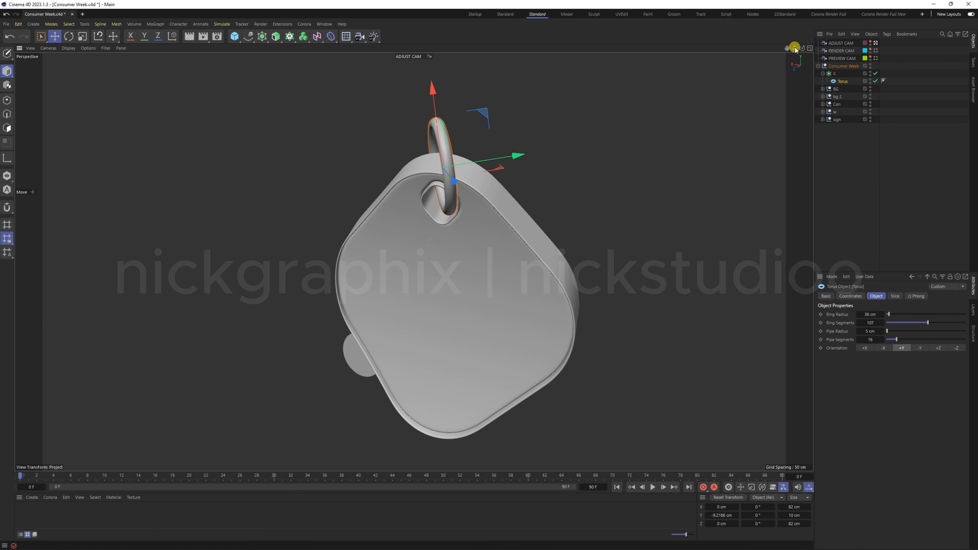
pyautogui.moveTo(803, 49); pyautogui.dragTo(753, 116)
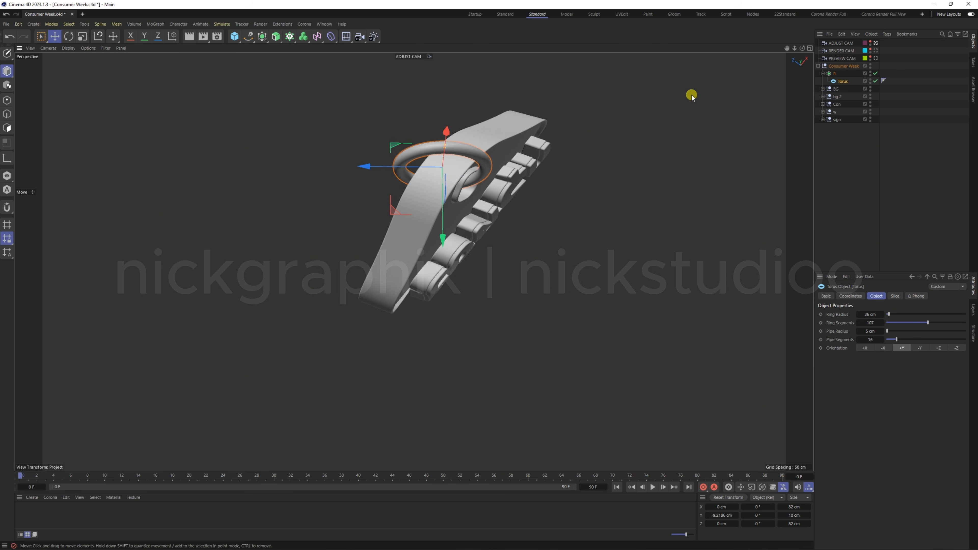
pyautogui.moveTo(802, 48); pyautogui.dragTo(720, 13)
pyautogui.scroll(-2, 593, 169)
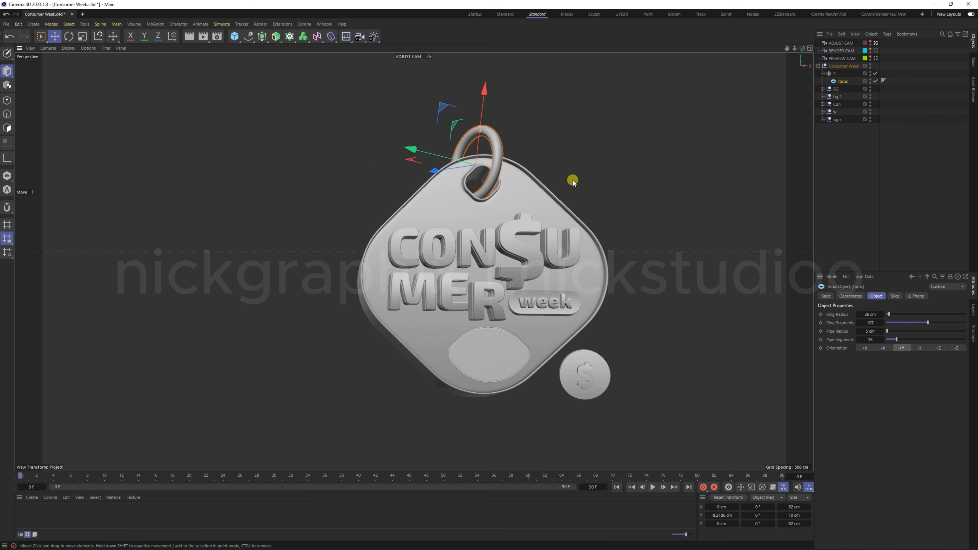
# - Check the ring from the front and raise the Torus inside R along its X axis to about 4.7 cm, leaving nothing selected
pyautogui.moveTo(803, 51); pyautogui.dragTo(793, 51)
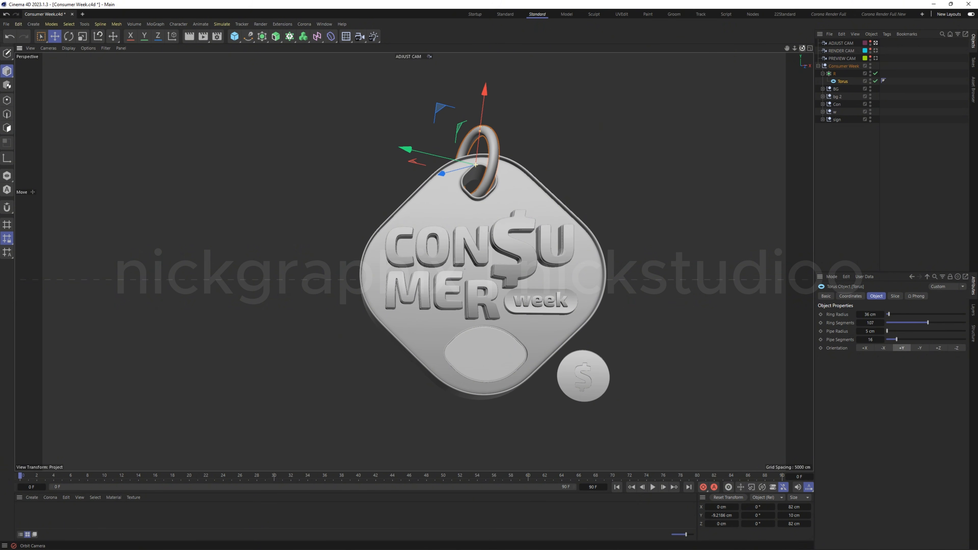
pyautogui.moveTo(804, 51); pyautogui.dragTo(806, 44)
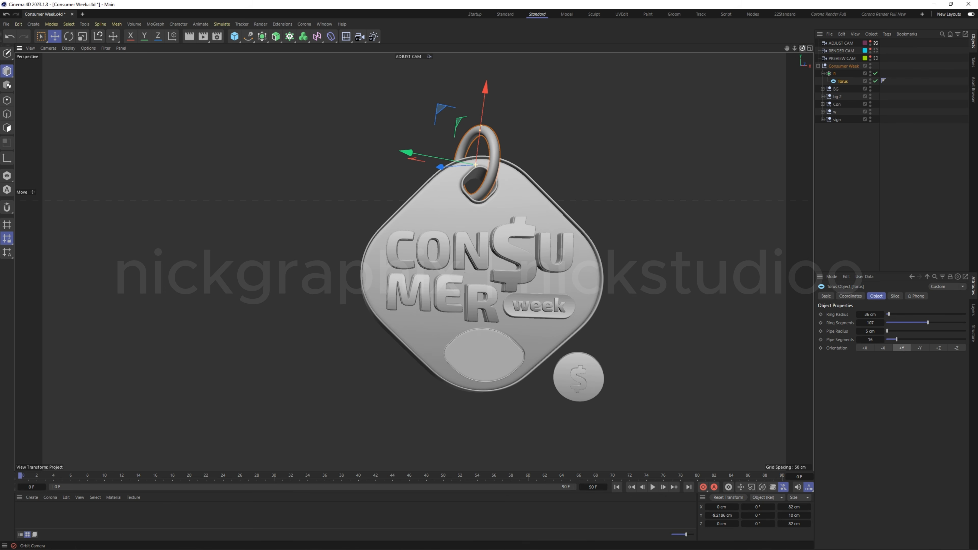
pyautogui.keyDown('alt'); pyautogui.moveTo(564, 132); pyautogui.dragTo(575, 124); pyautogui.keyUp('alt')
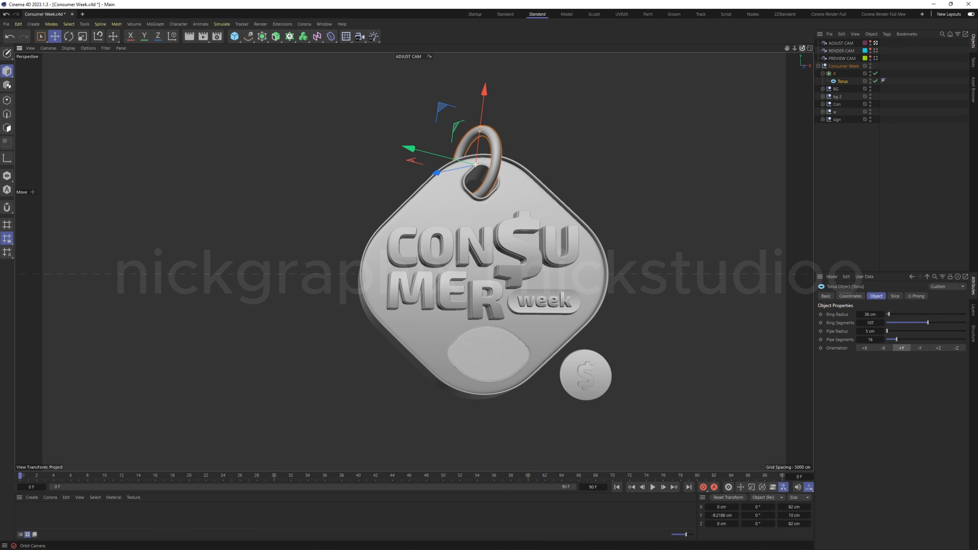
pyautogui.scroll(-2, 423, 116)
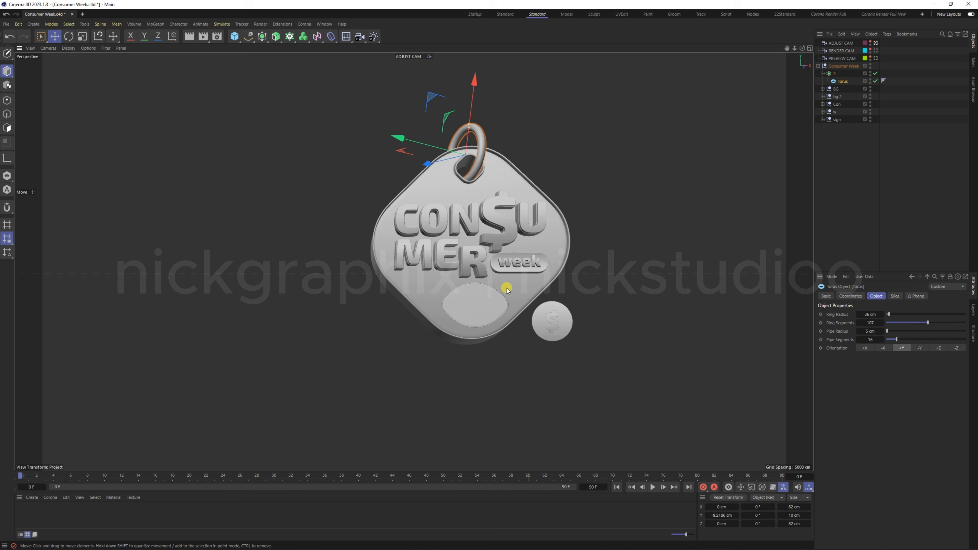
pyautogui.scroll(3, 500, 291)
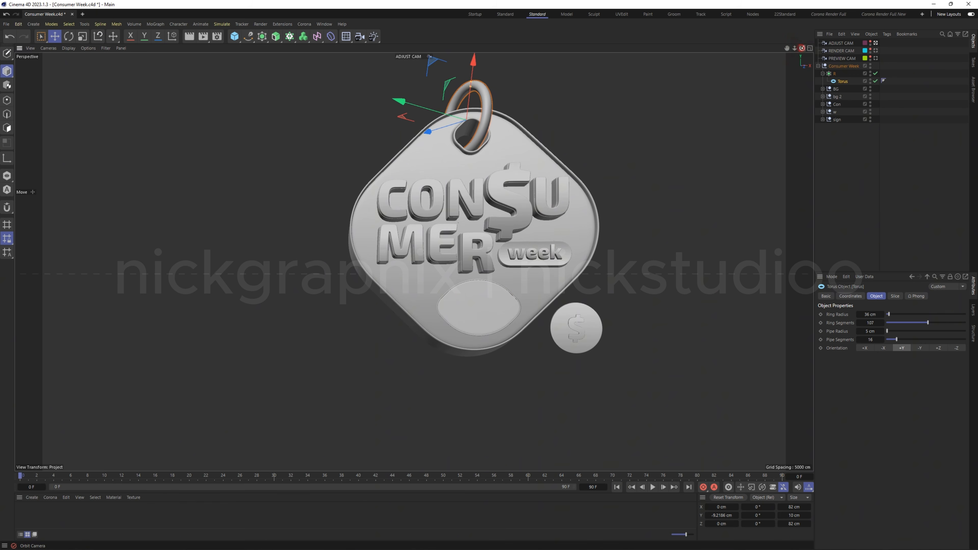
pyautogui.moveTo(802, 48); pyautogui.dragTo(796, 57)
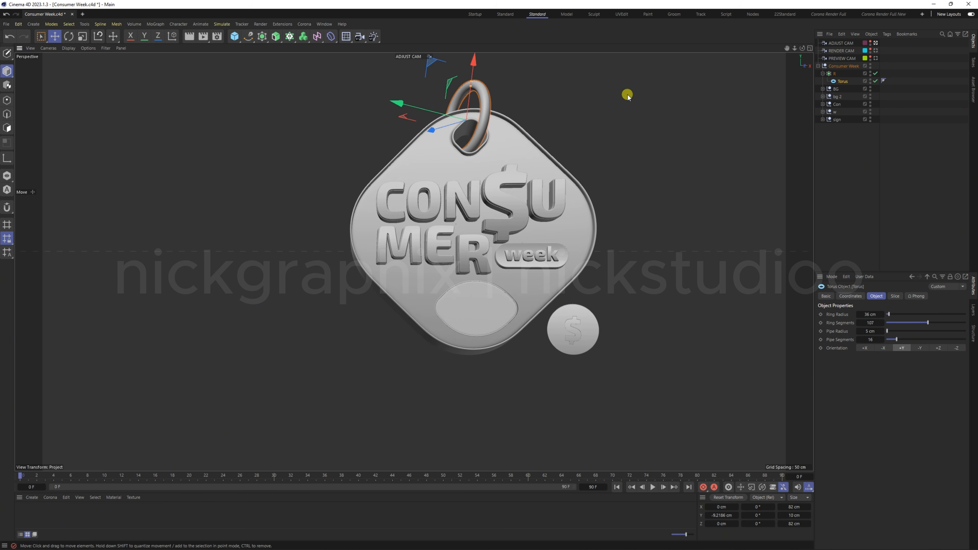
pyautogui.scroll(-1, 369, 414)
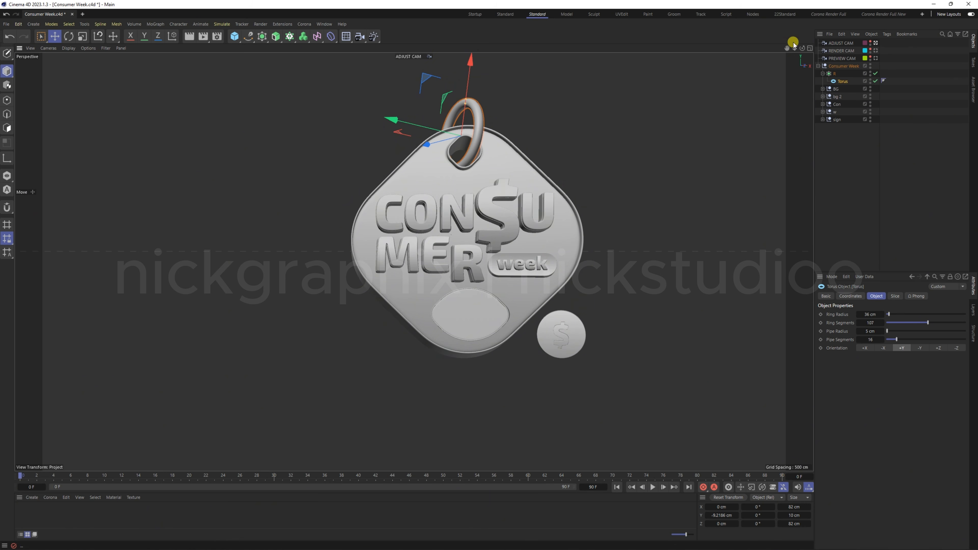
pyautogui.moveTo(787, 48); pyautogui.dragTo(658, 42)
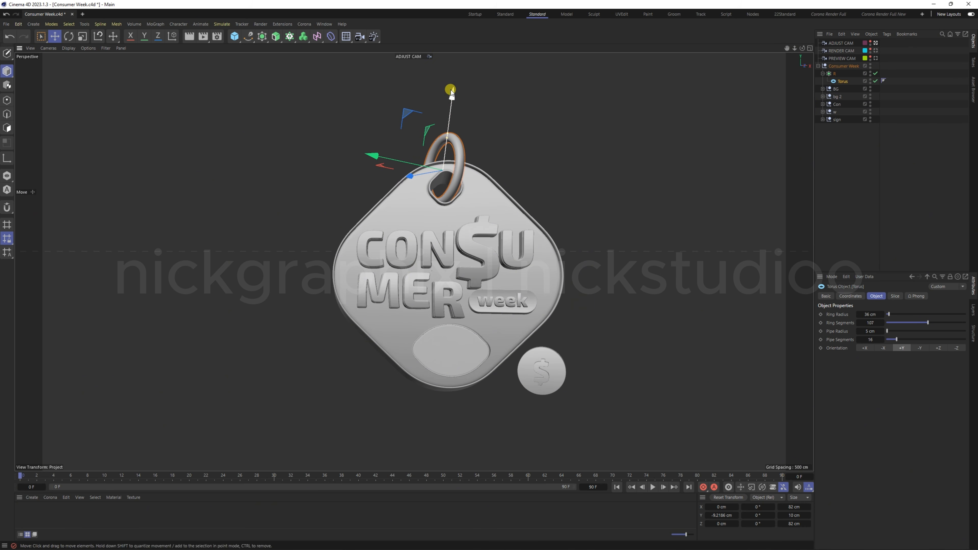
pyautogui.moveTo(453, 92); pyautogui.dragTo(454, 88)
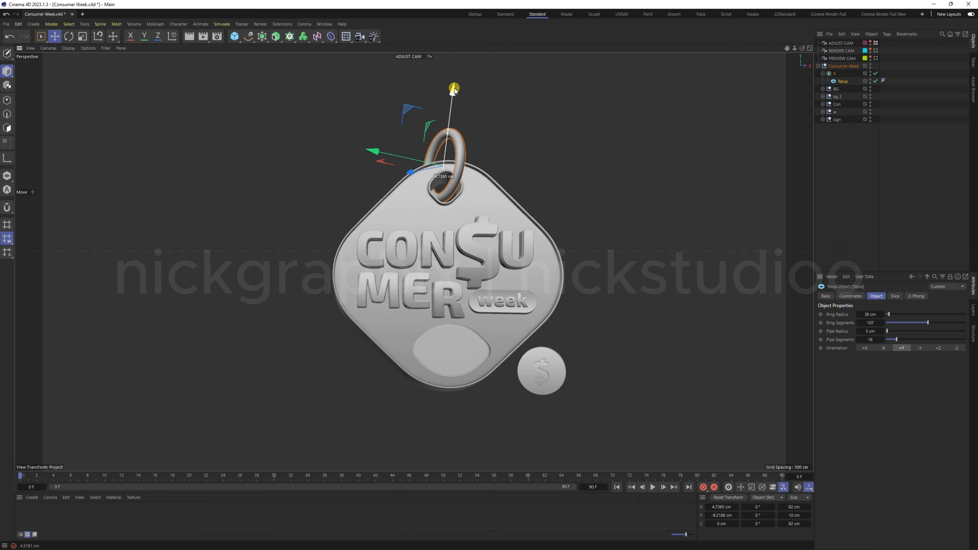
pyautogui.click(838, 138)
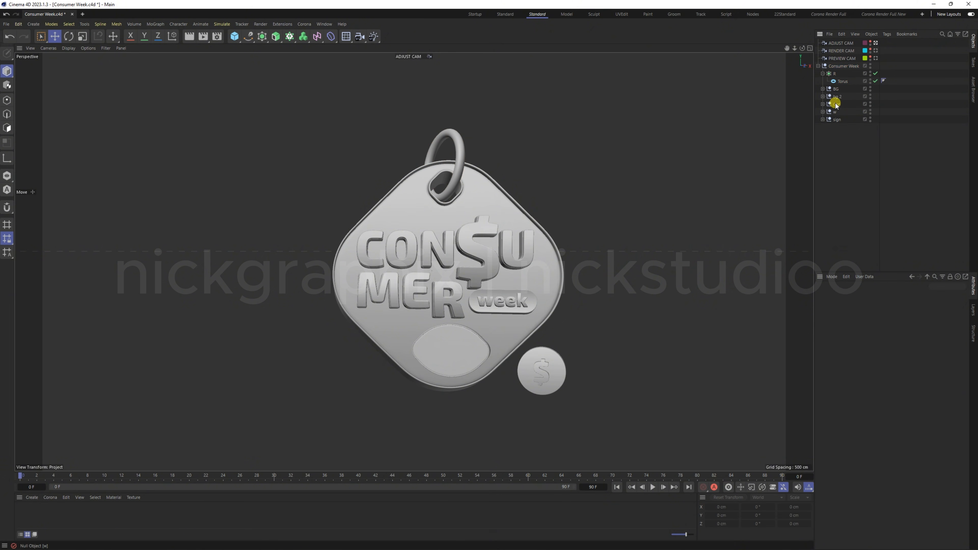
# - Collapse the R group and switch to RENDER CAM, framing the tag large at a slight angle
pyautogui.click(823, 74)
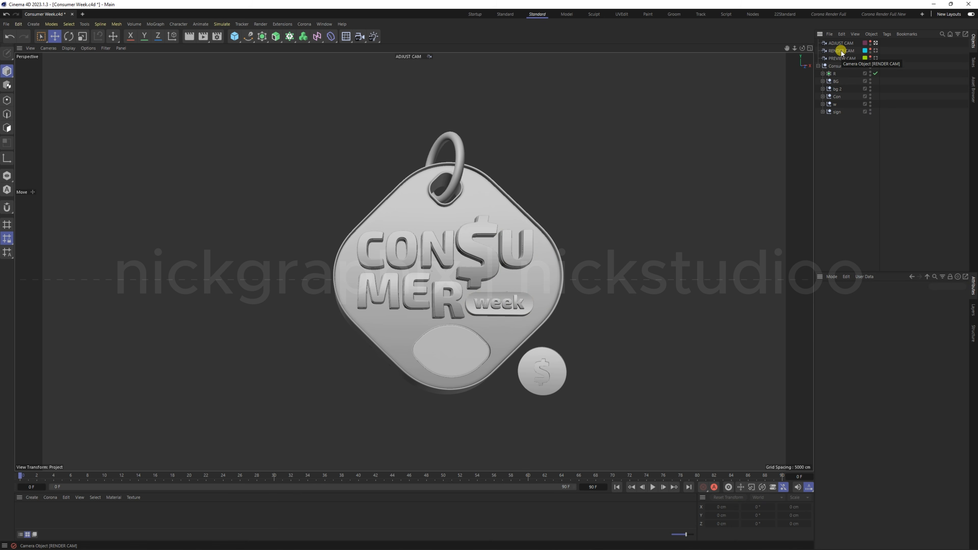
pyautogui.click(875, 50)
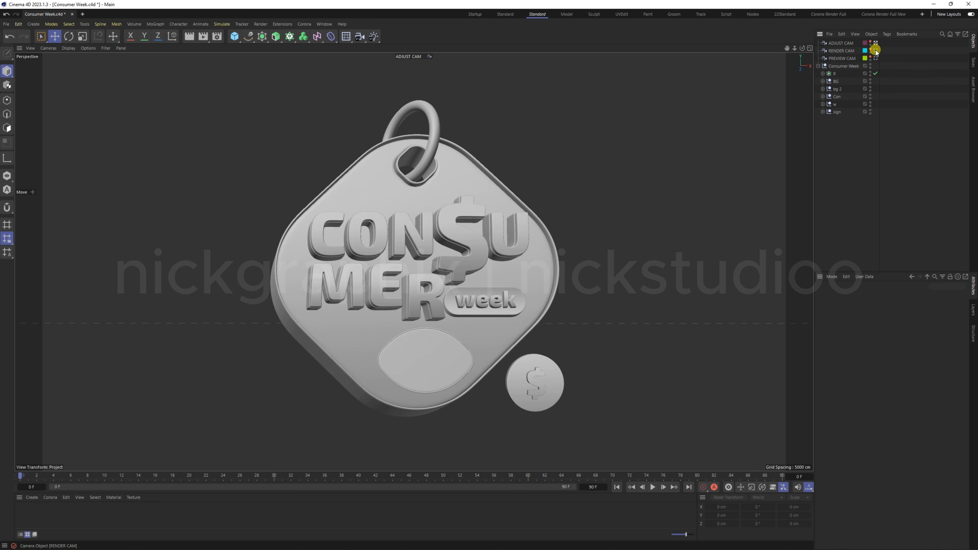
pyautogui.moveTo(802, 50)
pyautogui.mouseDown()
pyautogui.moveTo(810, 51)
pyautogui.moveTo(793, 43)
pyautogui.mouseUp()
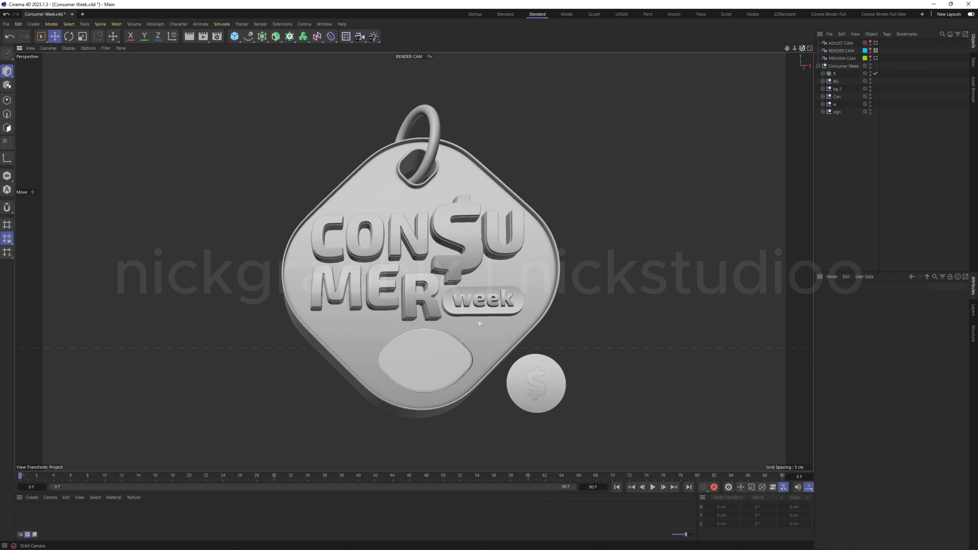
pyautogui.moveTo(479, 323)
pyautogui.keyDown('alt'); pyautogui.mouseDown()
pyautogui.moveTo(480, 335)
pyautogui.moveTo(483, 324)
pyautogui.mouseUp(); pyautogui.keyUp('alt')
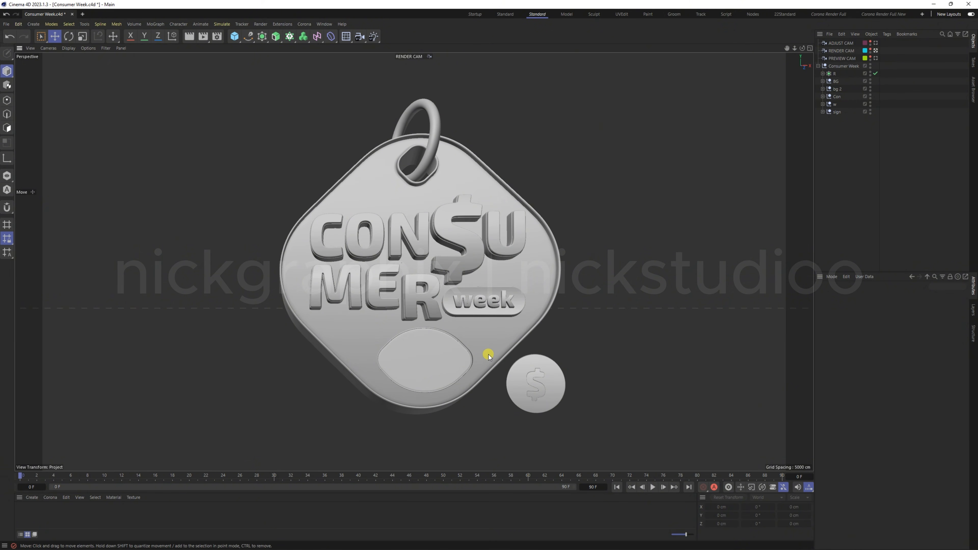
pyautogui.scroll(4, 487, 358)
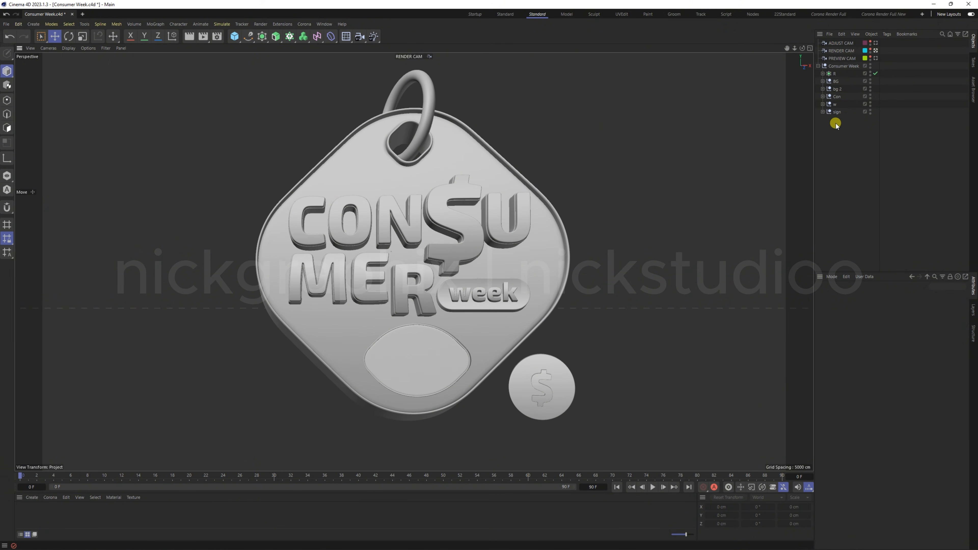
# - Scale the sign coin down slightly and move it toward the tag to about X 38.1 cm
pyautogui.click(837, 112)
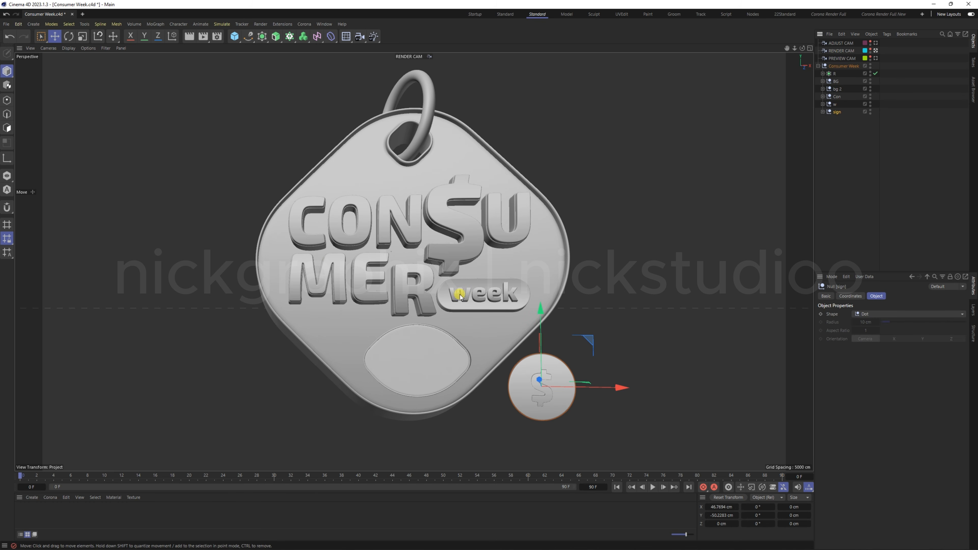
pyautogui.press('t')
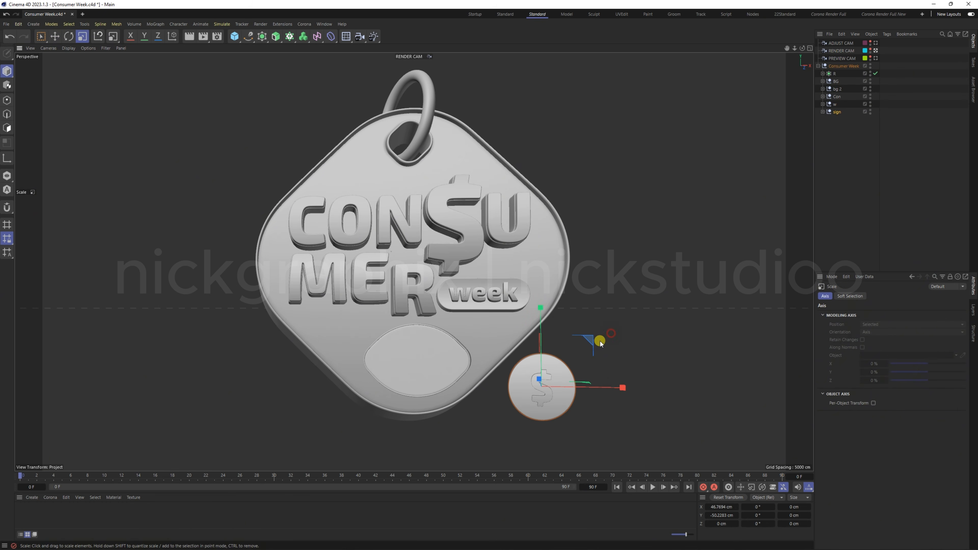
pyautogui.moveTo(600, 341); pyautogui.dragTo(575, 371)
pyautogui.press('e')
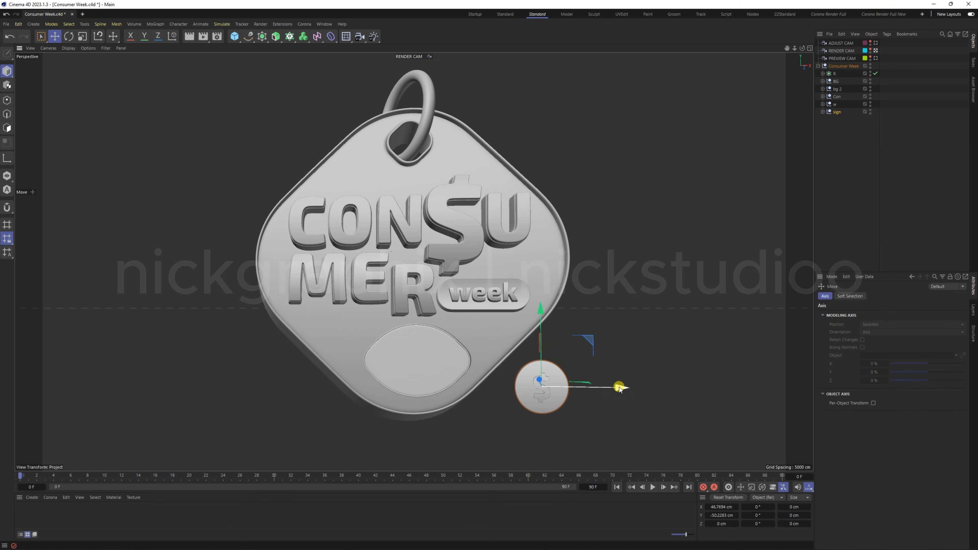
pyautogui.moveTo(617, 383)
pyautogui.mouseDown()
pyautogui.moveTo(564, 360)
pyautogui.moveTo(609, 367)
pyautogui.mouseUp()
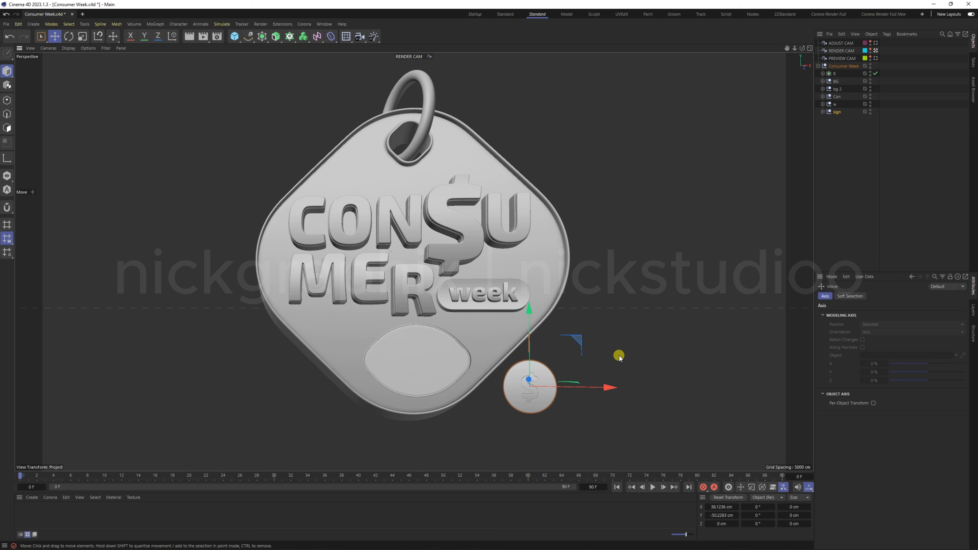
pyautogui.click(831, 127)
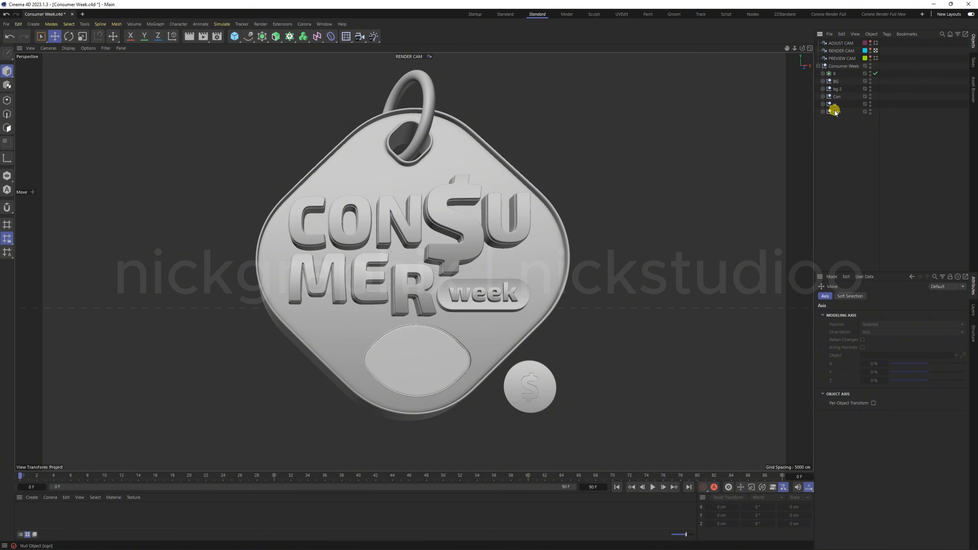
# - Place the sign null, with its FFD and coin geometry, inside a new Cloner as the parent
pyautogui.click(836, 113)
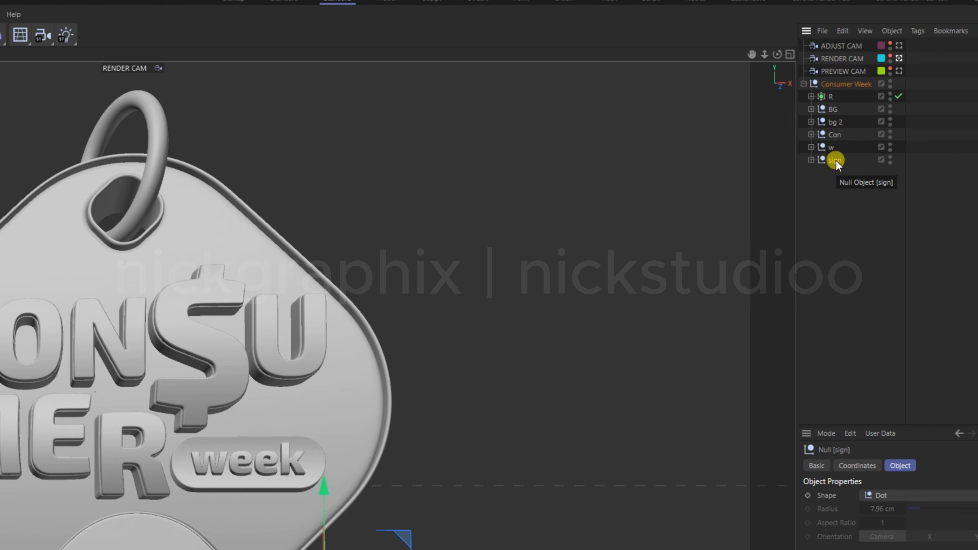
pyautogui.click(810, 165)
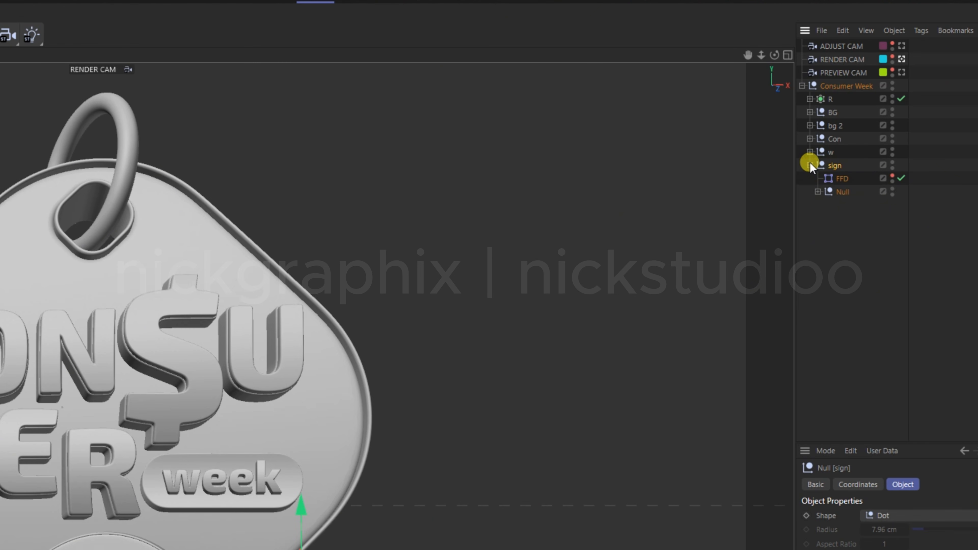
pyautogui.click(839, 192)
pyautogui.click(809, 165)
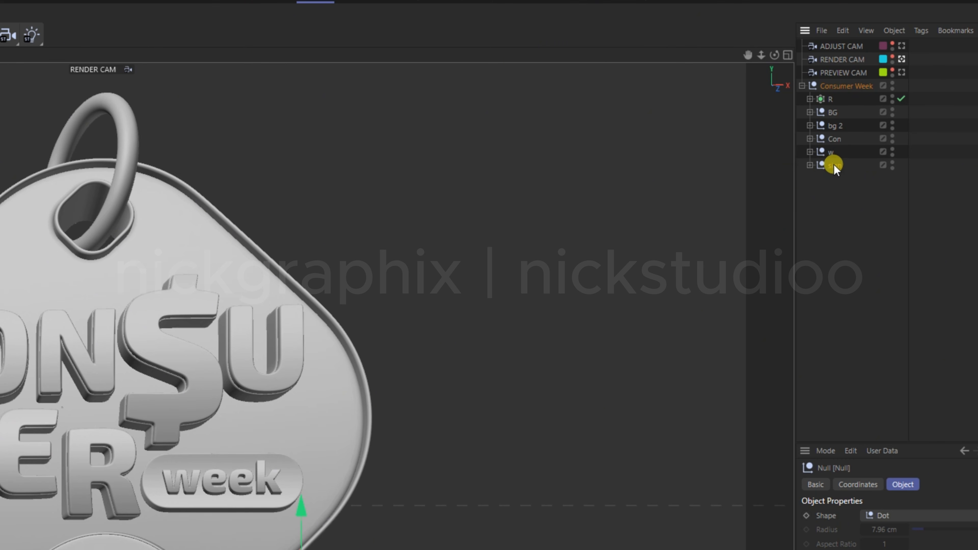
pyautogui.click(843, 168)
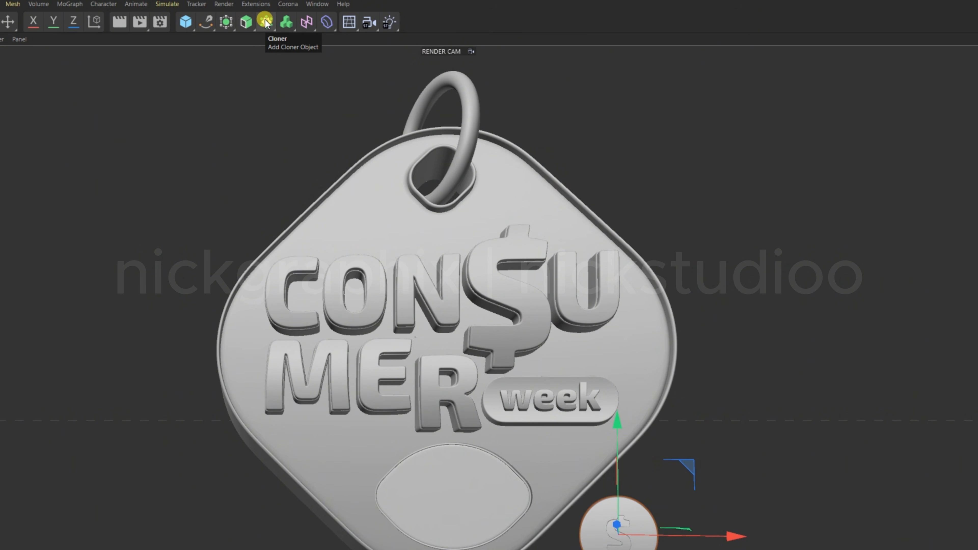
pyautogui.keyDown('alt'); pyautogui.click(266, 23); pyautogui.keyUp('alt')
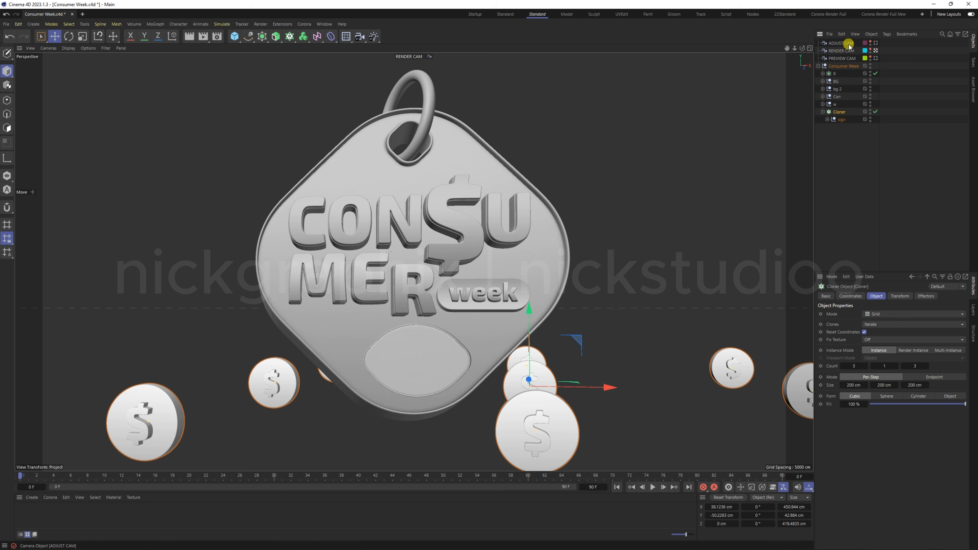
# - Through ADJUST CAM, centre the Cloner at about X -60.9, Y 51.2, Z -12.7 cm in Grid mode, sized 169 cm in X and 208 cm in Y
pyautogui.click(875, 43)
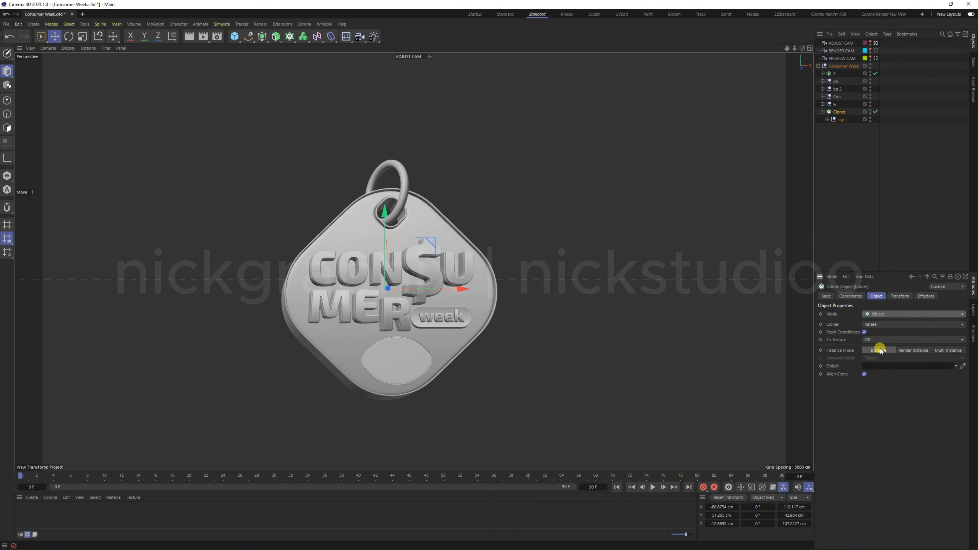
pyautogui.click(879, 349)
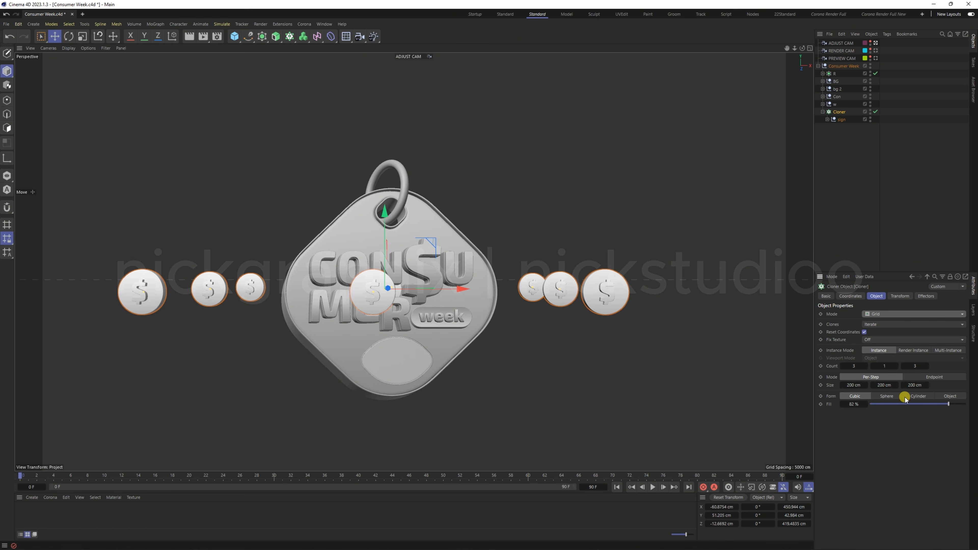
pyautogui.moveTo(853, 385)
pyautogui.mouseDown()
pyautogui.moveTo(843, 385)
pyautogui.moveTo(884, 385)
pyautogui.moveTo(855, 365)
pyautogui.mouseUp()
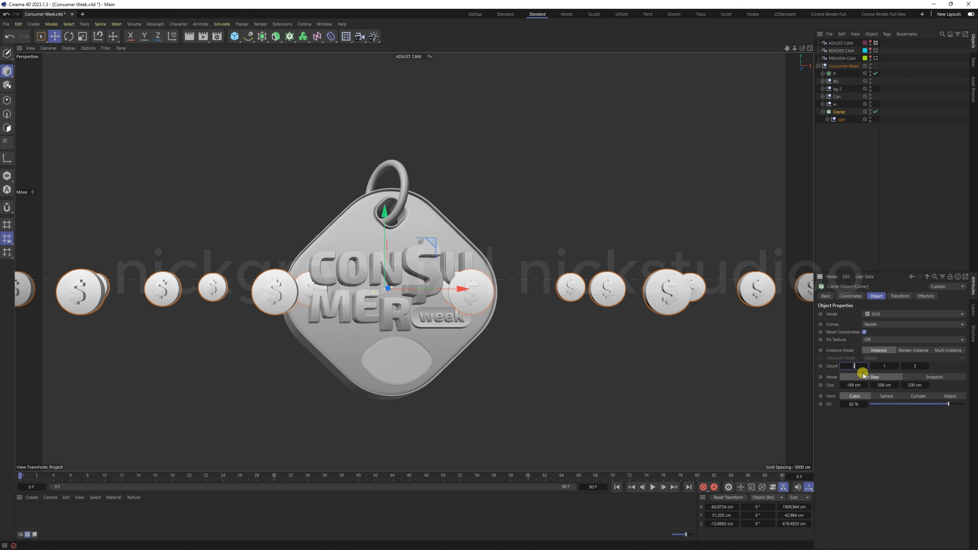
# - Set the Cloner's grid count to 2 × 2 × 2 and its fill to 61%
pyautogui.press('Return')
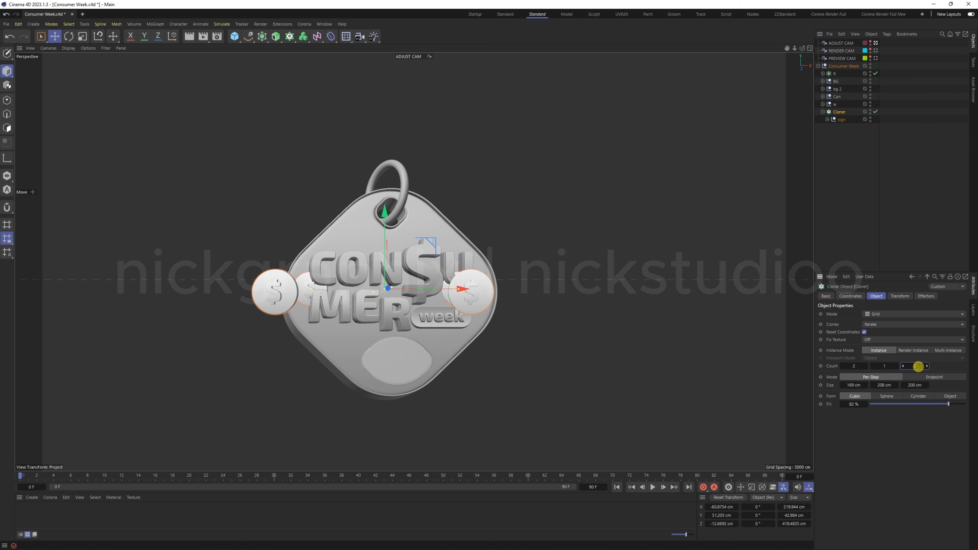
pyautogui.moveTo(918, 365); pyautogui.dragTo(918, 366)
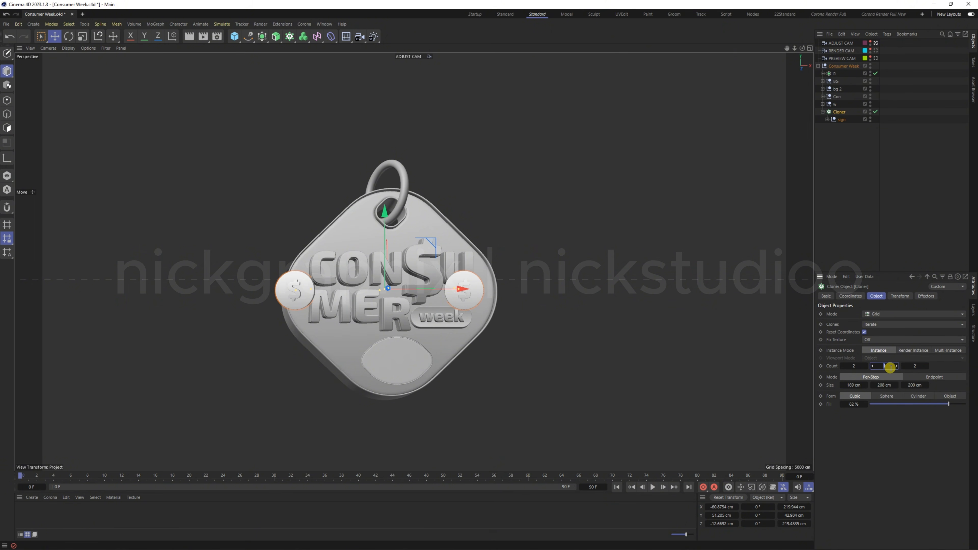
pyautogui.moveTo(890, 364); pyautogui.dragTo(890, 356)
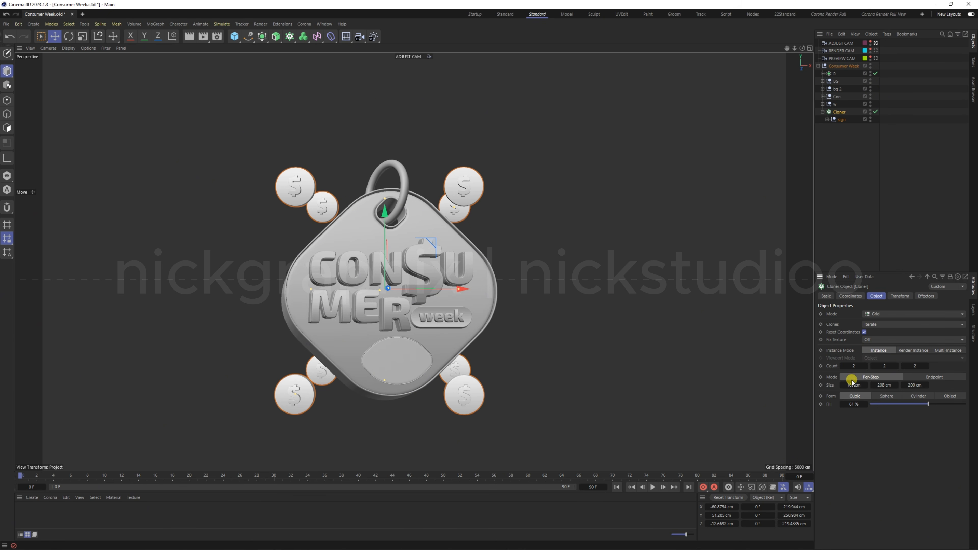
# - Set the Cloner's grid size to 137 cm in X, 185 cm in Y and 251 cm in Z
pyautogui.moveTo(852, 385); pyautogui.dragTo(839, 385)
pyautogui.click(910, 385)
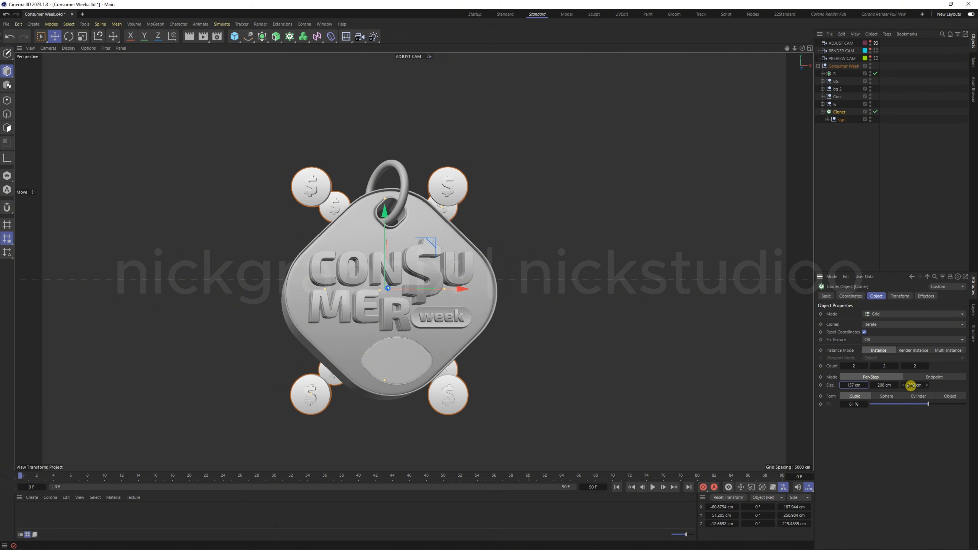
pyautogui.moveTo(908, 385); pyautogui.dragTo(872, 385)
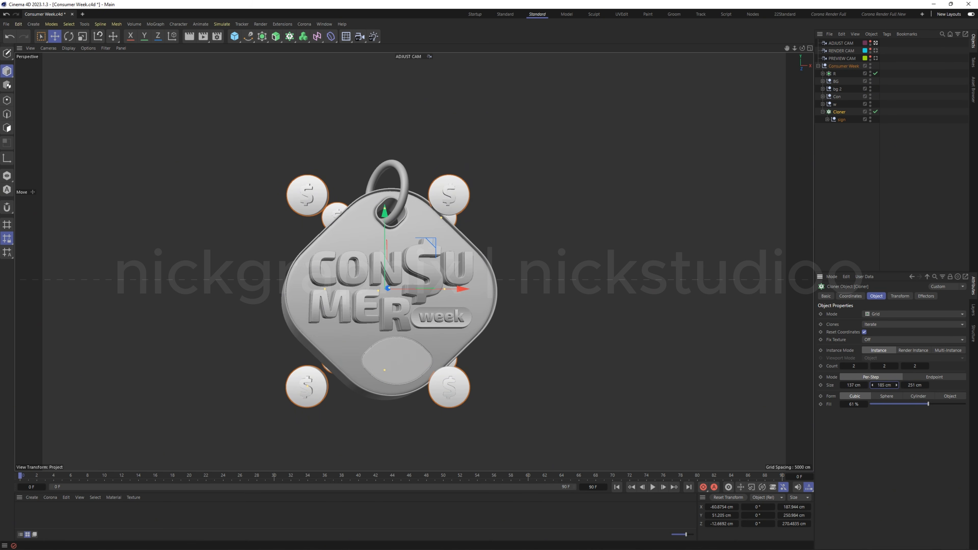
# - Resize the Cloner's grid to about 161 cm in X and 175.6 cm in Y, and move it to about X -53.1, Y 47.1 cm
pyautogui.moveTo(462, 289); pyautogui.dragTo(462, 289)
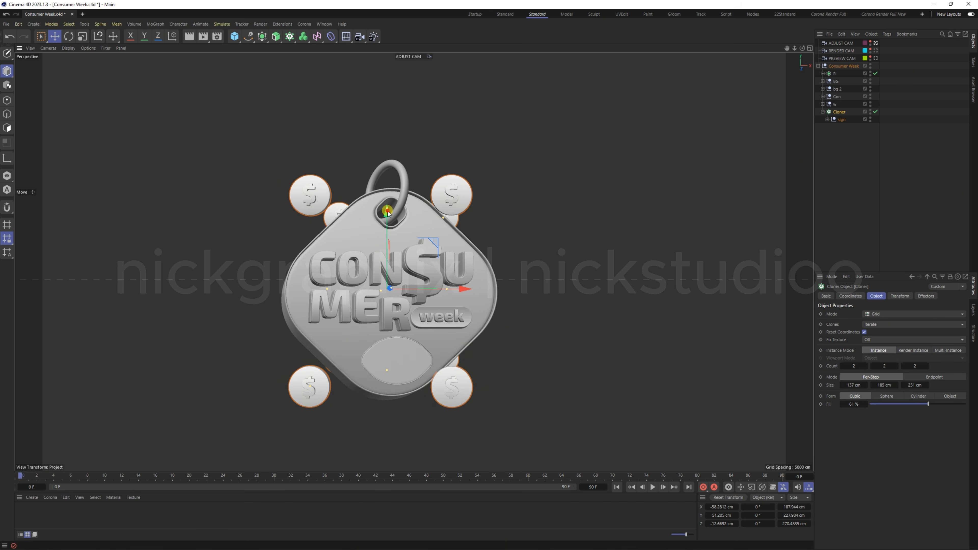
pyautogui.moveTo(387, 212); pyautogui.dragTo(388, 222)
pyautogui.moveTo(384, 357); pyautogui.dragTo(386, 370)
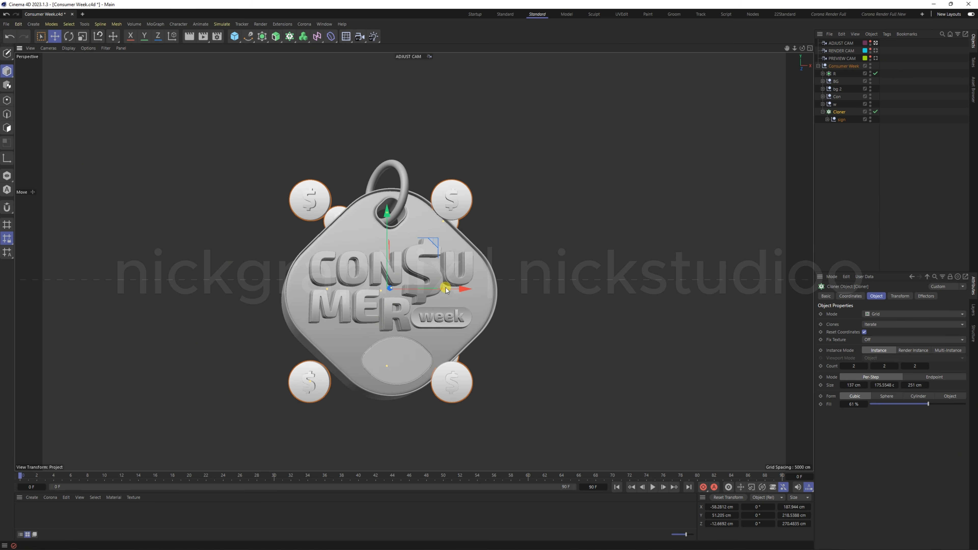
pyautogui.moveTo(447, 289); pyautogui.dragTo(468, 288)
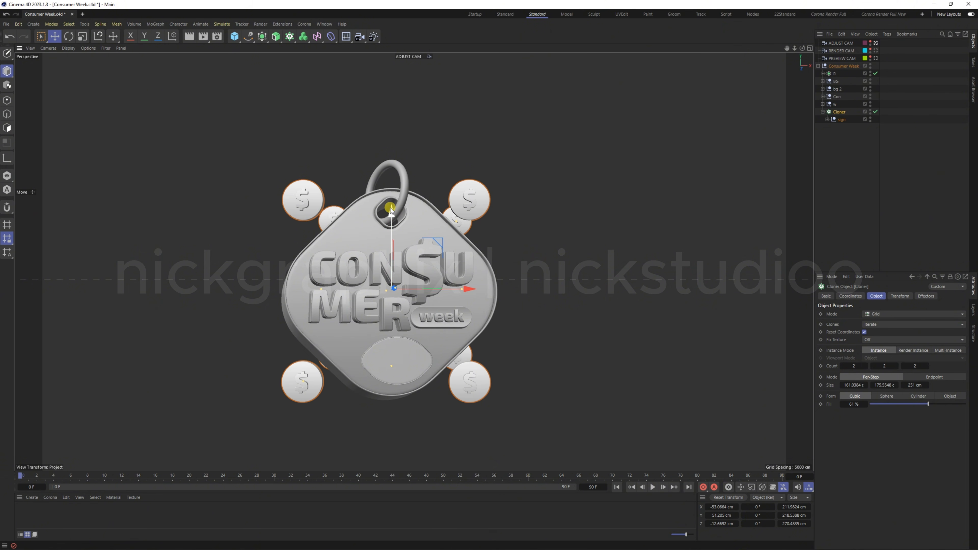
pyautogui.moveTo(389, 208); pyautogui.dragTo(390, 214)
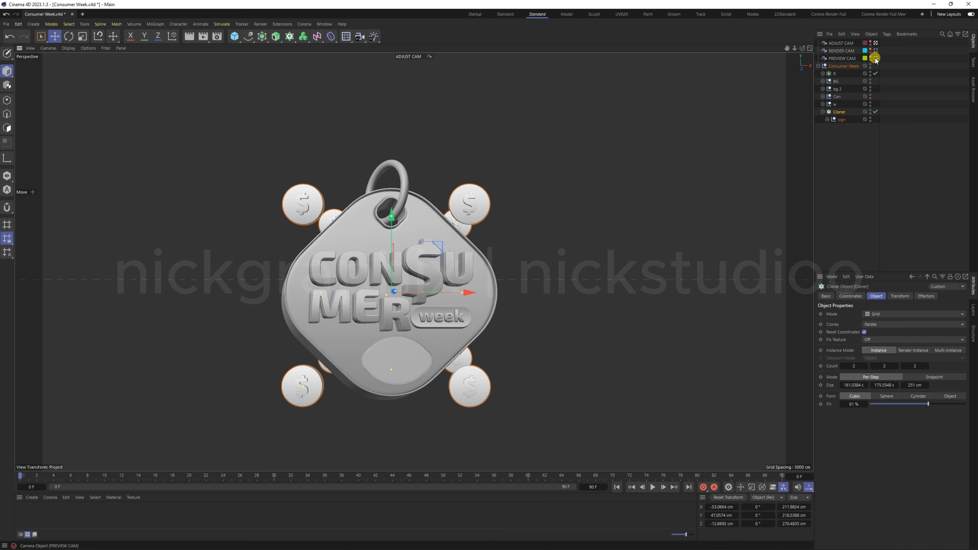
# - Through RENDER CAM, position the Cloner at about X -52.3, Y 40.9 cm and size its grid to about 171 × 186.6 × 249 cm
pyautogui.click(875, 50)
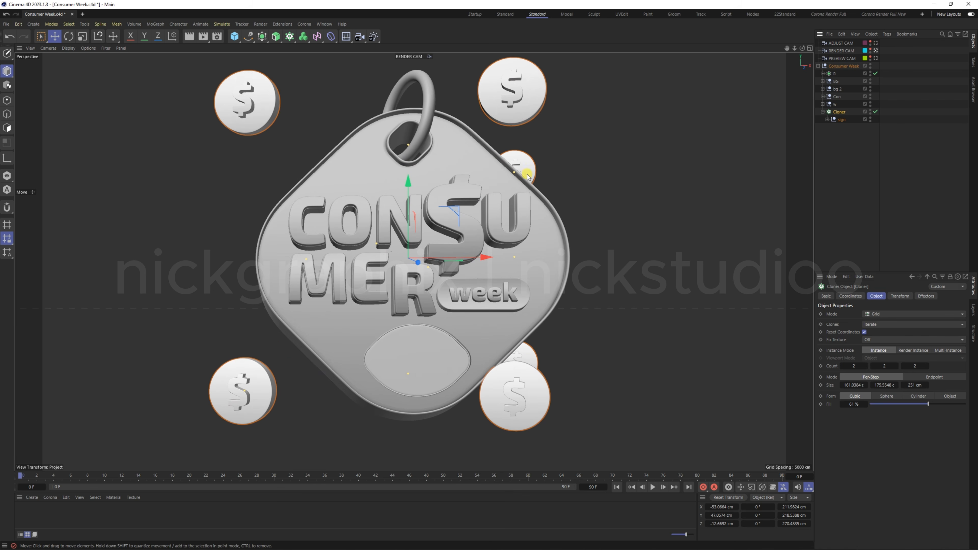
pyautogui.moveTo(486, 258); pyautogui.dragTo(496, 258)
pyautogui.moveTo(421, 170); pyautogui.dragTo(421, 180)
pyautogui.moveTo(884, 385); pyautogui.dragTo(918, 385)
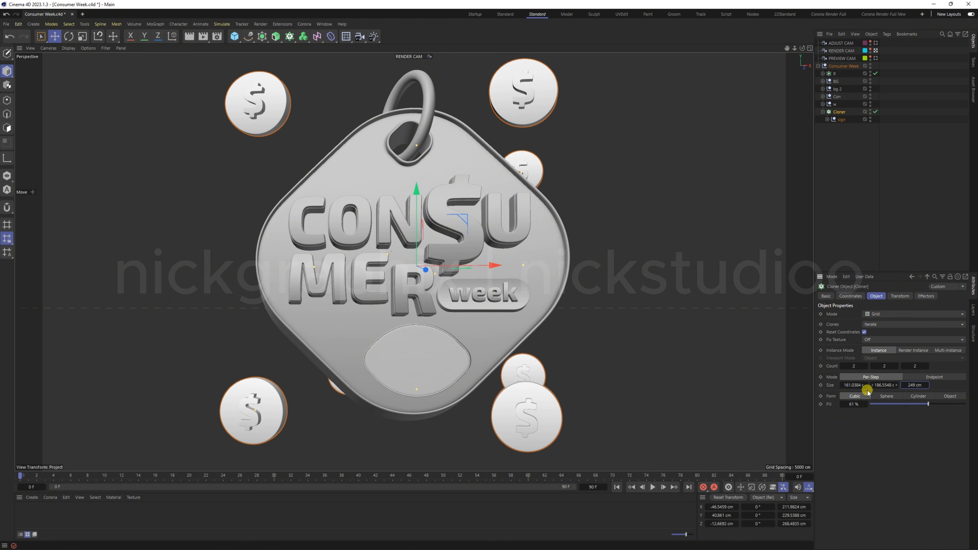
pyautogui.moveTo(852, 385); pyautogui.dragTo(855, 385)
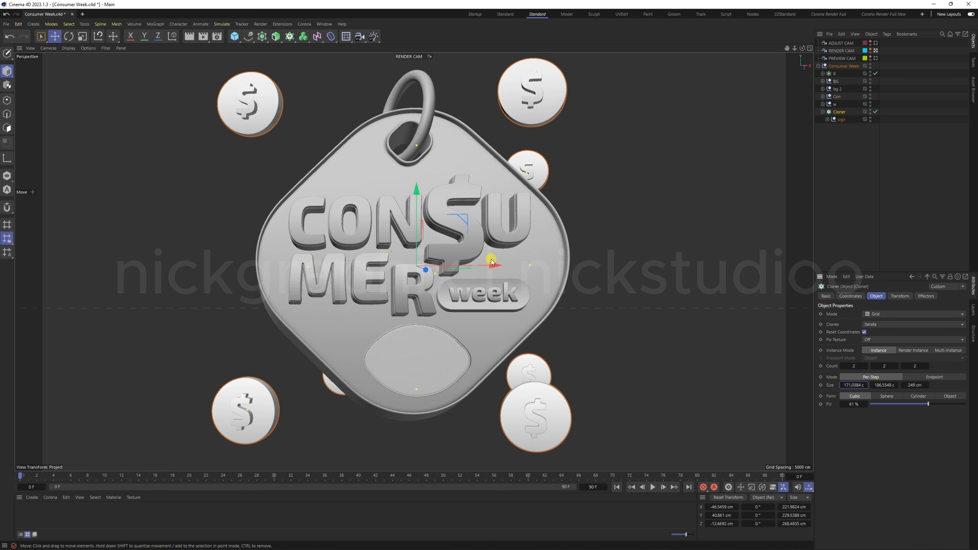
pyautogui.moveTo(491, 262); pyautogui.dragTo(483, 263)
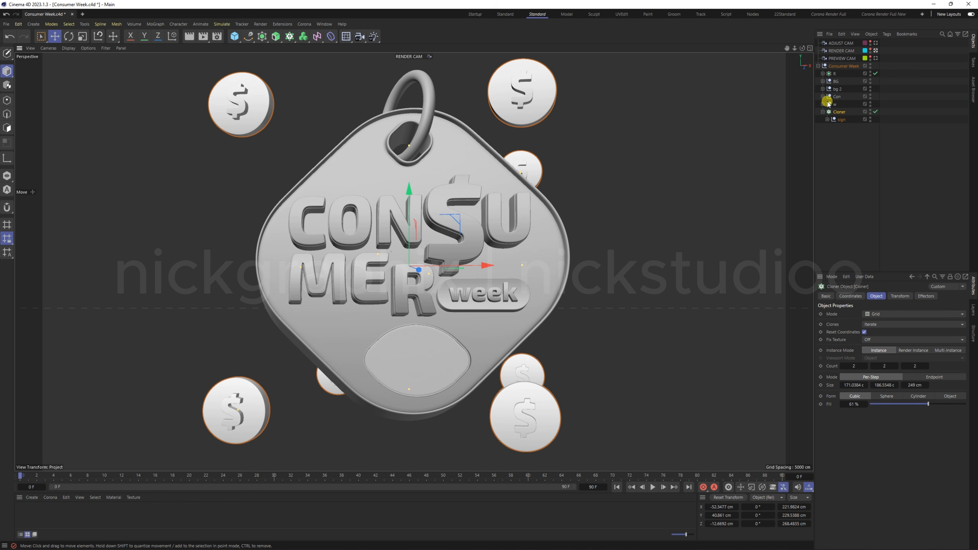
# - Rotate the Cloner to about 7.2° heading and 4° pitch so the coins face the render camera
pyautogui.click(69, 36)
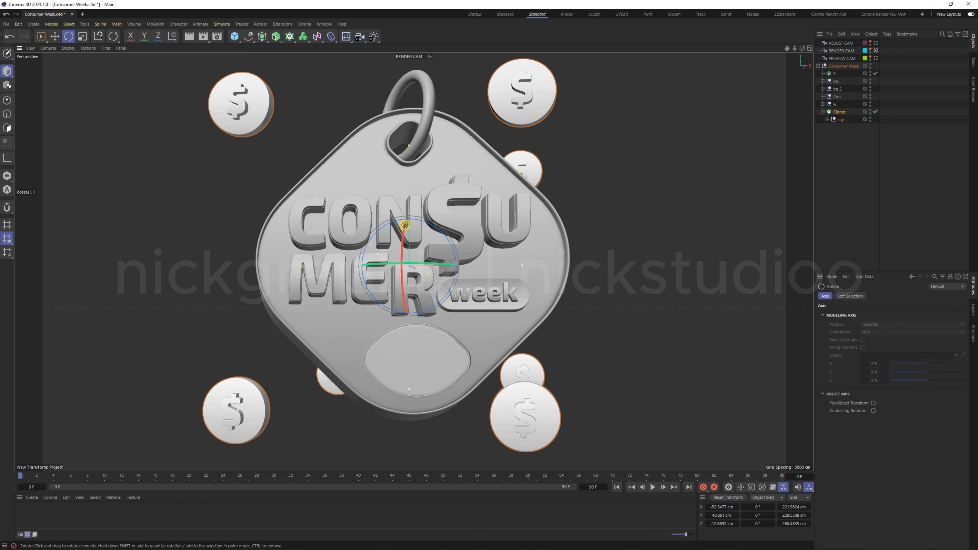
pyautogui.moveTo(414, 263); pyautogui.dragTo(409, 250)
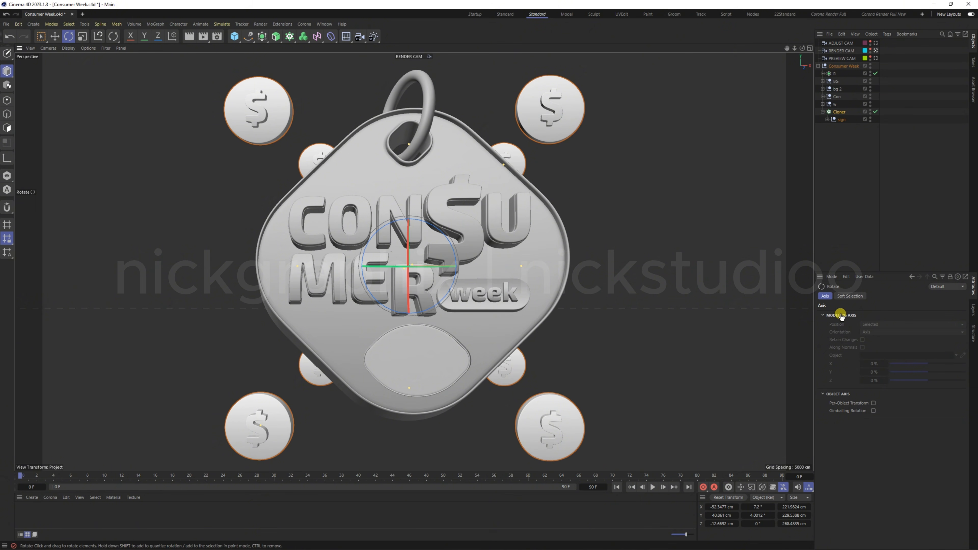
pyautogui.click(56, 36)
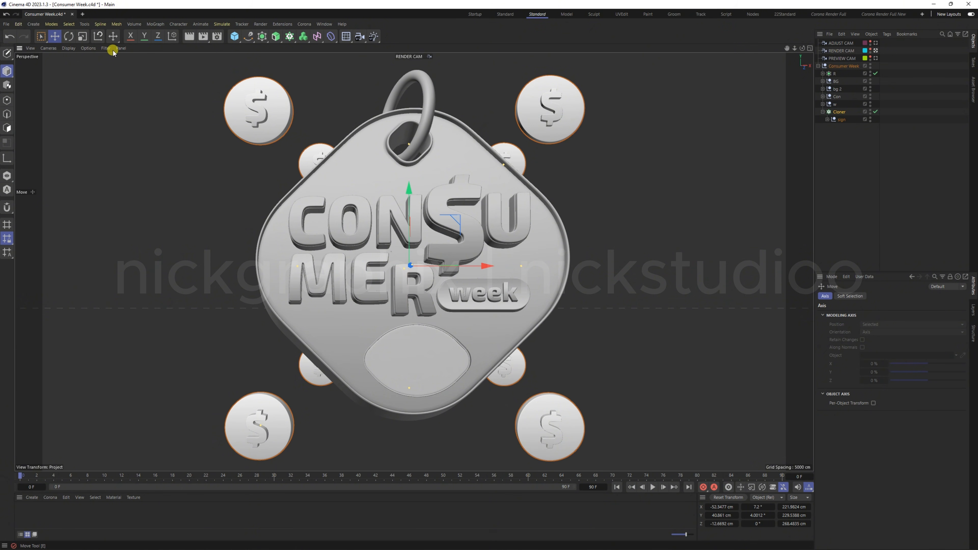
# - Tighten the Cloner's grid size to about 162 × 167.6 × 173 cm and move it to about X -54.7, Y 42.9, Z -13.1 cm
pyautogui.click(842, 113)
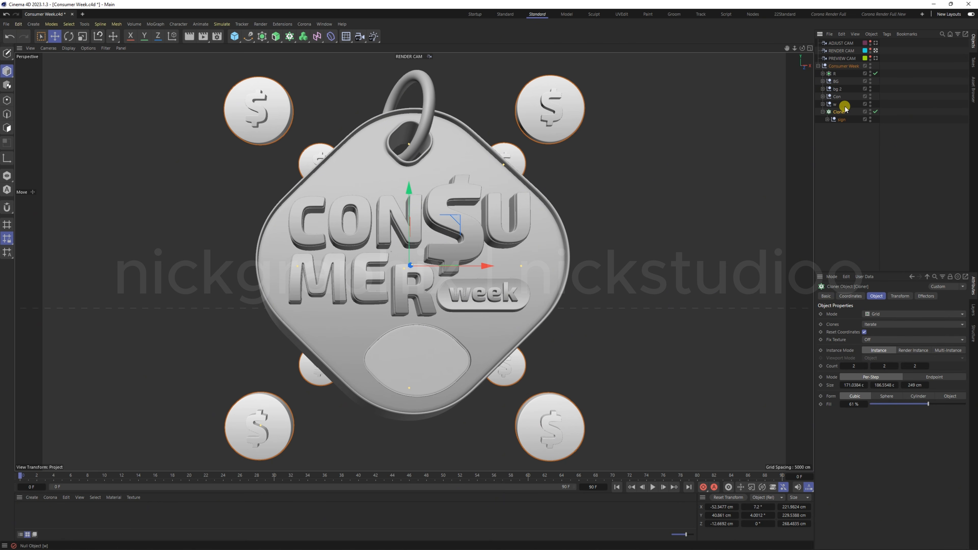
pyautogui.click(827, 120)
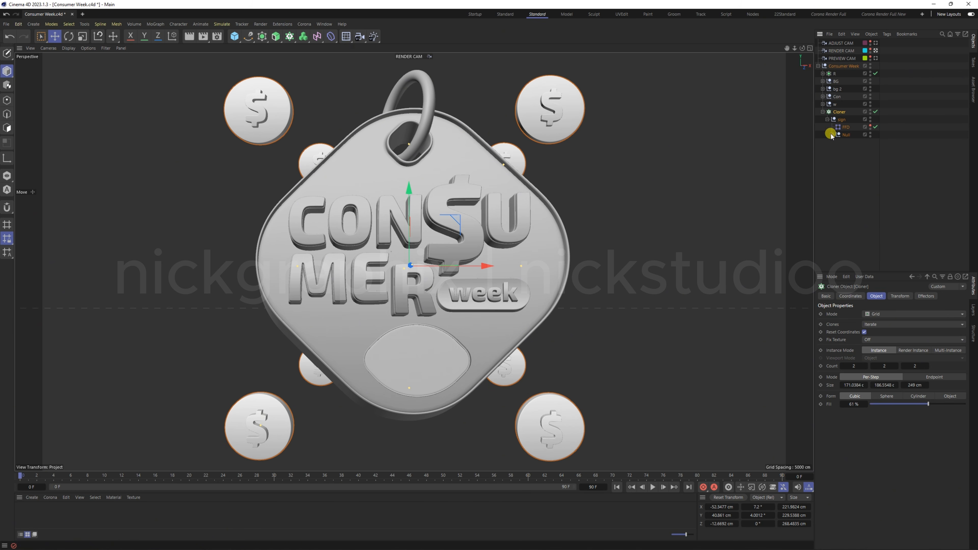
pyautogui.click(827, 119)
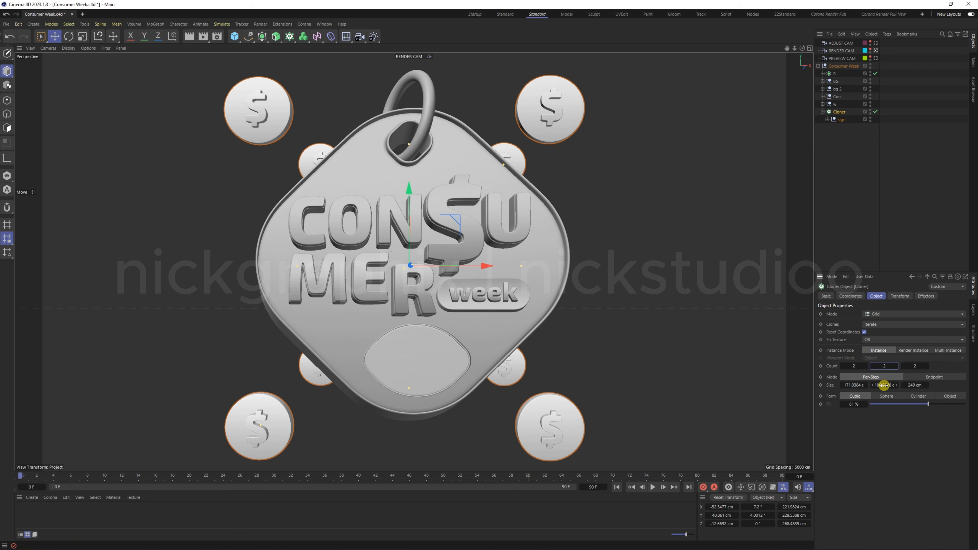
pyautogui.moveTo(884, 385)
pyautogui.mouseDown()
pyautogui.moveTo(858, 386)
pyautogui.moveTo(911, 386)
pyautogui.moveTo(903, 385)
pyautogui.mouseUp()
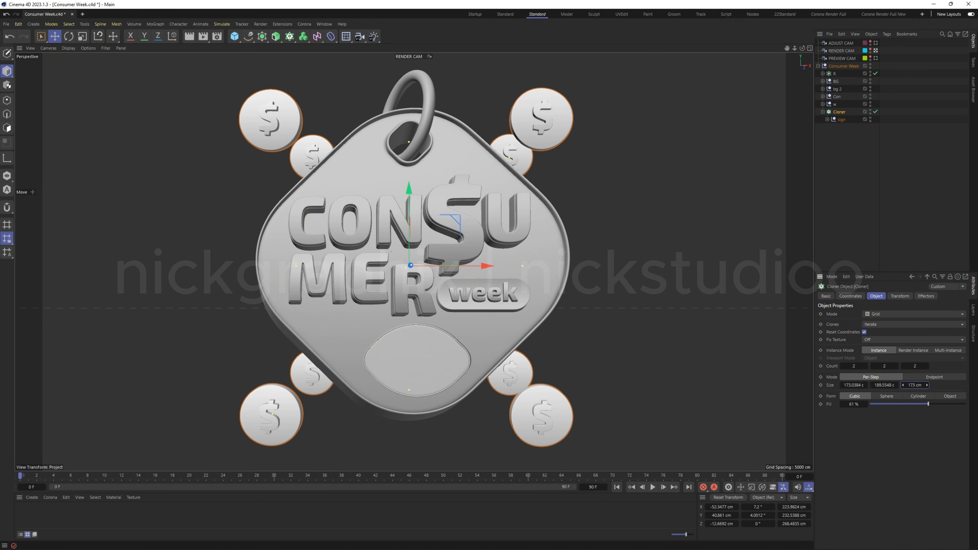
pyautogui.moveTo(885, 385); pyautogui.dragTo(849, 385)
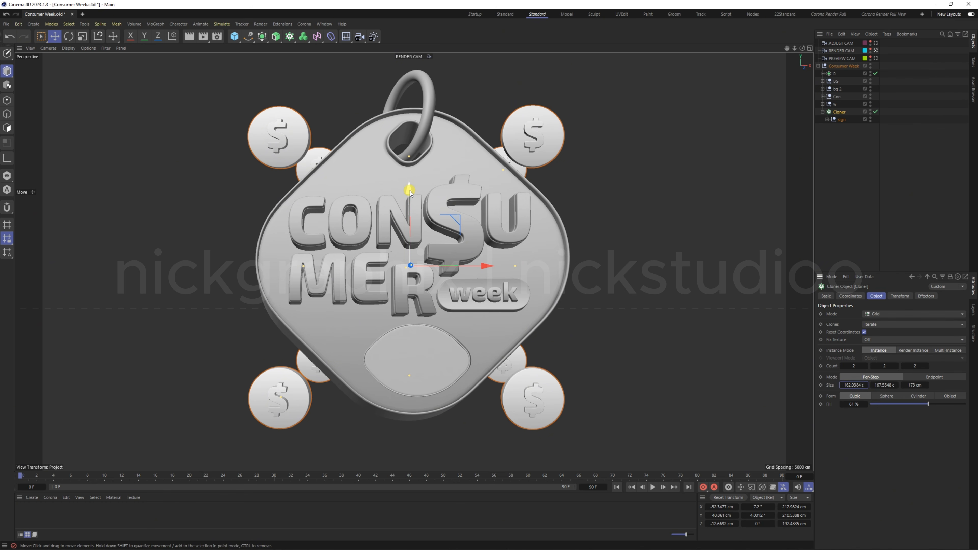
pyautogui.moveTo(410, 192); pyautogui.dragTo(423, 204)
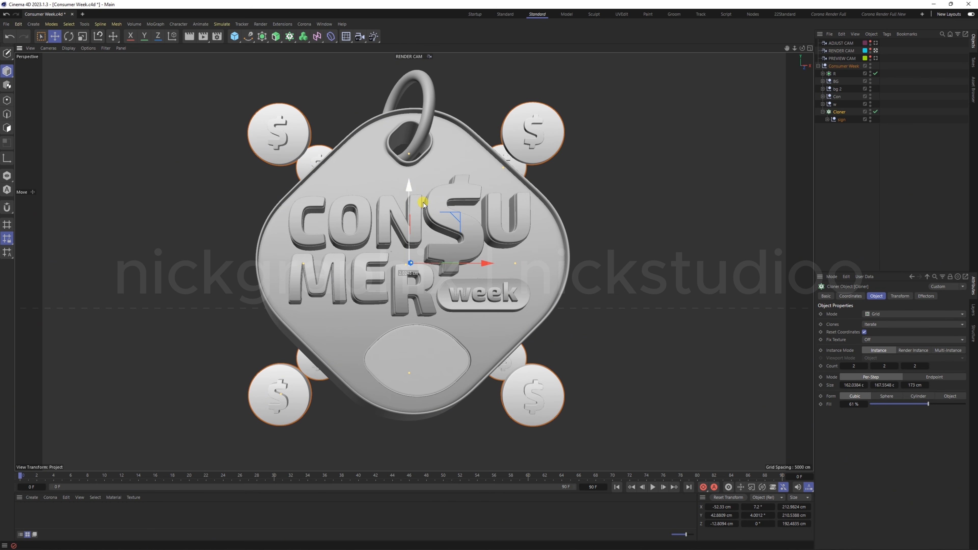
pyautogui.moveTo(488, 262); pyautogui.dragTo(483, 262)
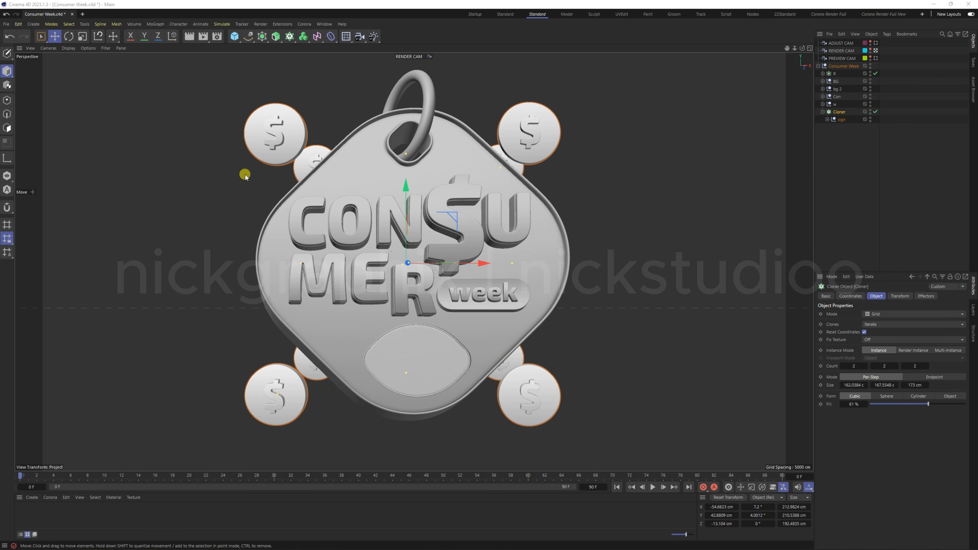
# - Deselect everything, collapse the Cloner and the Consumer Week hierarchy, and save the project
pyautogui.click(831, 158)
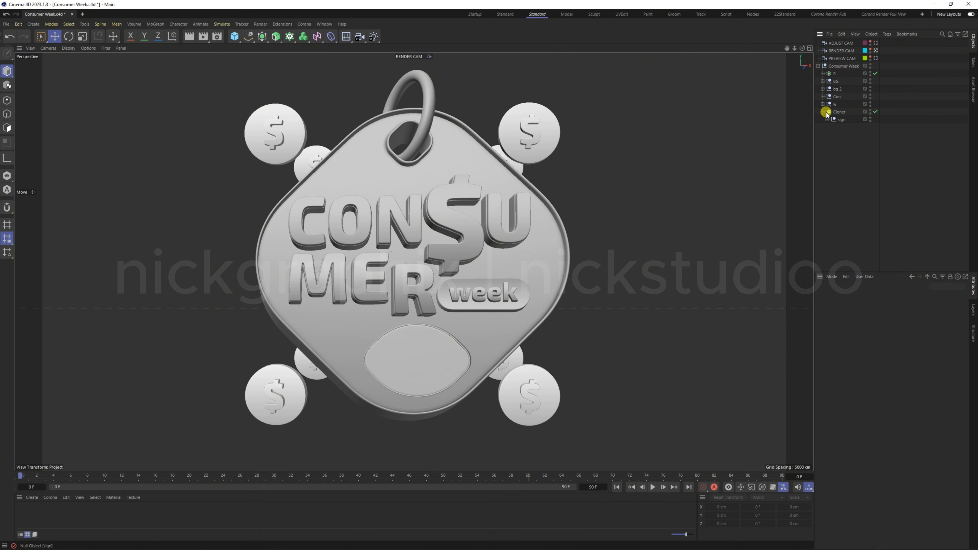
pyautogui.click(821, 112)
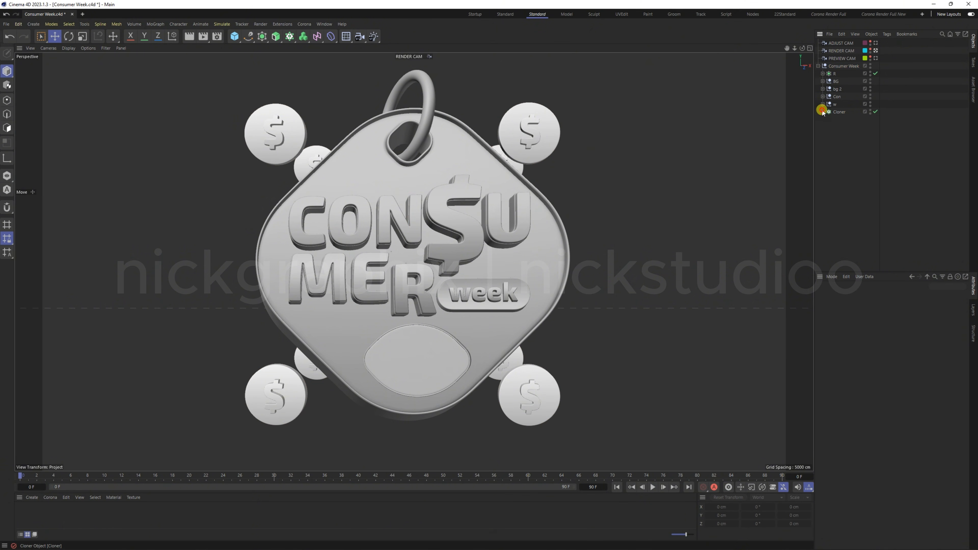
pyautogui.click(818, 66)
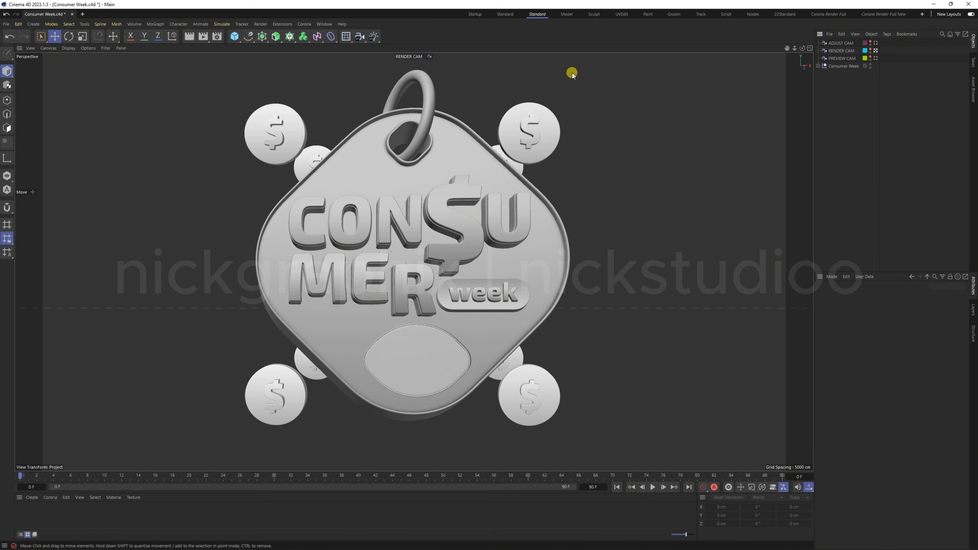
pyautogui.hotkey('ctrl', 's')
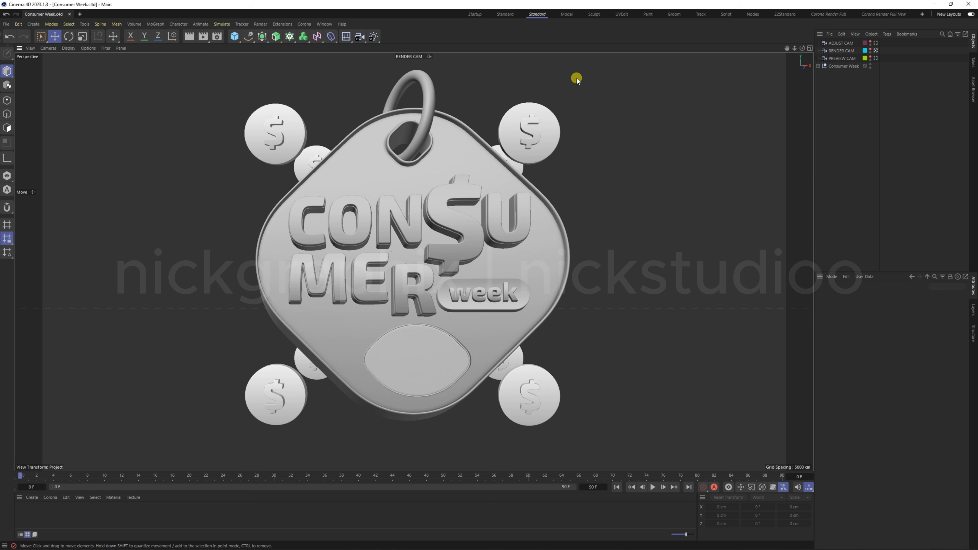